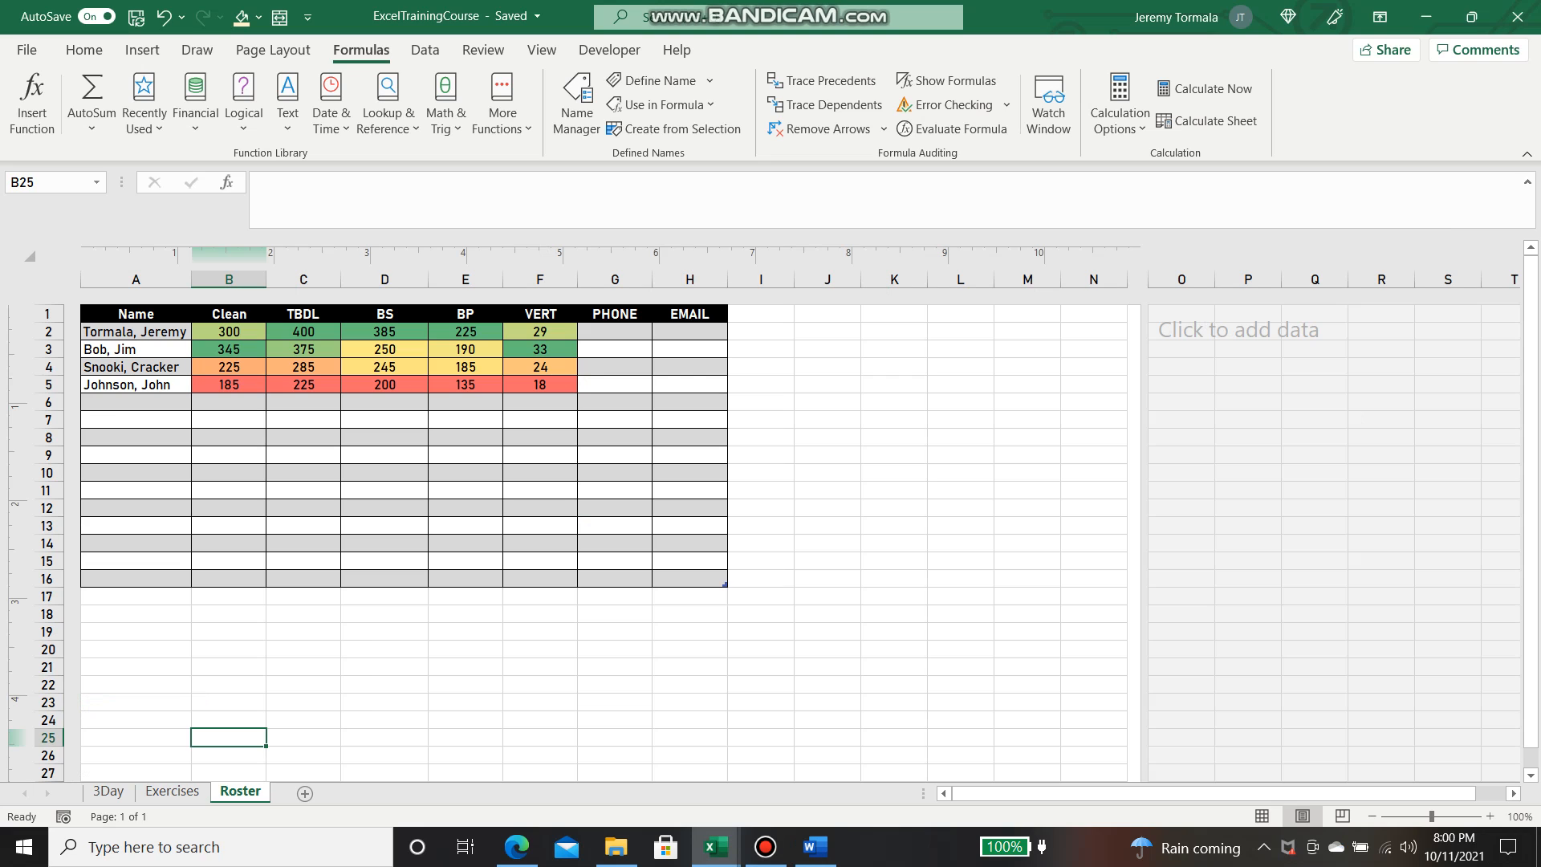
# Name the roster table's data range A2:H16 tbl_RosterProfile
pyautogui.click(229, 420)
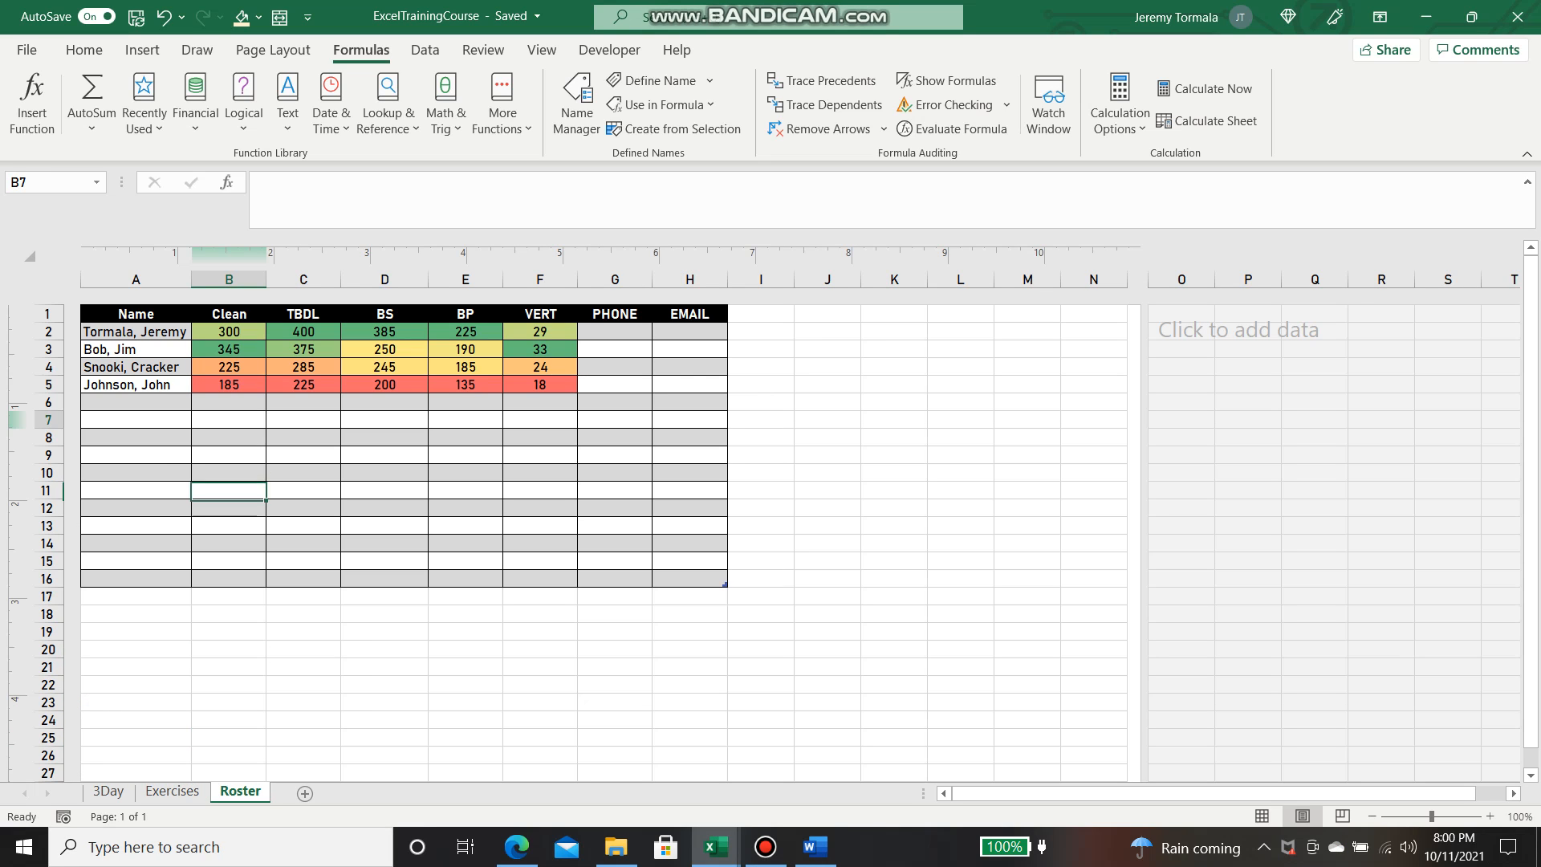
pyautogui.moveTo(136, 332); pyautogui.dragTo(690, 561)
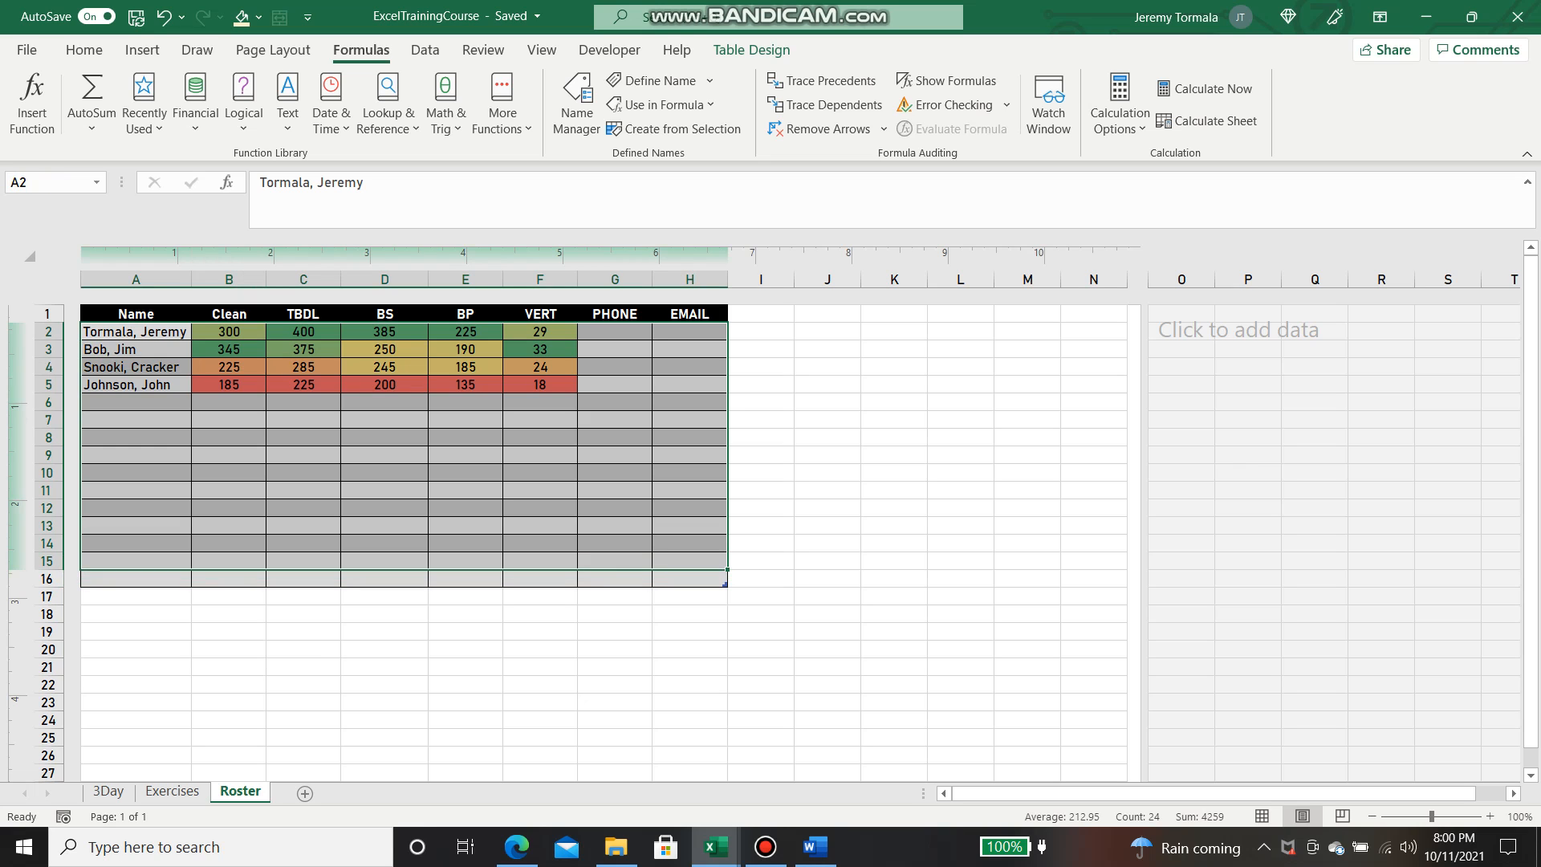
pyautogui.moveTo(135, 331); pyautogui.dragTo(691, 579)
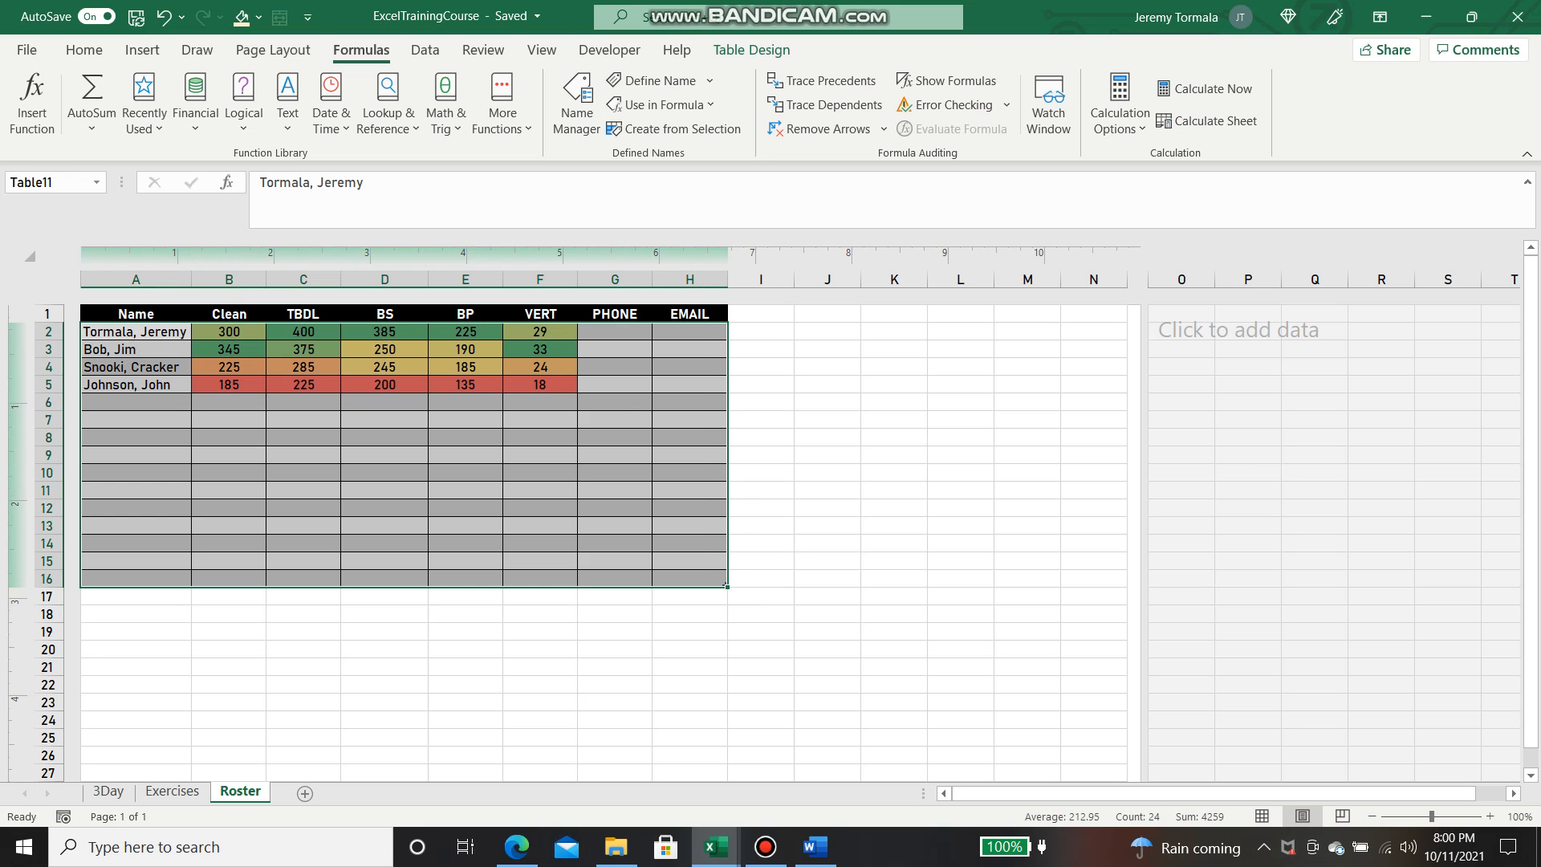
pyautogui.click(48, 183)
pyautogui.write('tbl')
pyautogui.write('_RosterProfile')
pyautogui.press('Return')
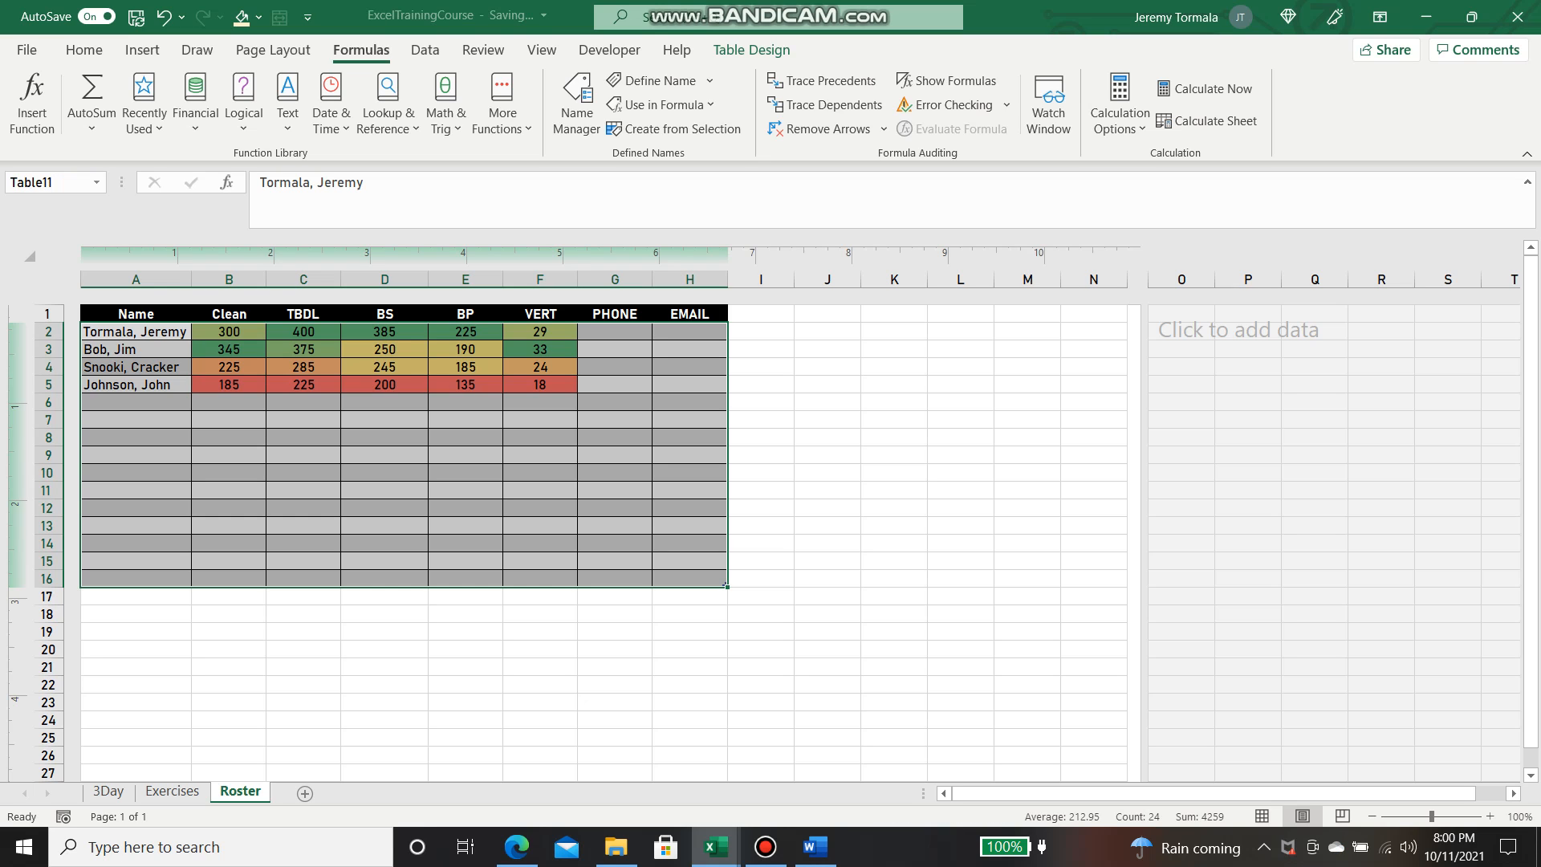
# Select the named range tbl_RosterProfile from the defined names to check which cells it covers
pyautogui.click(615, 490)
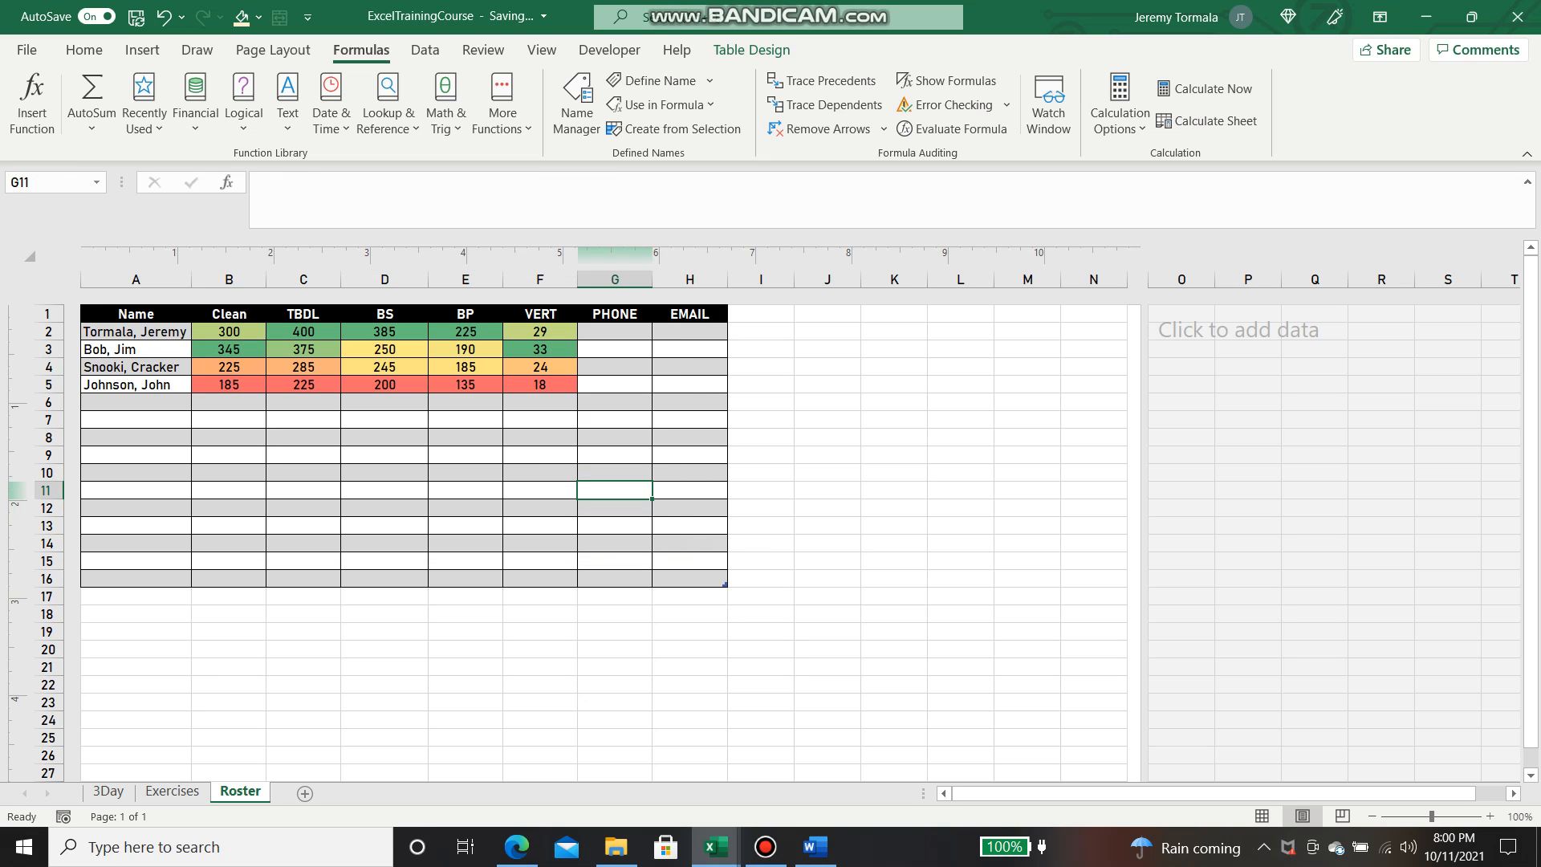
pyautogui.click(96, 182)
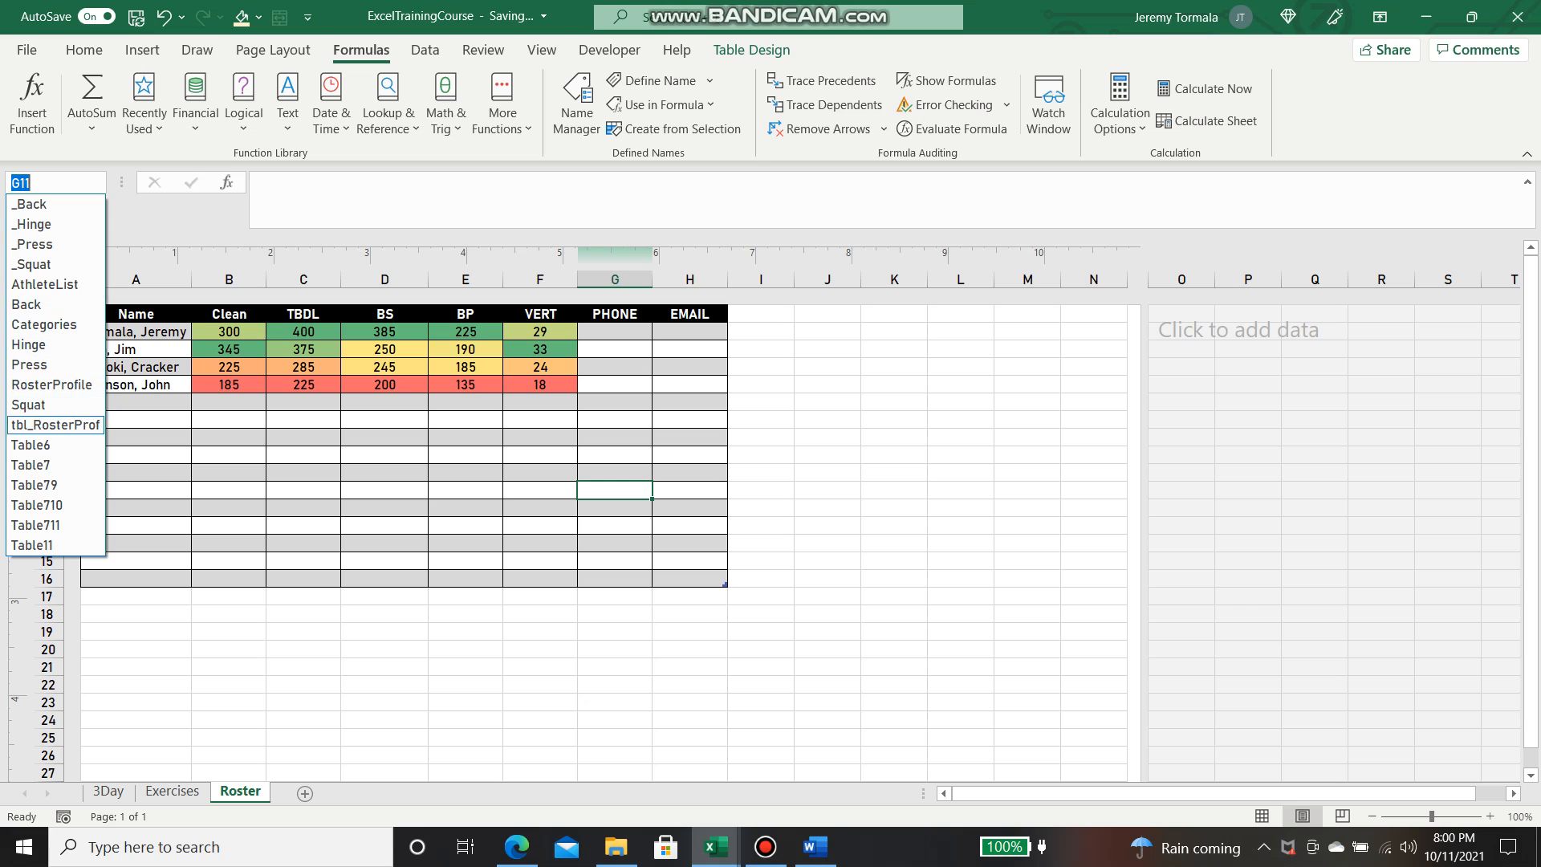
pyautogui.click(55, 425)
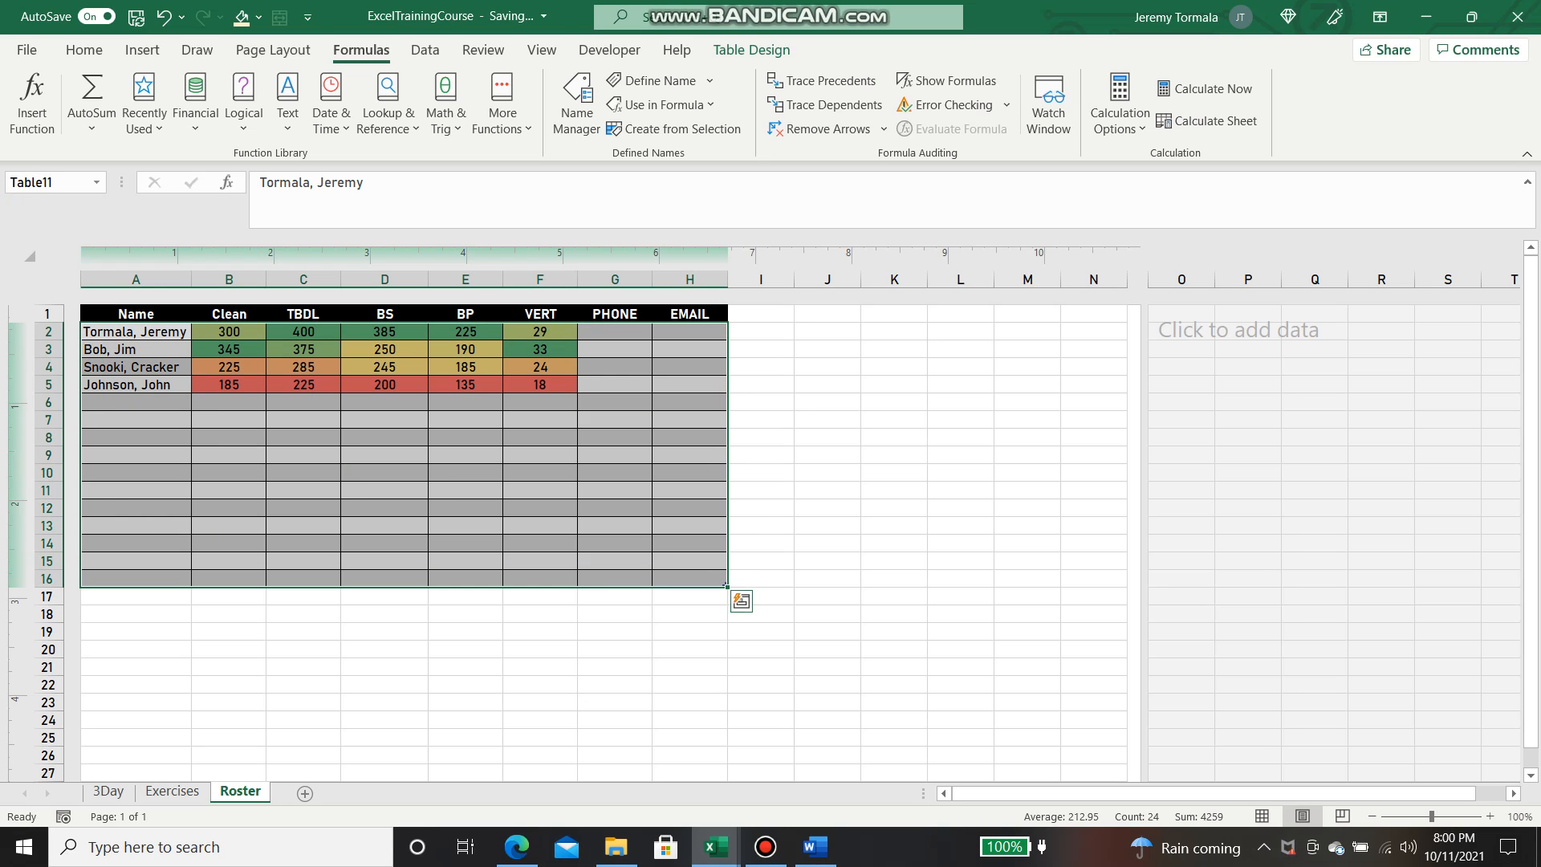
pyautogui.click(761, 420)
pyautogui.click(615, 508)
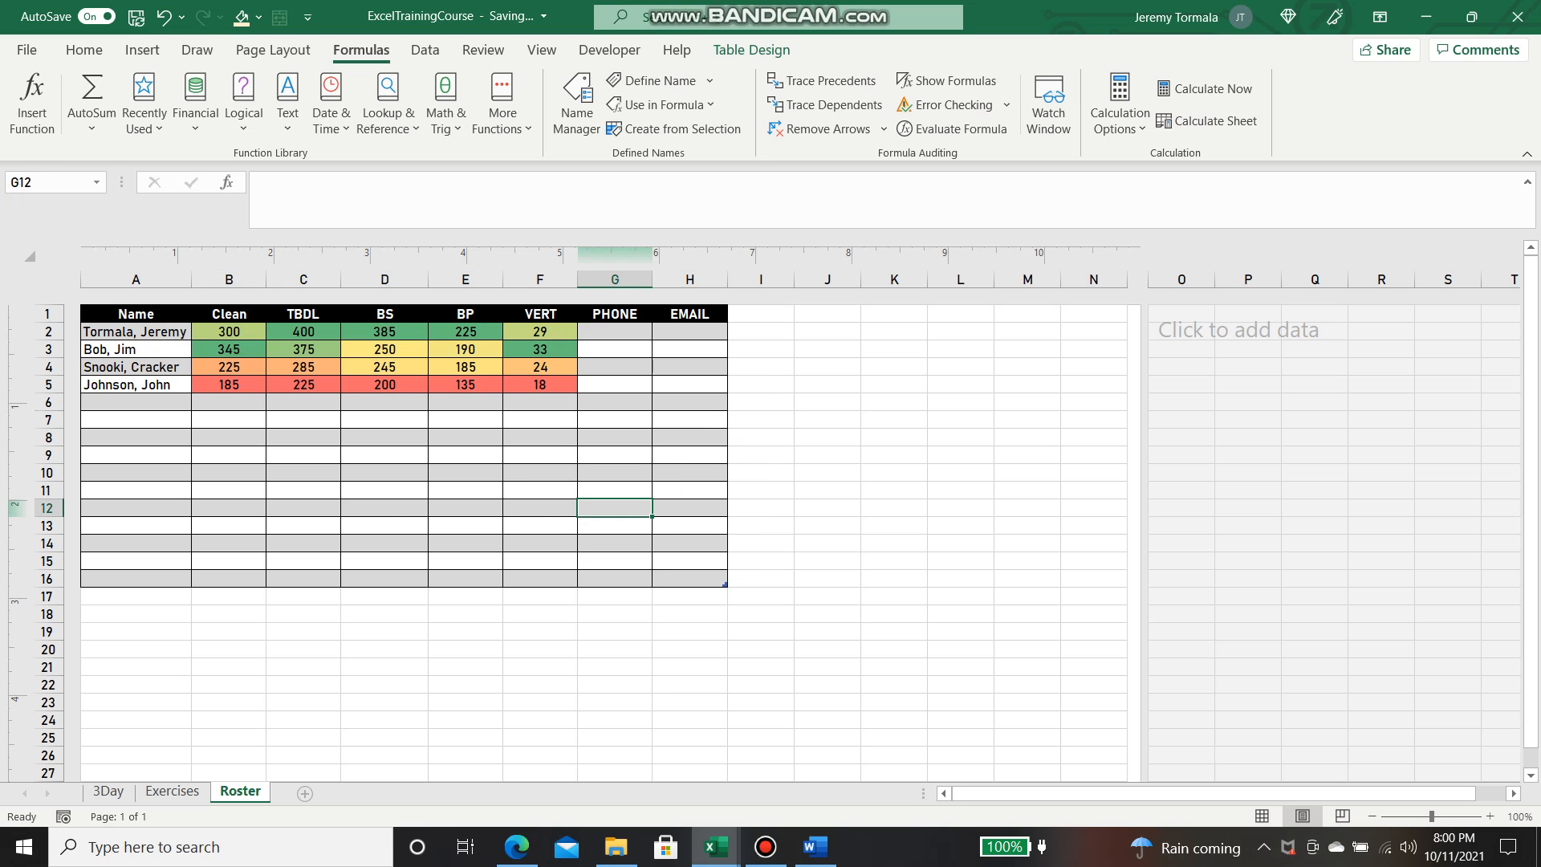
# Add a new worksheet after Roster and rename it maxes
pyautogui.click(305, 793)
pyautogui.rightClick(289, 792)
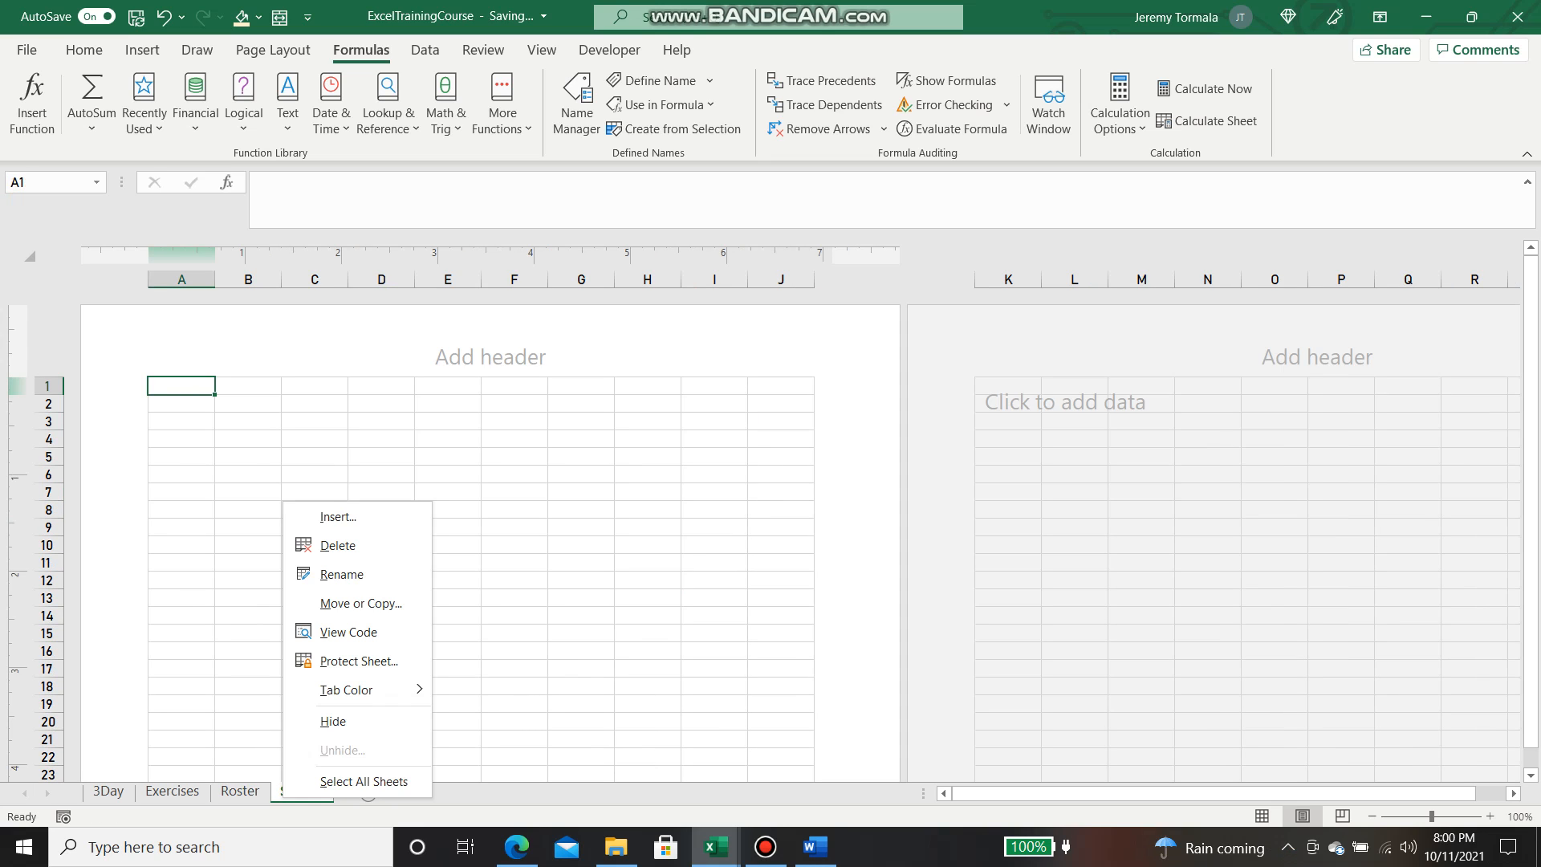
pyautogui.click(321, 572)
pyautogui.write('maxes')
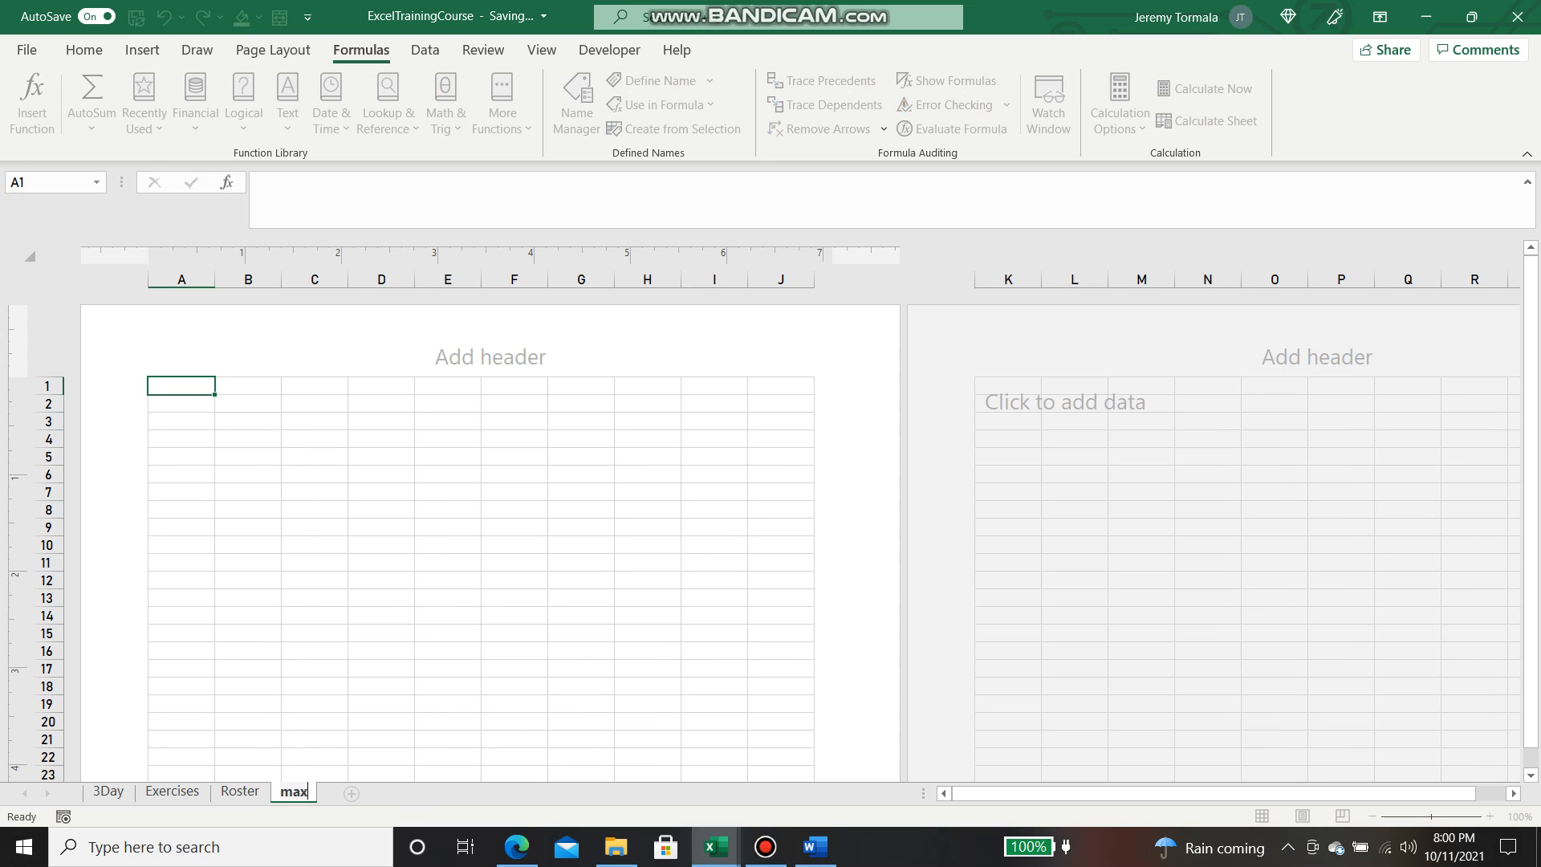
pyautogui.press('Return')
# Remove the page margins of the maxes sheet and set its orientation to landscape
pyautogui.click(85, 51)
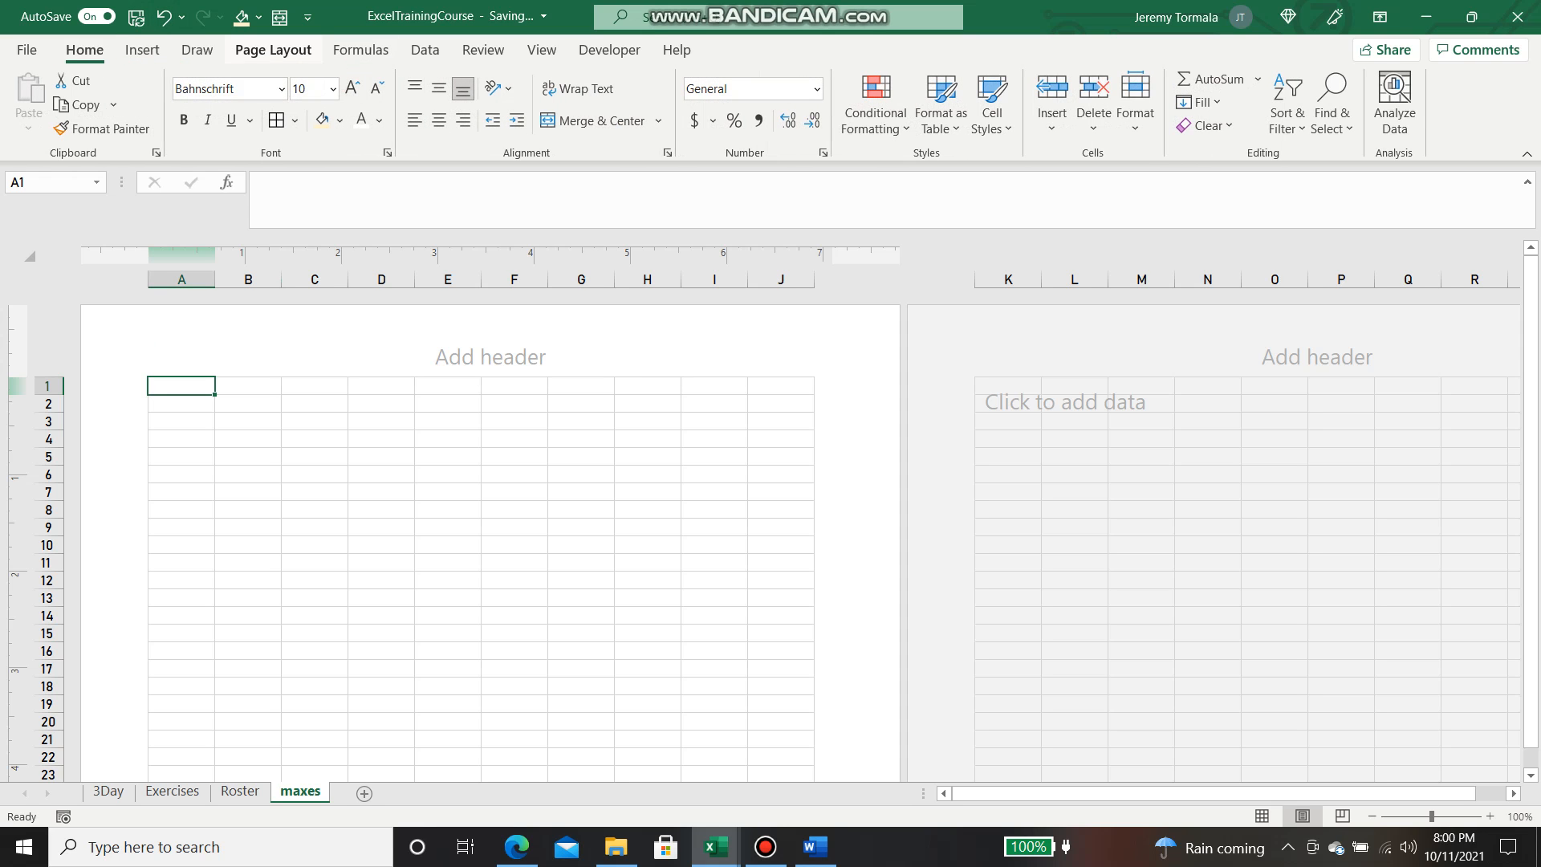
pyautogui.click(273, 50)
pyautogui.click(168, 102)
pyautogui.click(277, 188)
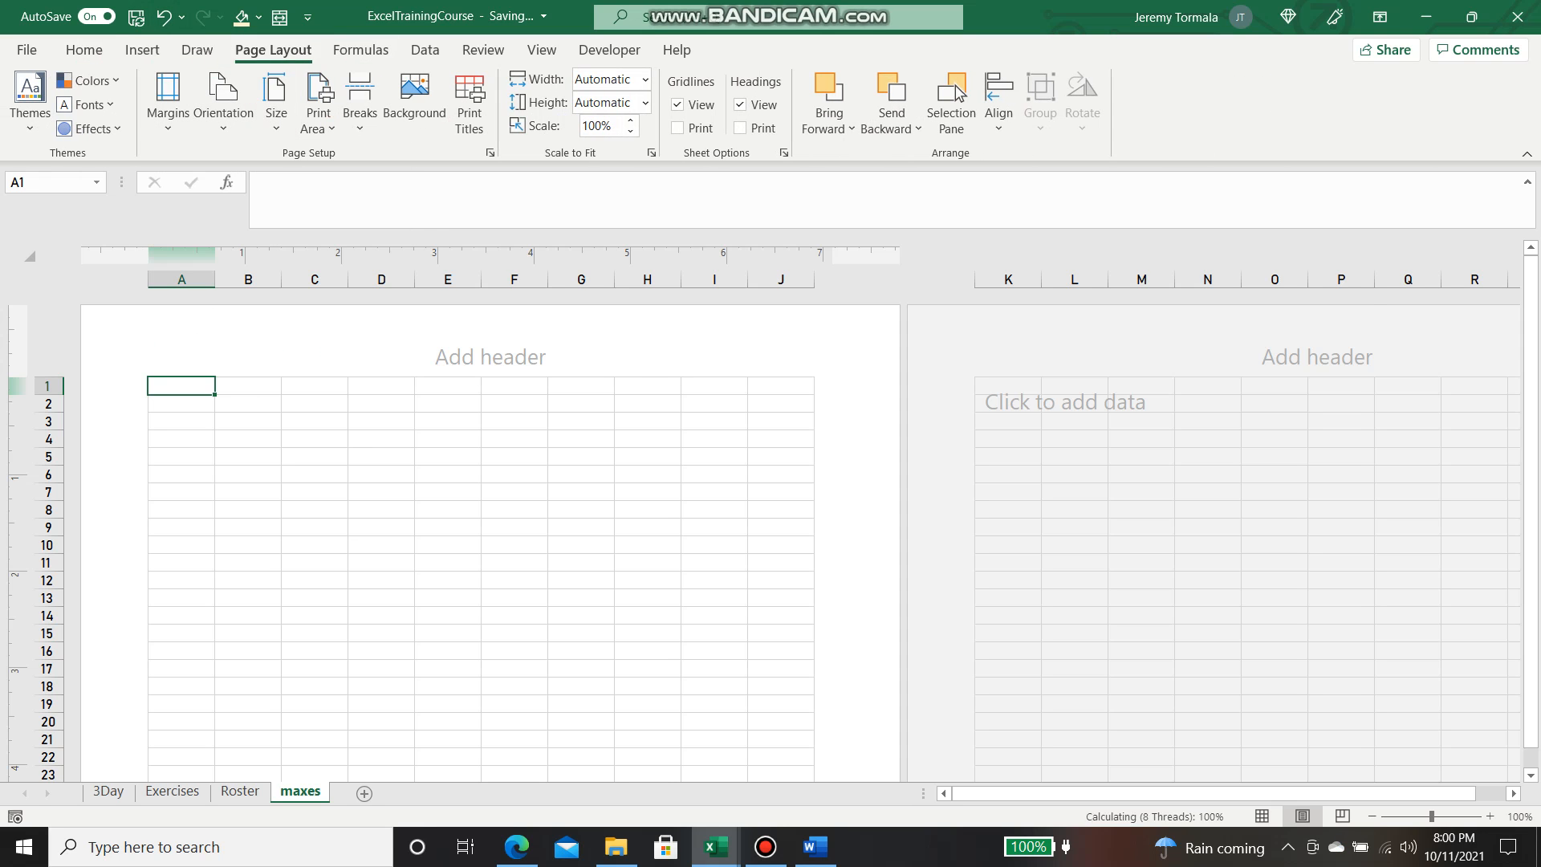
pyautogui.click(223, 103)
pyautogui.click(257, 215)
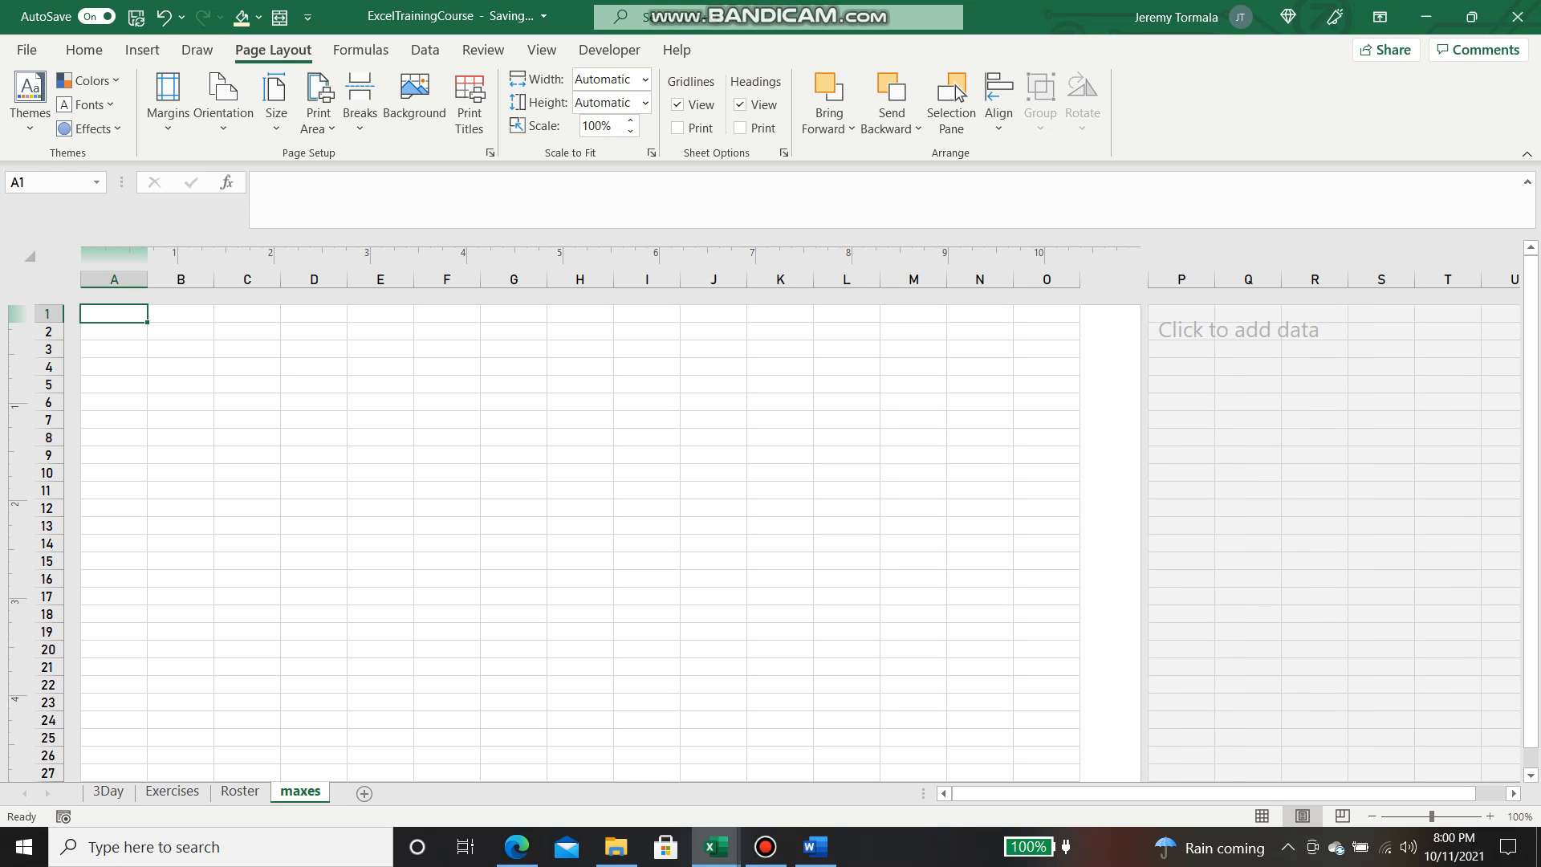
pyautogui.click(1315, 525)
pyautogui.click(847, 508)
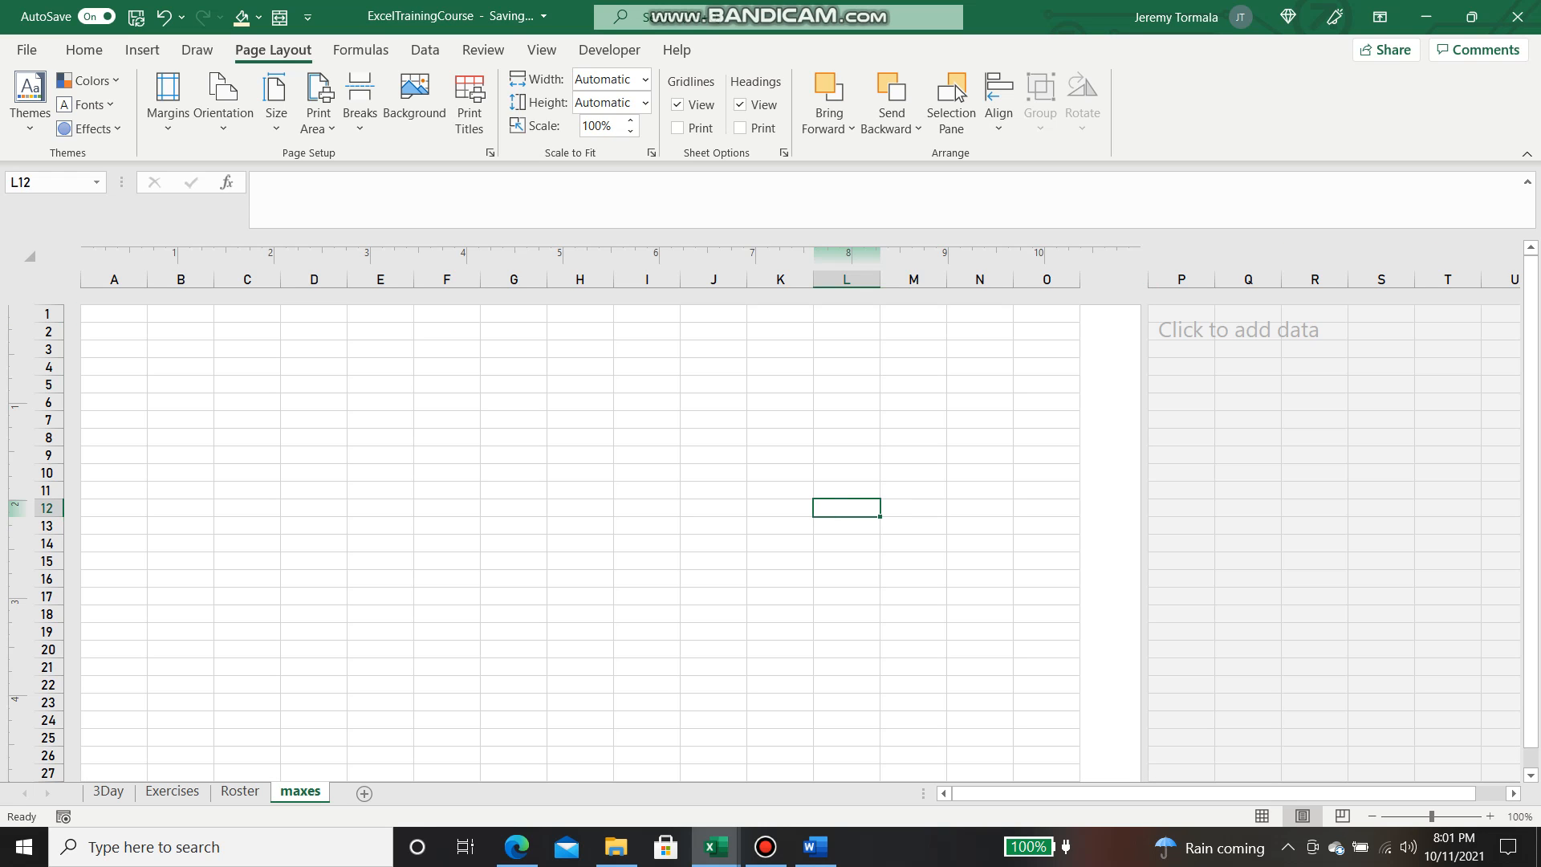
# Switch the maxes sheet to Normal view
pyautogui.click(1263, 817)
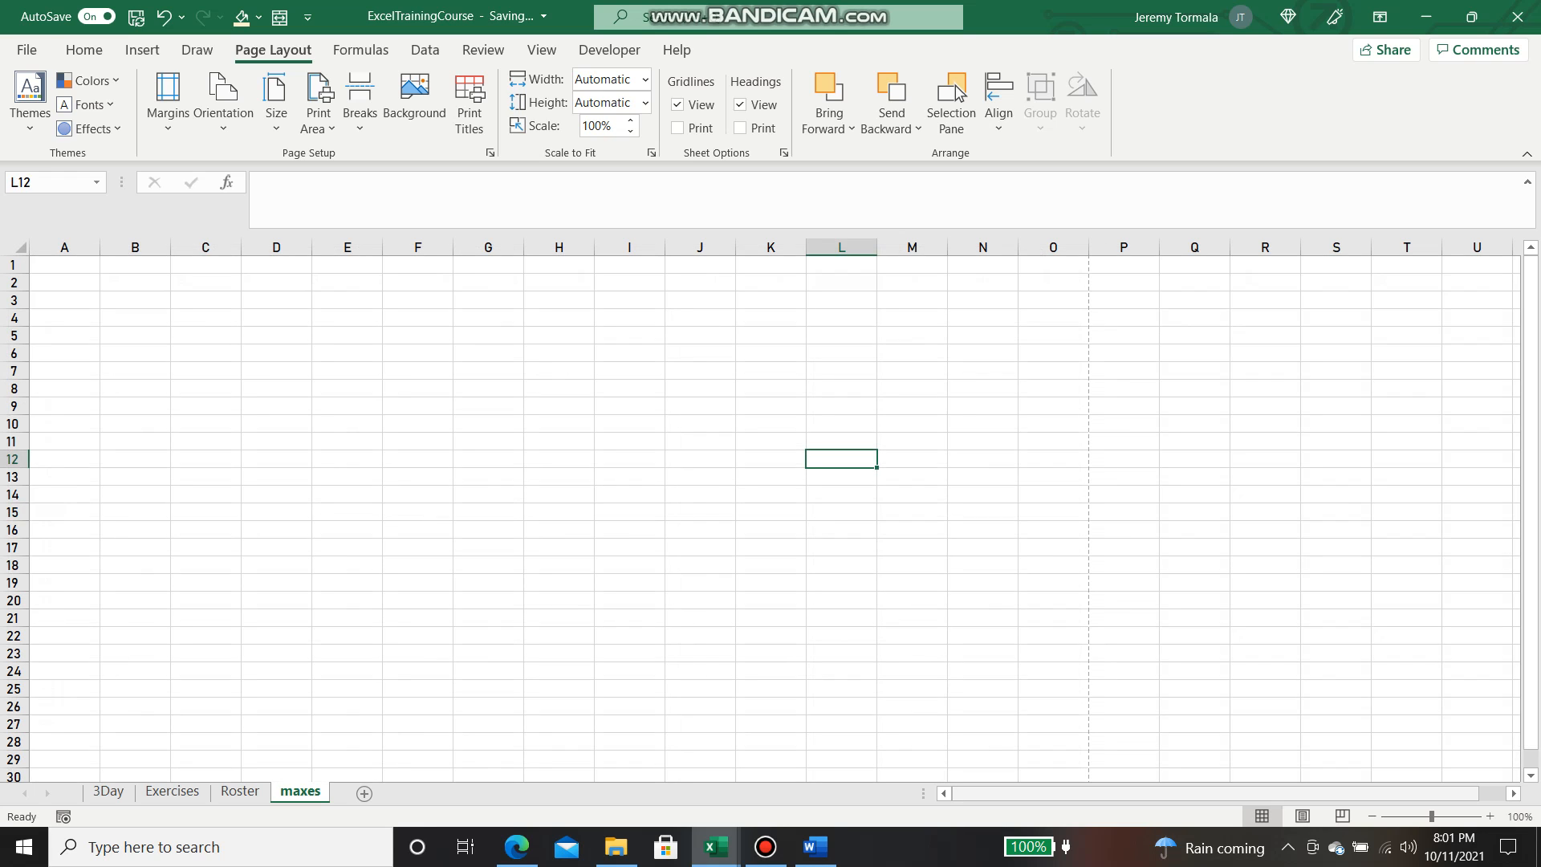
pyautogui.click(983, 636)
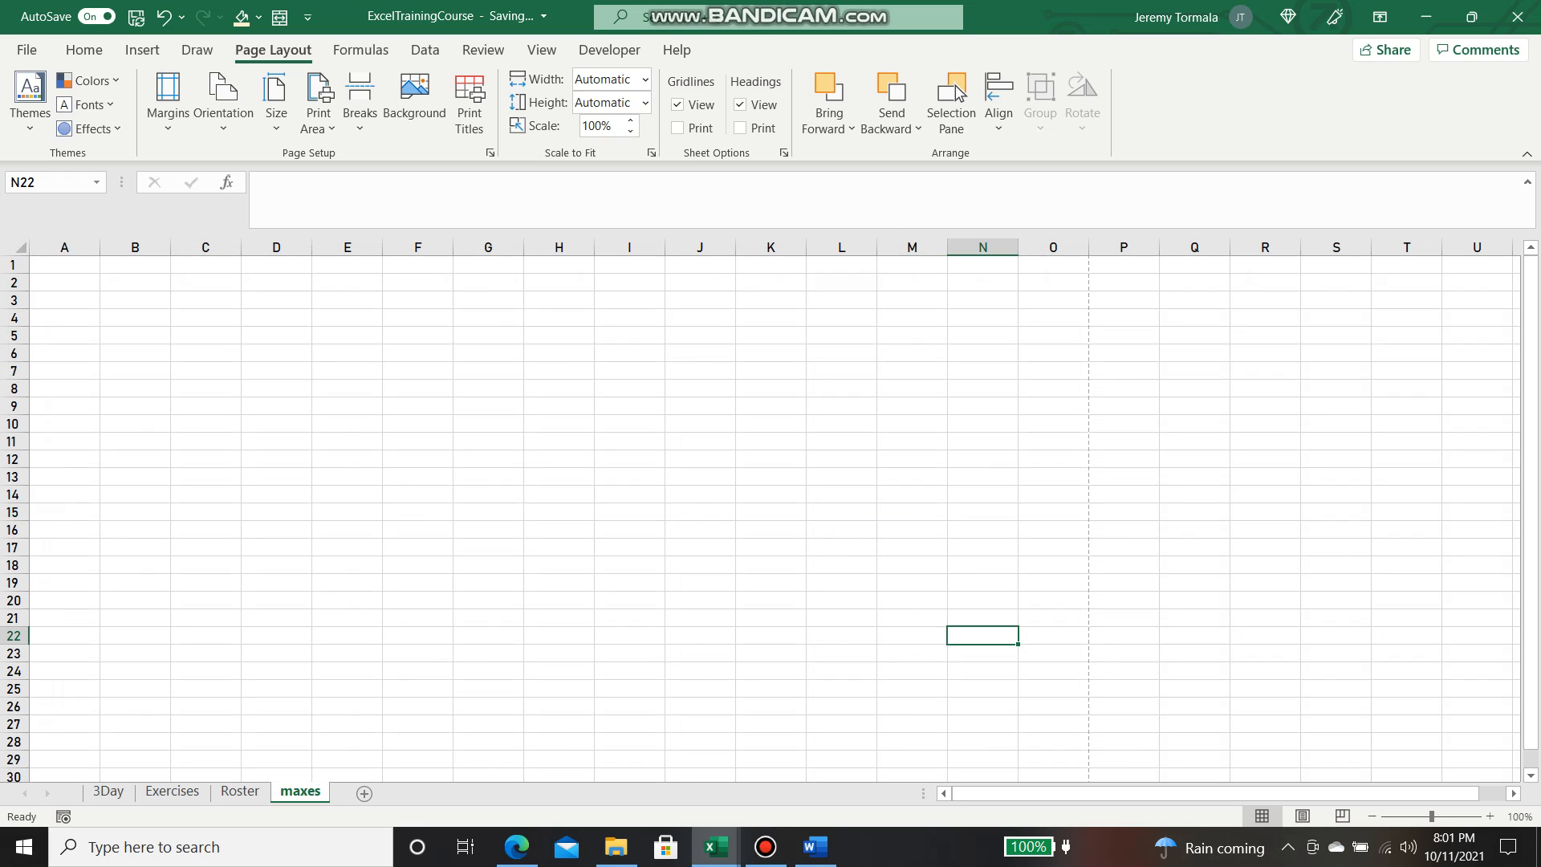
pyautogui.click(206, 388)
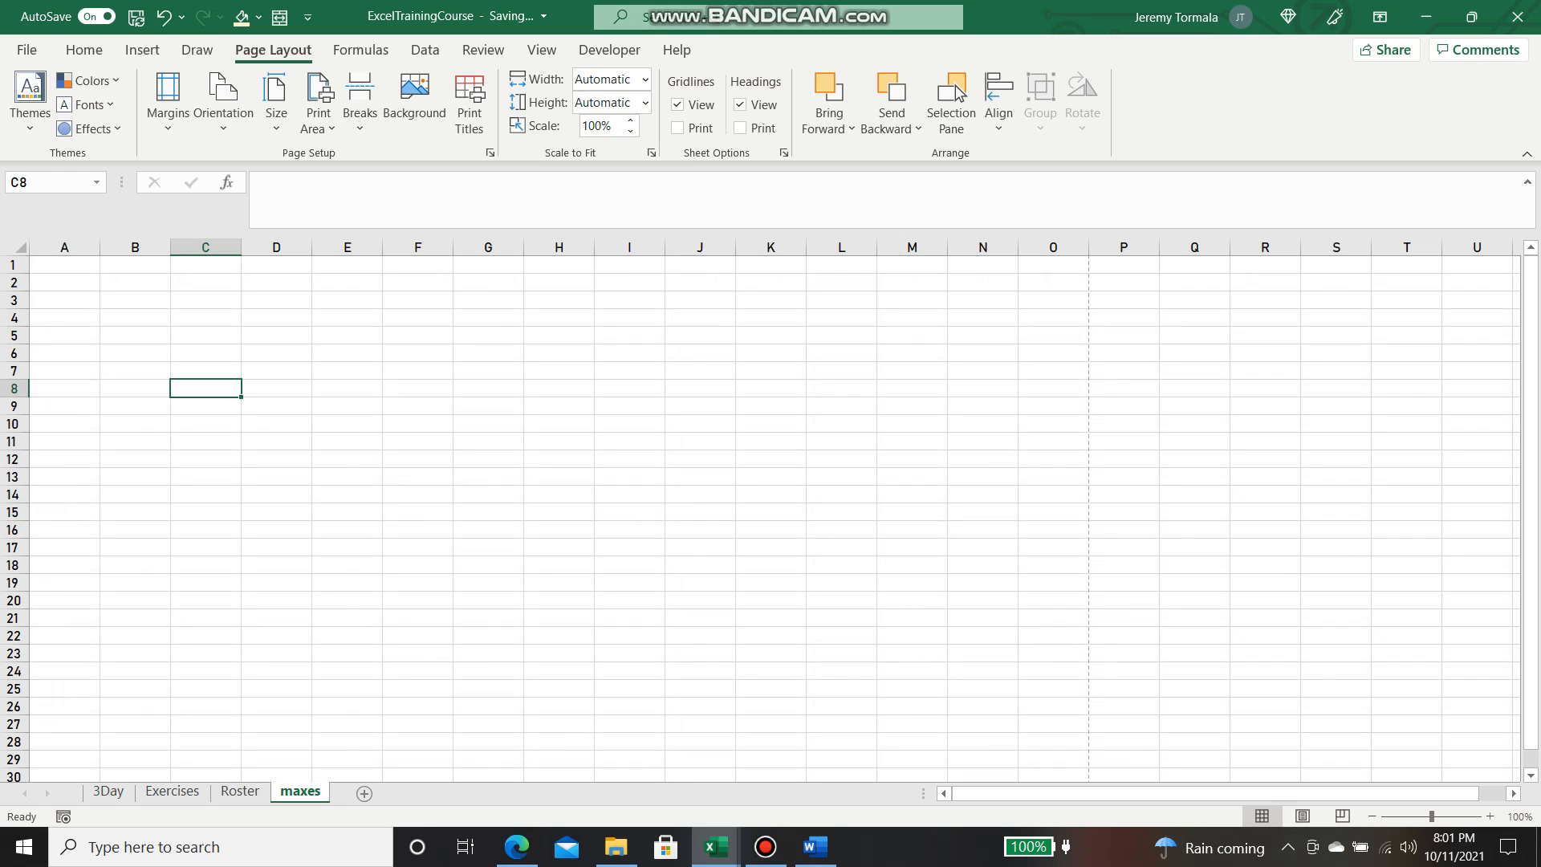
# Create a table over A1:Q10 without existing headers and give it the black style with banded rows
pyautogui.click(64, 265)
pyautogui.click(142, 49)
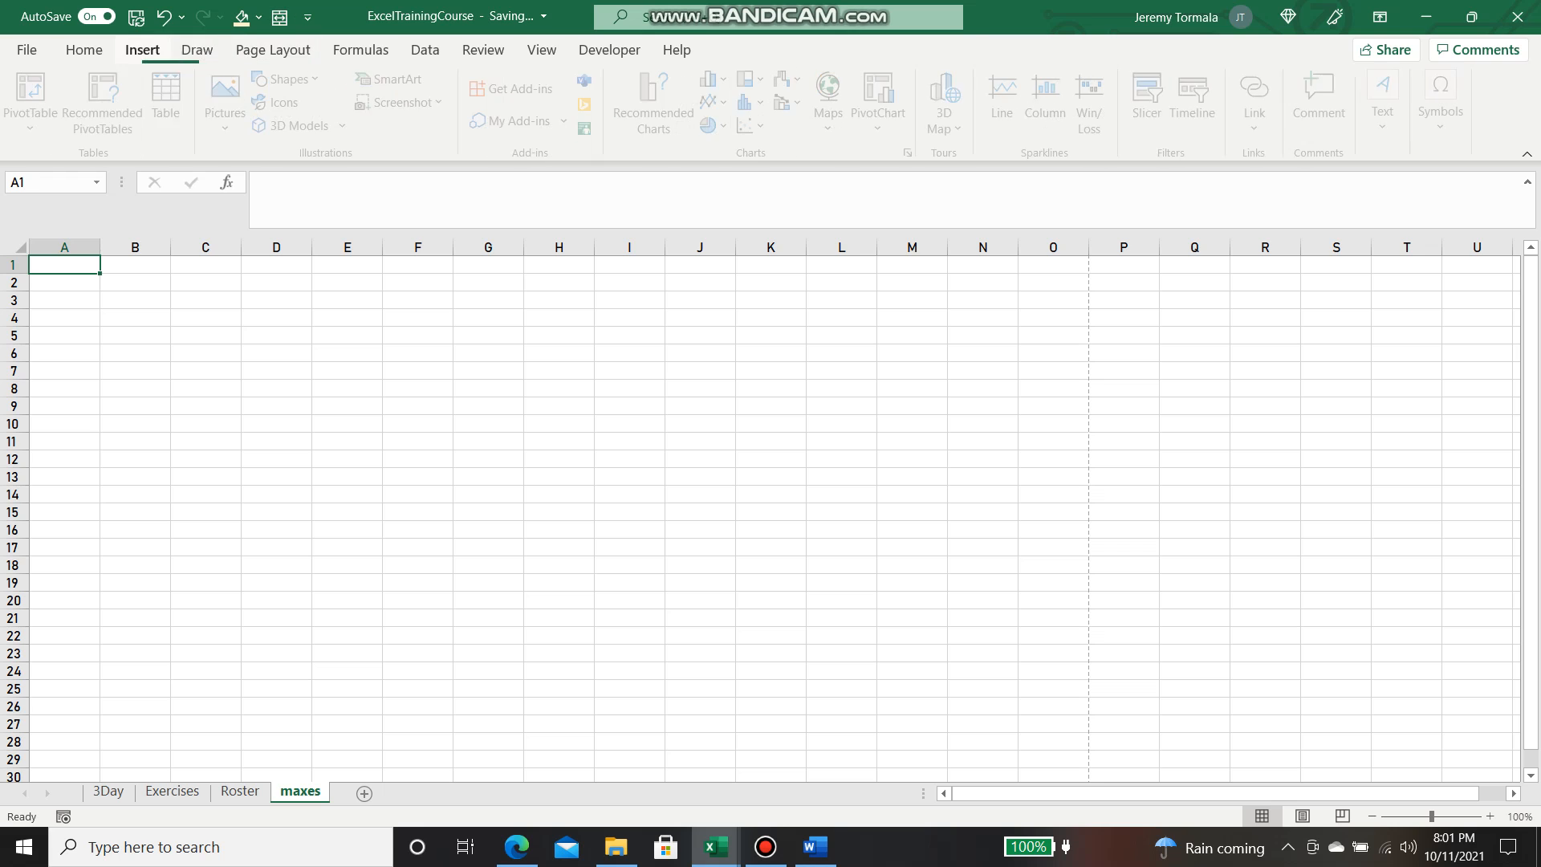
pyautogui.click(171, 97)
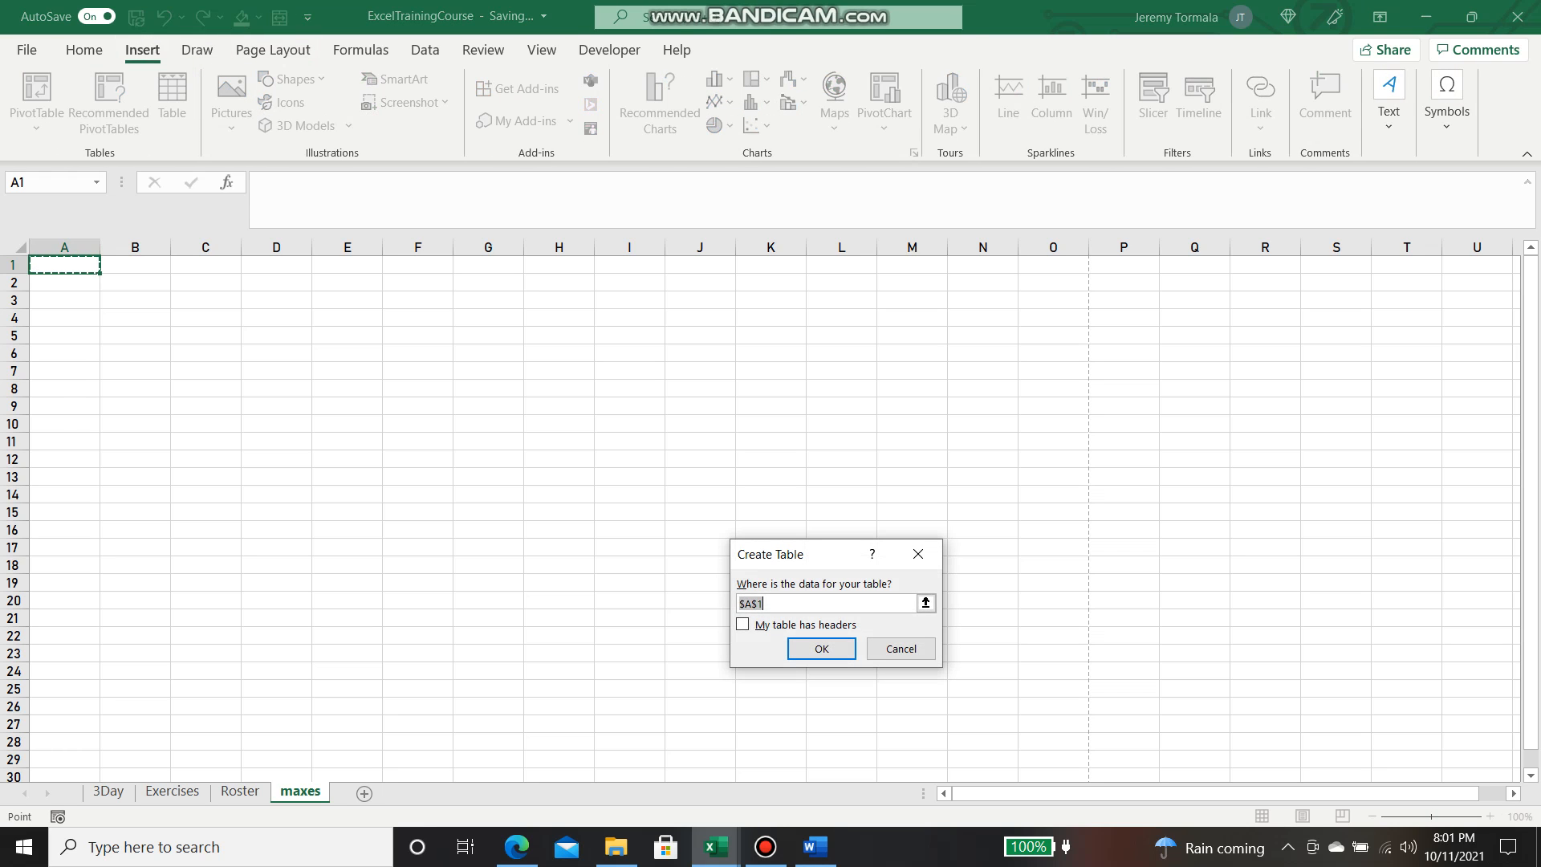
pyautogui.moveTo(64, 265); pyautogui.dragTo(1224, 425)
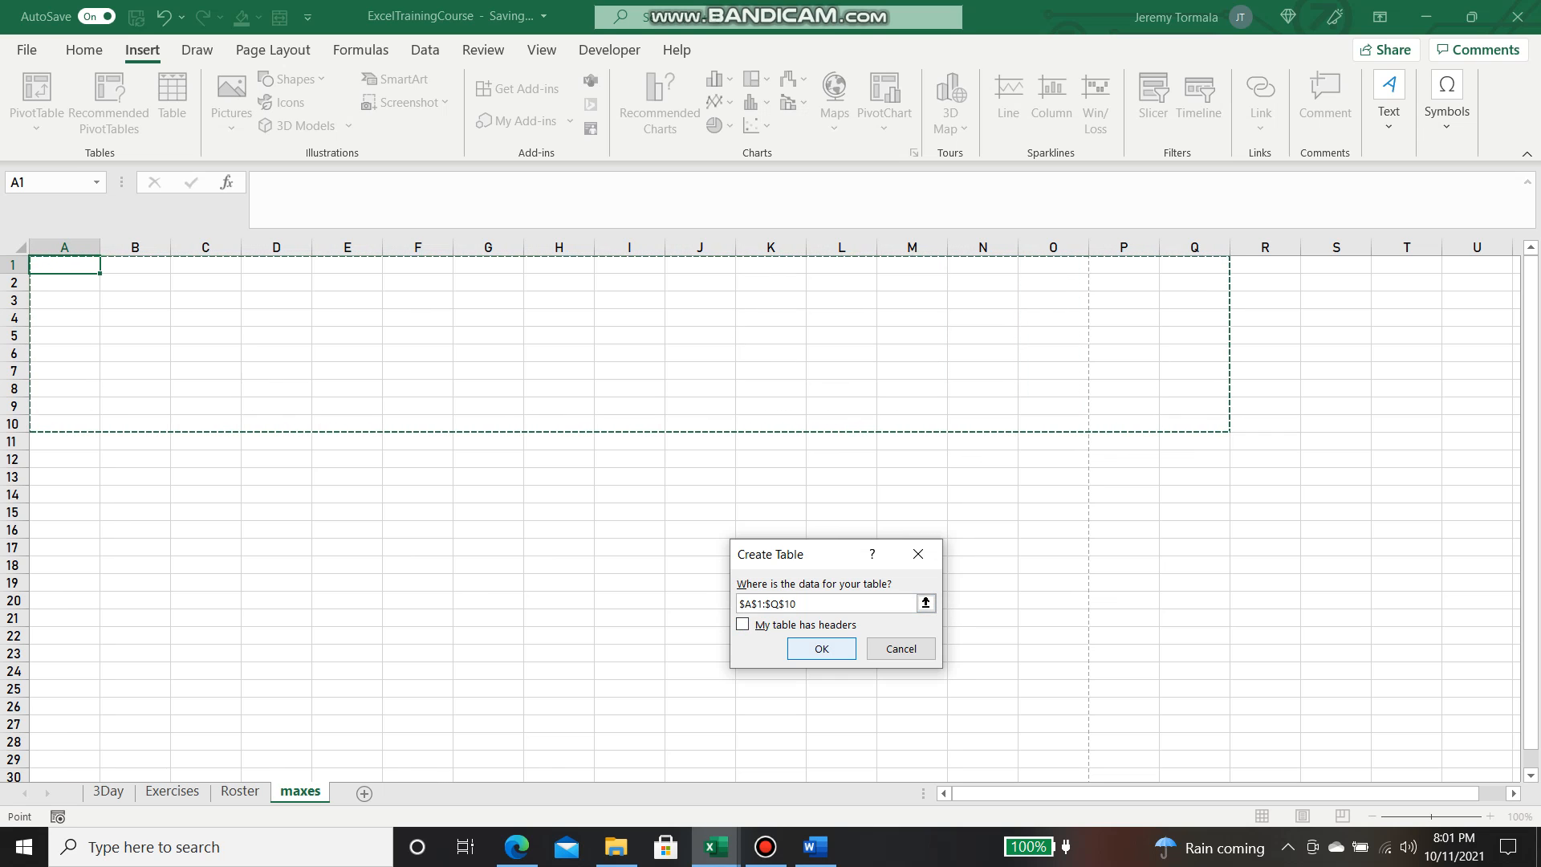
pyautogui.press('Return')
pyautogui.click(1000, 100)
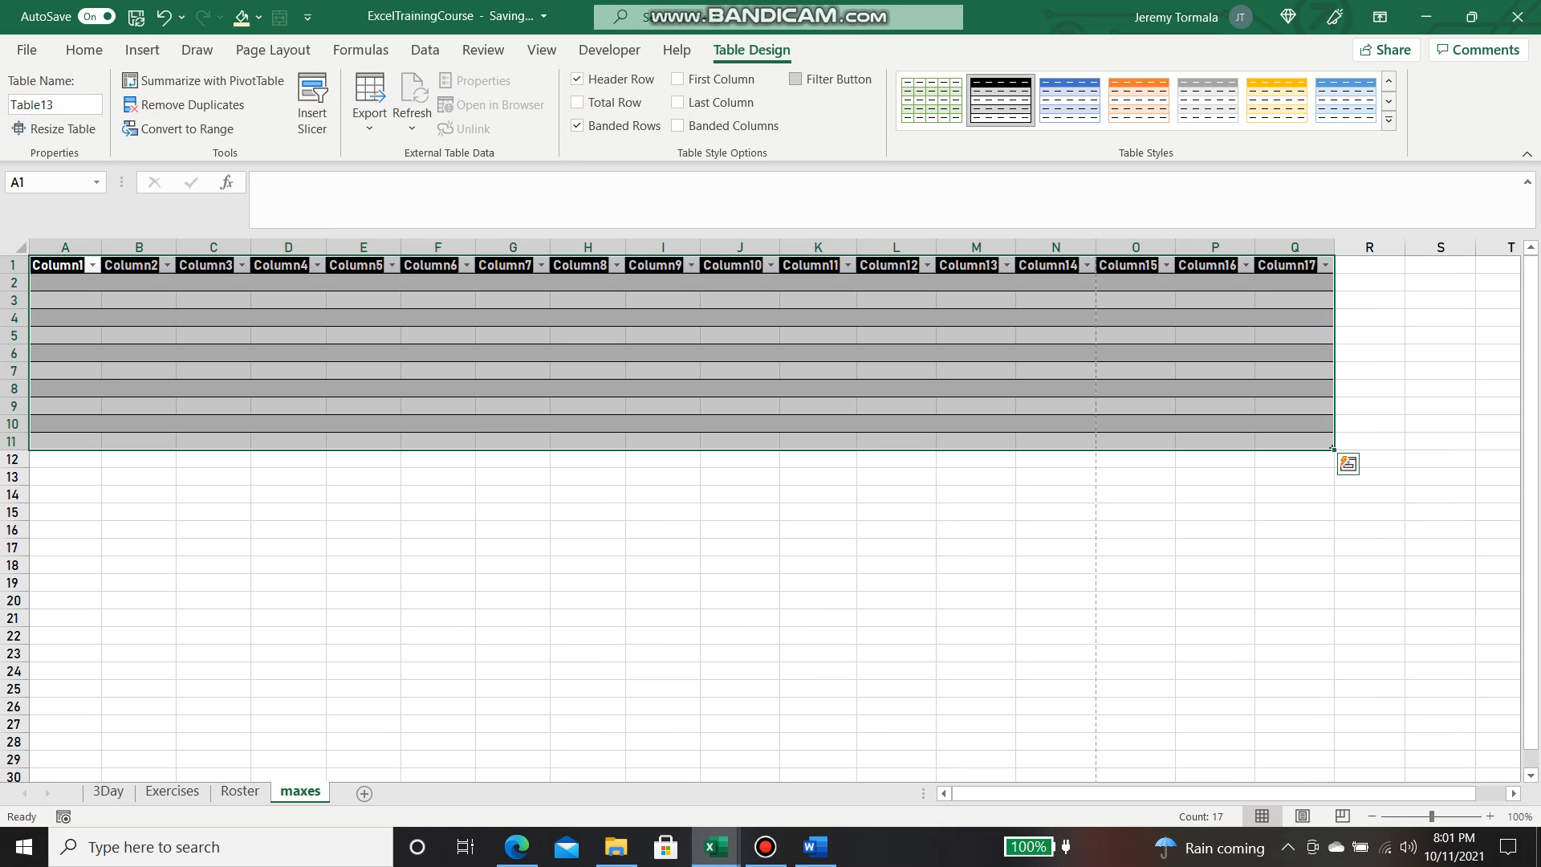
# Hide the new table's filter buttons and apply all borders to its data cells A2:Q11
pyautogui.click(795, 79)
pyautogui.moveTo(65, 284); pyautogui.dragTo(1300, 441)
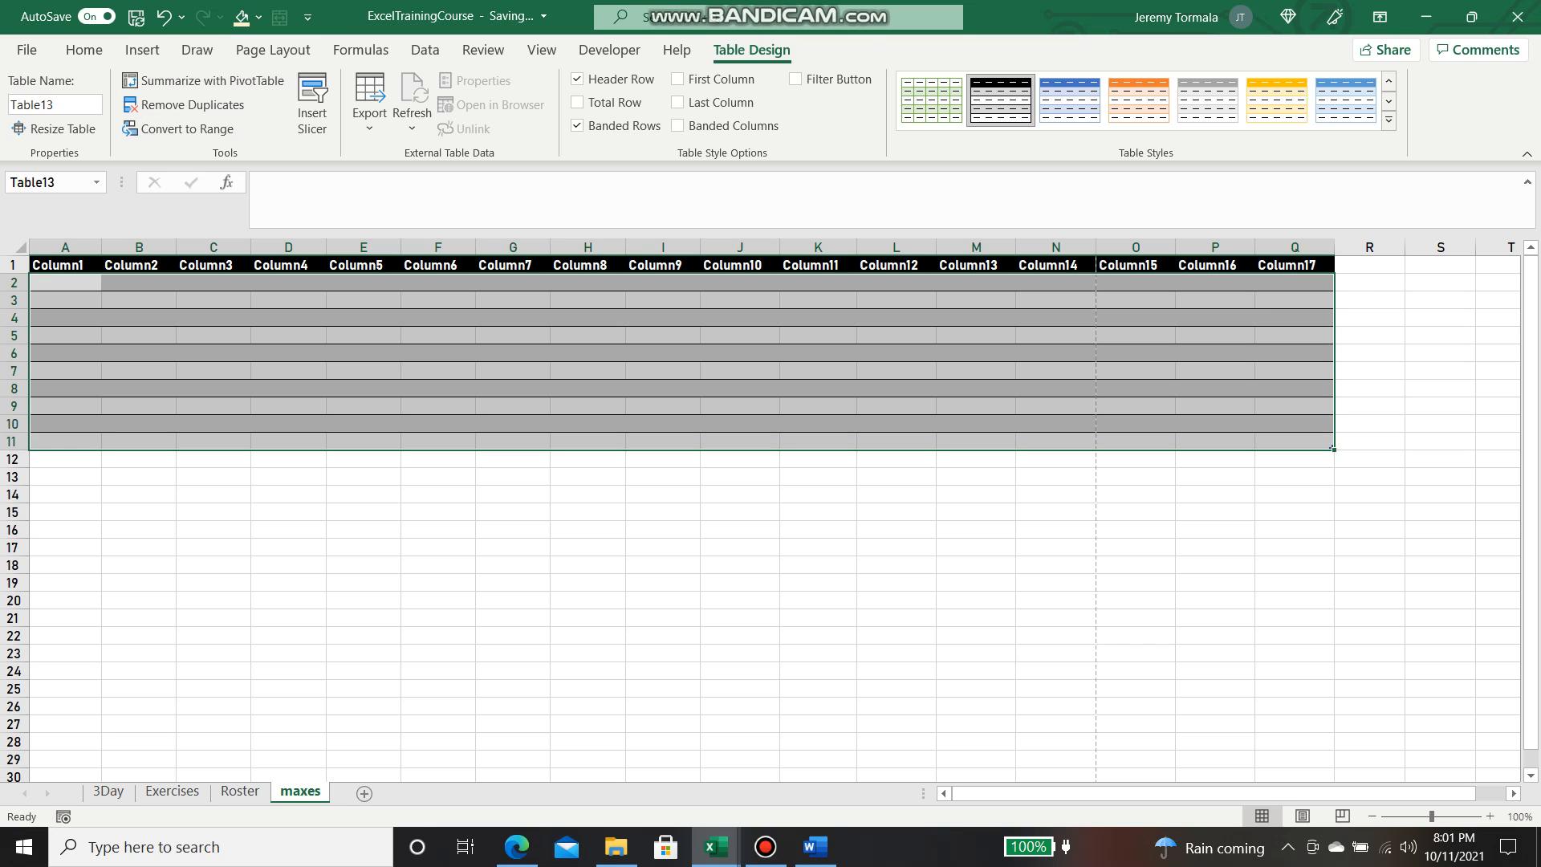
pyautogui.click(85, 50)
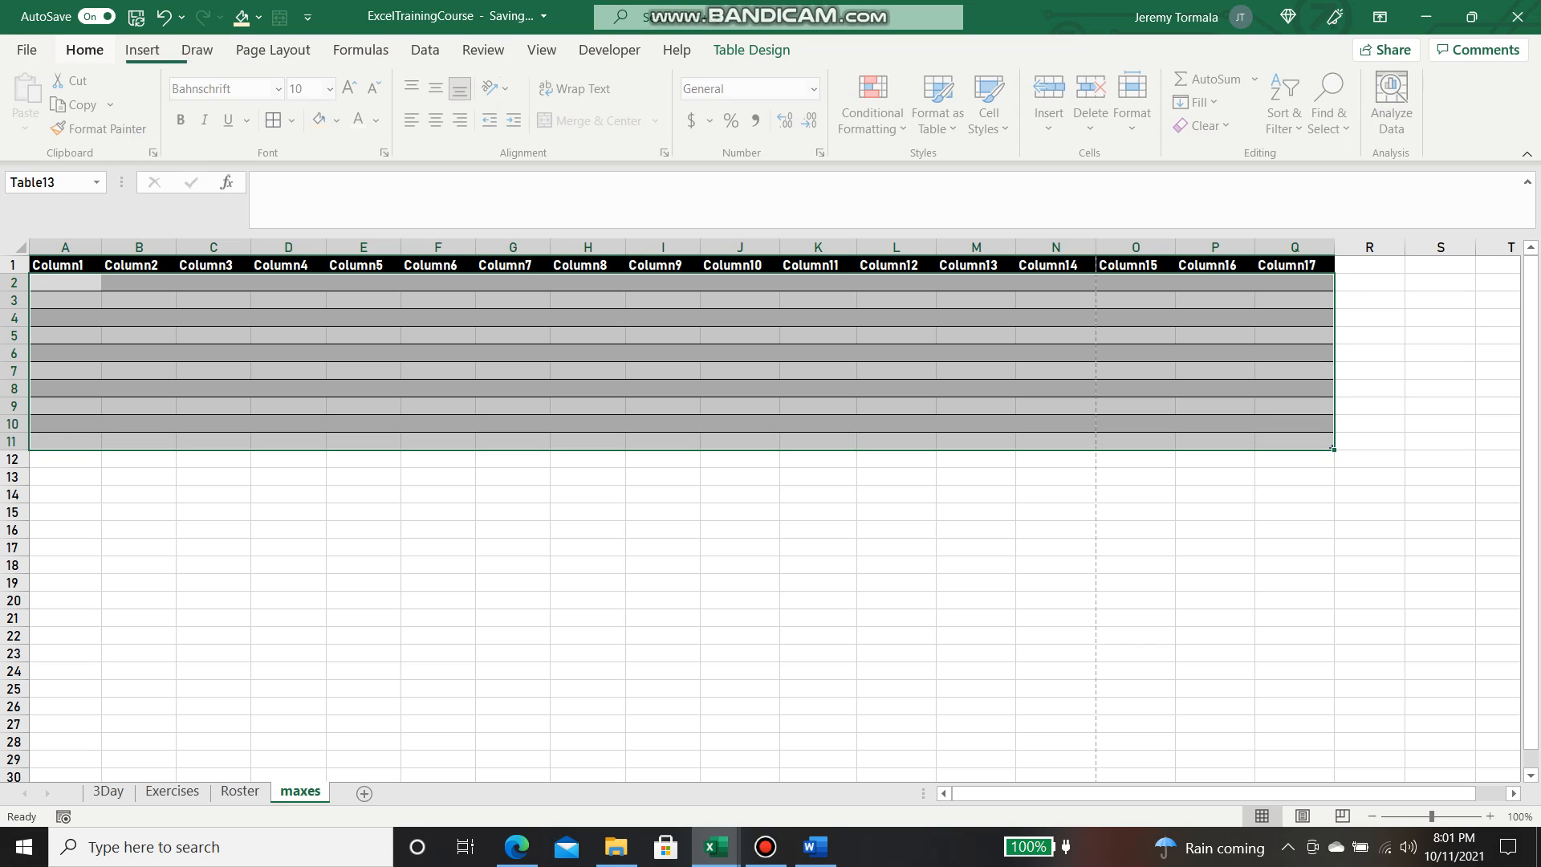
pyautogui.click(276, 119)
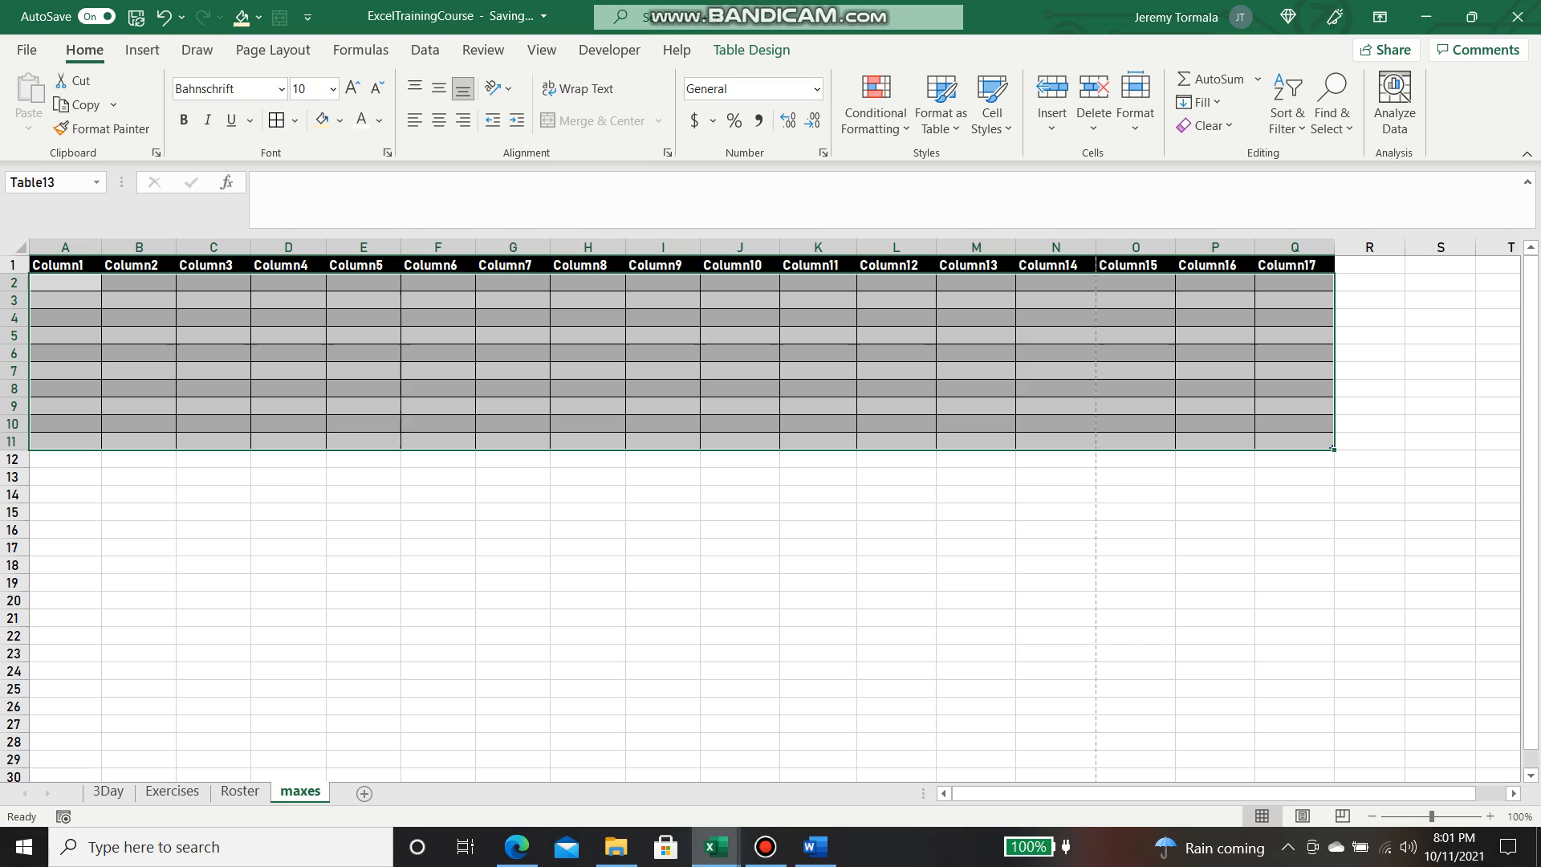
# Center the text in the table's header row A1:Q1
pyautogui.moveTo(58, 265); pyautogui.dragTo(1293, 265)
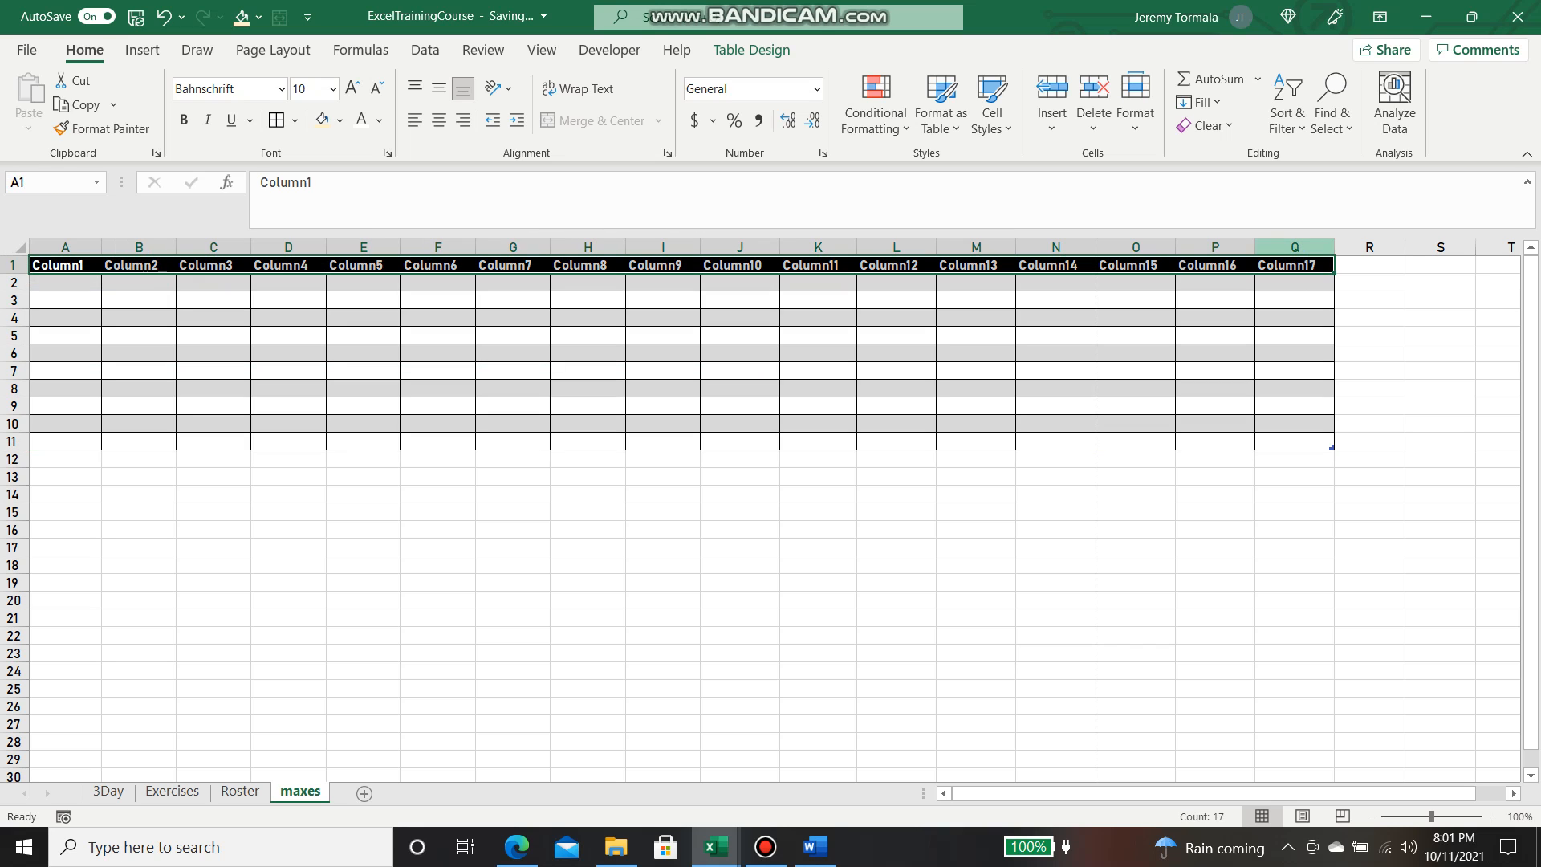
pyautogui.click(438, 120)
pyautogui.click(288, 406)
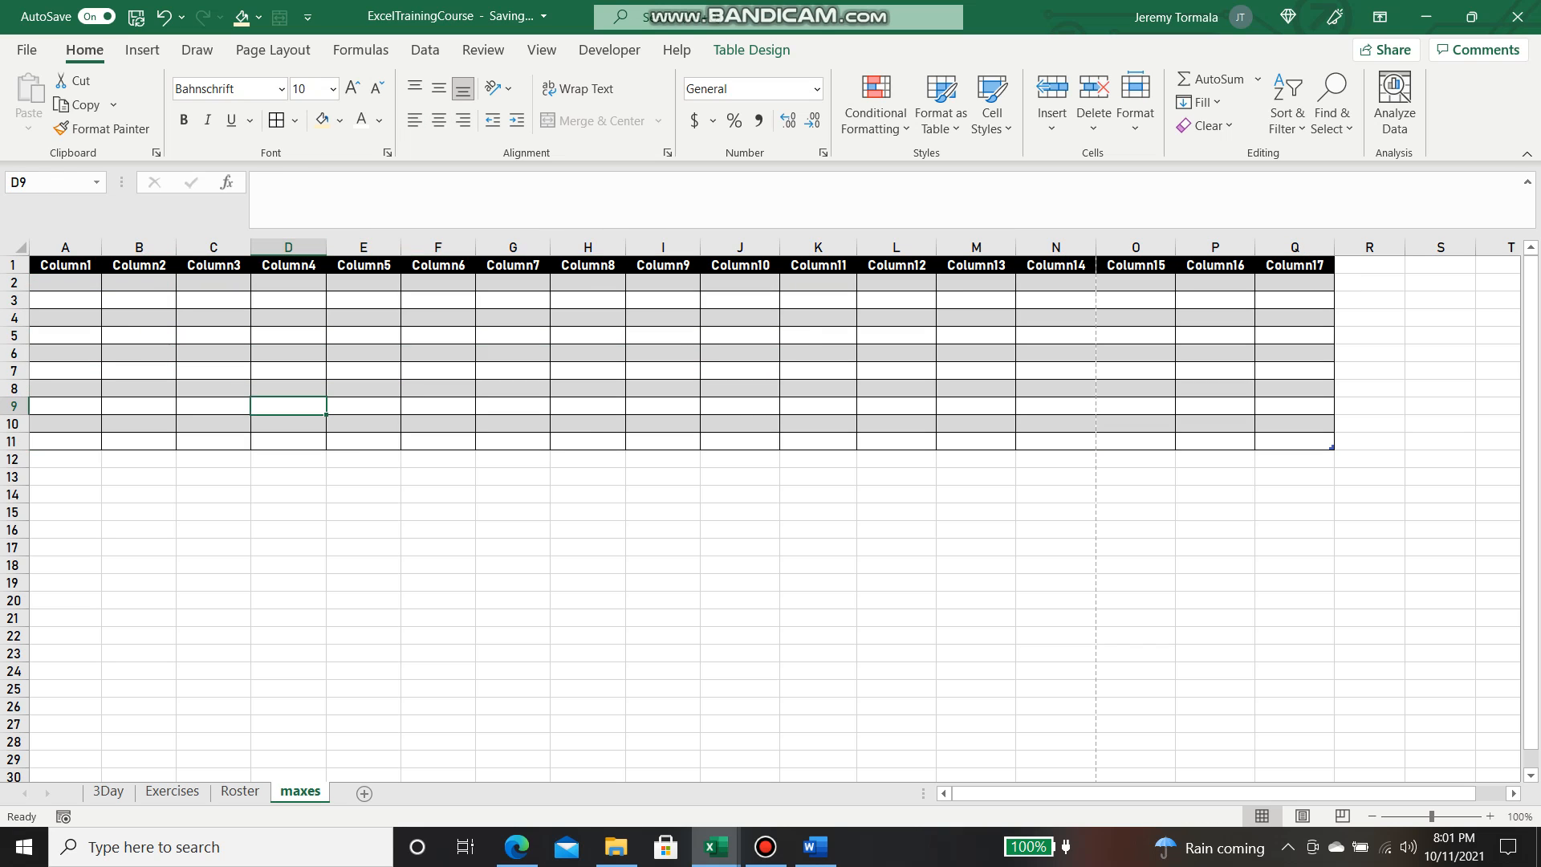
# Rename the table's first header in A1 to Name and widen column A to about double
pyautogui.click(65, 265)
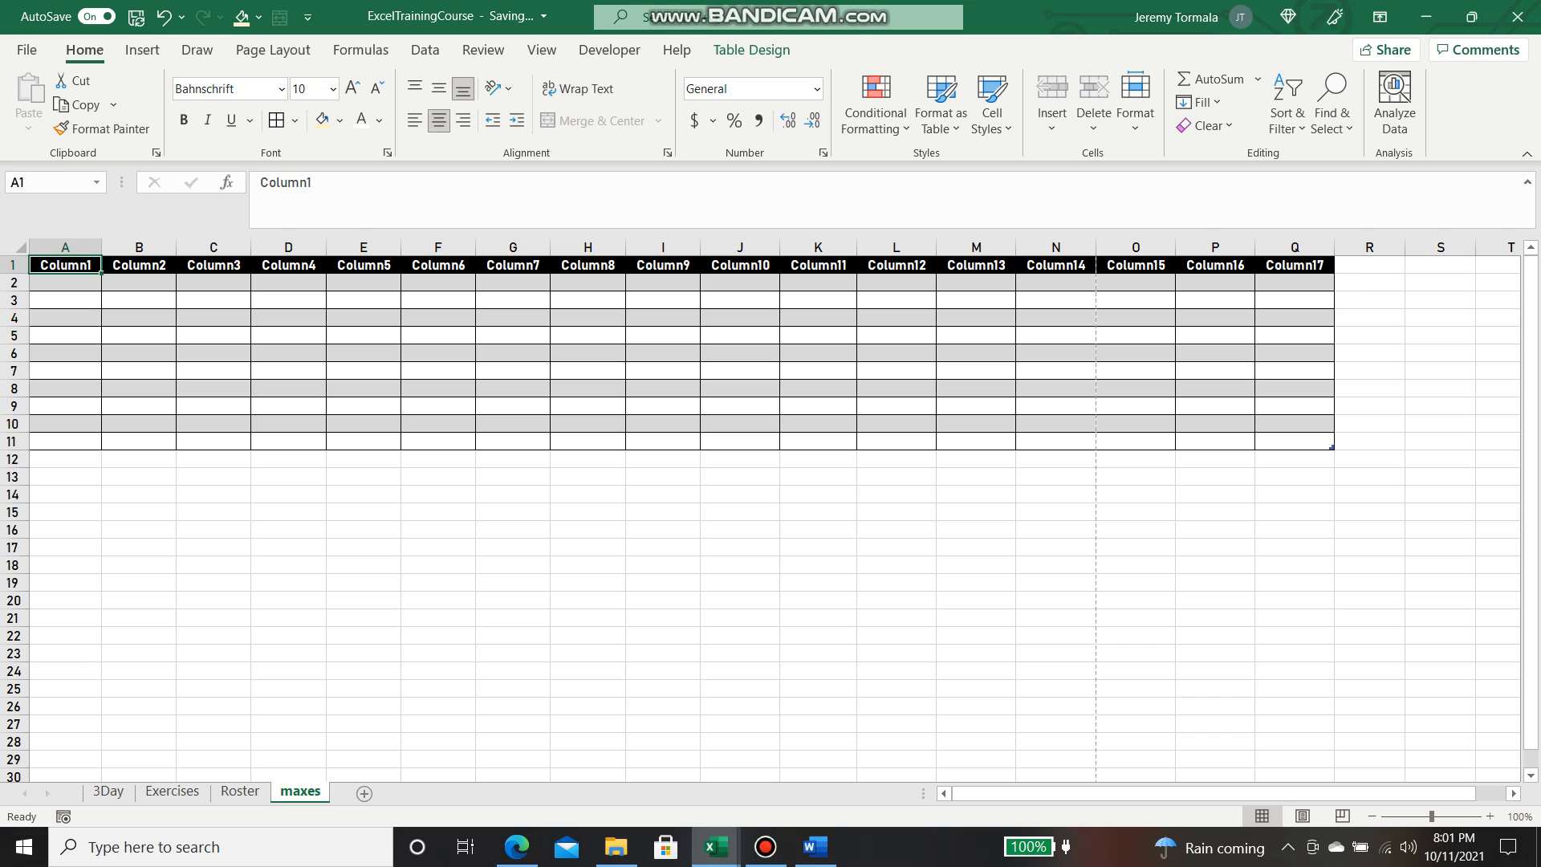
pyautogui.write('Name')
pyautogui.press('Return')
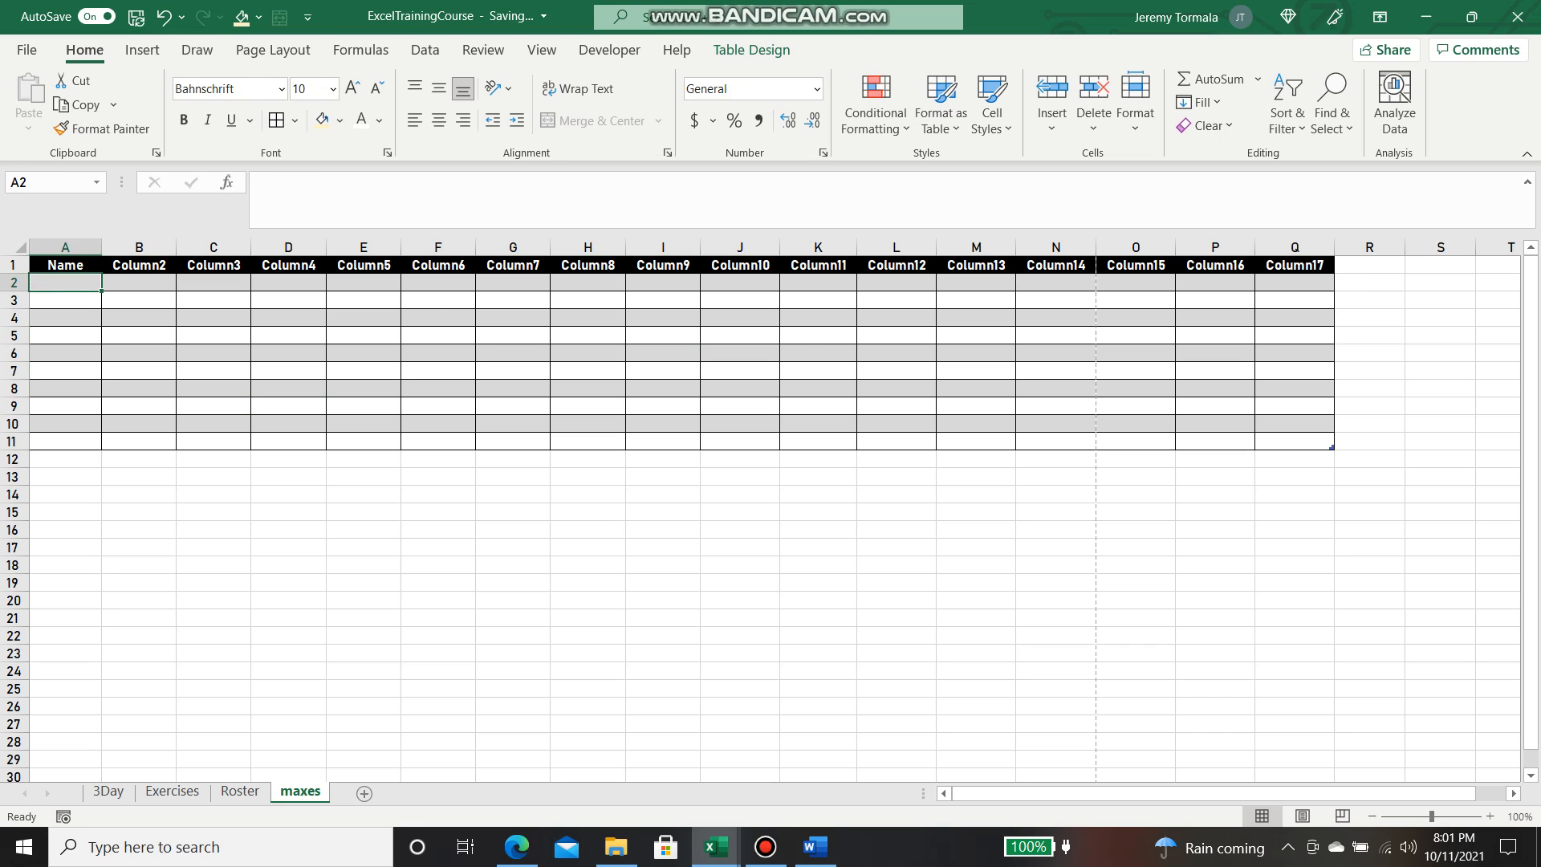
pyautogui.moveTo(102, 248); pyautogui.dragTo(168, 247)
pyautogui.click(354, 442)
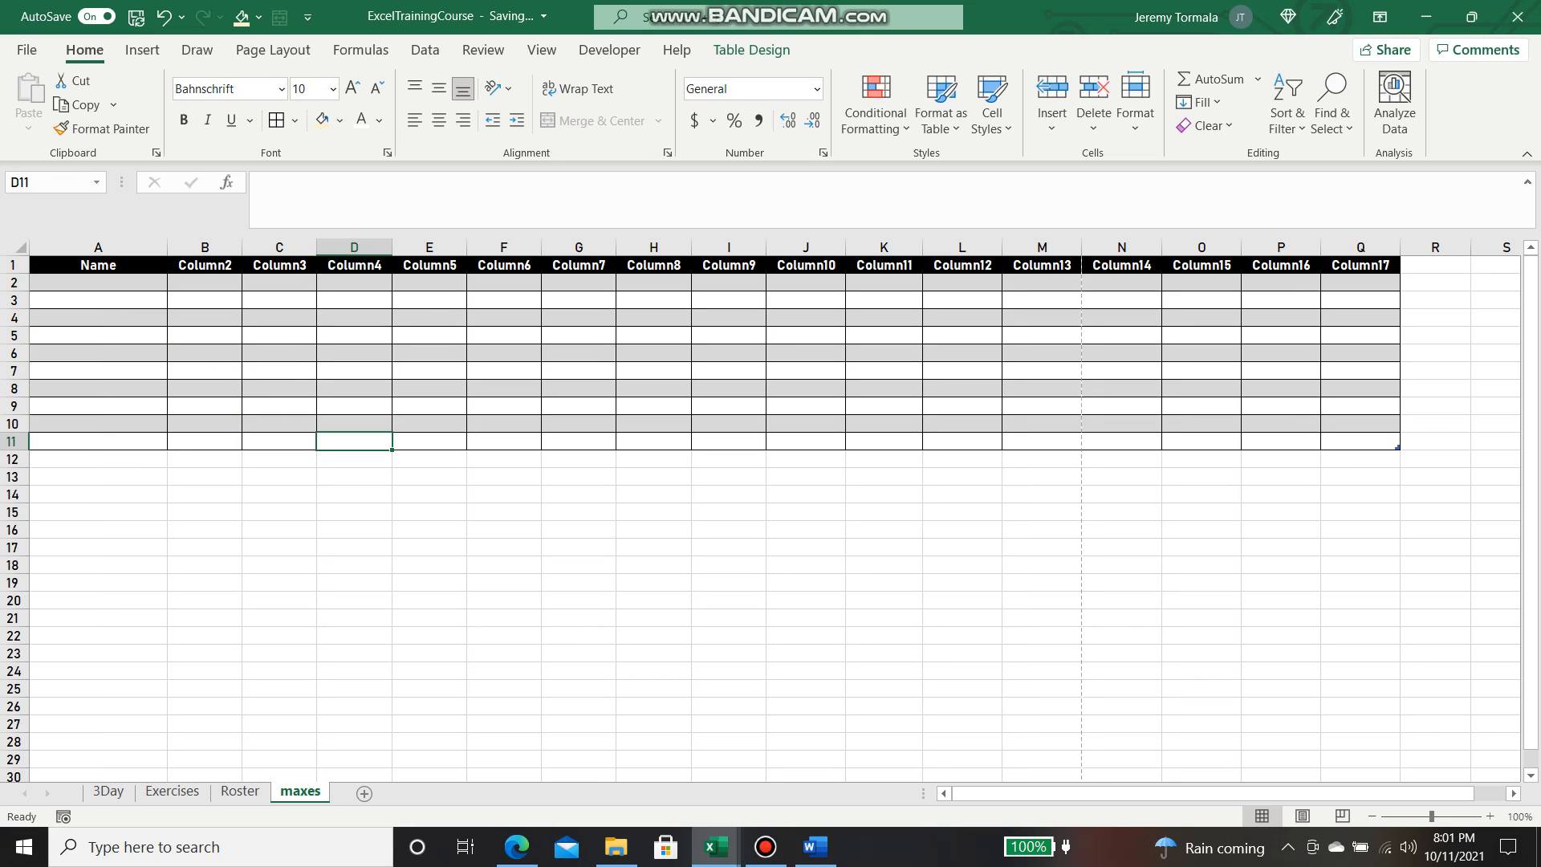
pyautogui.click(98, 283)
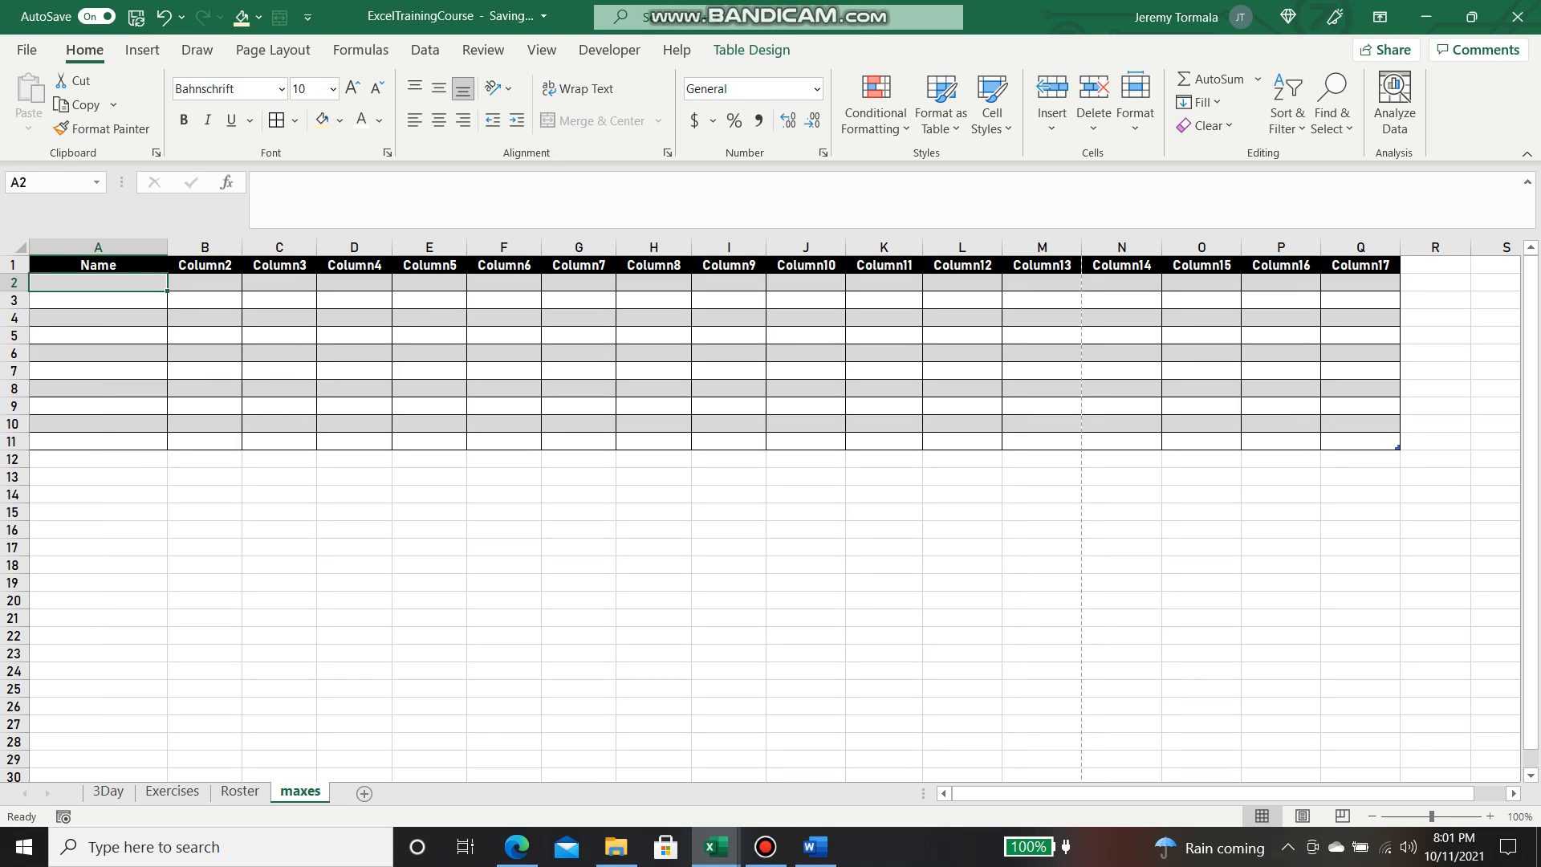
pyautogui.write('=')
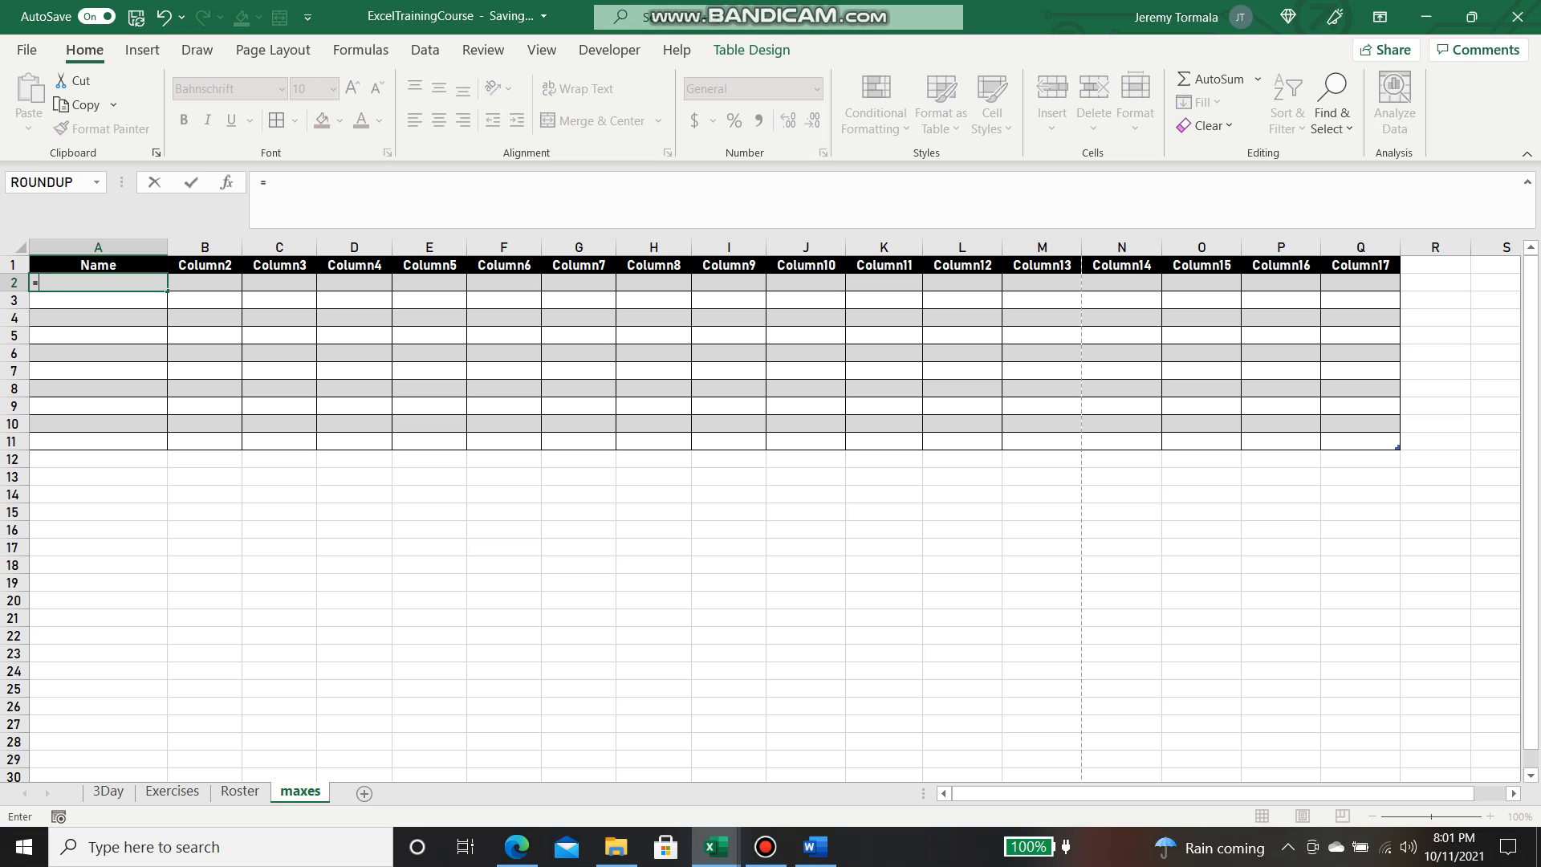
pyautogui.click(240, 791)
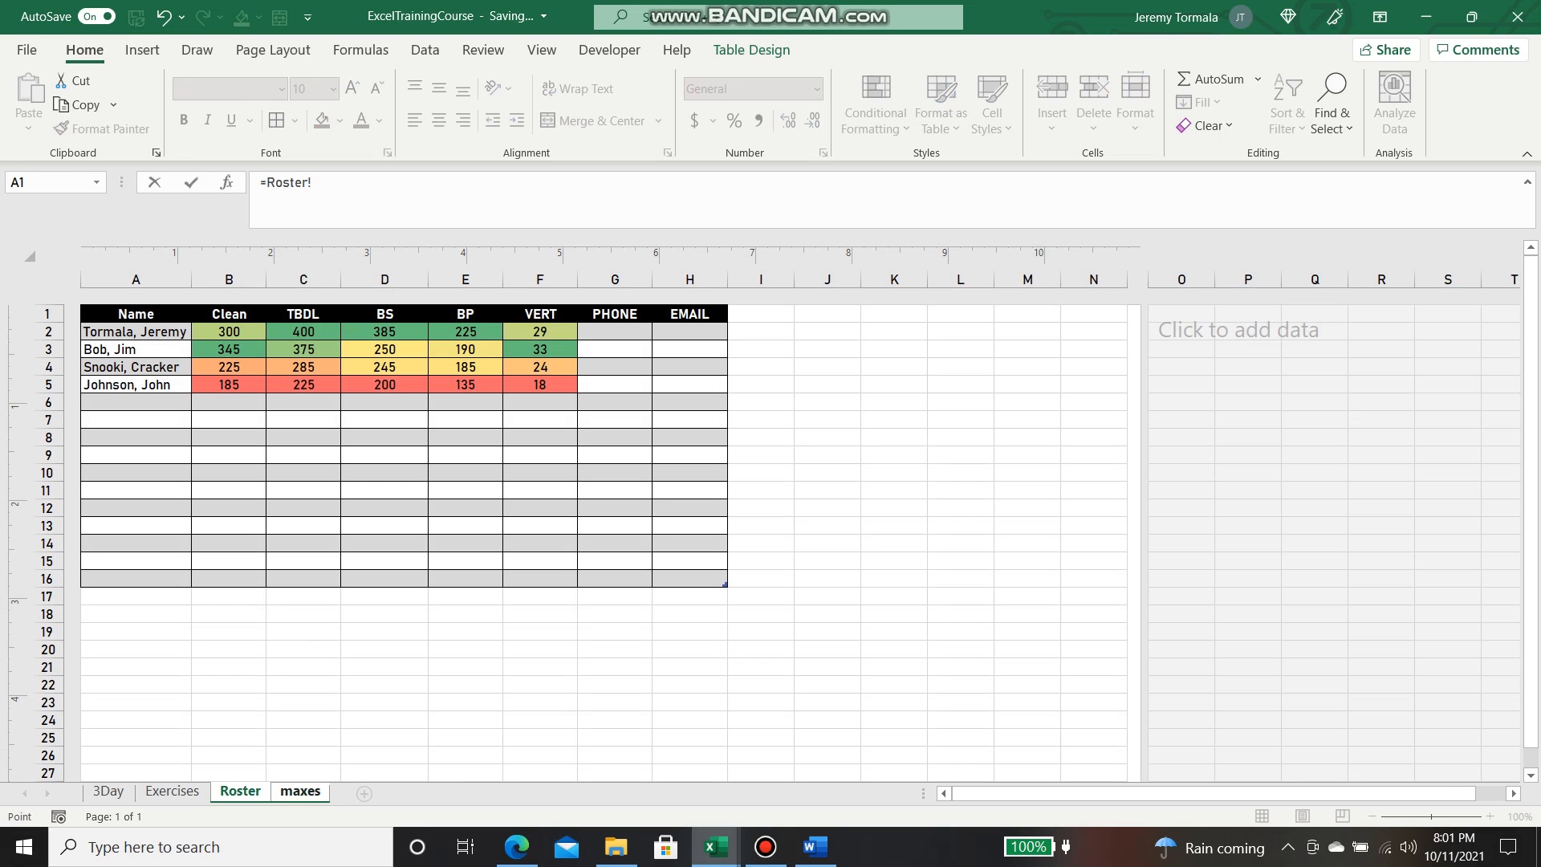
pyautogui.click(136, 332)
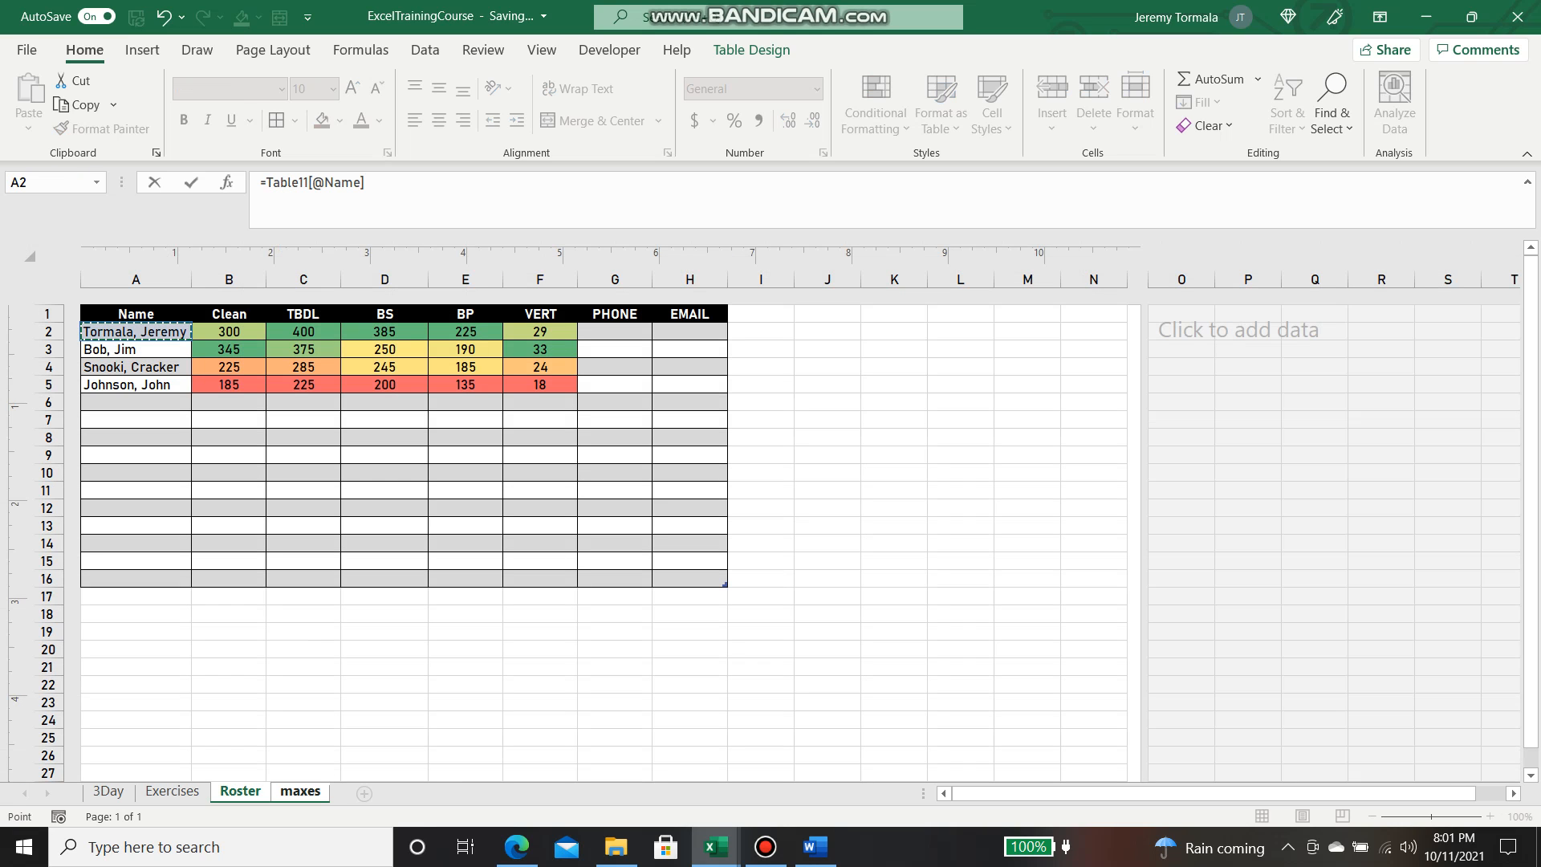
pyautogui.press('Return')
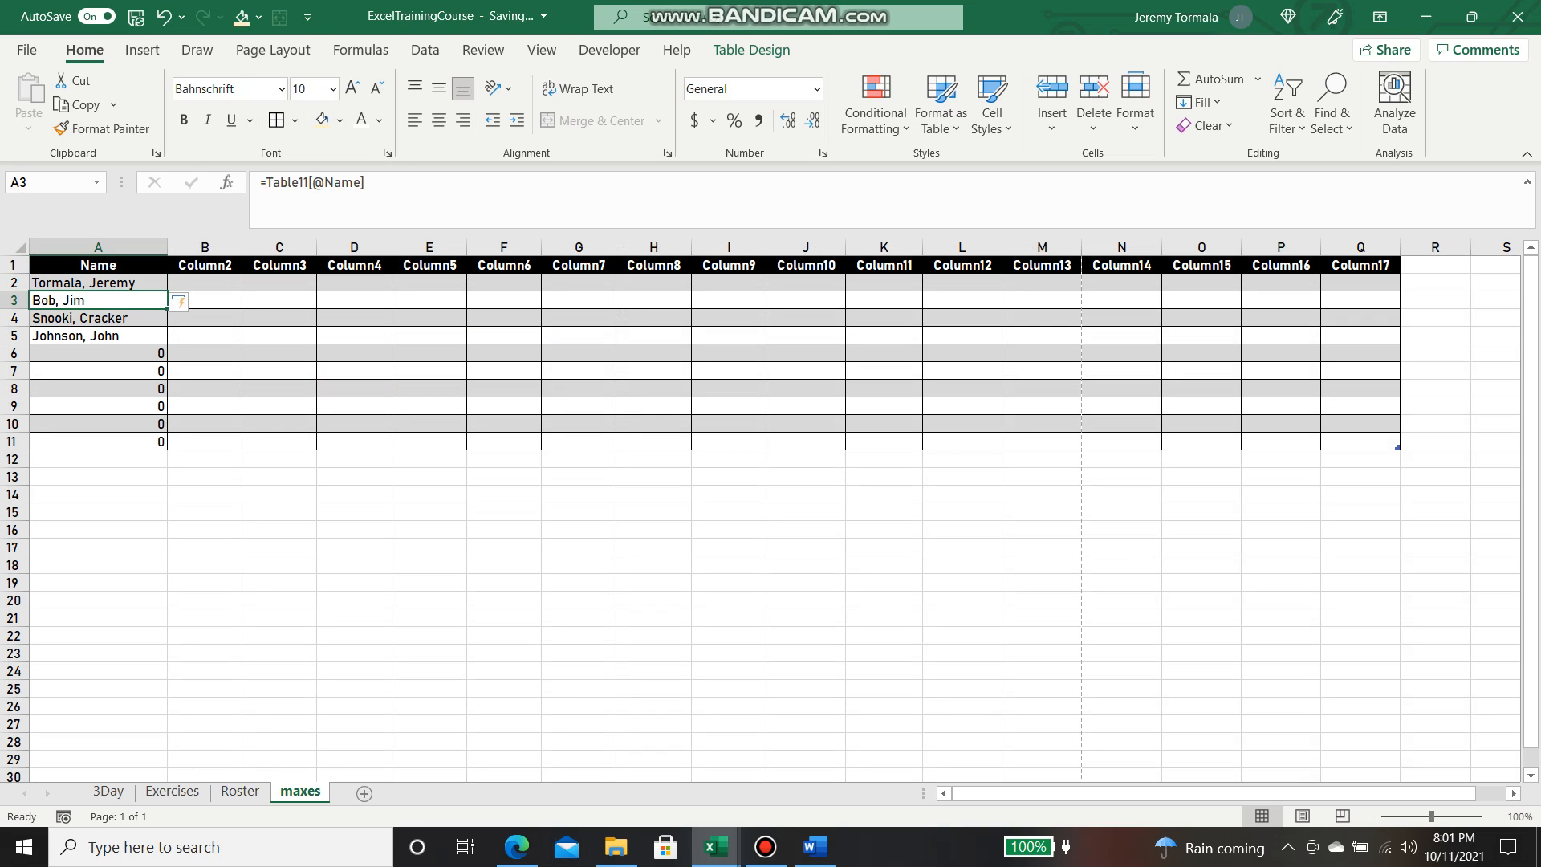
# Undo the automatic fill of the name formula down column A of the maxes table
pyautogui.click(300, 182)
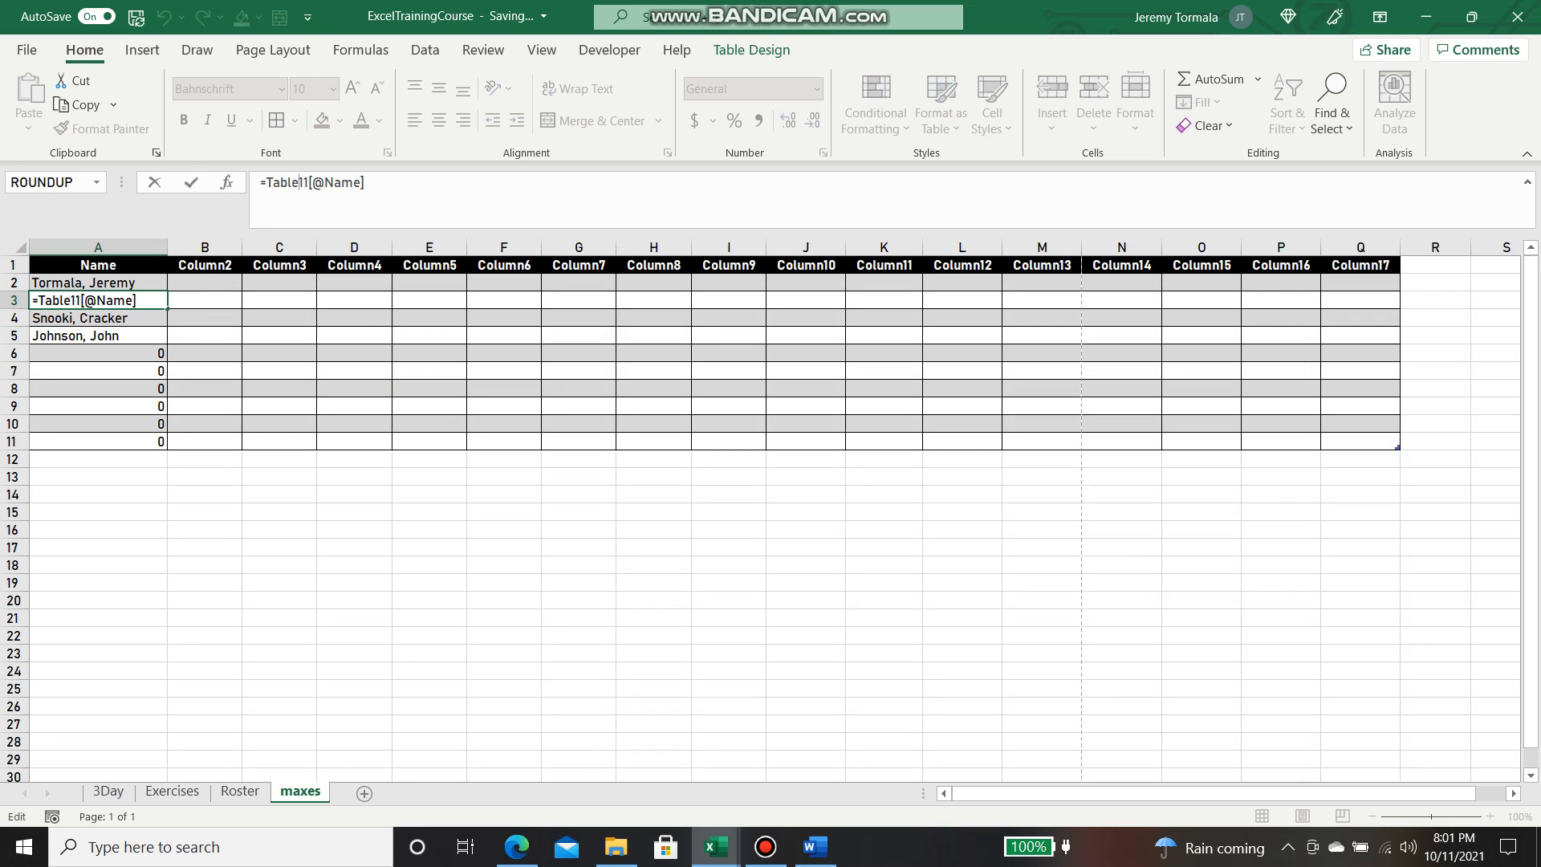
pyautogui.press('Escape')
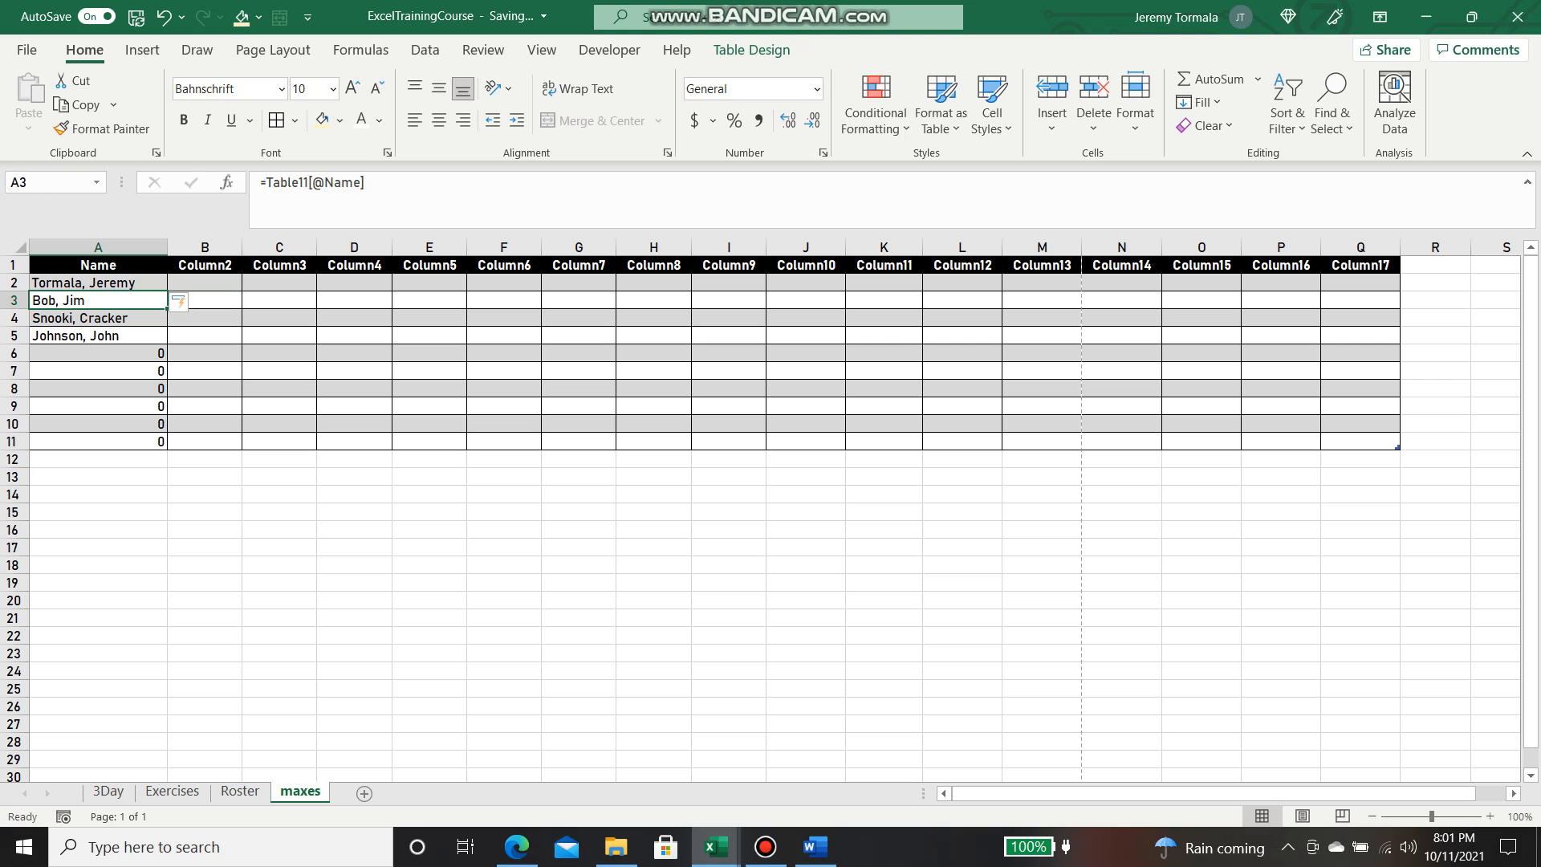
pyautogui.click(98, 282)
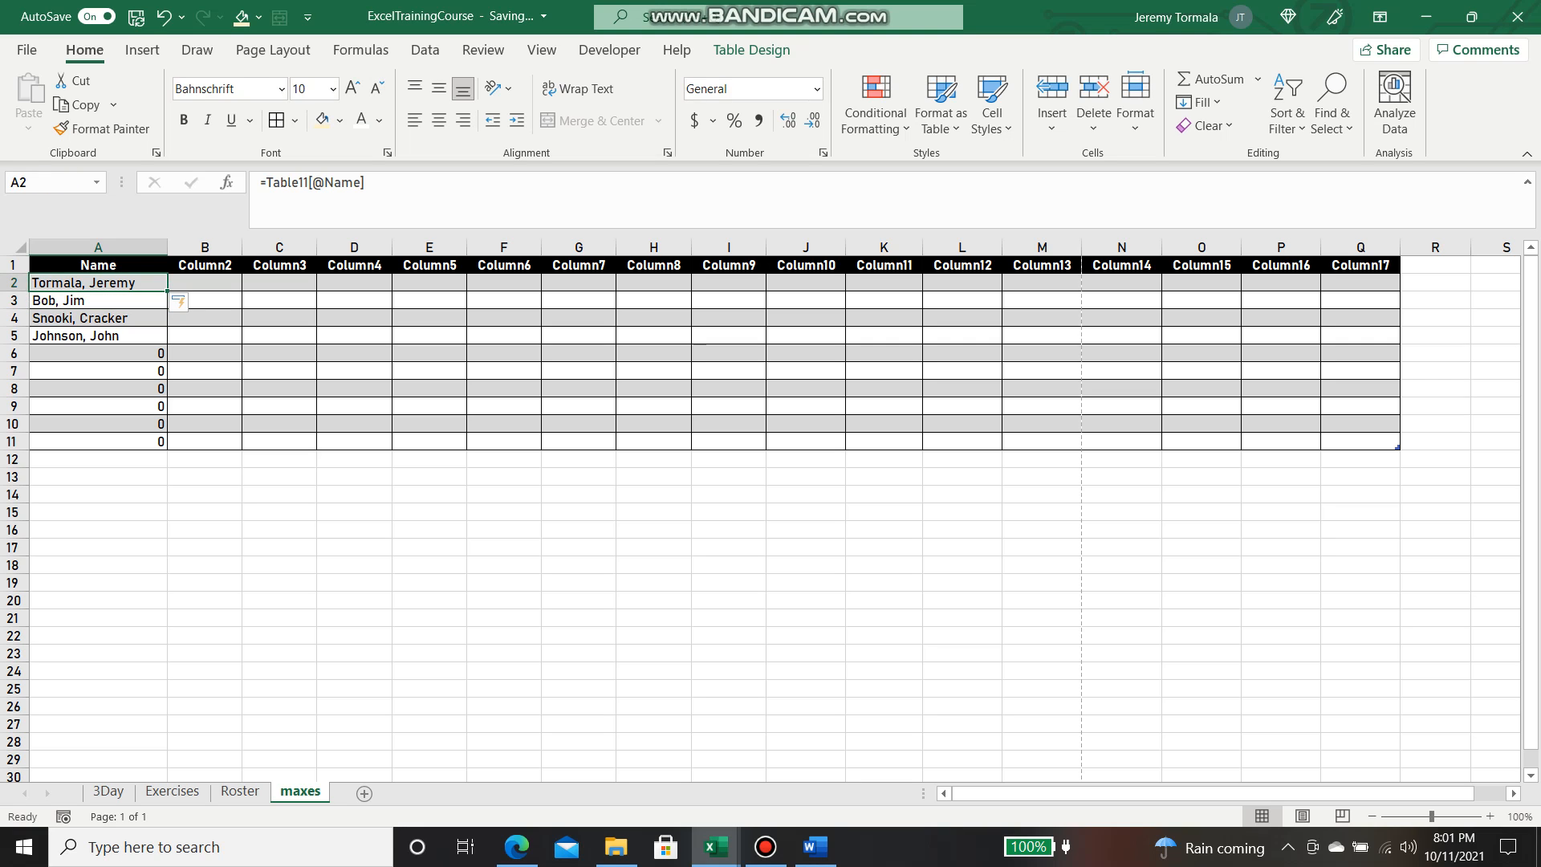
pyautogui.hotkey('ctrl', 'z')
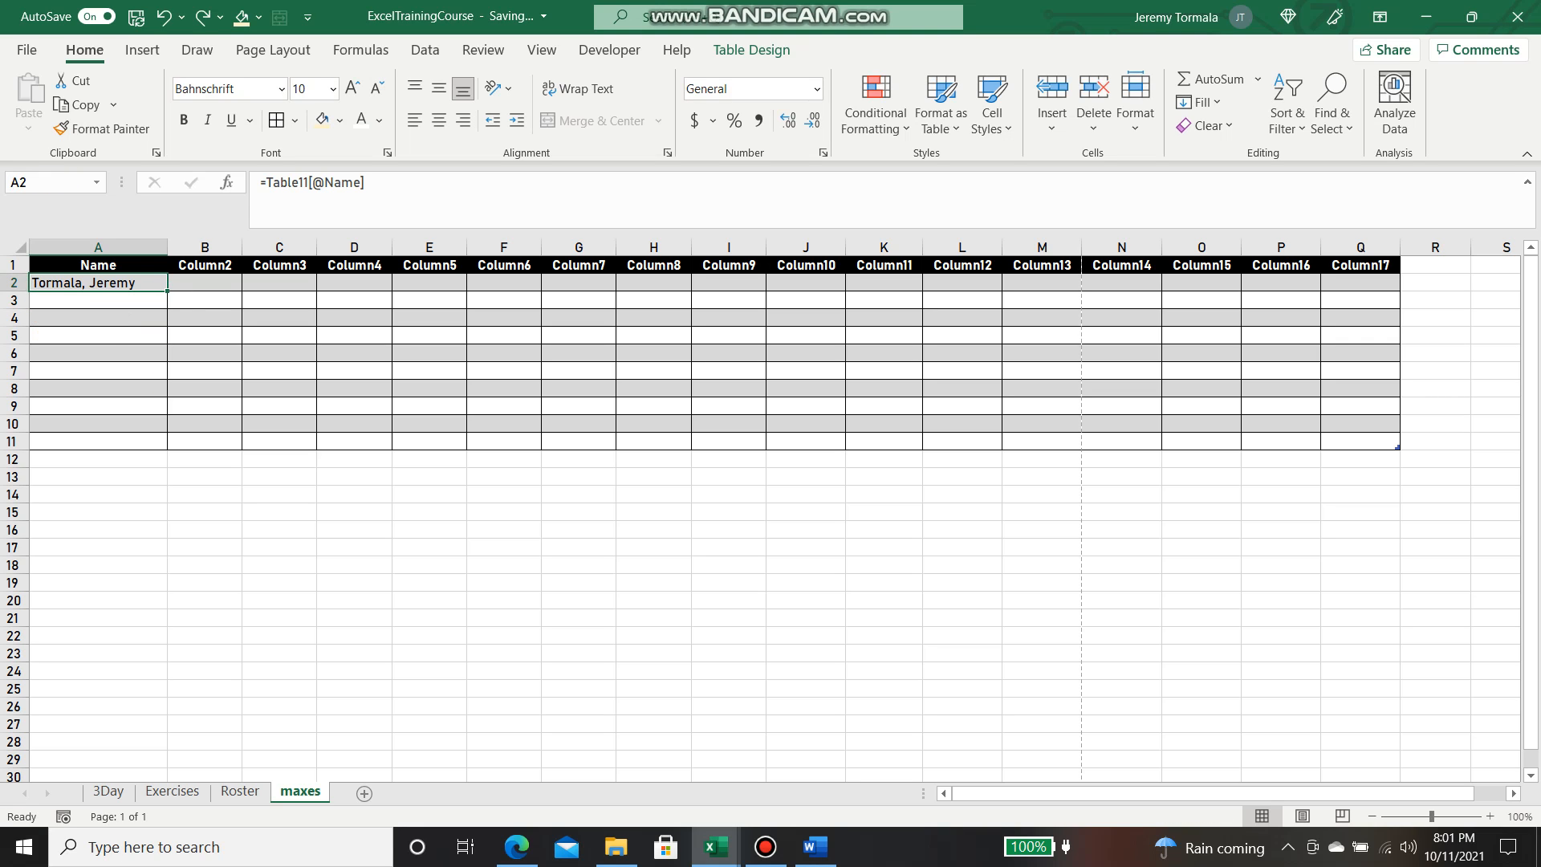
pyautogui.moveTo(371, 183); pyautogui.dragTo(258, 183)
pyautogui.press('BackSpace')
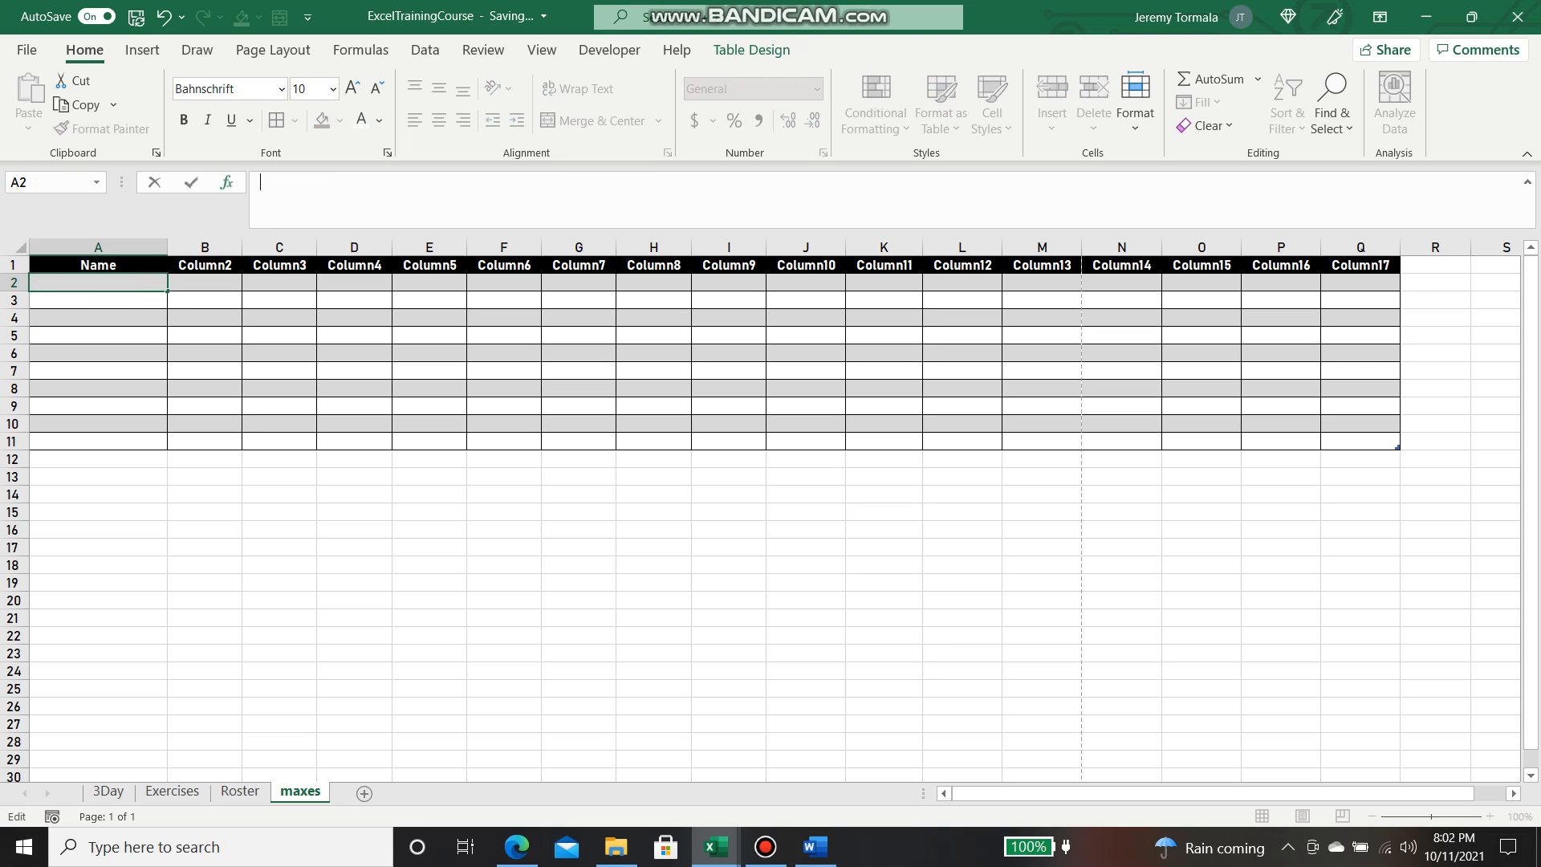
pyautogui.write('=')
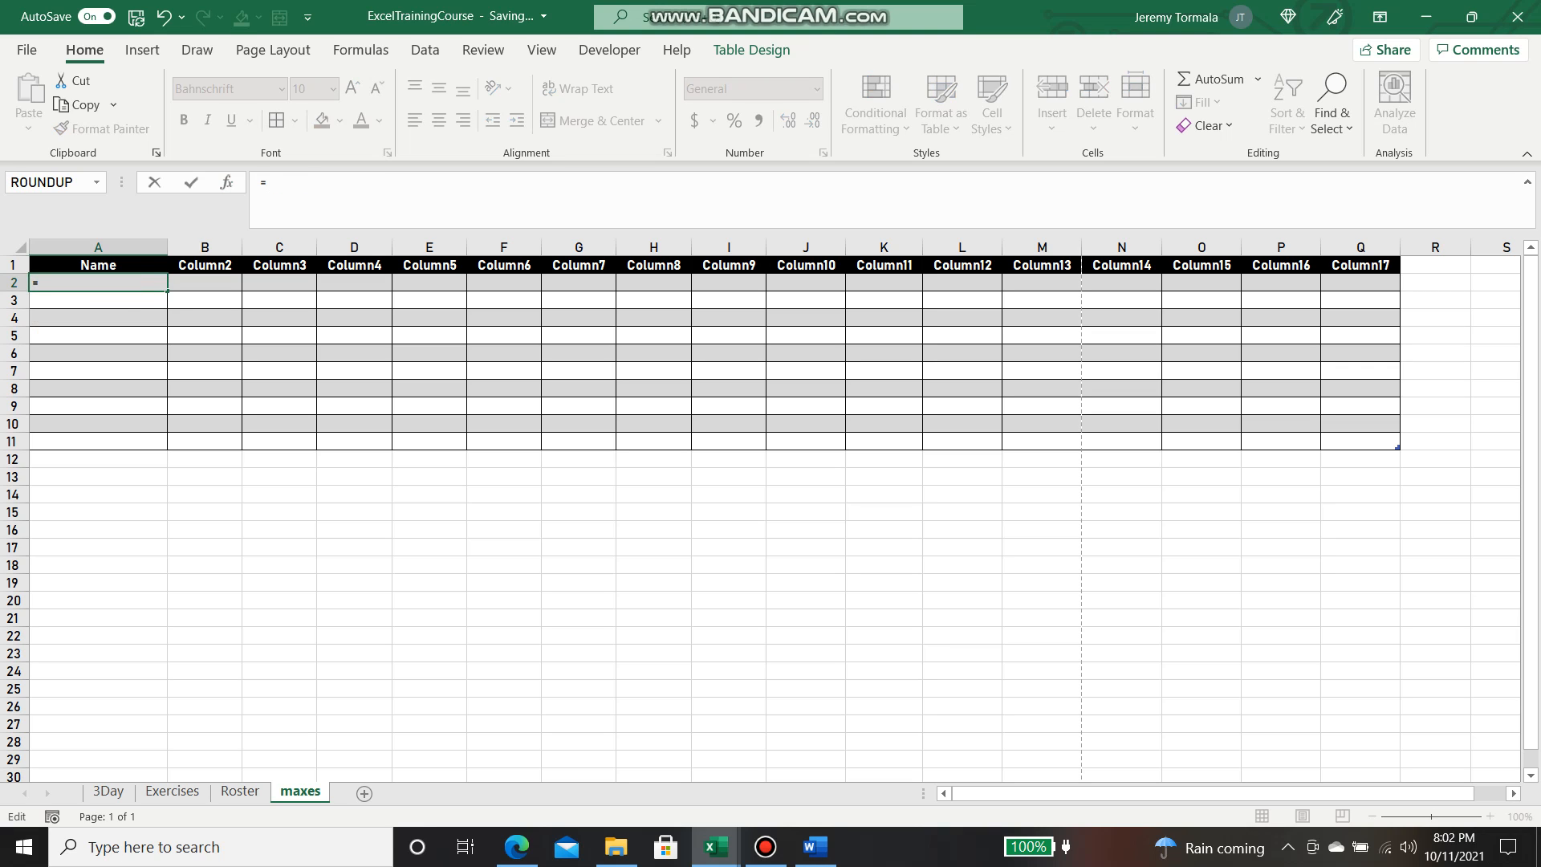
pyautogui.write('Roster')
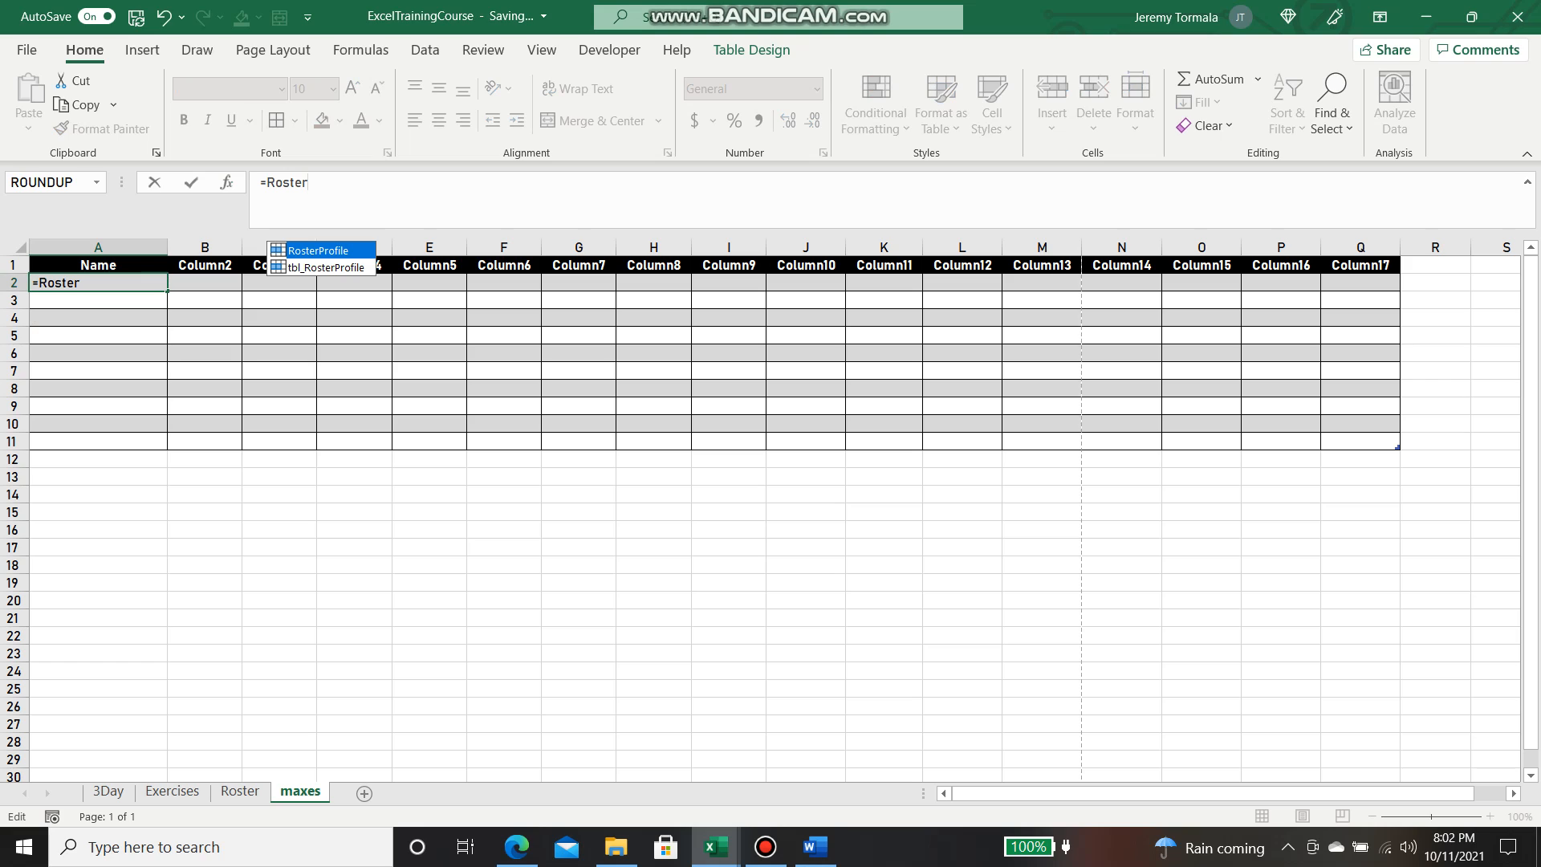
pyautogui.press('Down')
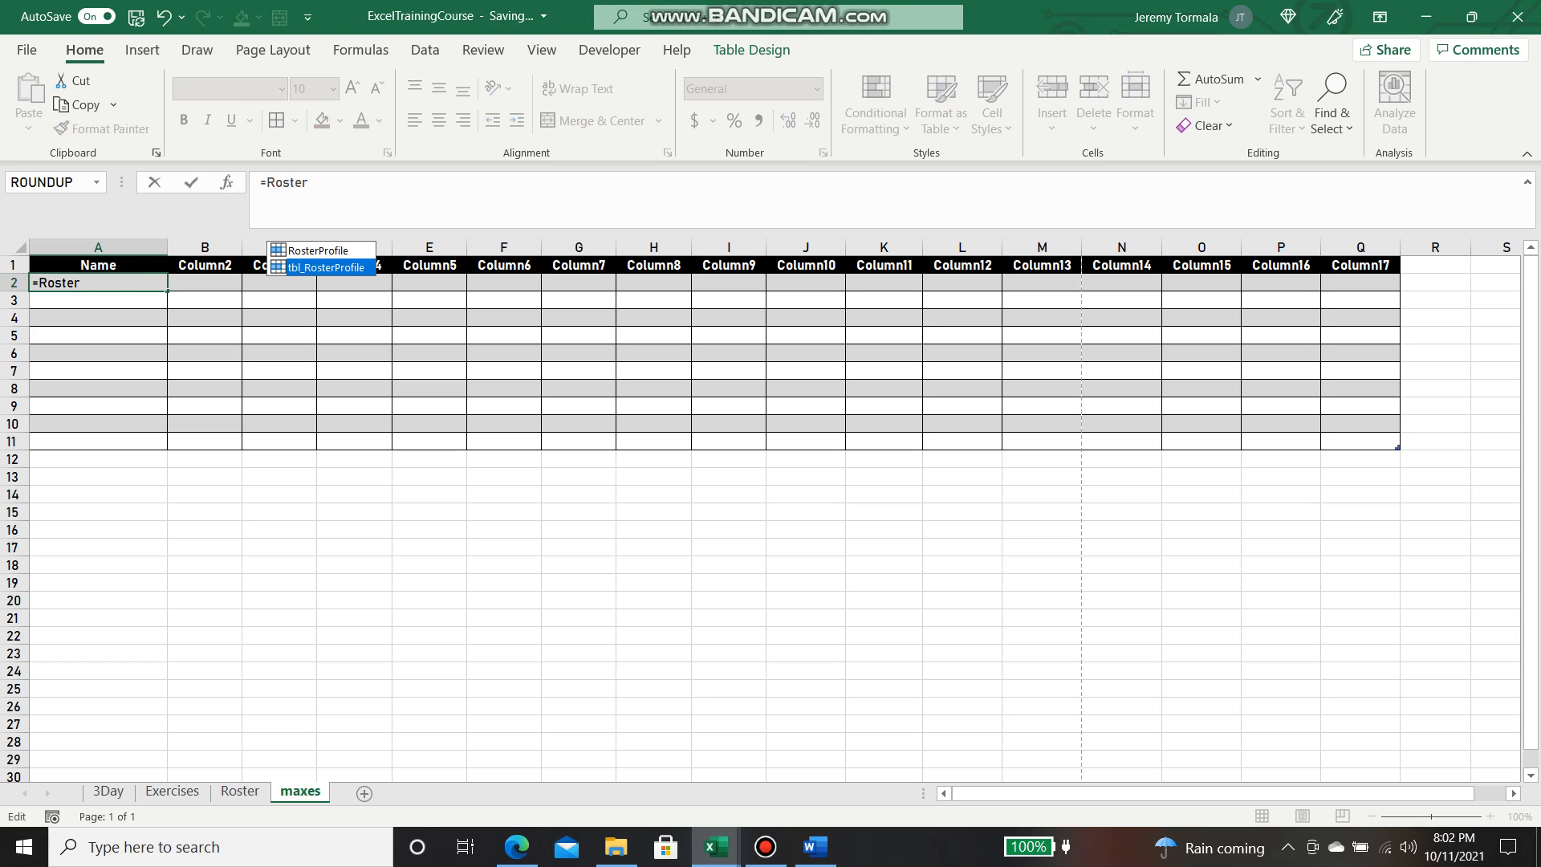
pyautogui.press('Tab')
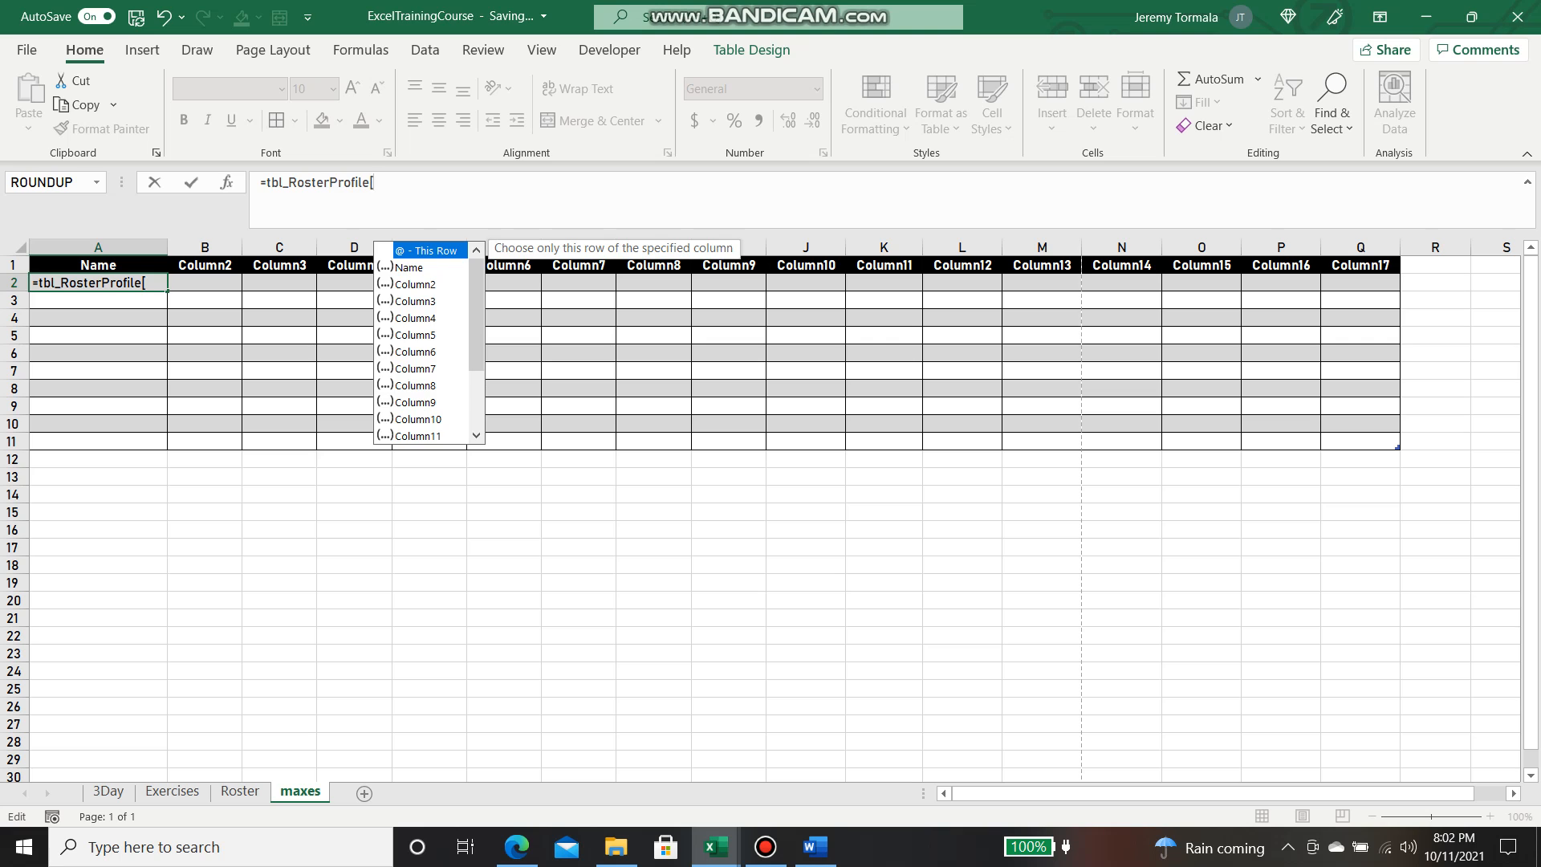
pyautogui.write('[@')
pyautogui.press('Tab')
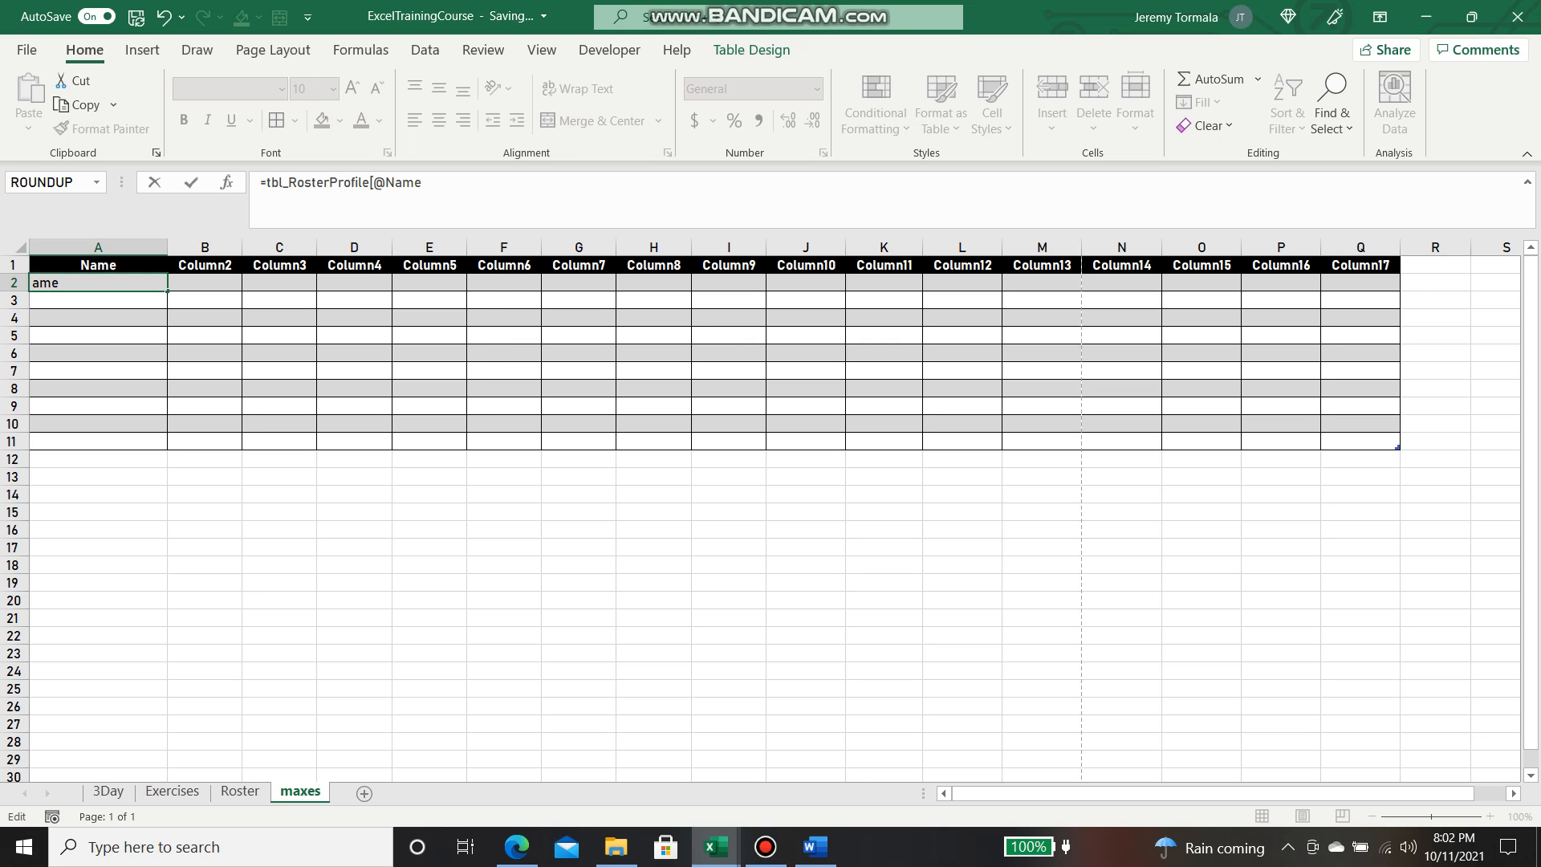
pyautogui.write(']')
pyautogui.press('Return')
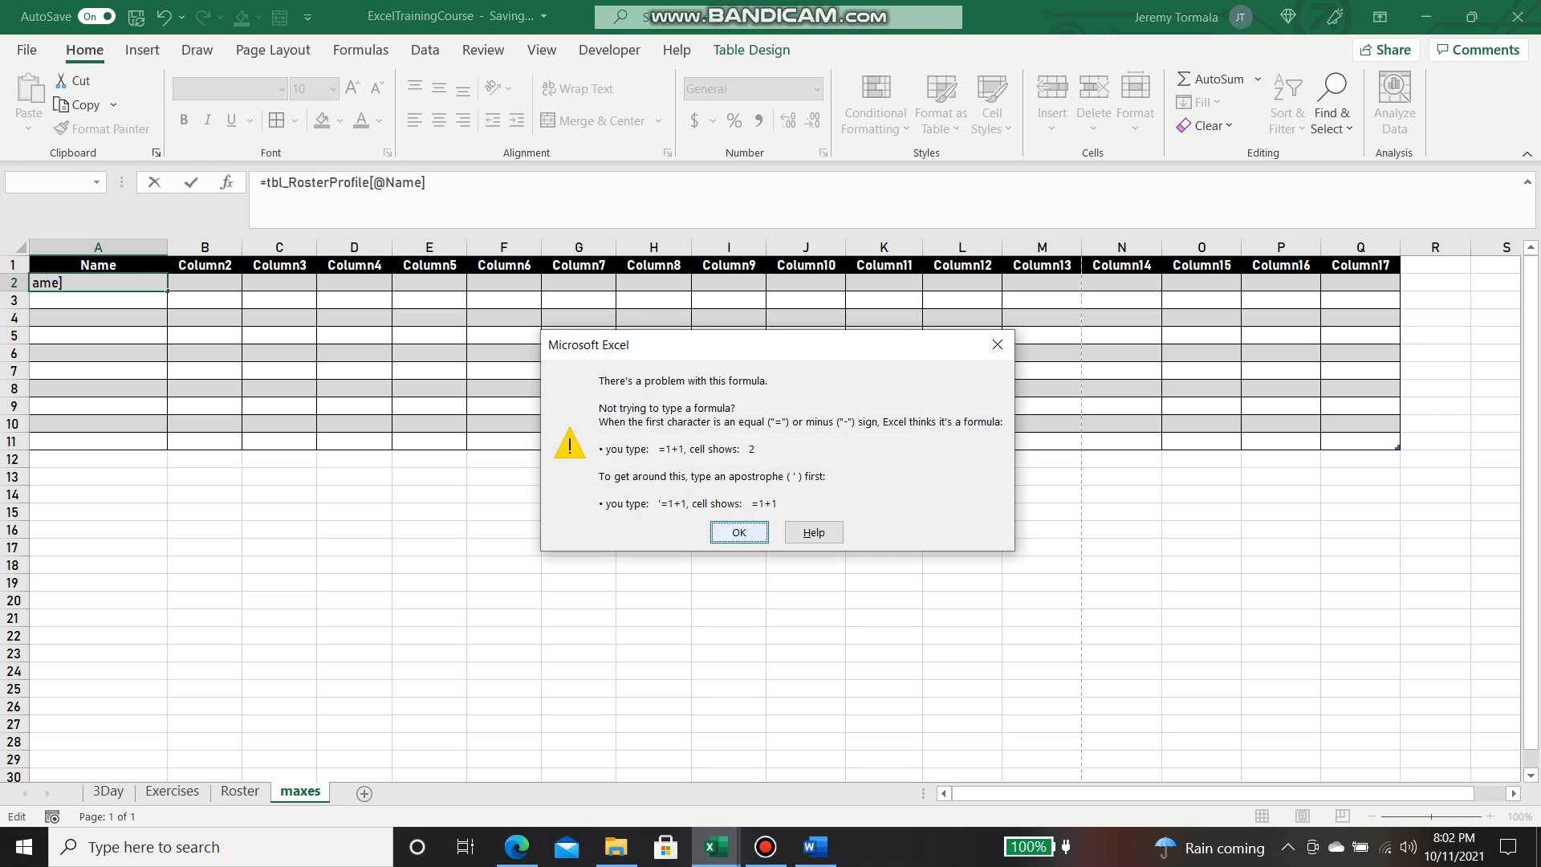
pyautogui.press('Return')
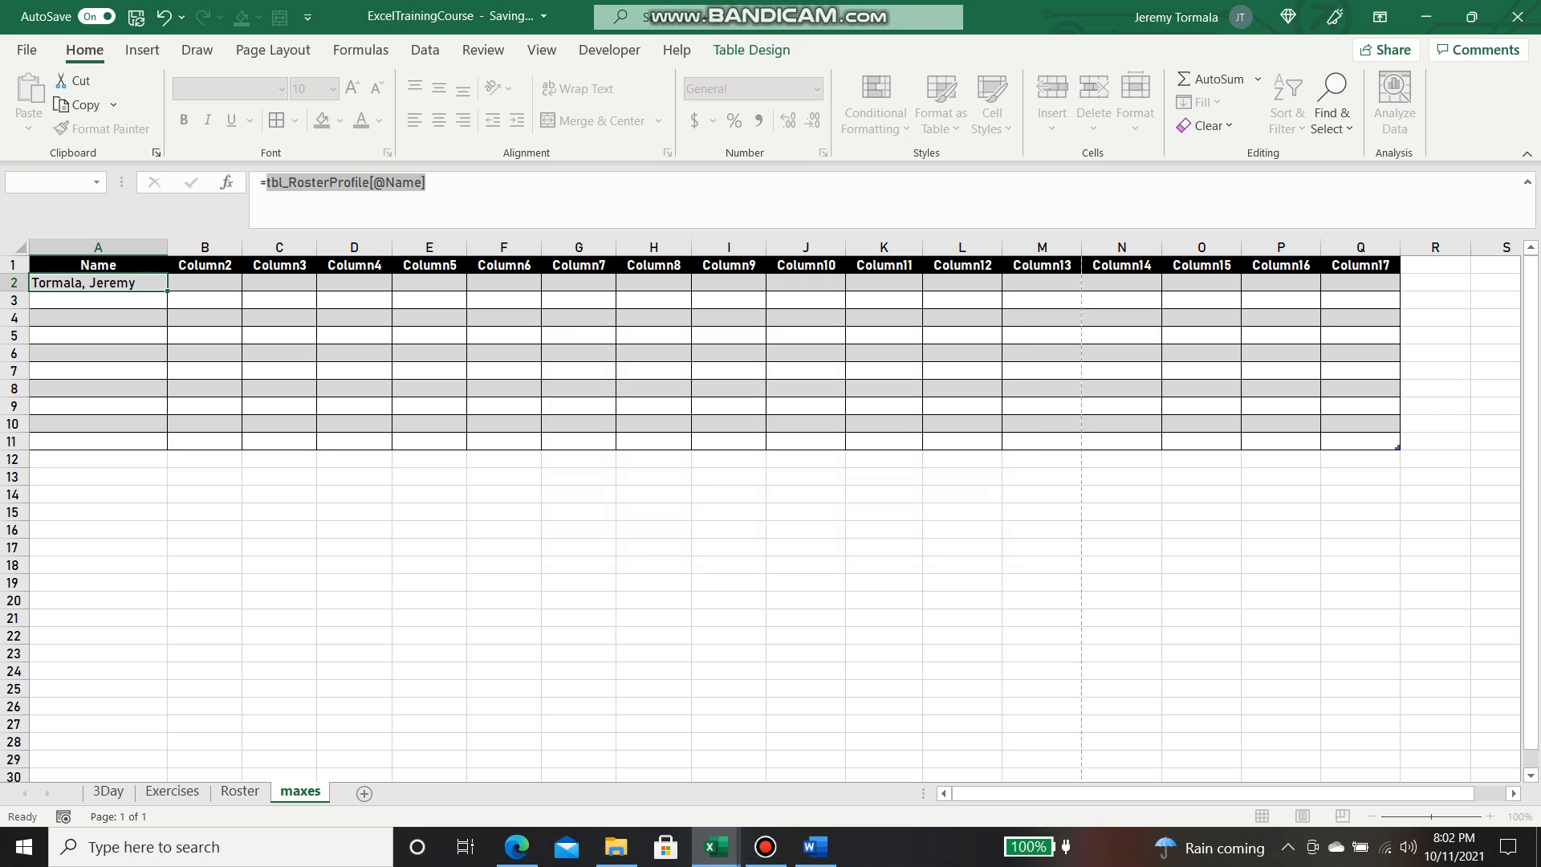
pyautogui.press('Escape')
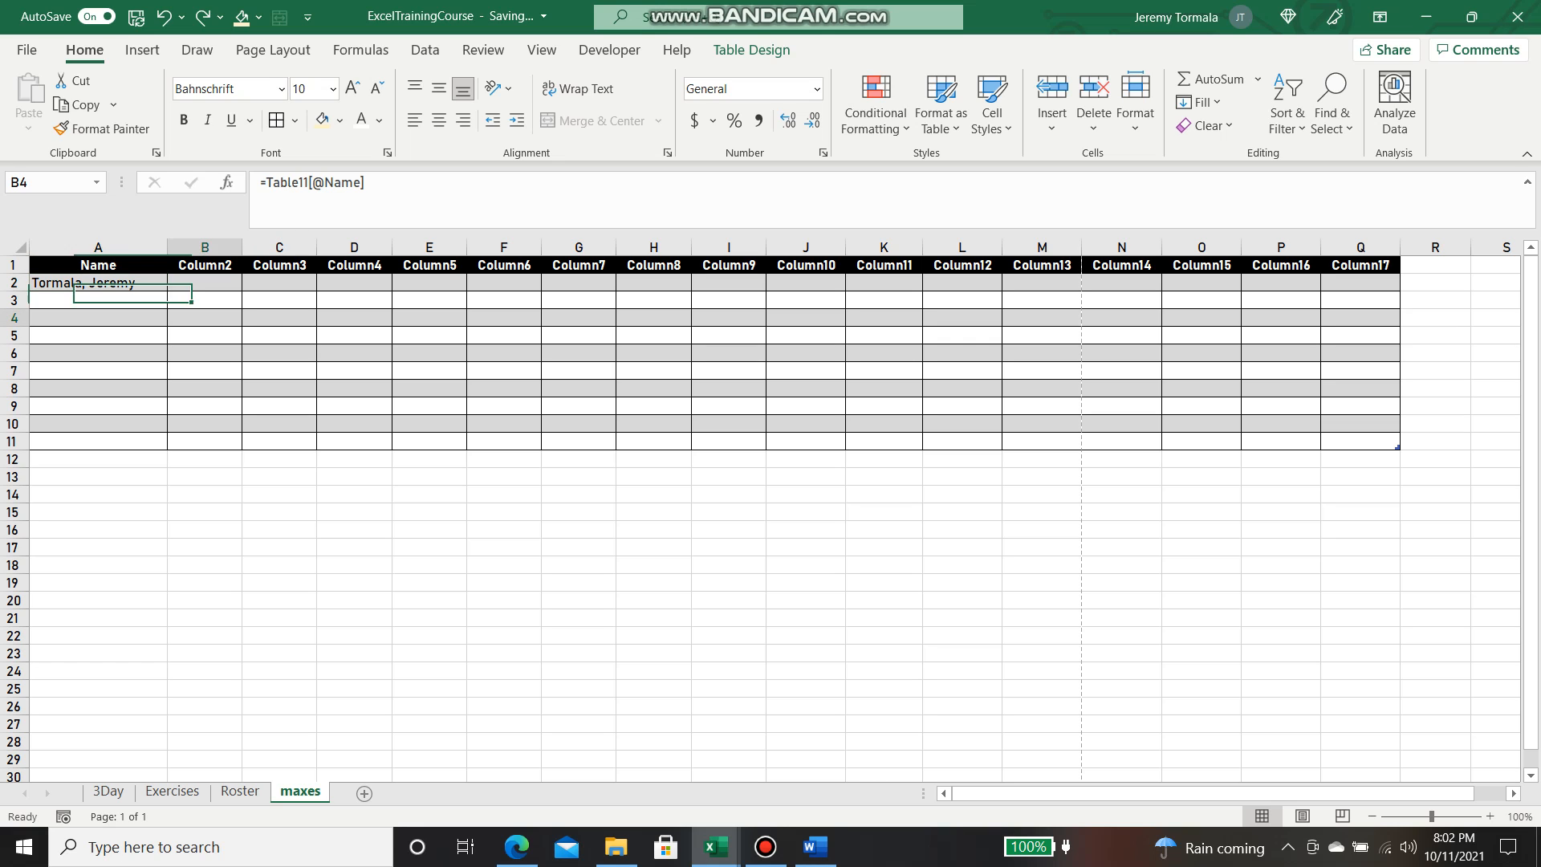
pyautogui.click(97, 300)
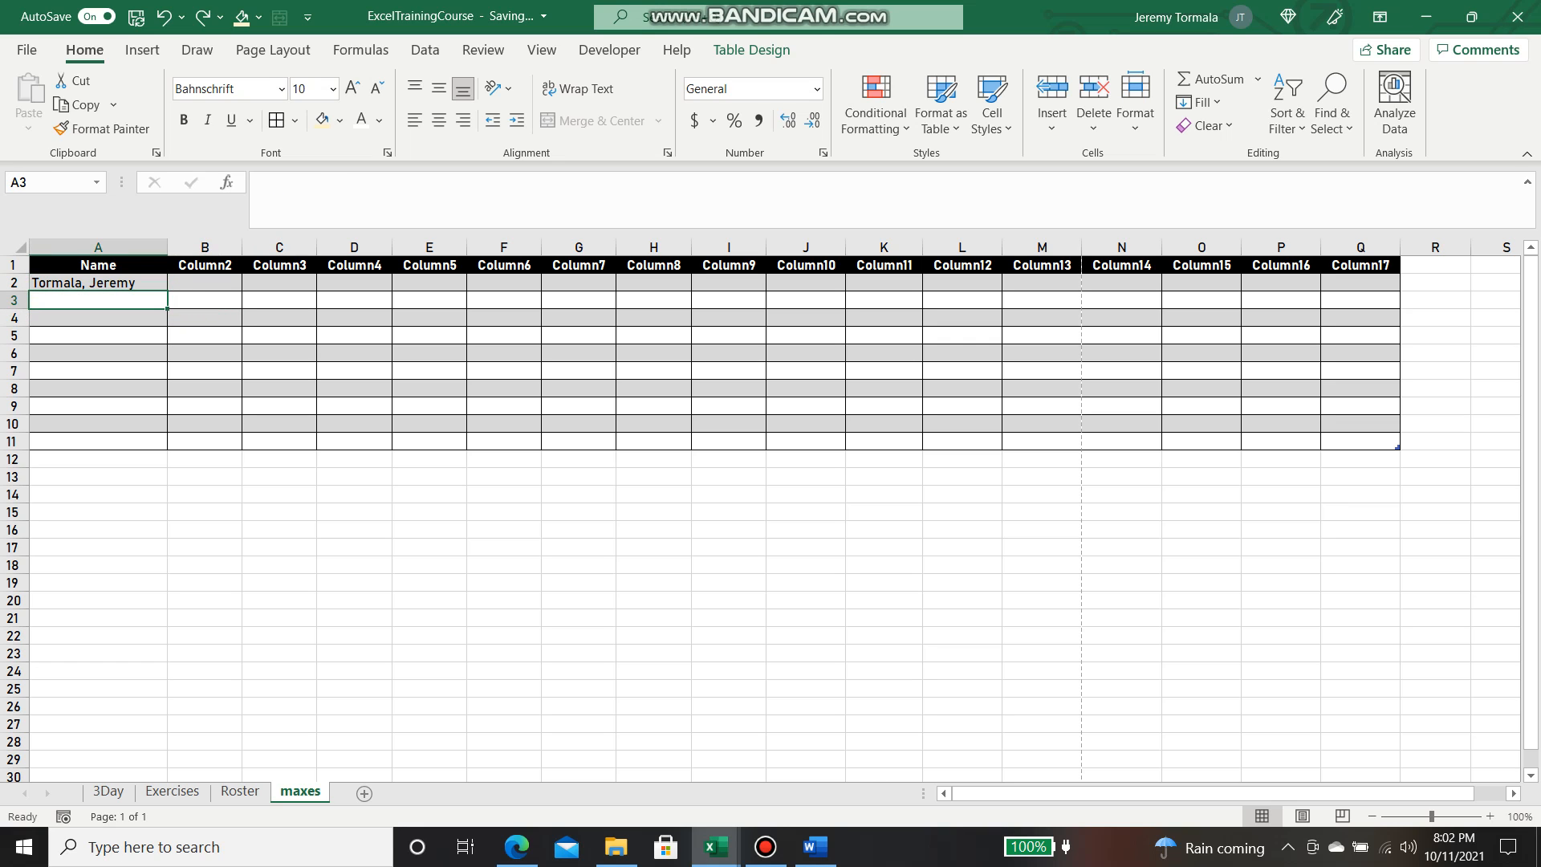
pyautogui.press('Up')
pyautogui.press('Up')
pyautogui.press('Down')
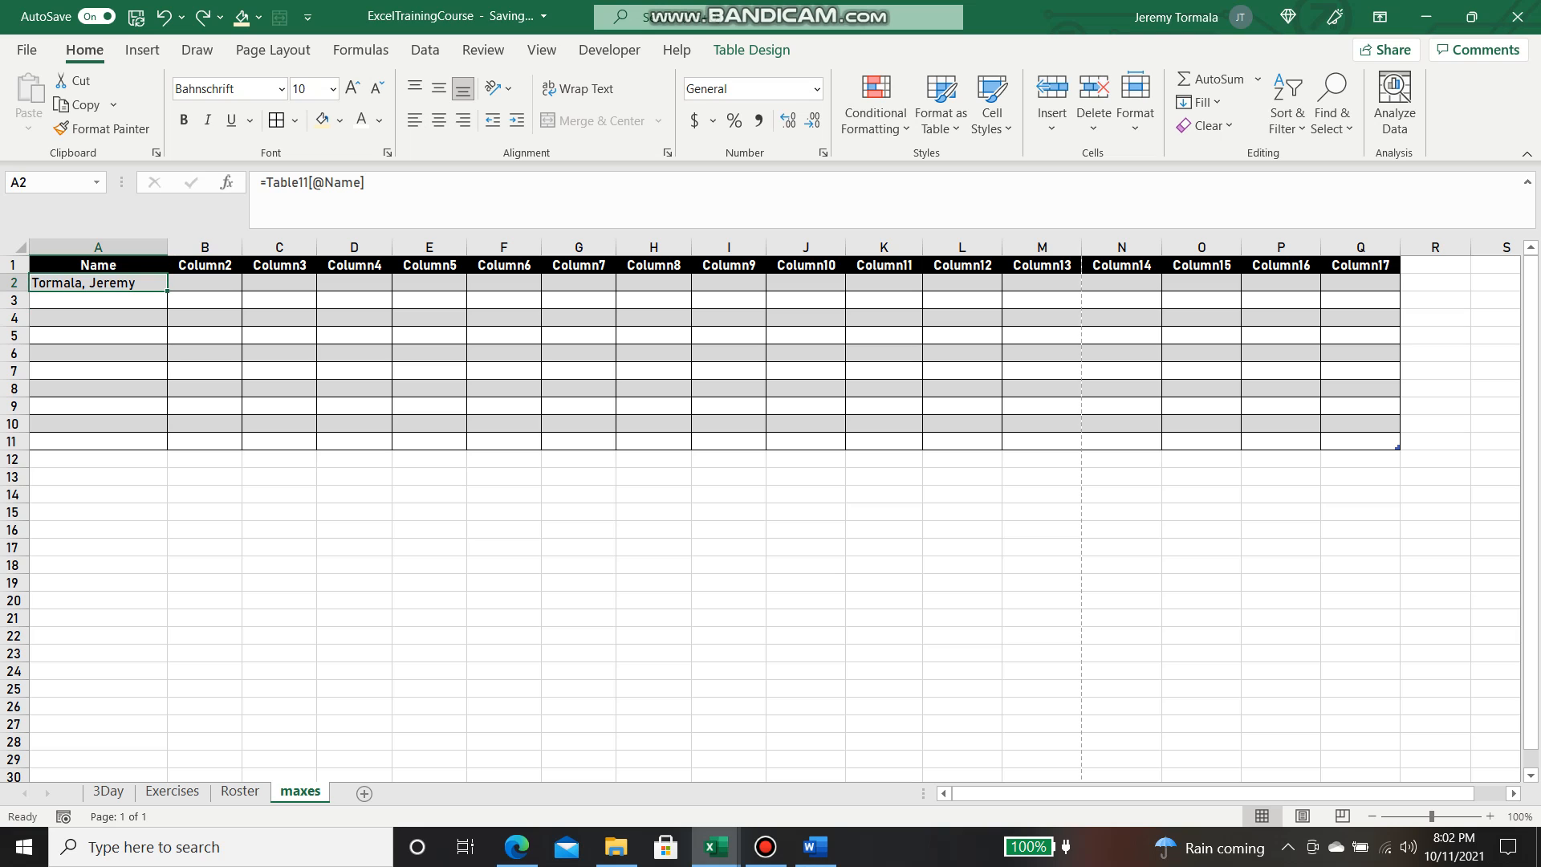
pyautogui.press('Delete')
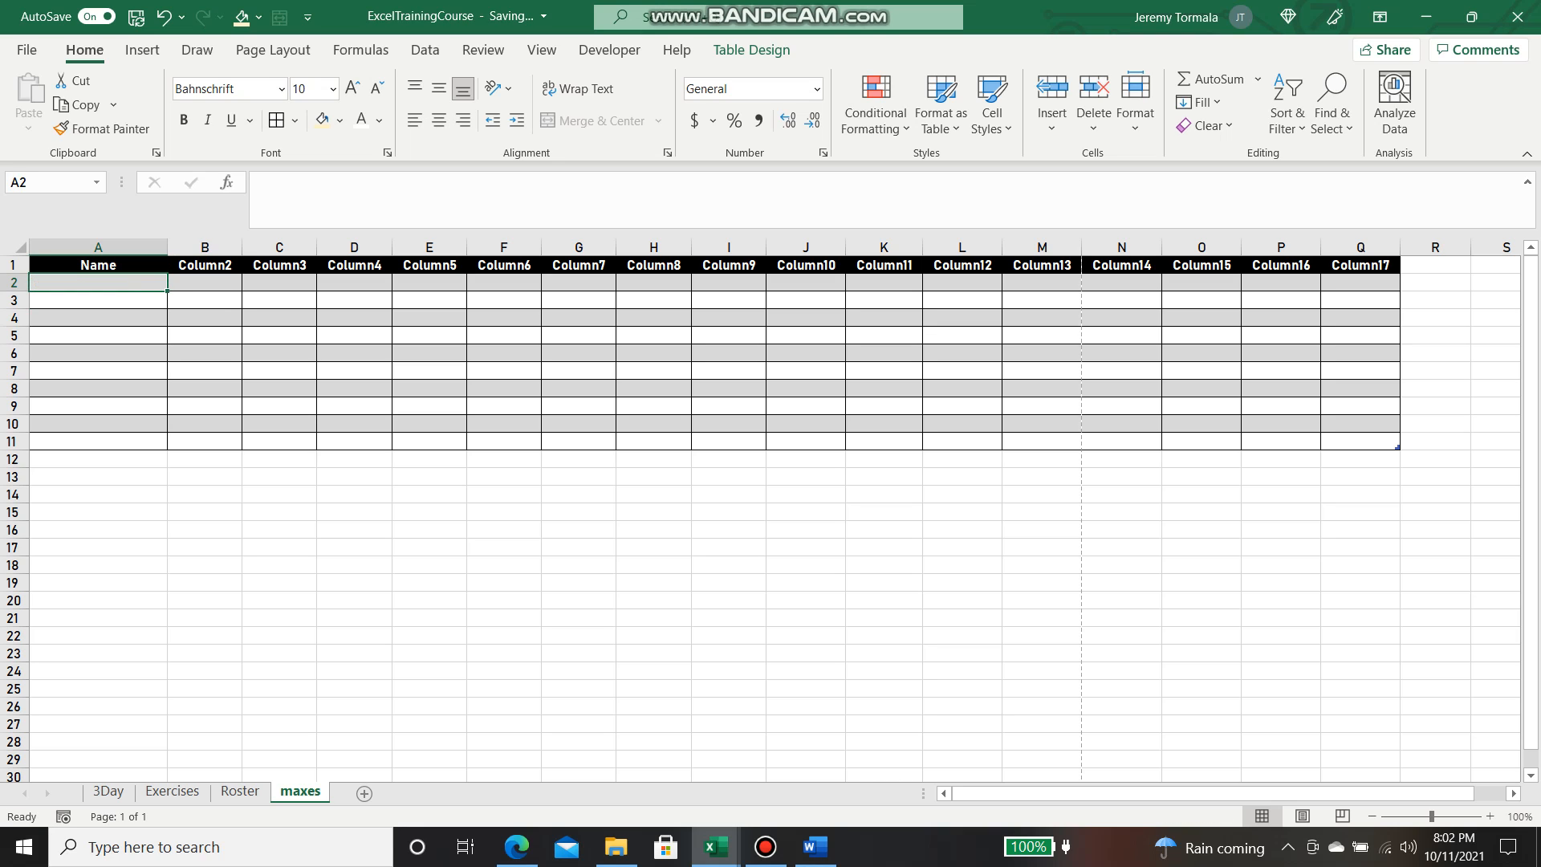
pyautogui.write('=')
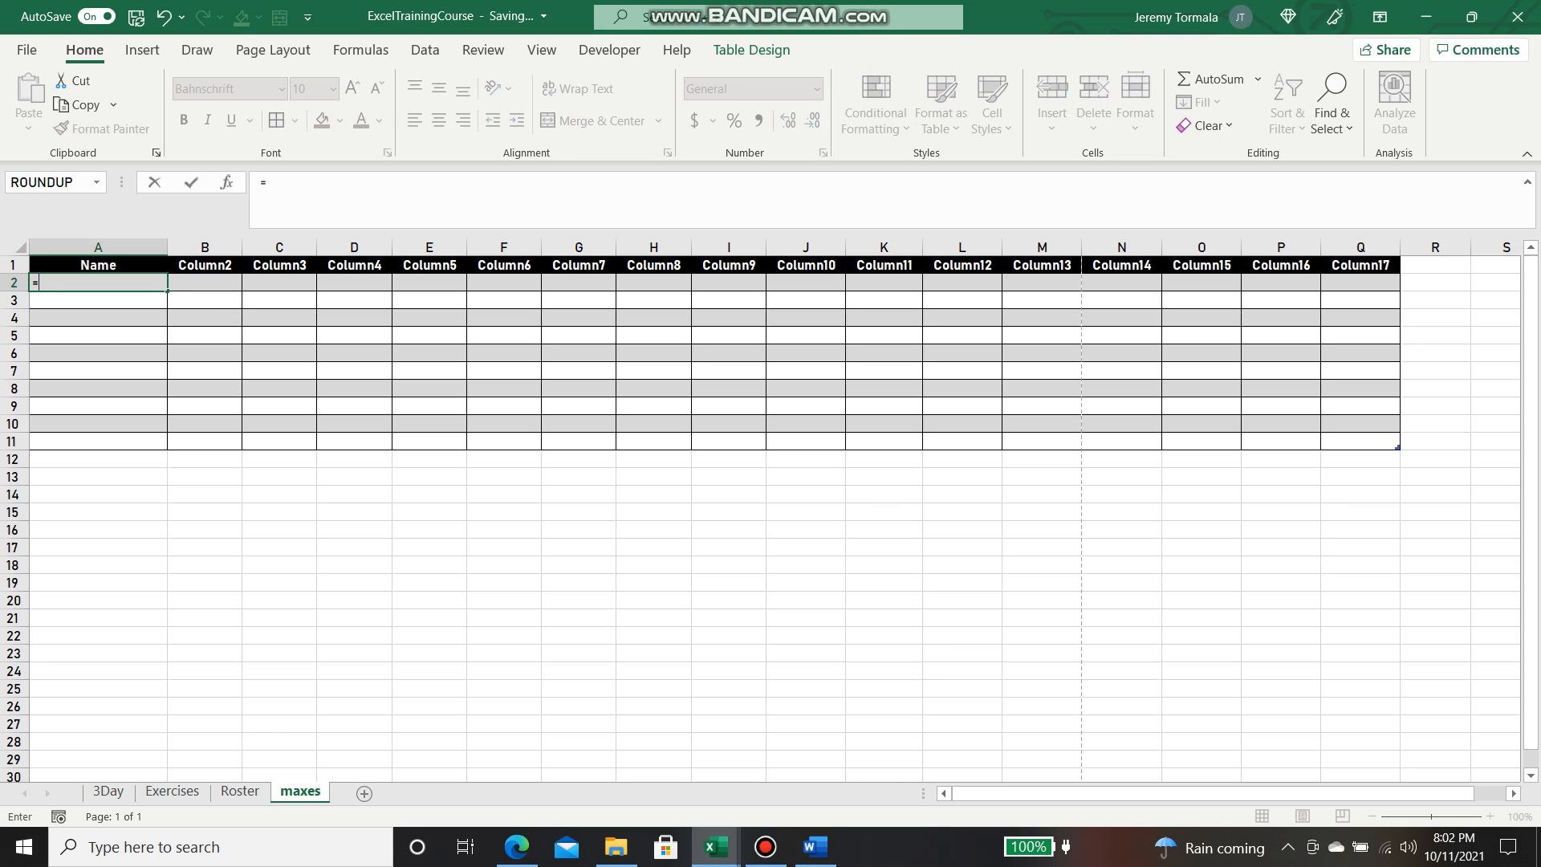
pyautogui.click(240, 790)
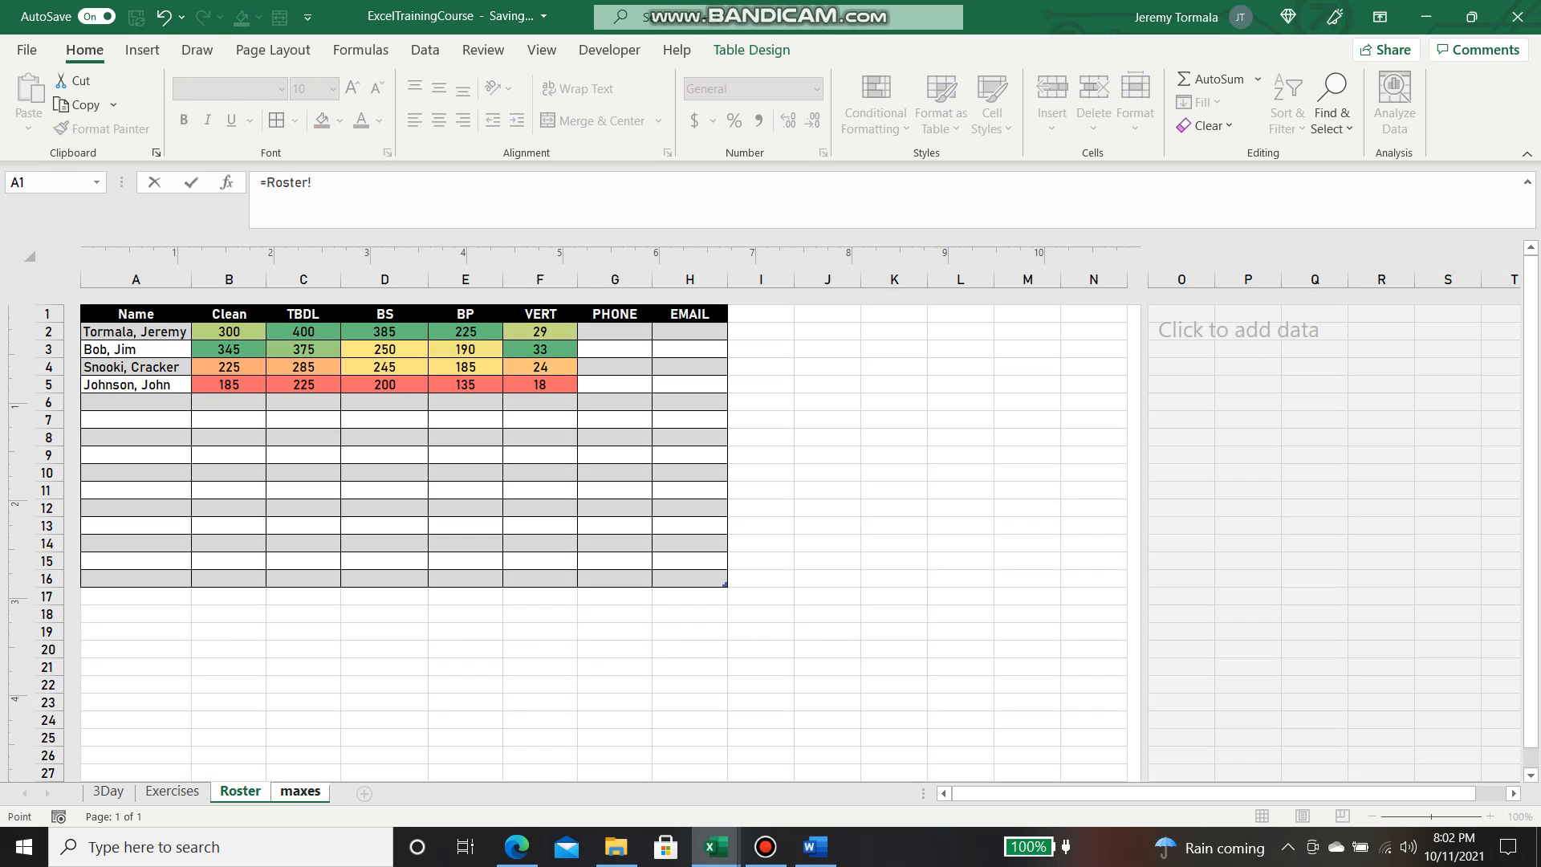
pyautogui.click(136, 331)
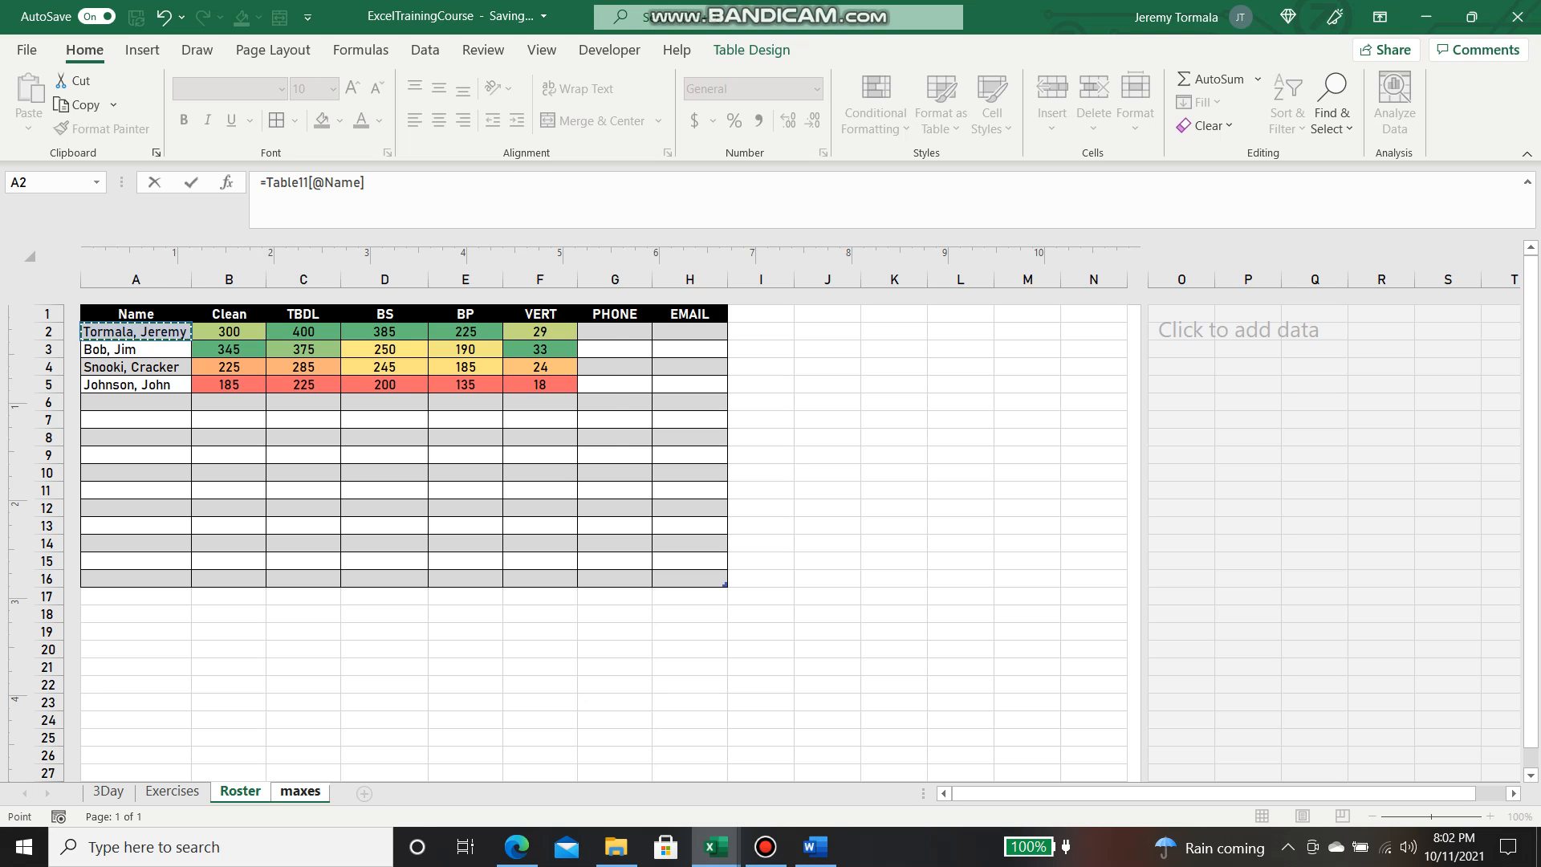
pyautogui.press('Return')
pyautogui.click(280, 389)
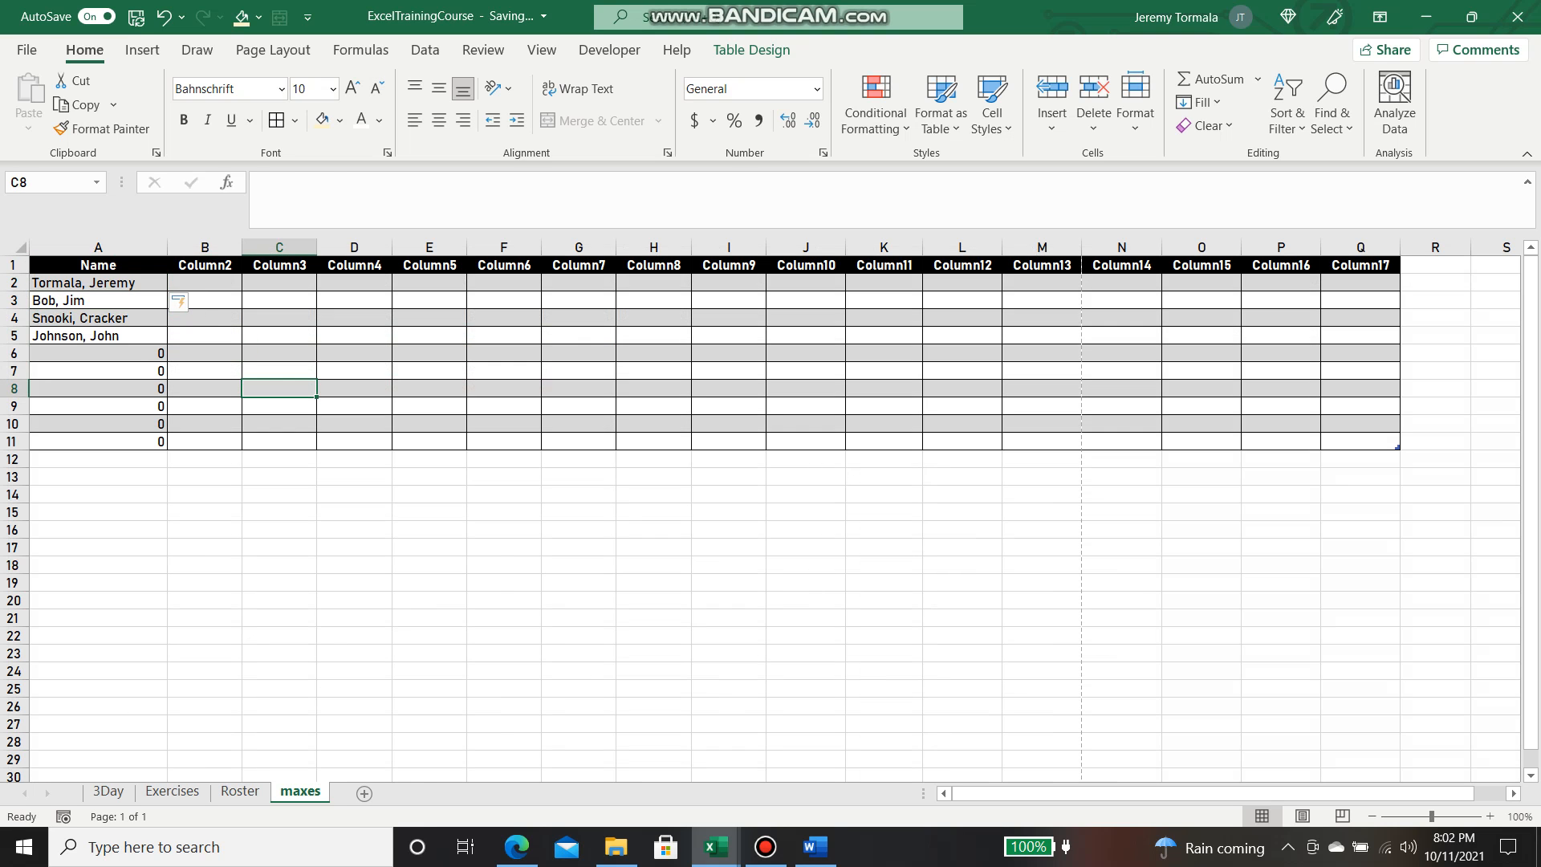
# Select the Roster sheet's table data A2:H16 and check the workbook's list of defined names
pyautogui.click(98, 283)
pyautogui.click(241, 791)
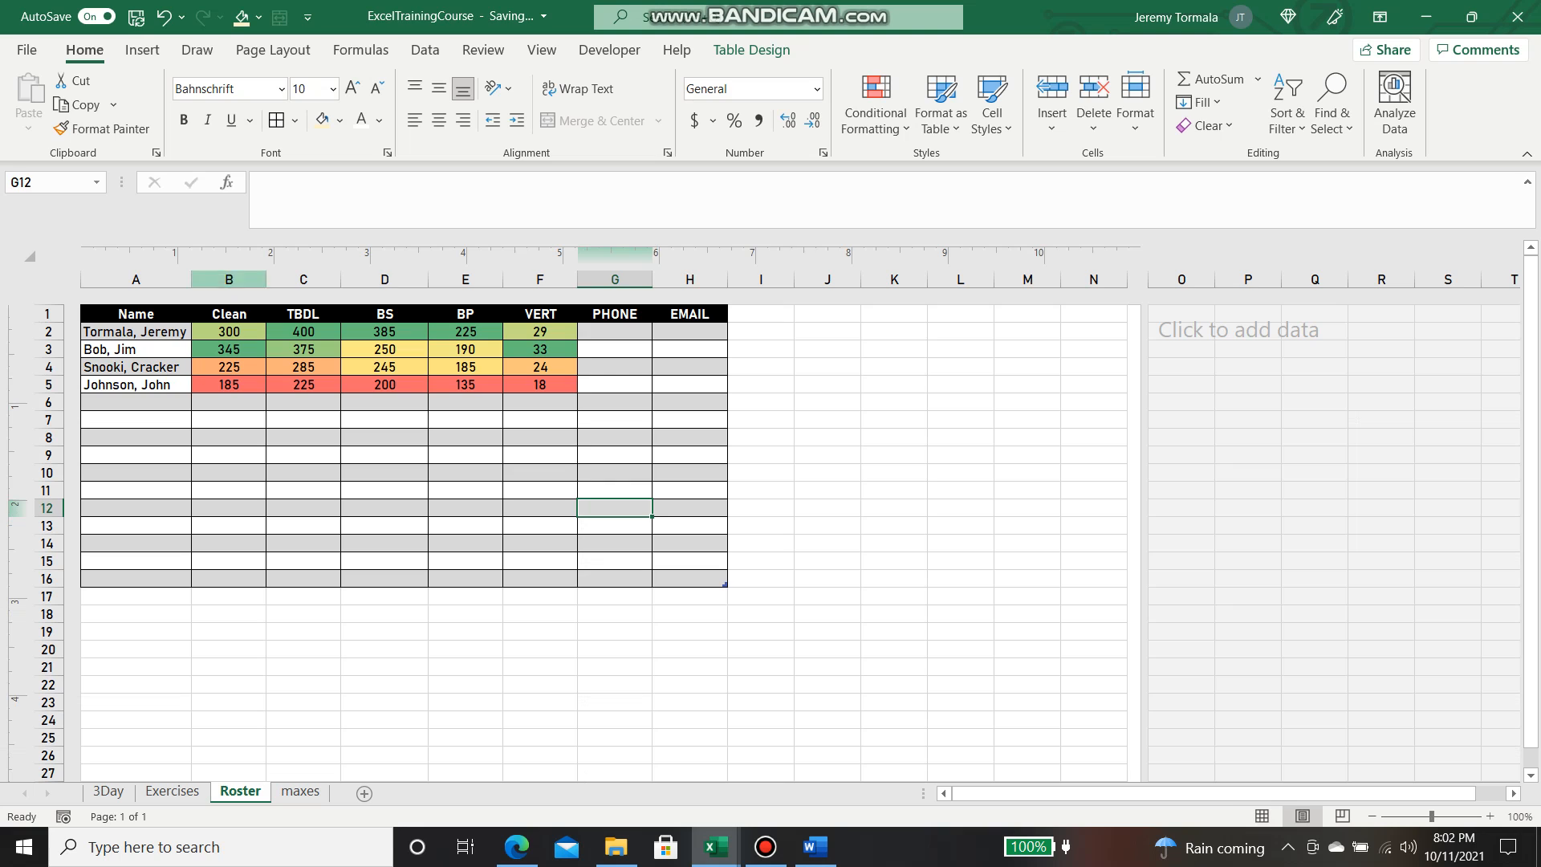
pyautogui.click(136, 349)
pyautogui.click(135, 402)
pyautogui.moveTo(136, 331); pyautogui.dragTo(690, 578)
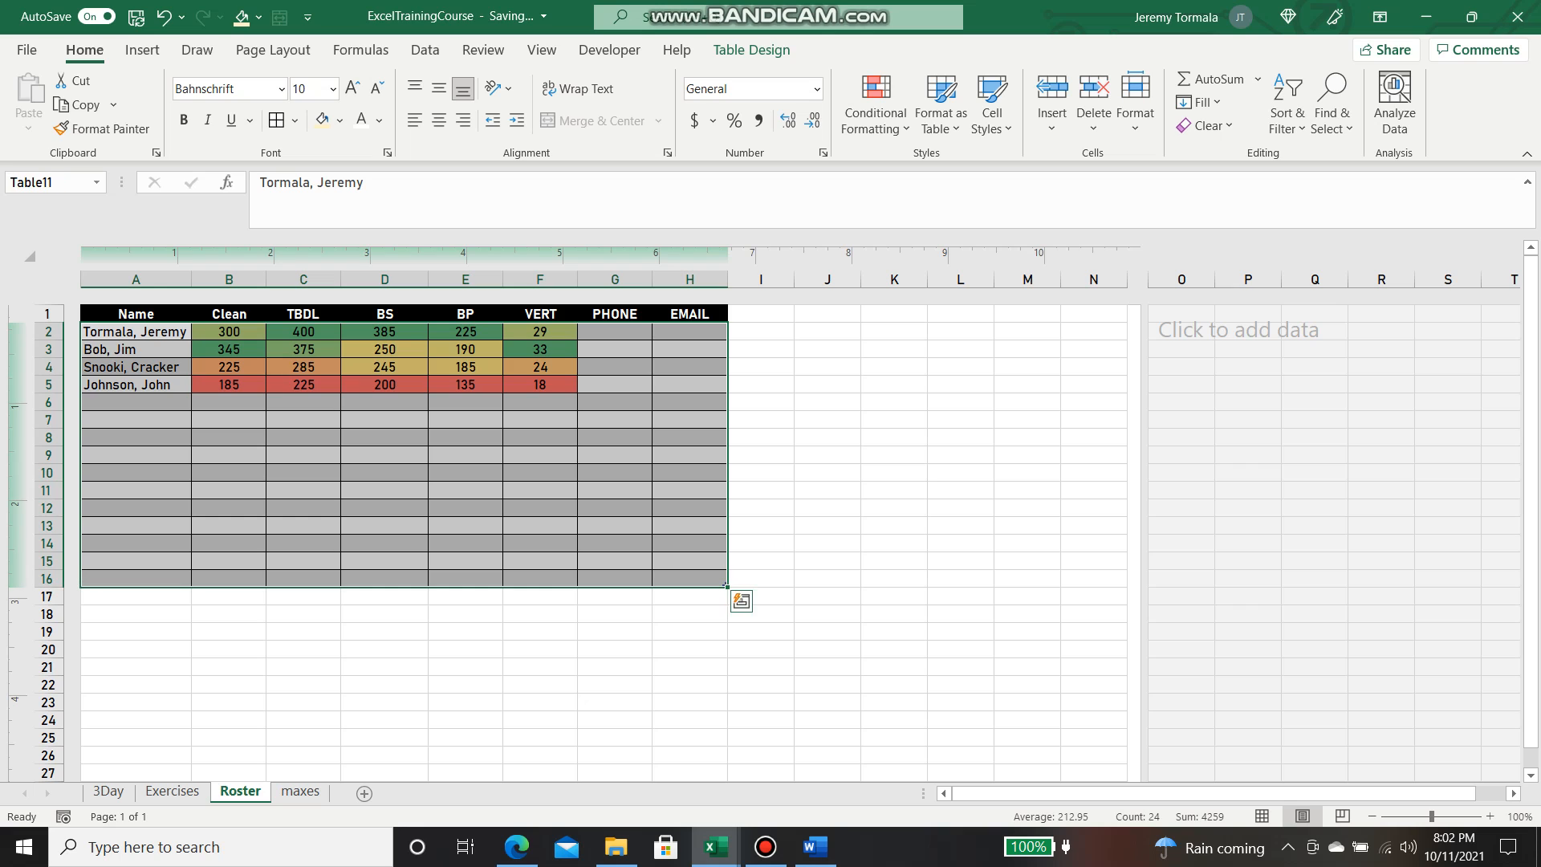
pyautogui.click(97, 182)
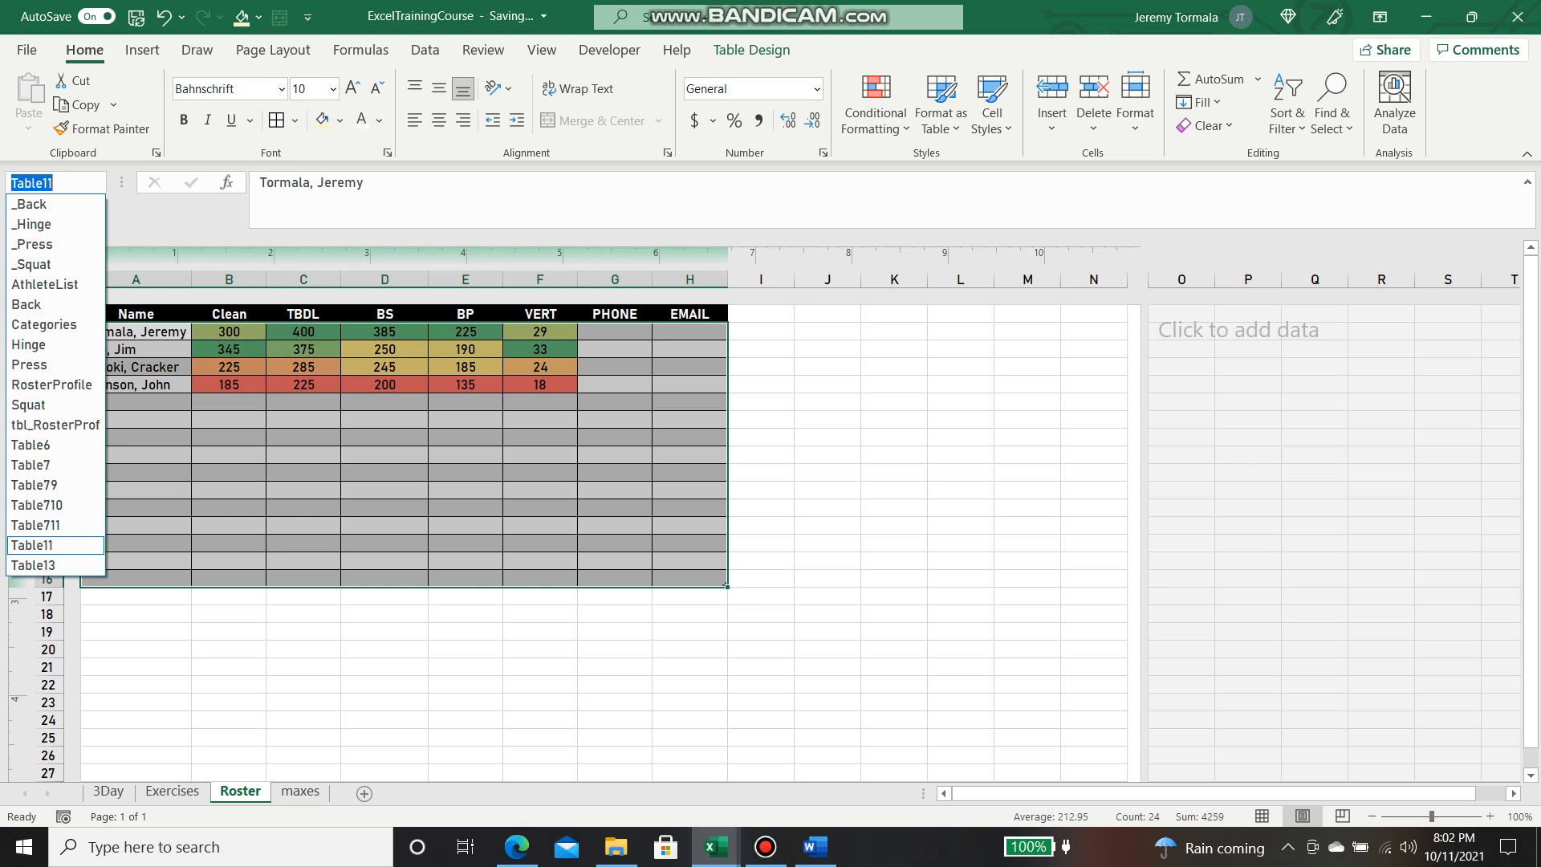
pyautogui.press('Escape')
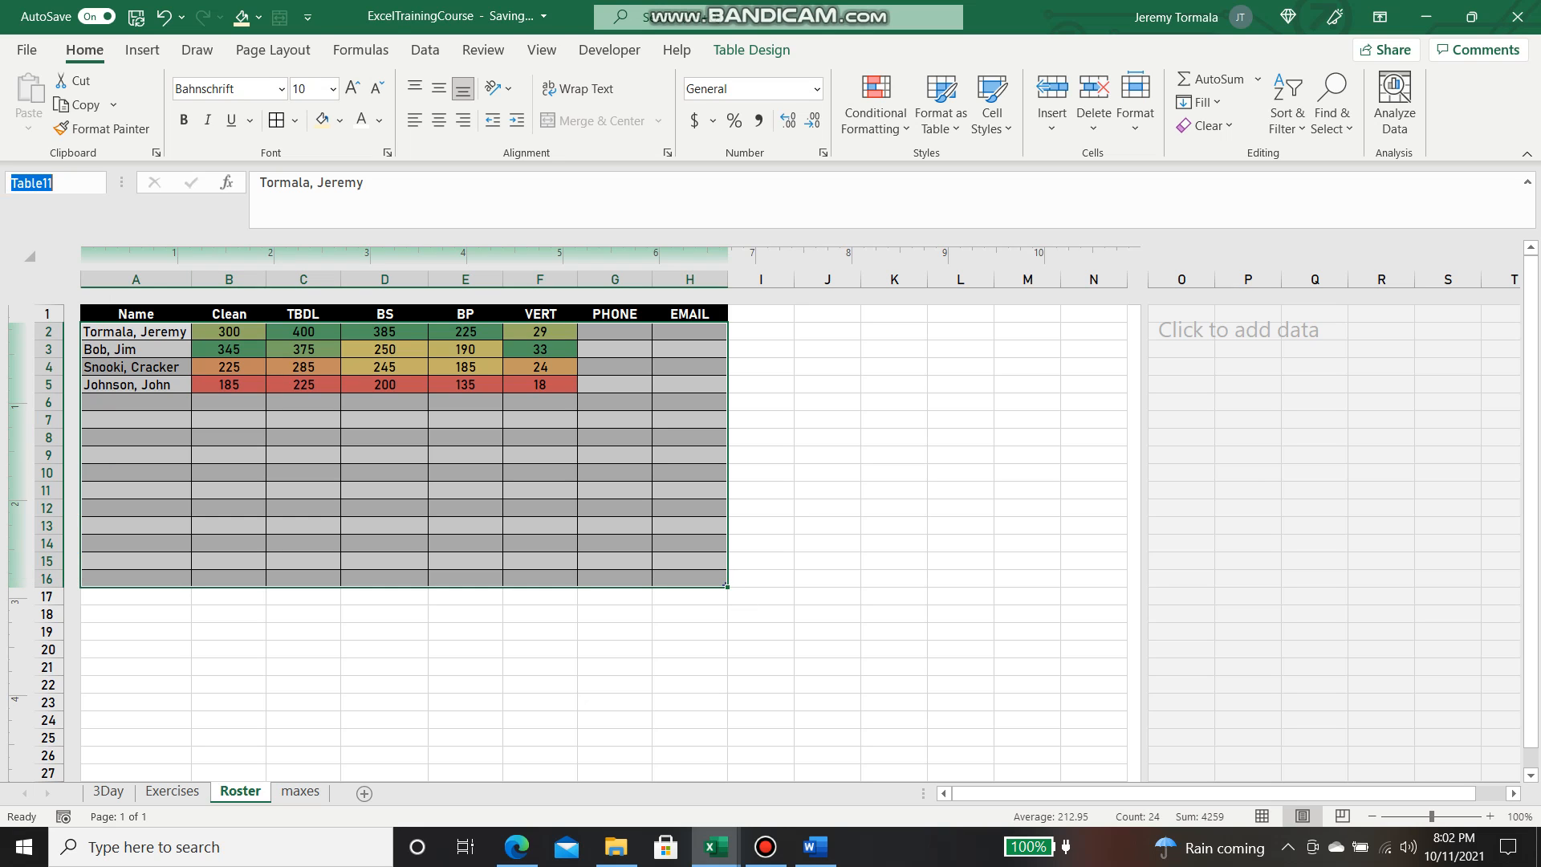
# Open the Name Manager and examine the definition of the Table11 entry
pyautogui.click(361, 50)
pyautogui.click(577, 103)
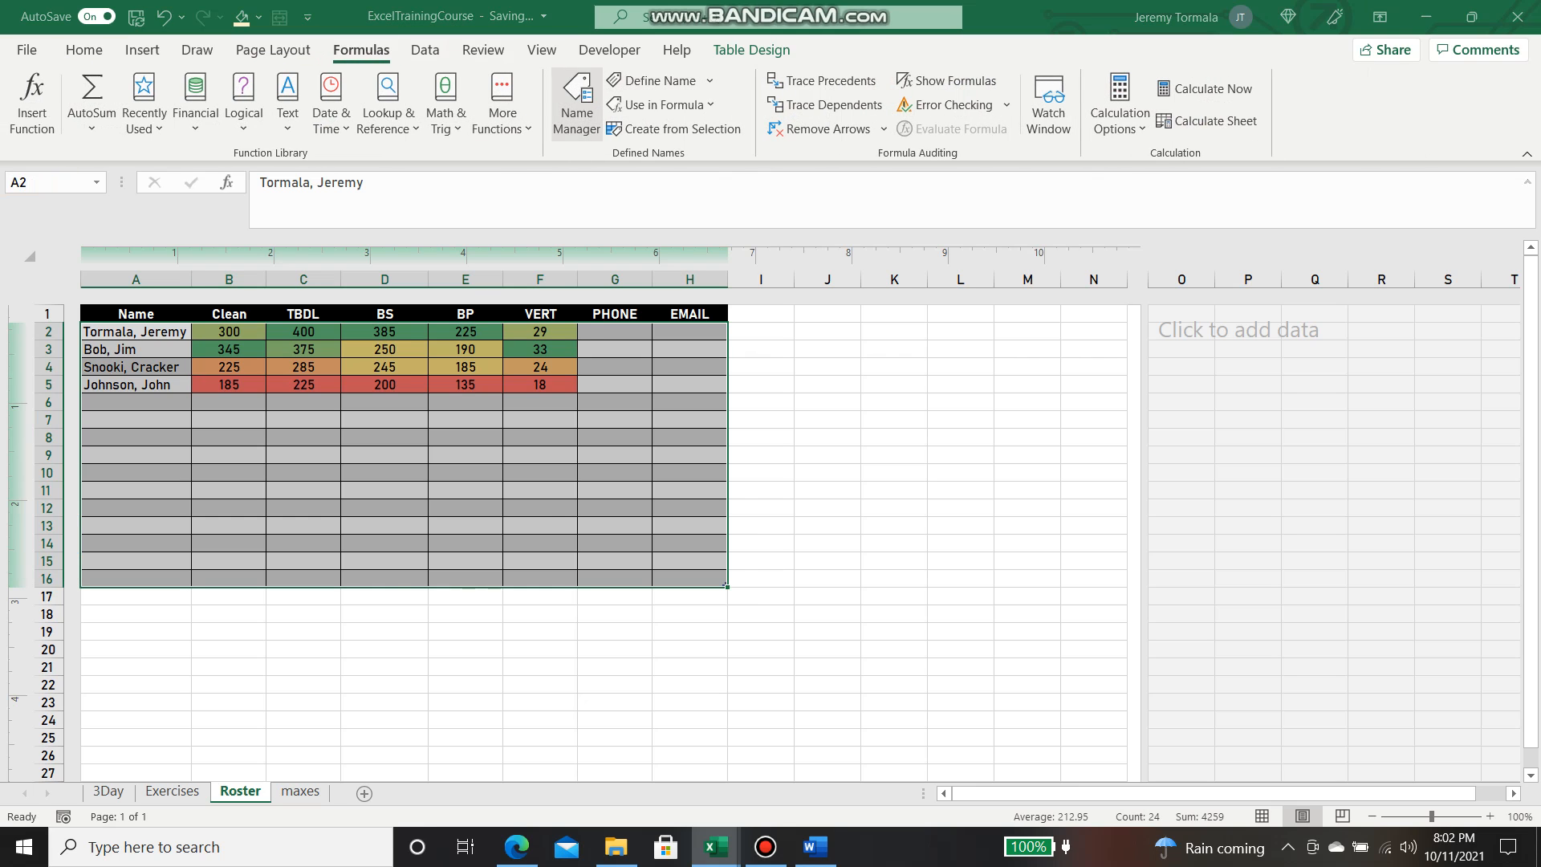
pyautogui.scroll(-1, 834, 549)
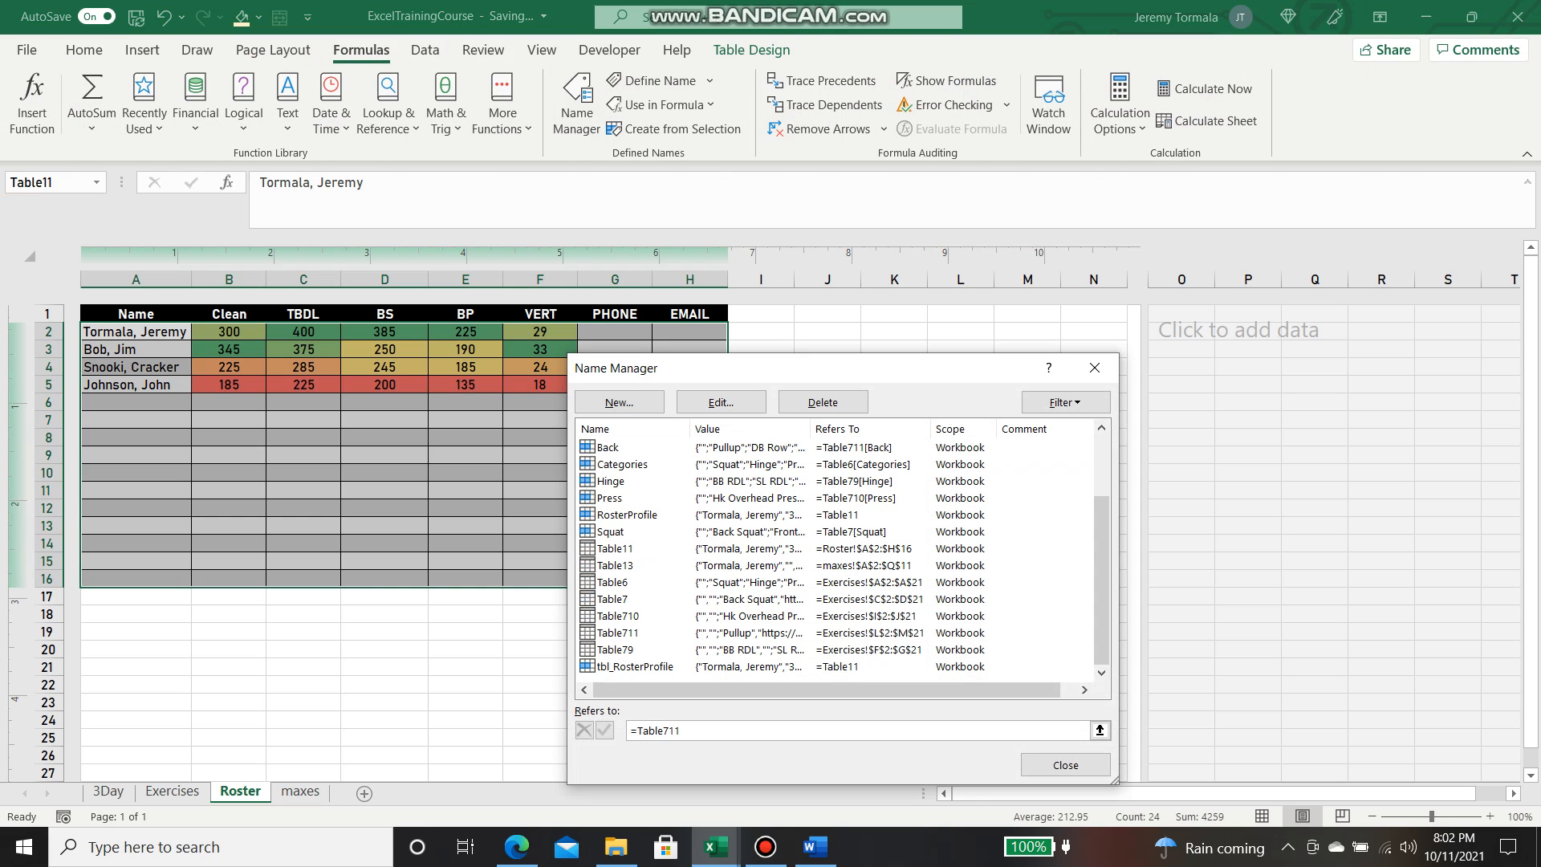
pyautogui.click(617, 549)
pyautogui.click(721, 402)
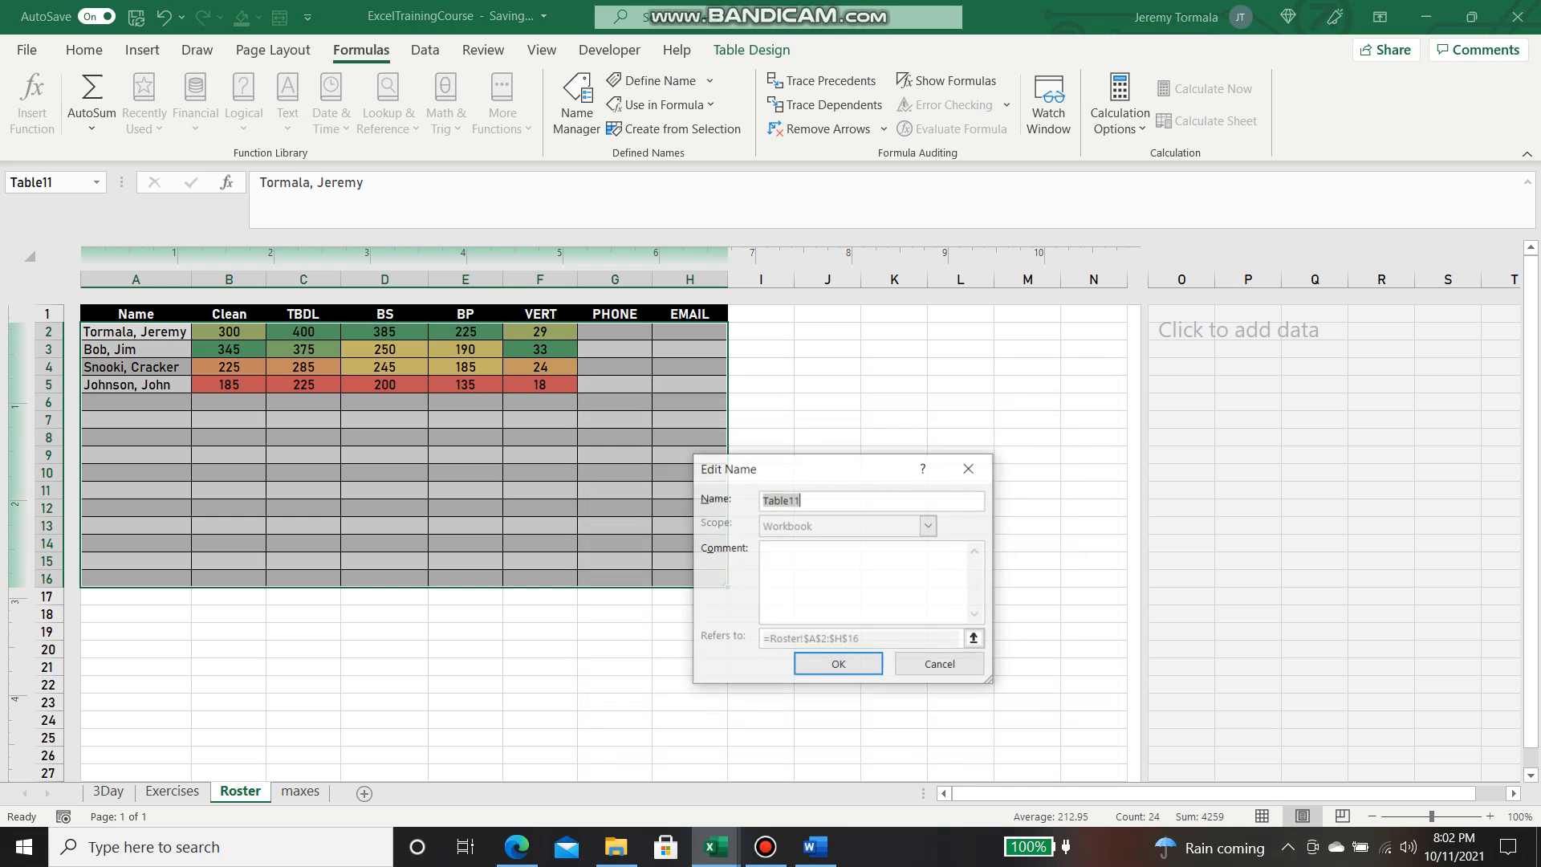
pyautogui.click(941, 665)
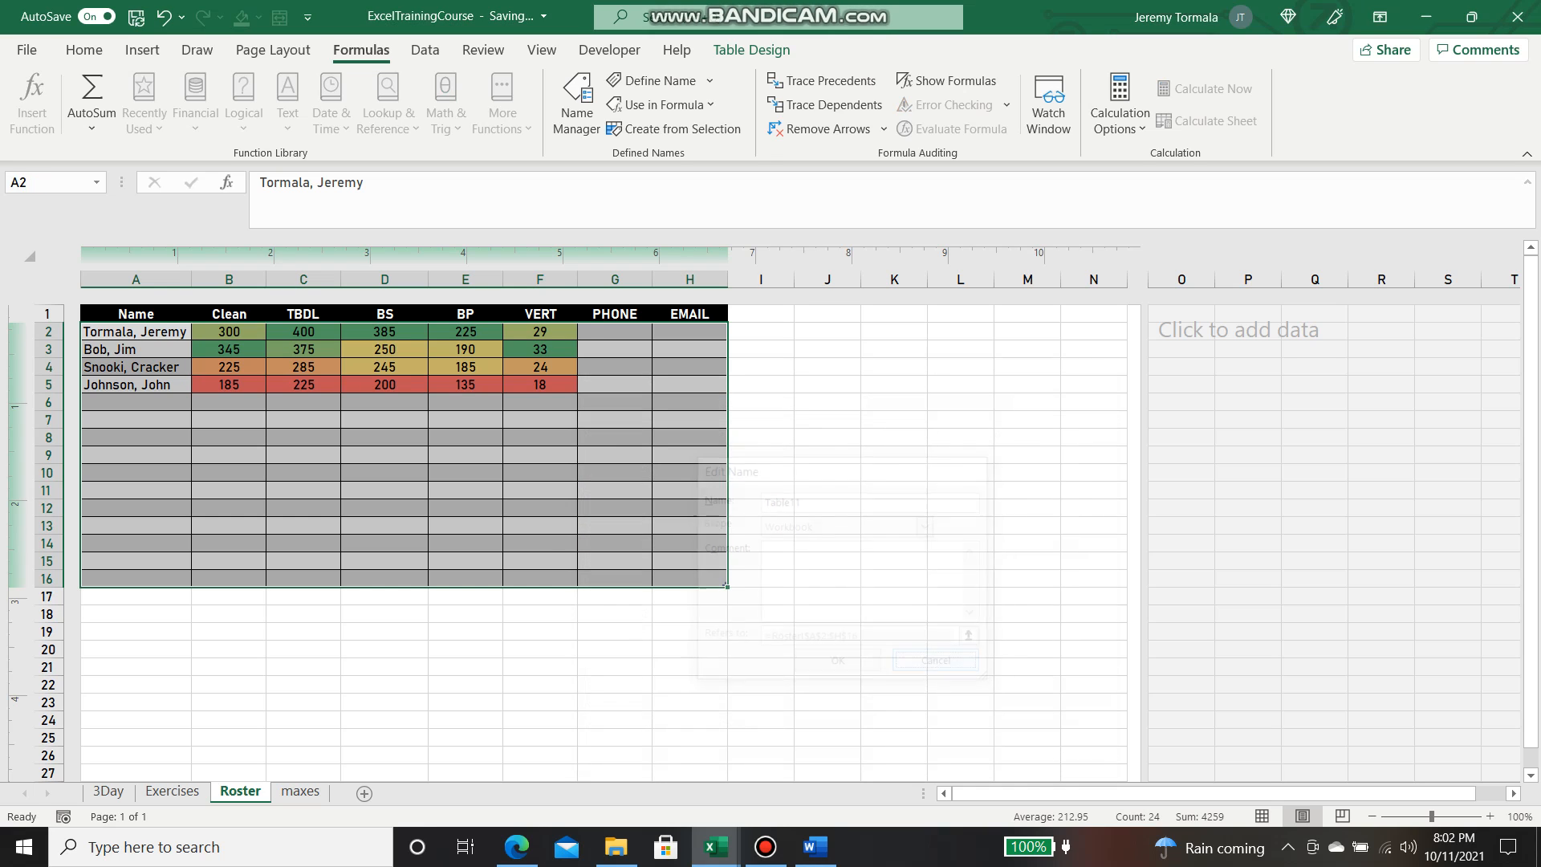
# Examine which range the RosterProfile name refers to and close the Name Manager
pyautogui.click(612, 498)
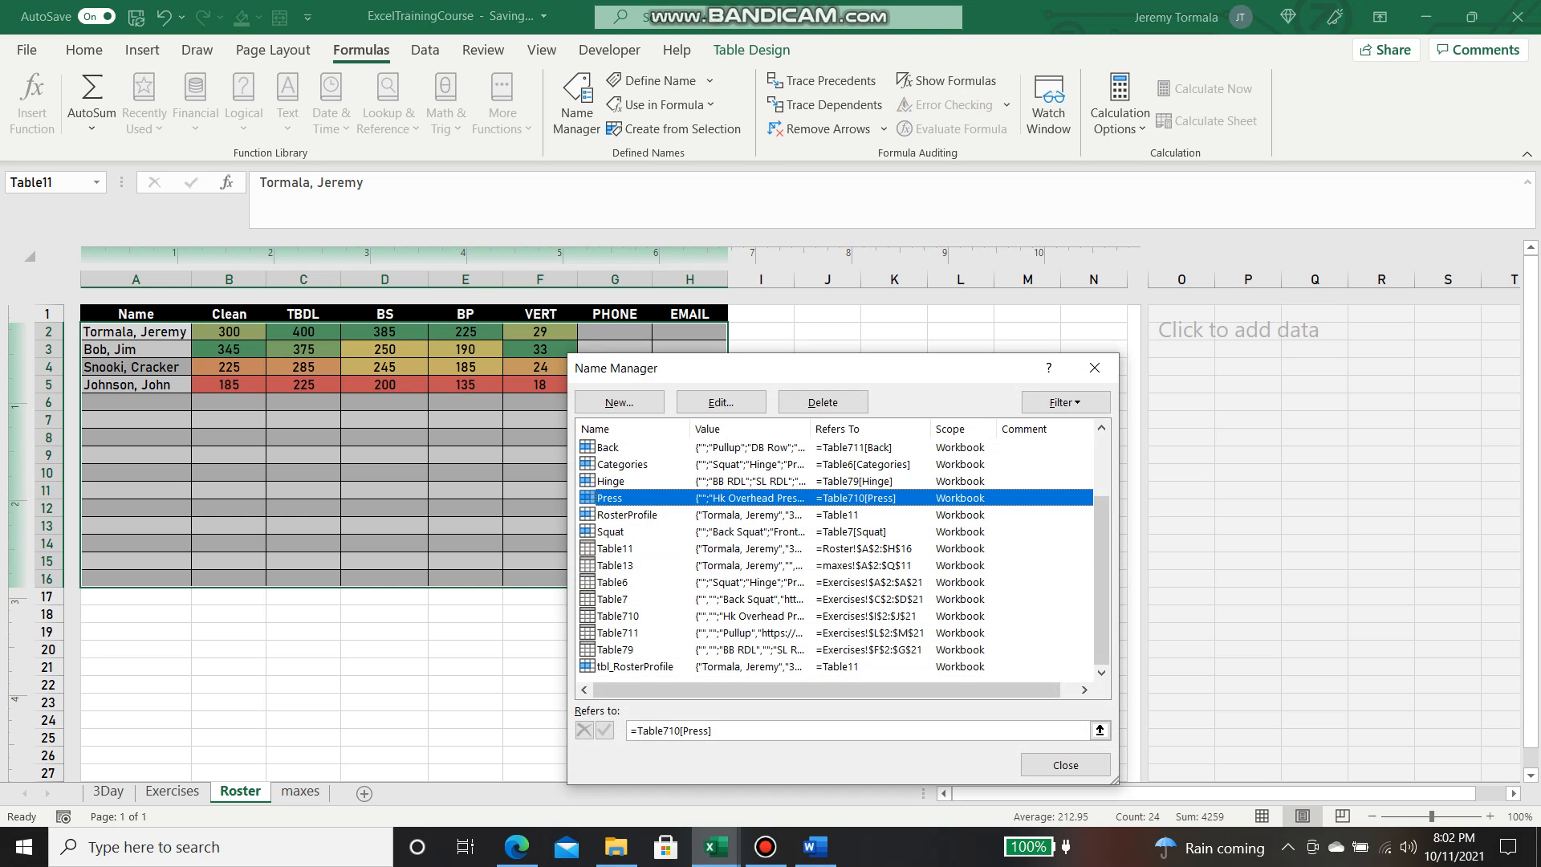
pyautogui.click(722, 514)
pyautogui.click(721, 402)
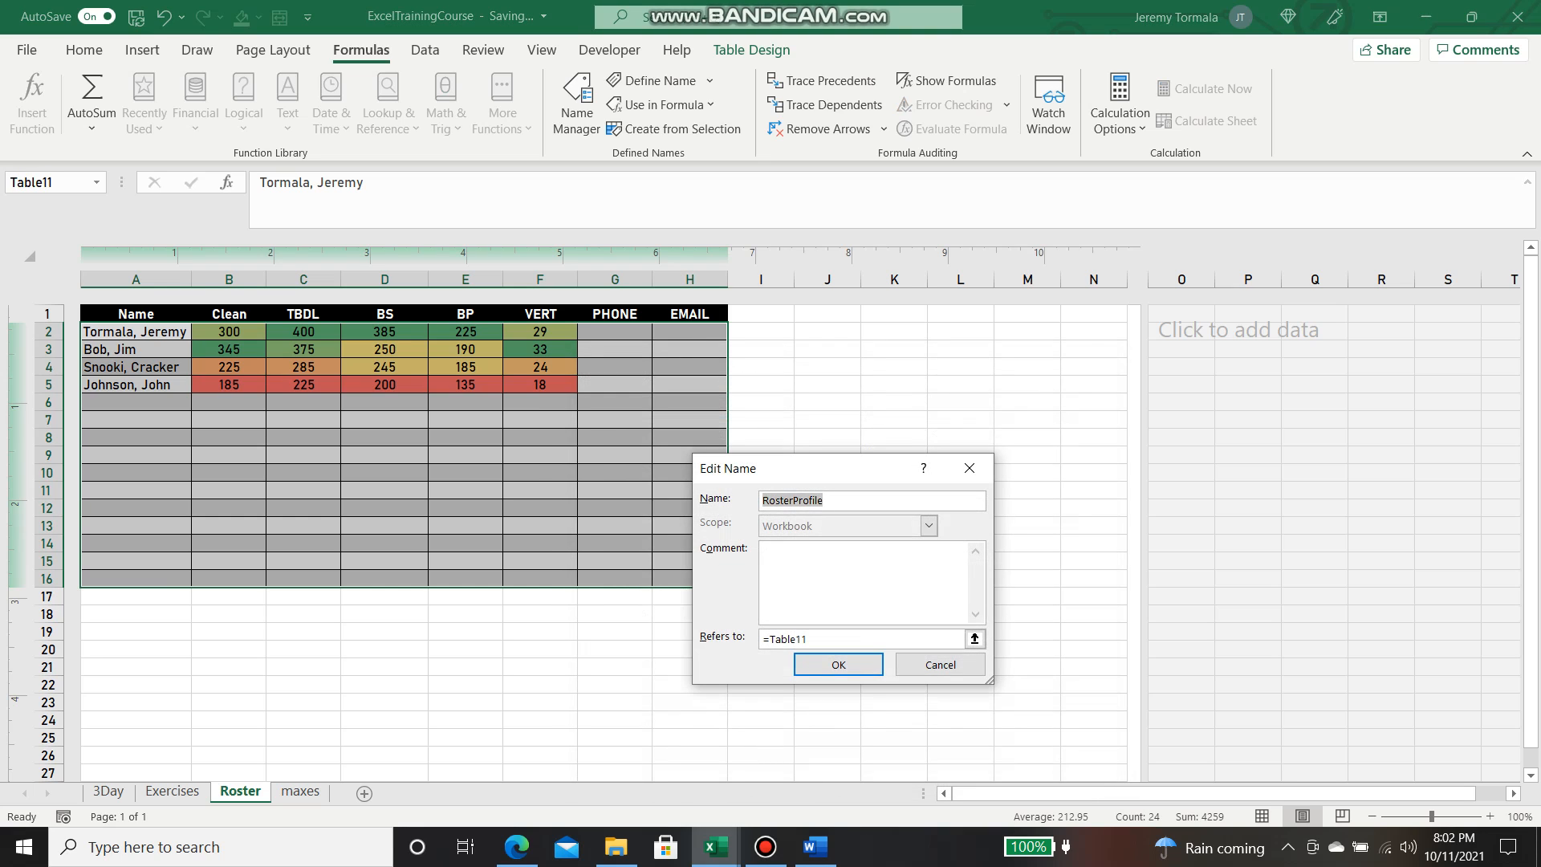
pyautogui.click(843, 639)
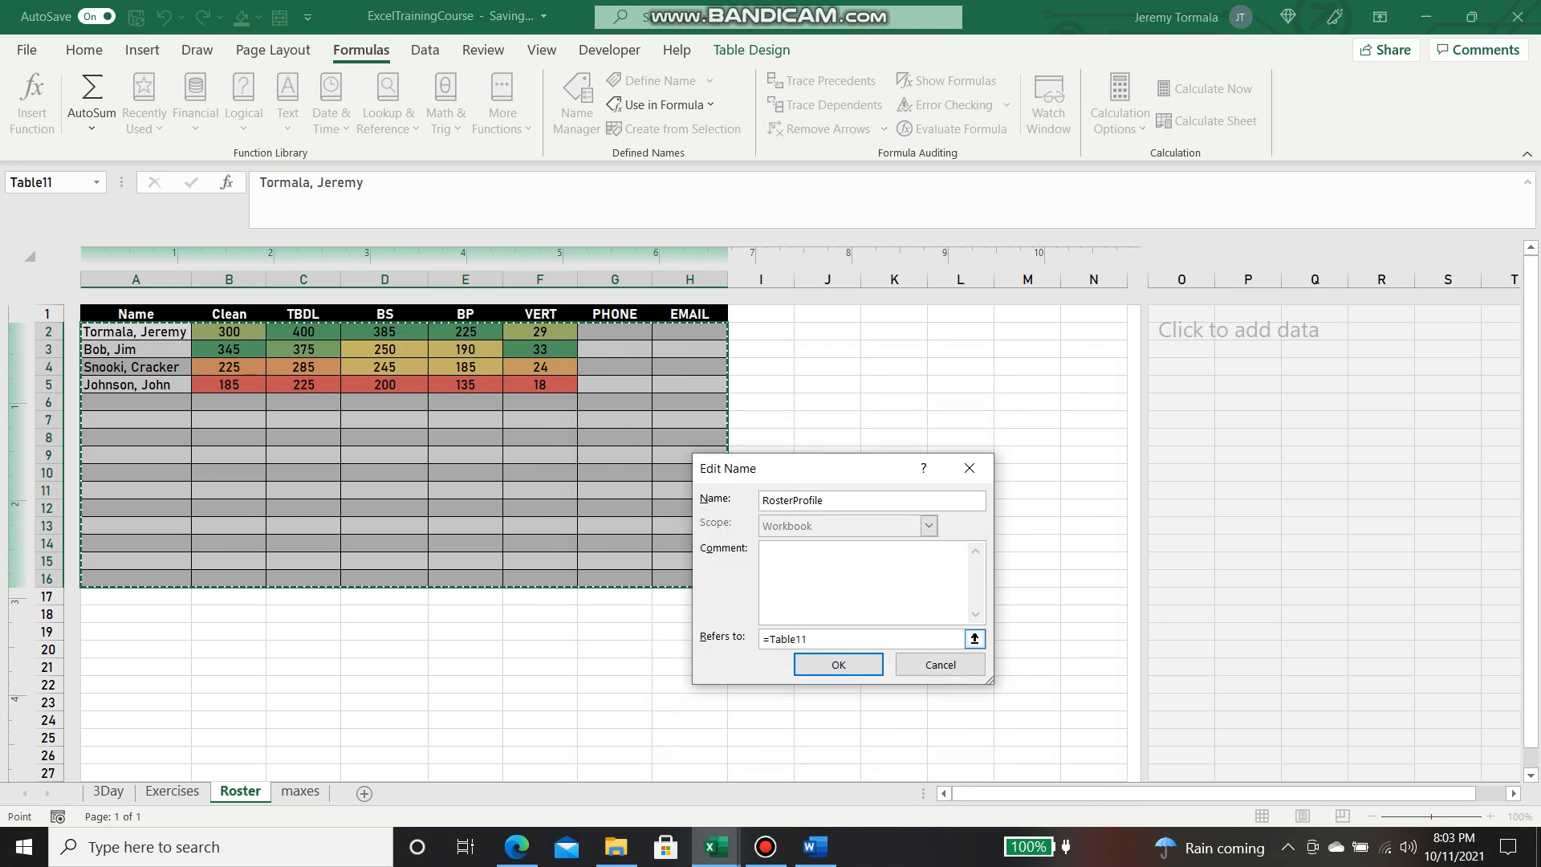
pyautogui.click(838, 664)
pyautogui.click(1067, 764)
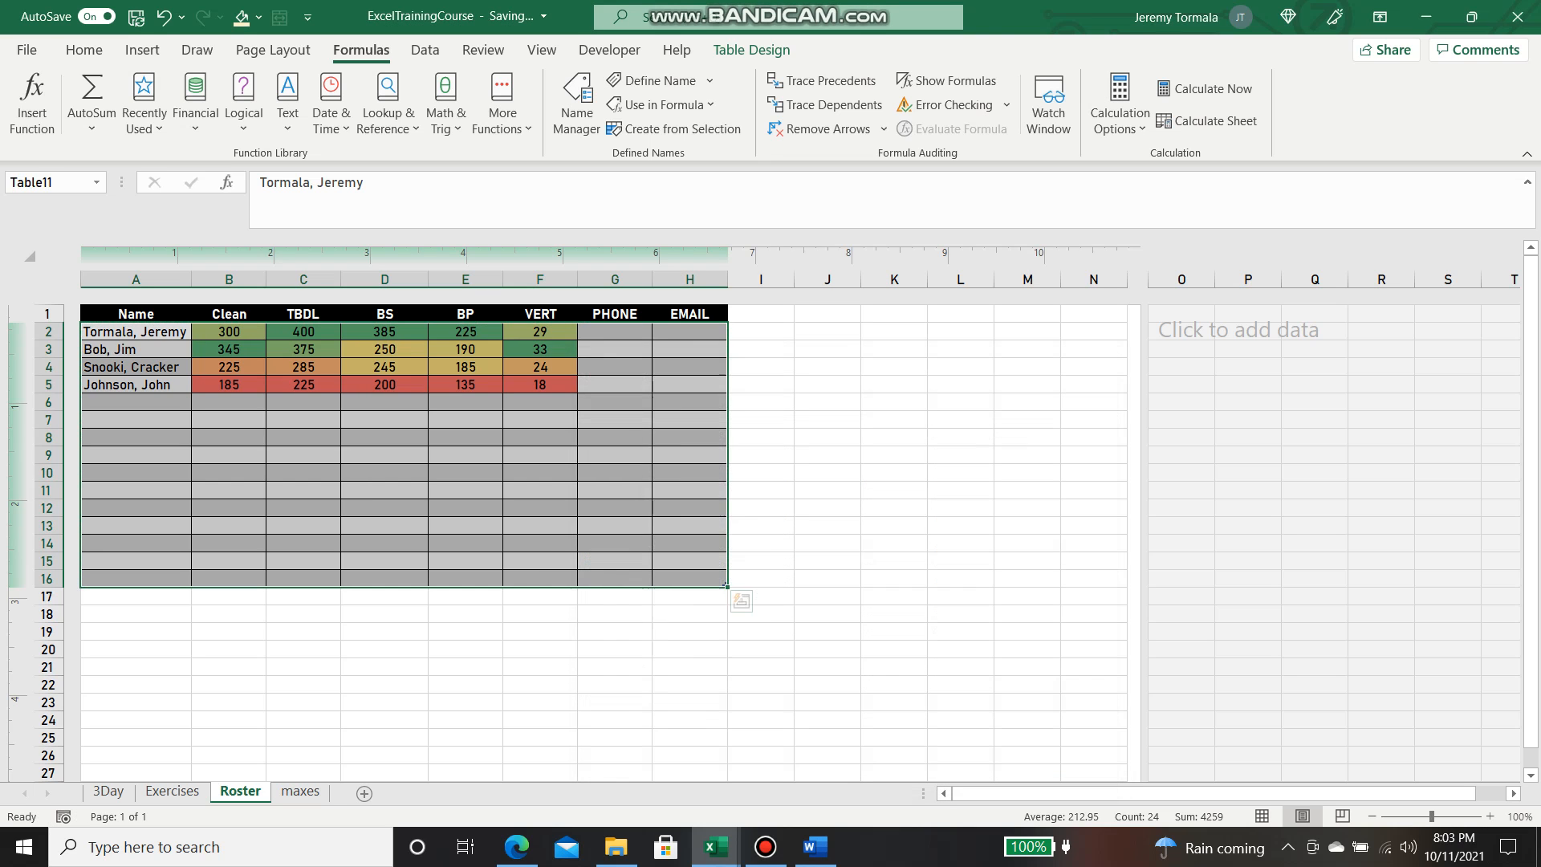
# On the maxes sheet, try to replace the formula in A2 with the defined-name reference =RosterProfile[Name]
pyautogui.click(300, 792)
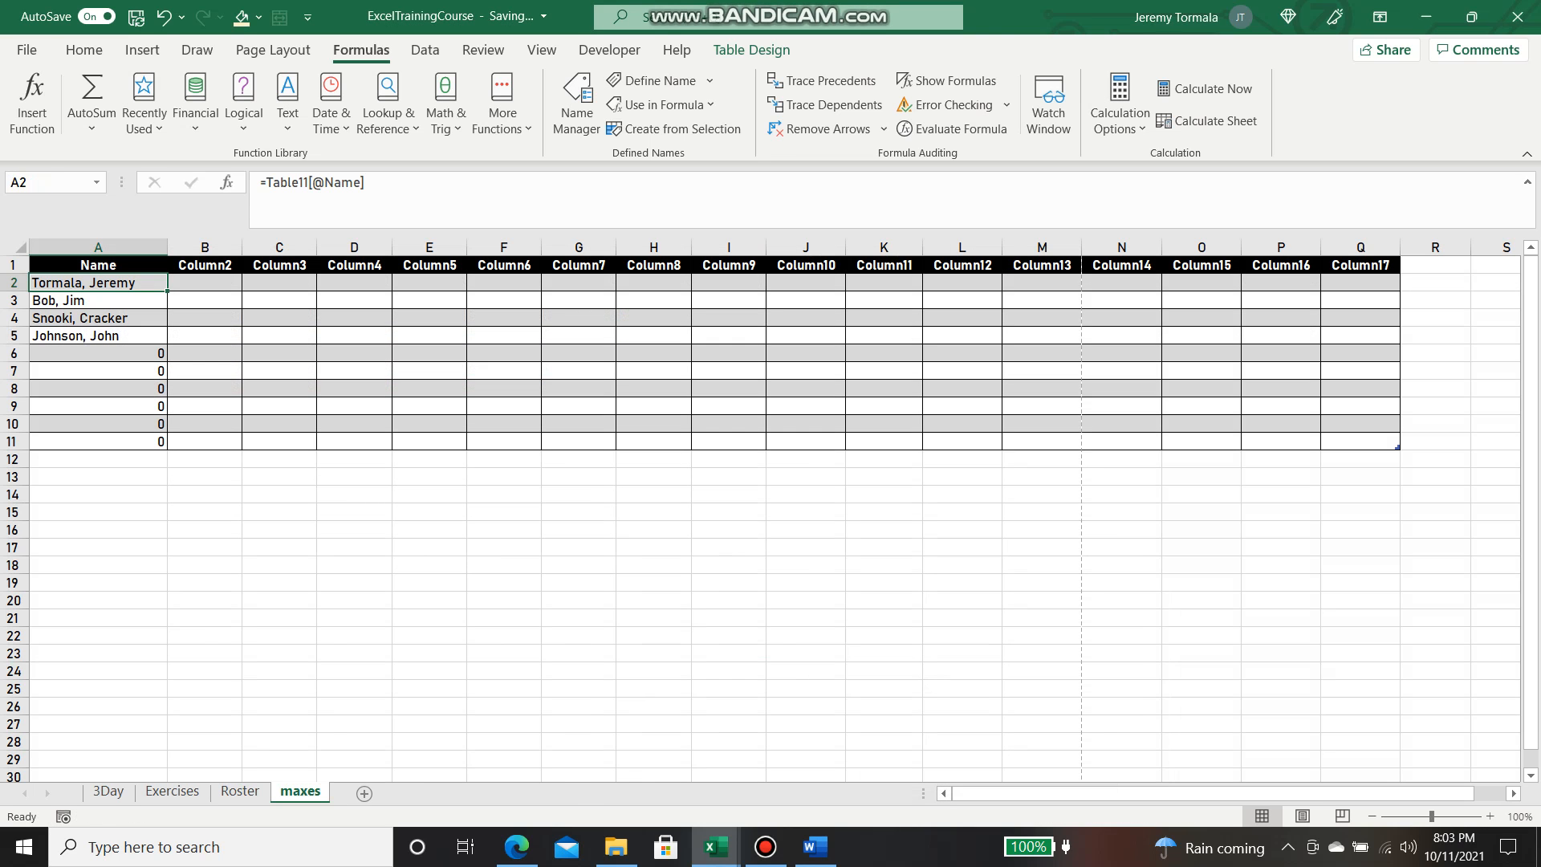
pyautogui.write('=')
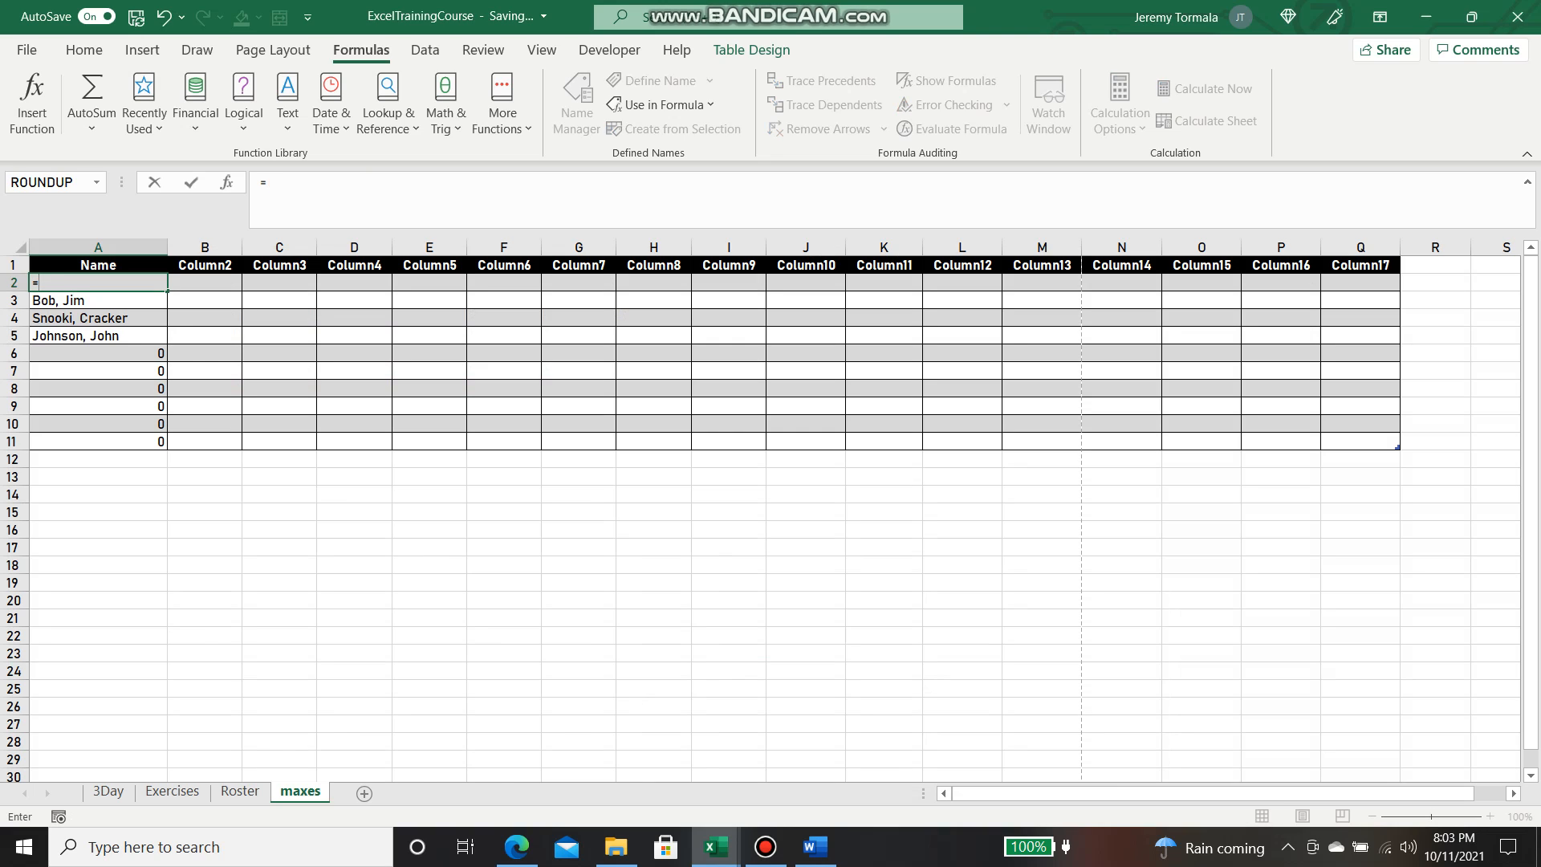
pyautogui.write('RosterProfile')
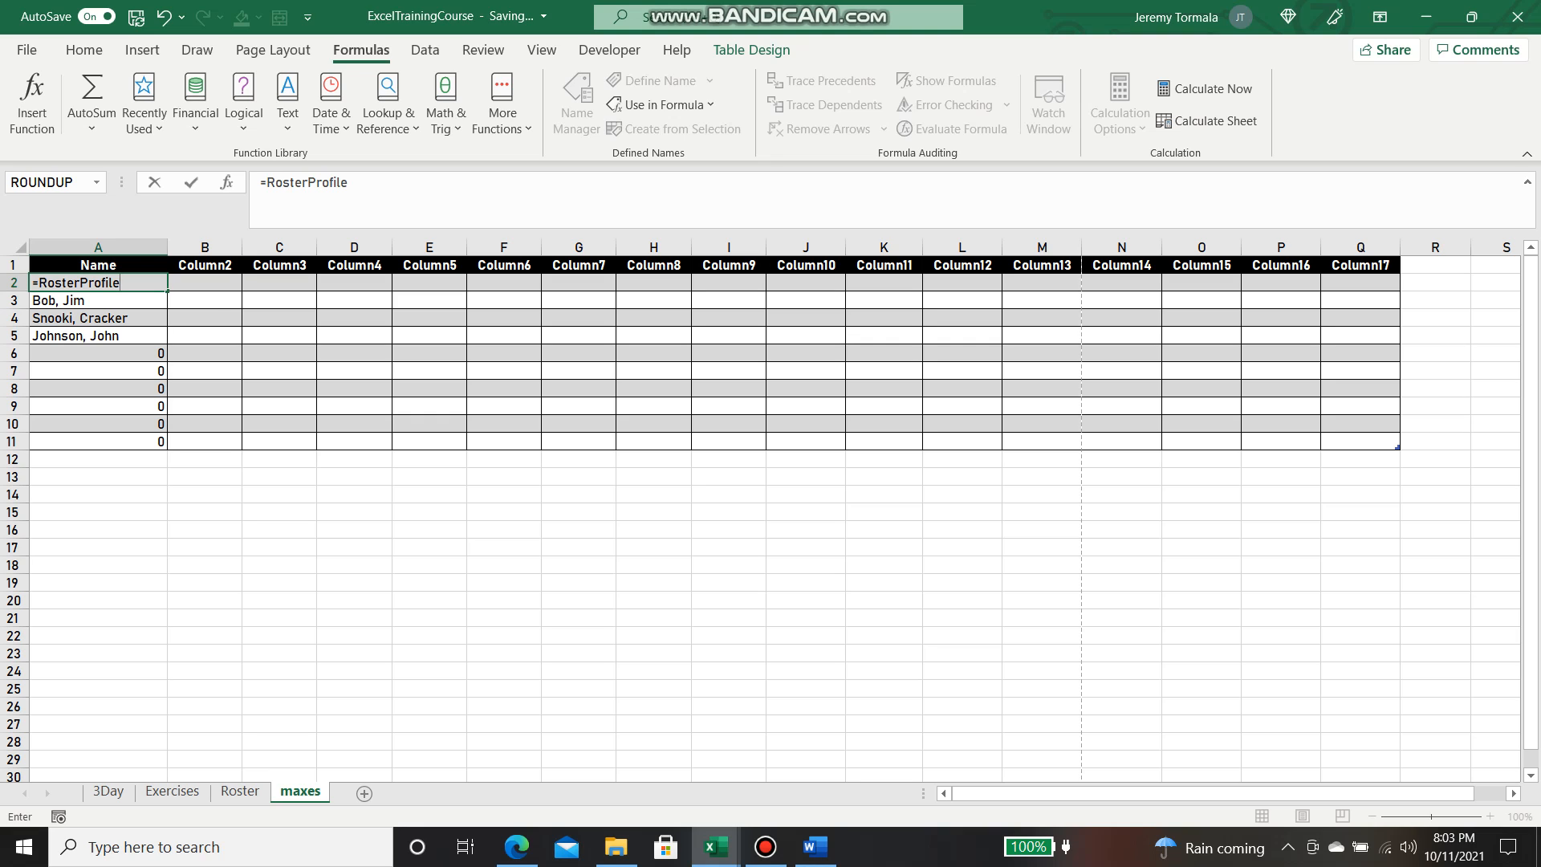
pyautogui.write('[')
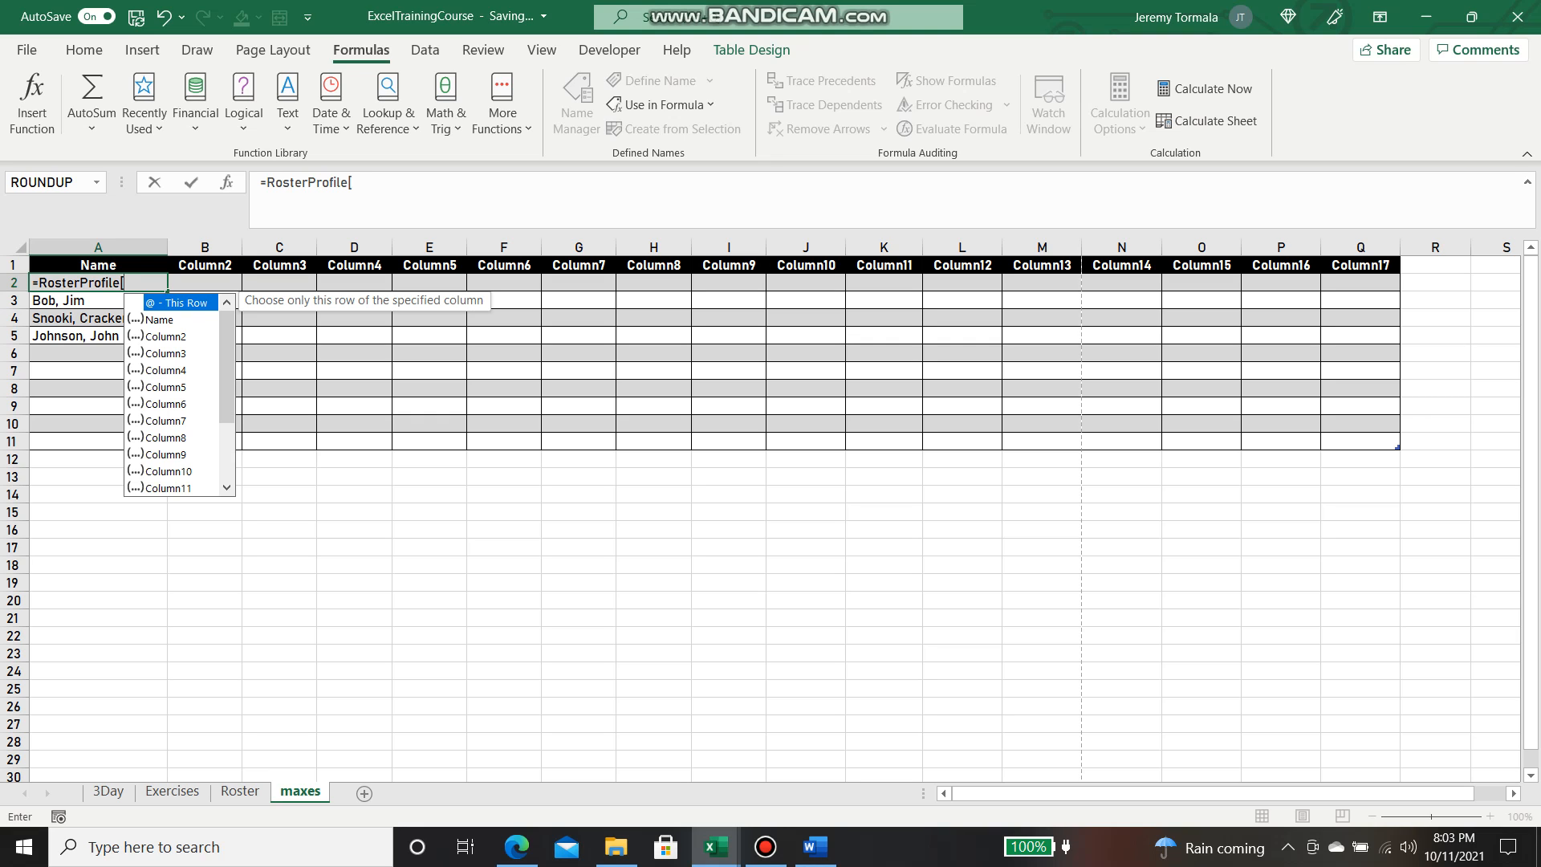
pyautogui.write('N')
pyautogui.press('Tab')
pyautogui.write(']')
pyautogui.press('Return')
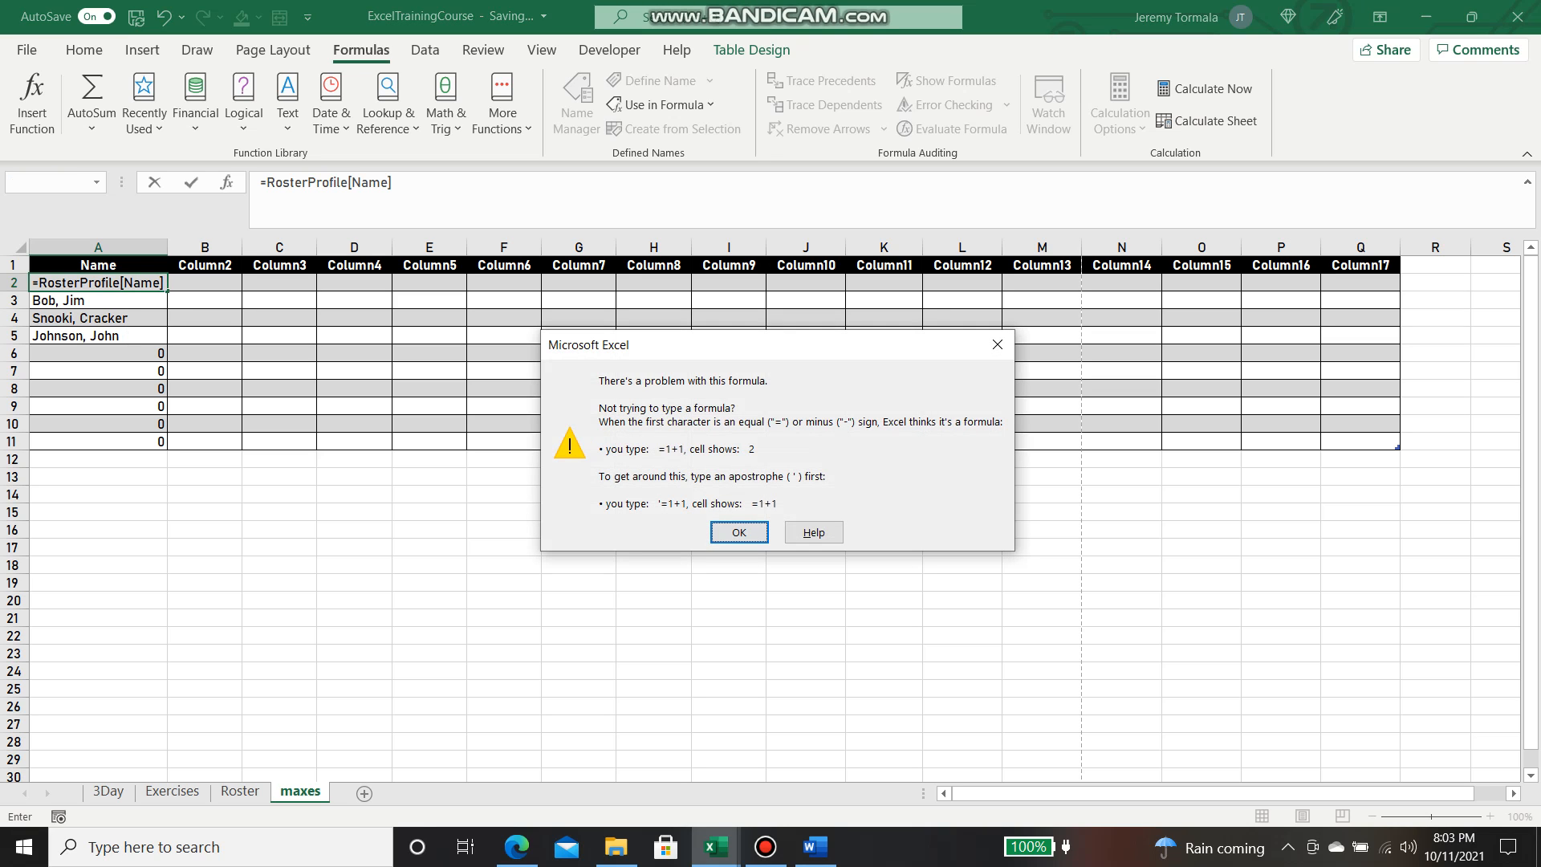
pyautogui.press('Return')
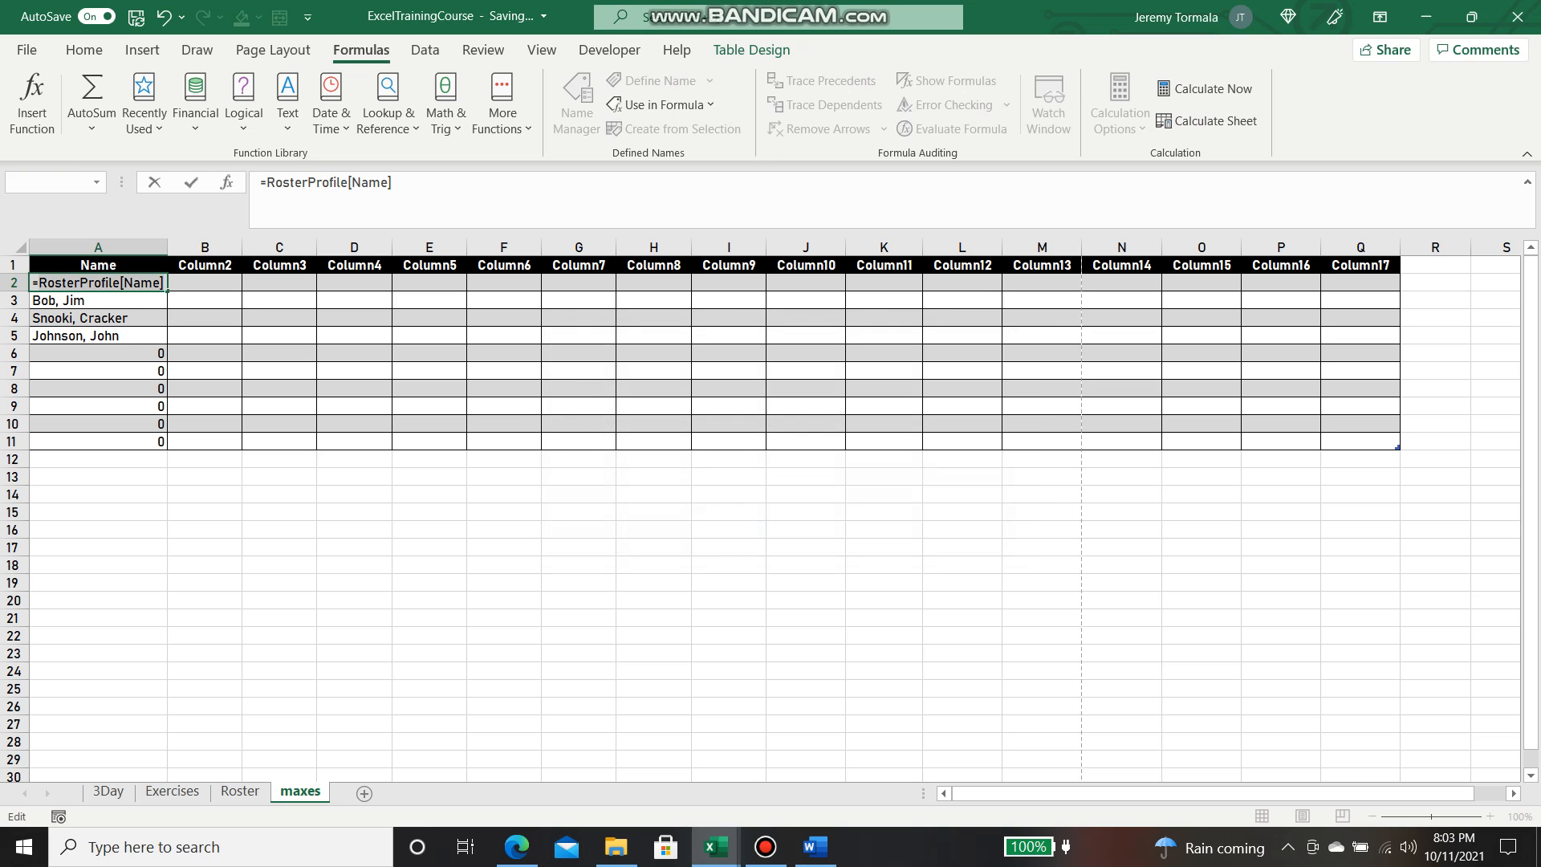
pyautogui.write('@')
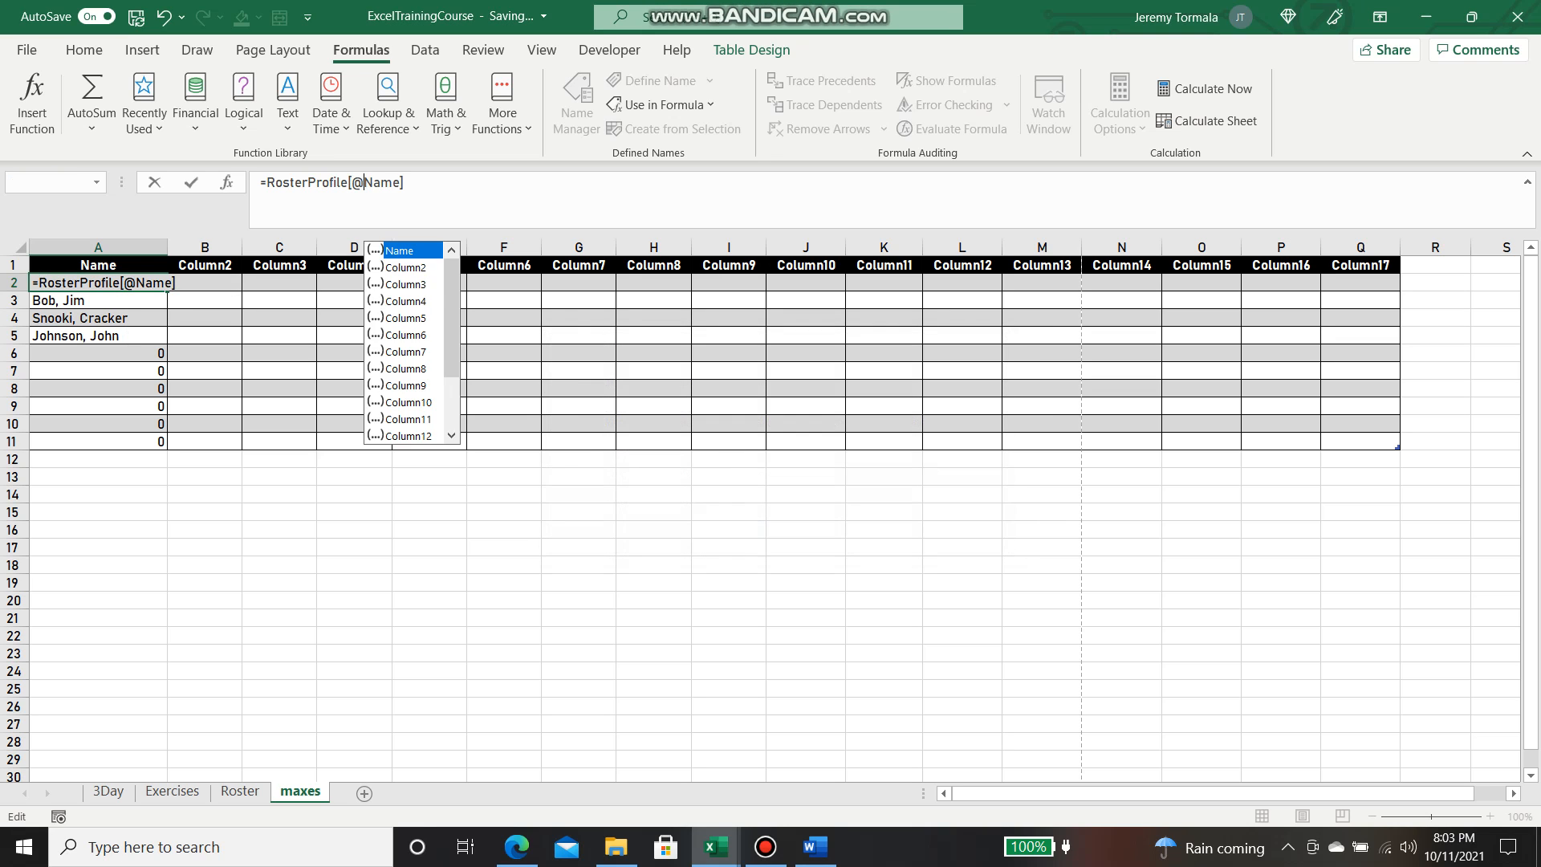
pyautogui.press('Return')
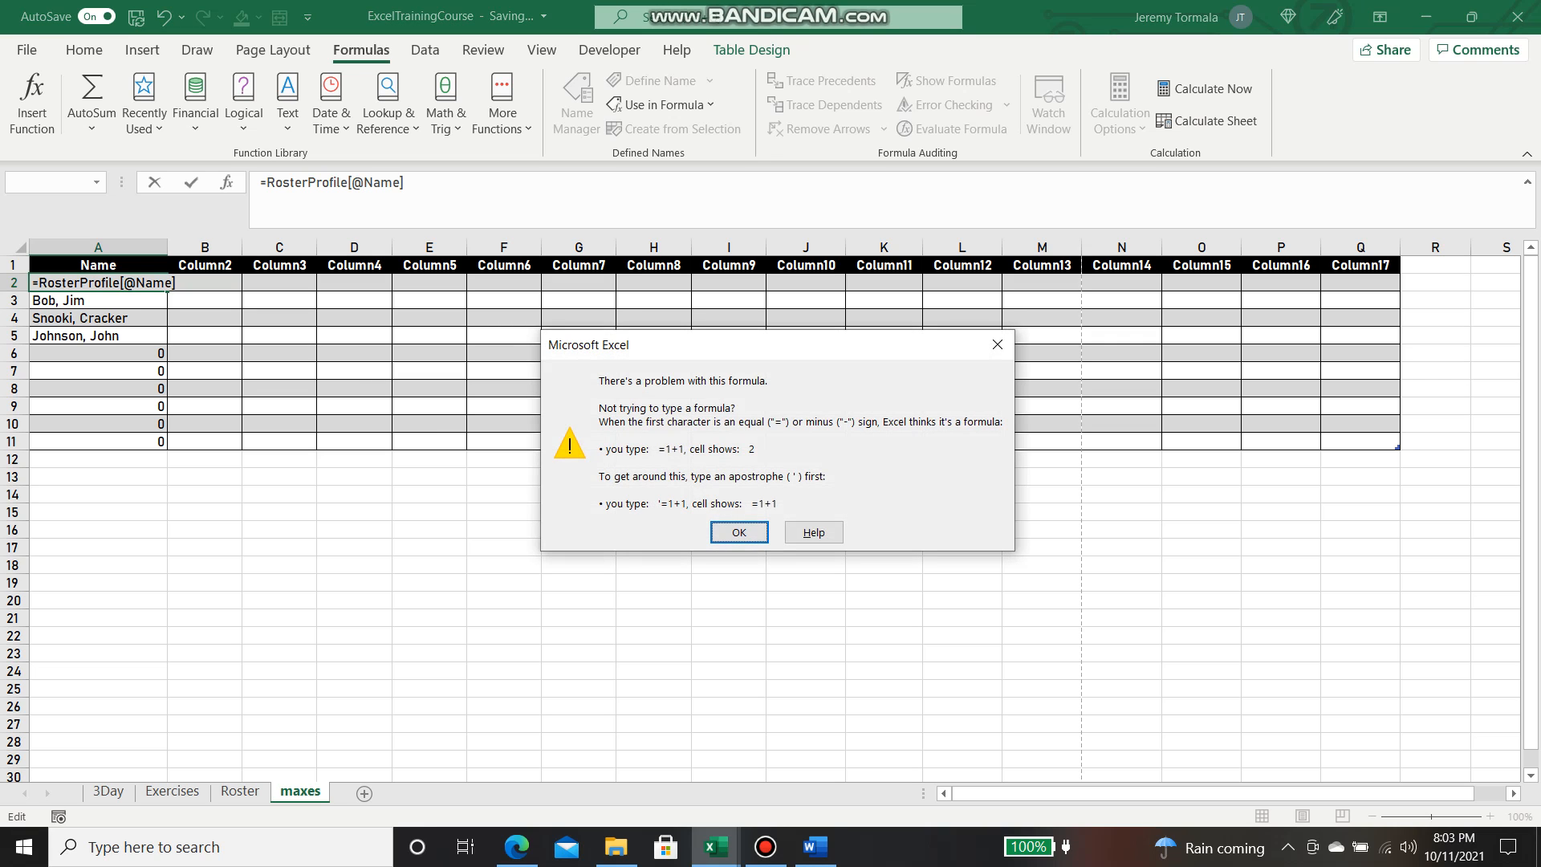
pyautogui.press('Return')
pyautogui.press('BackSpace')
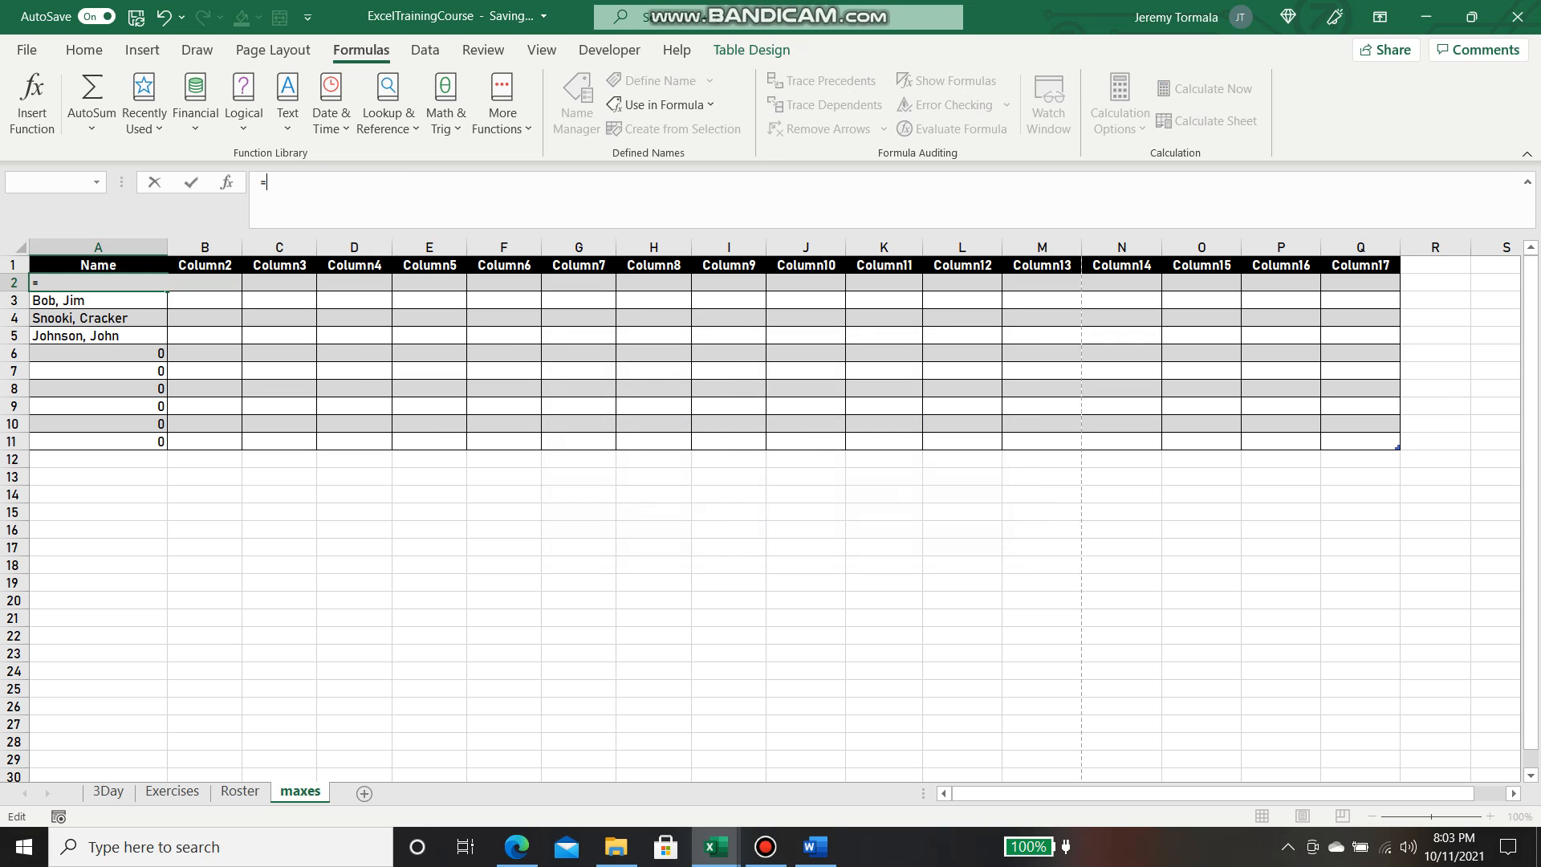
pyautogui.press('Escape')
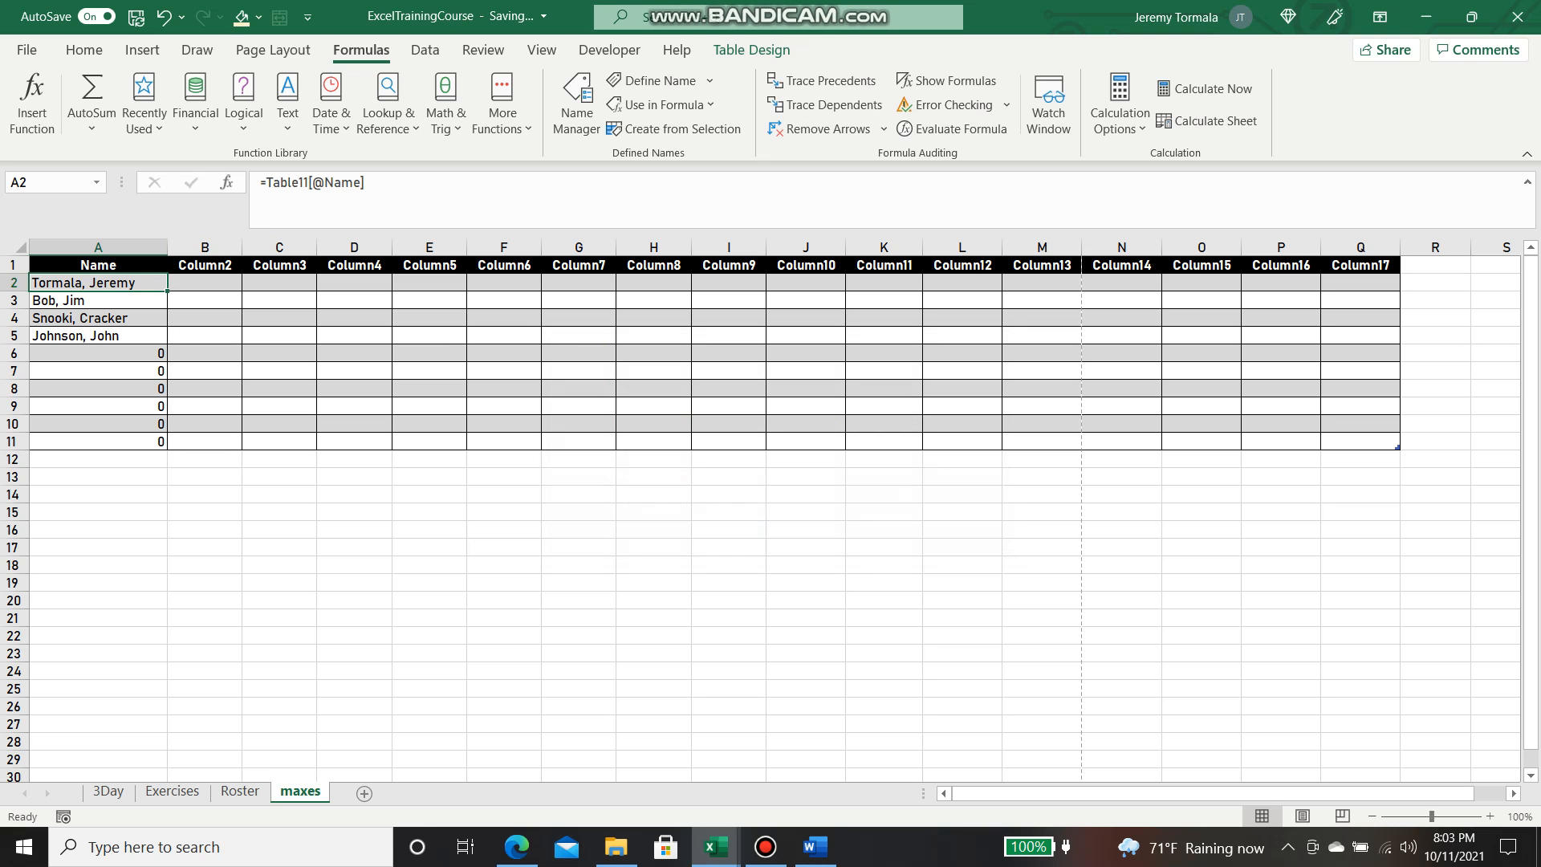
pyautogui.moveTo(98, 282); pyautogui.dragTo(98, 443)
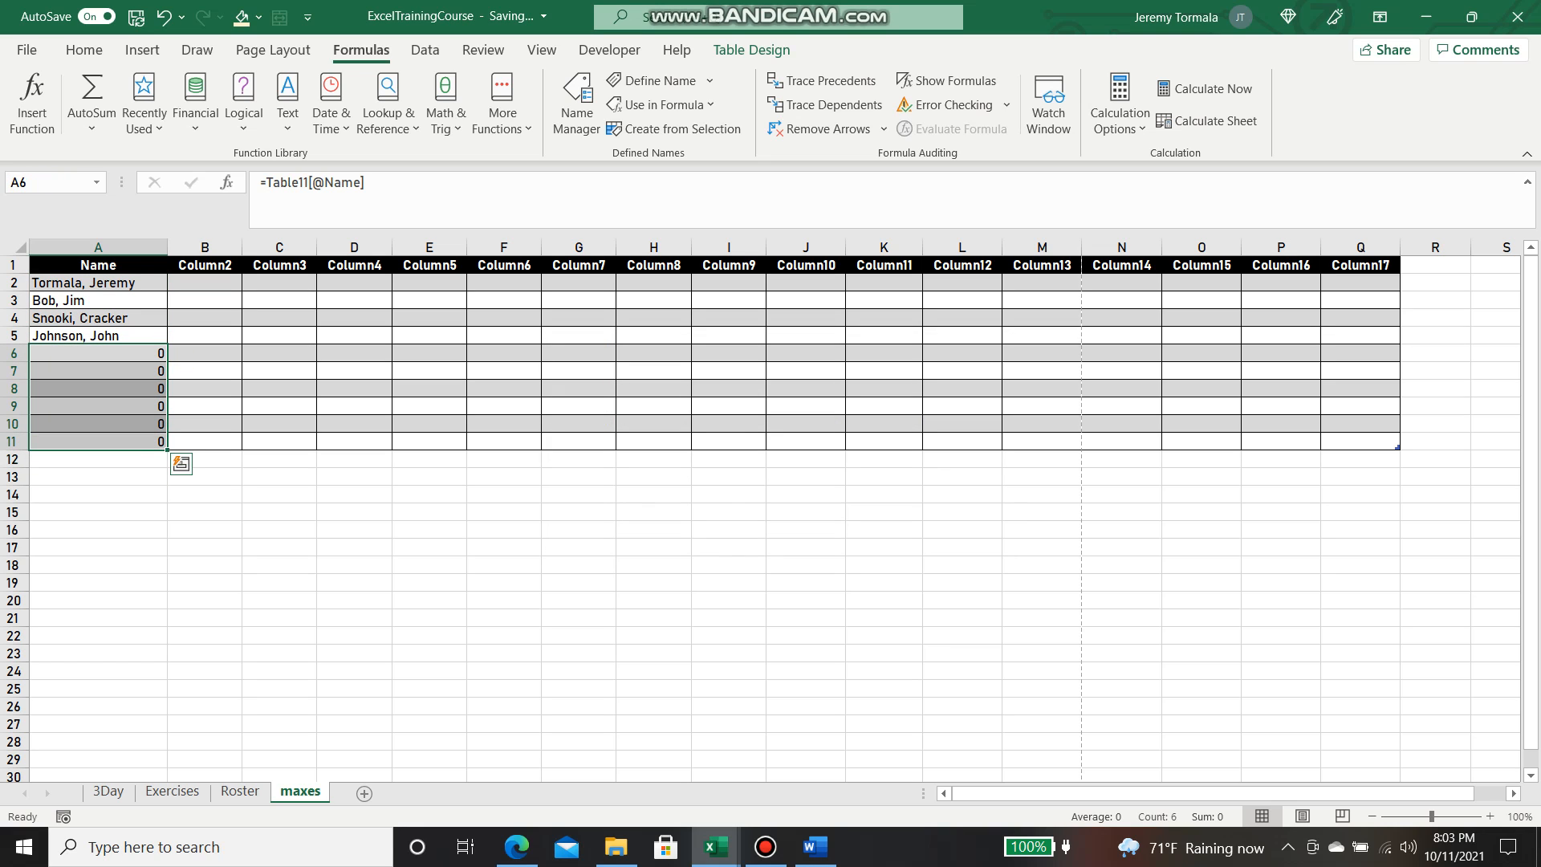
pyautogui.click(280, 548)
pyautogui.click(98, 283)
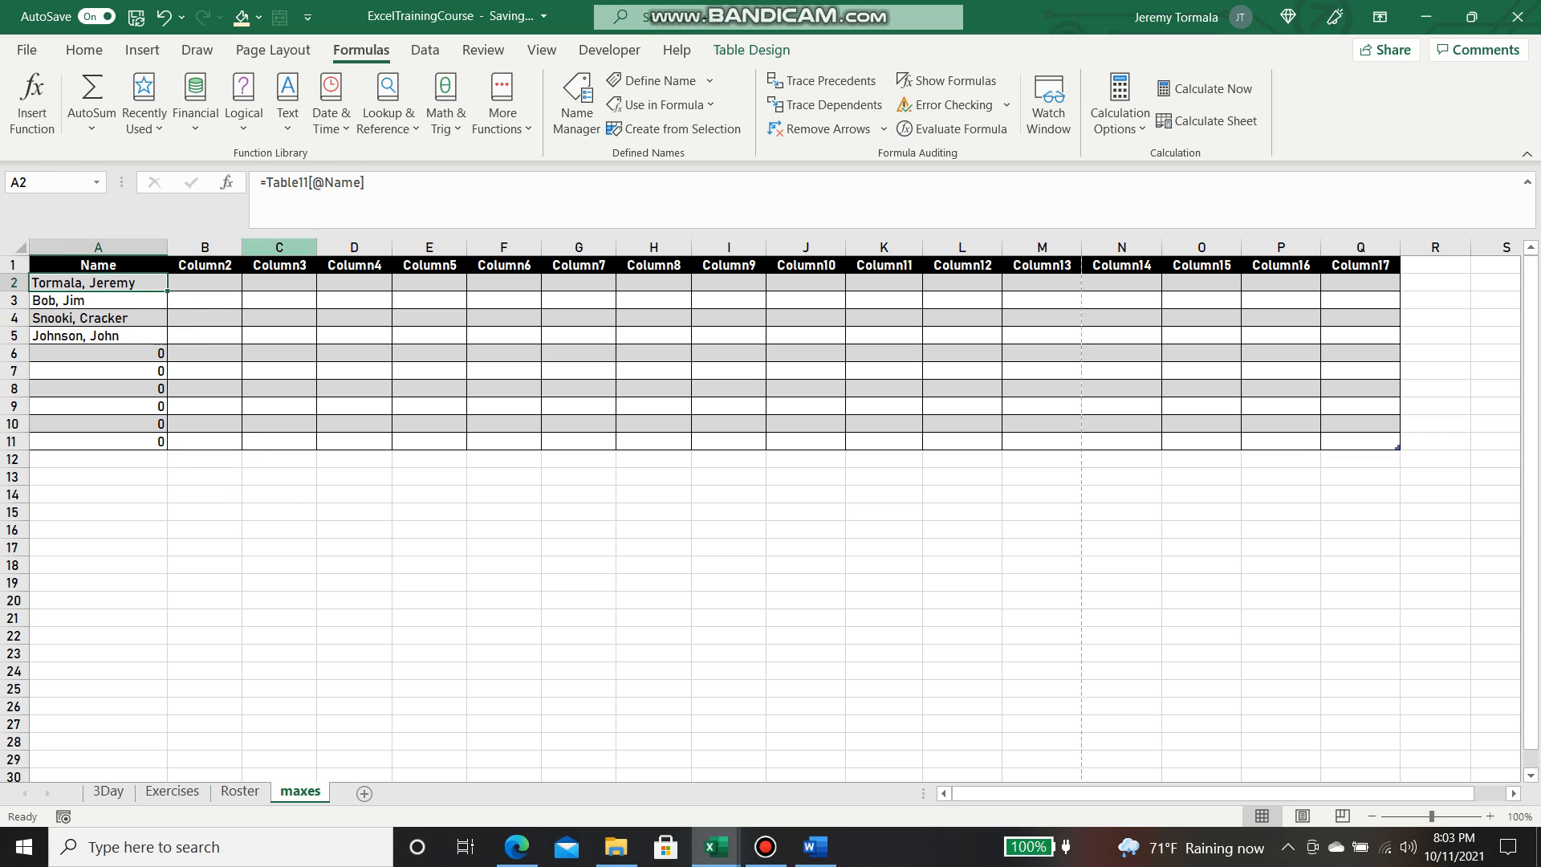
pyautogui.click(266, 183)
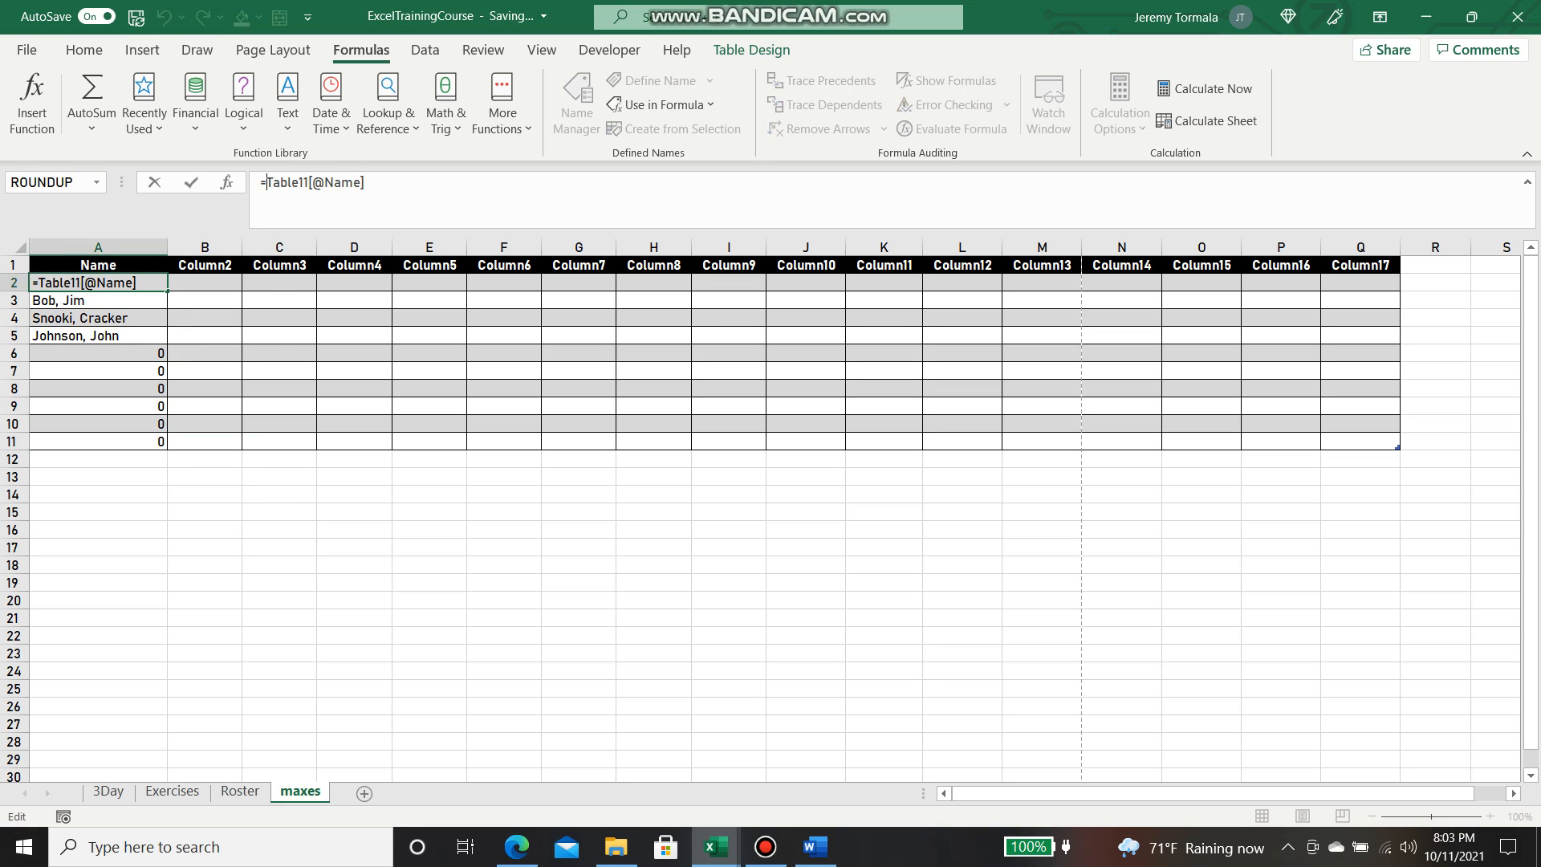
pyautogui.write('IF(')
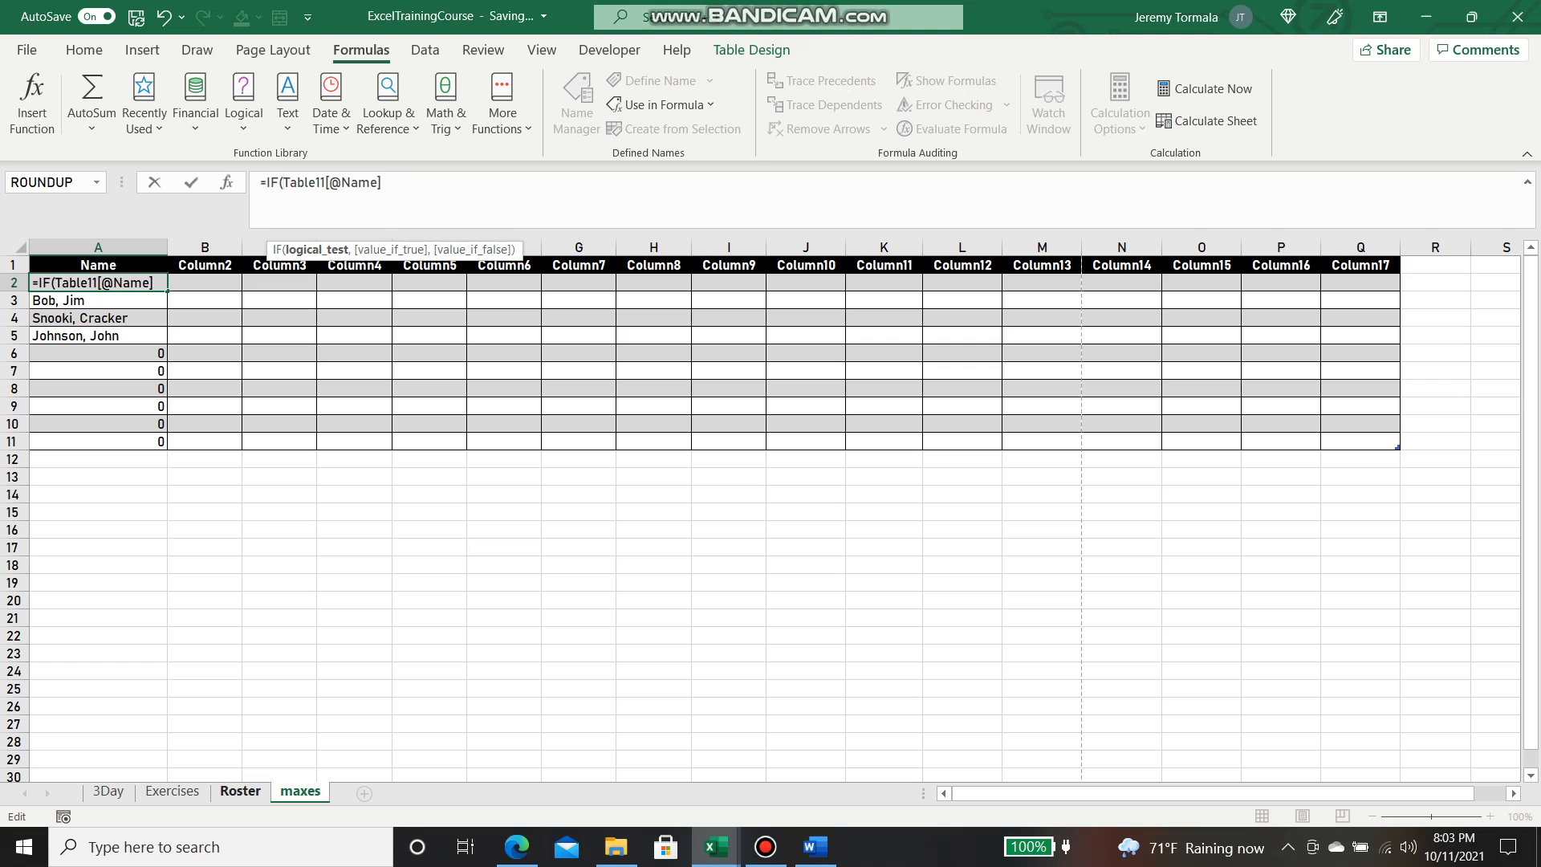
pyautogui.write('="",')
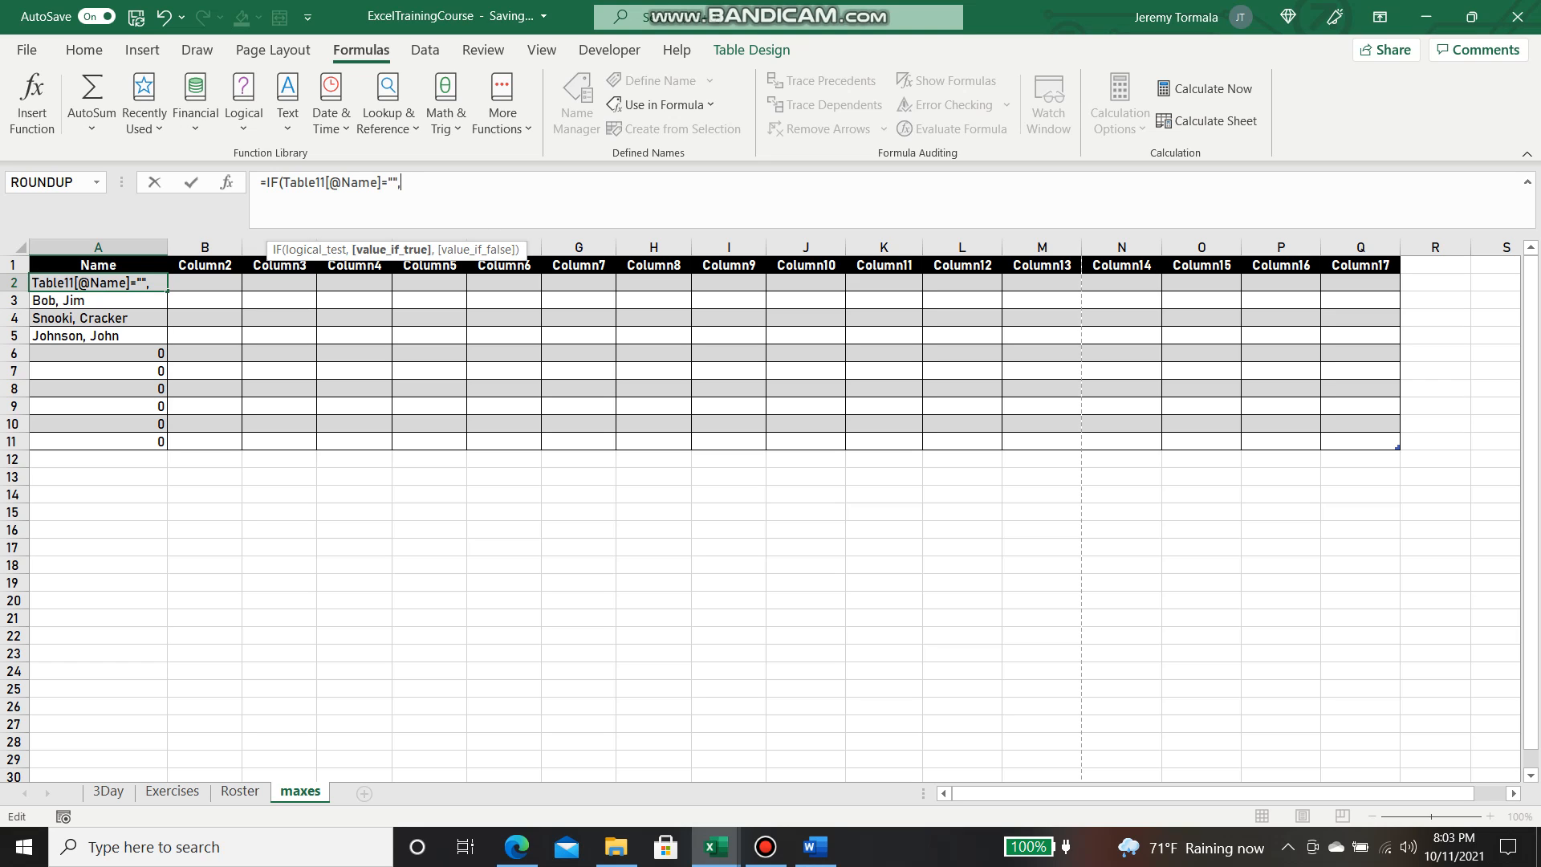
pyautogui.write('"",')
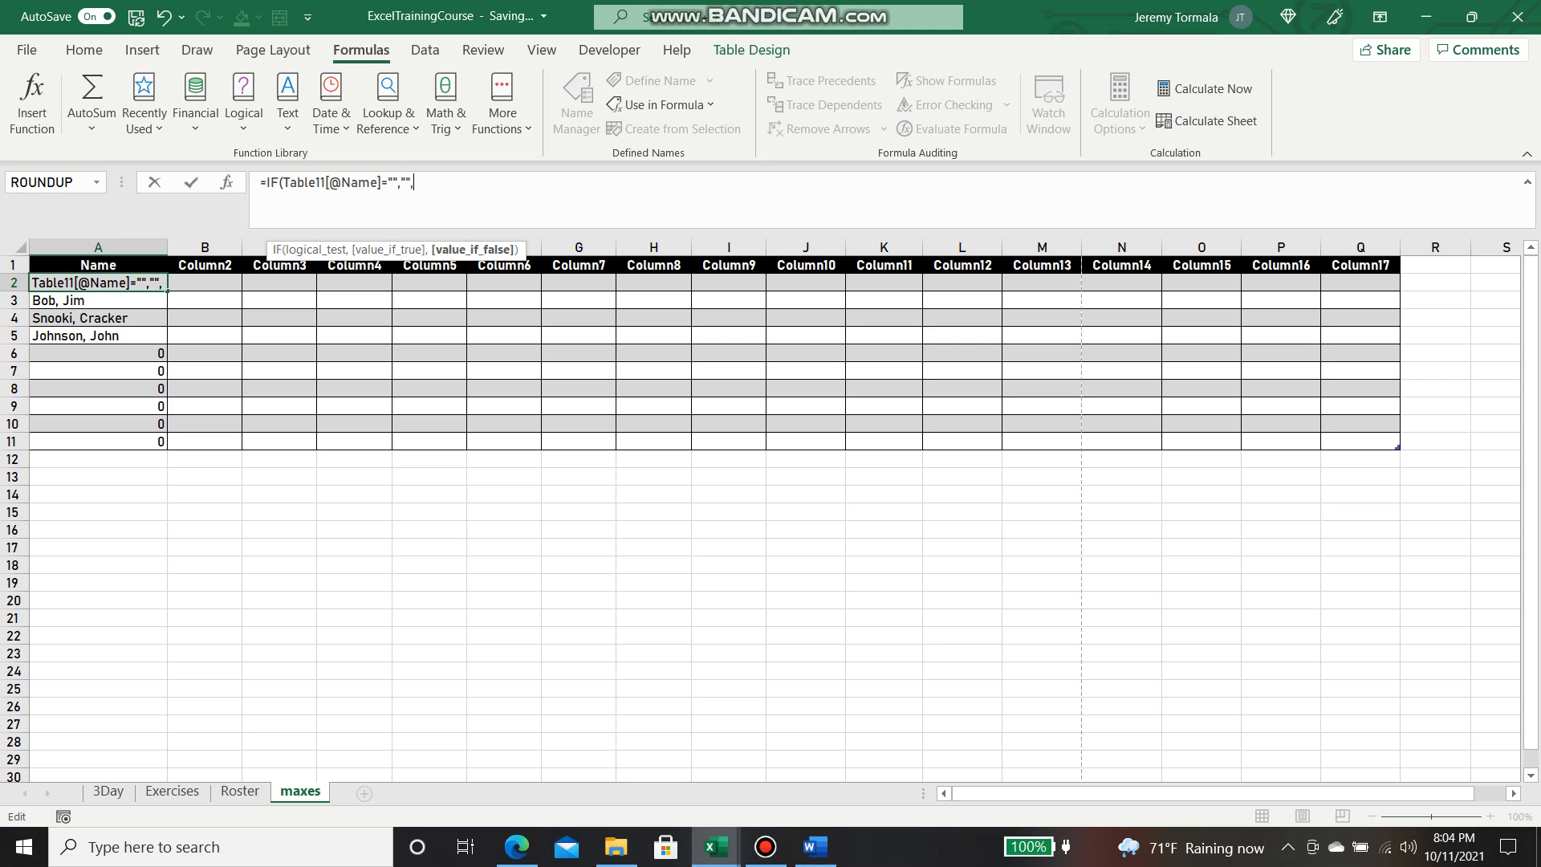
pyautogui.write('Tabl')
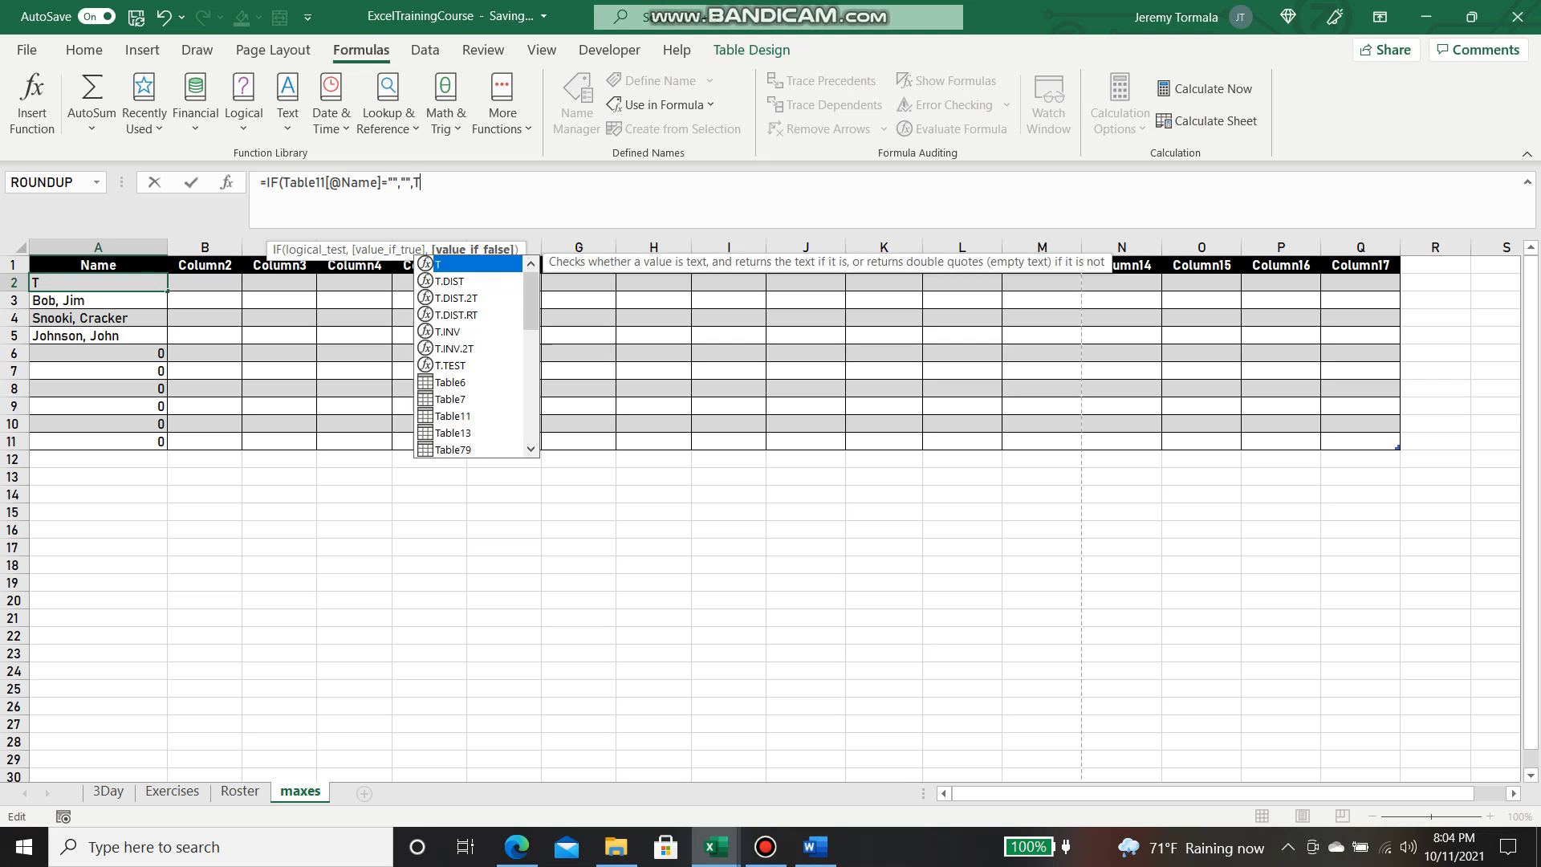
pyautogui.write('e')
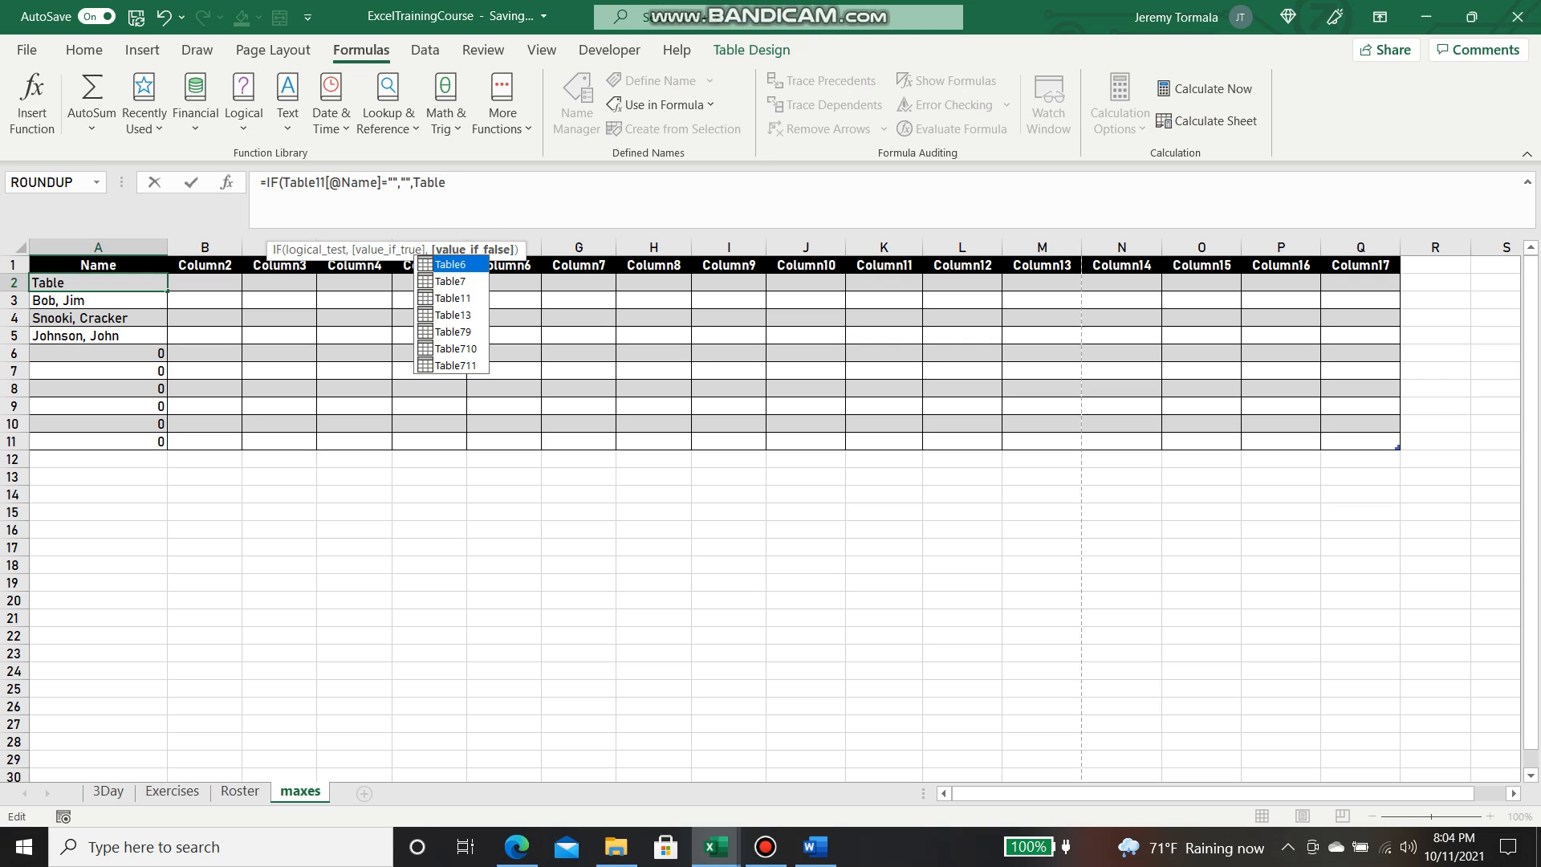
pyautogui.write('11')
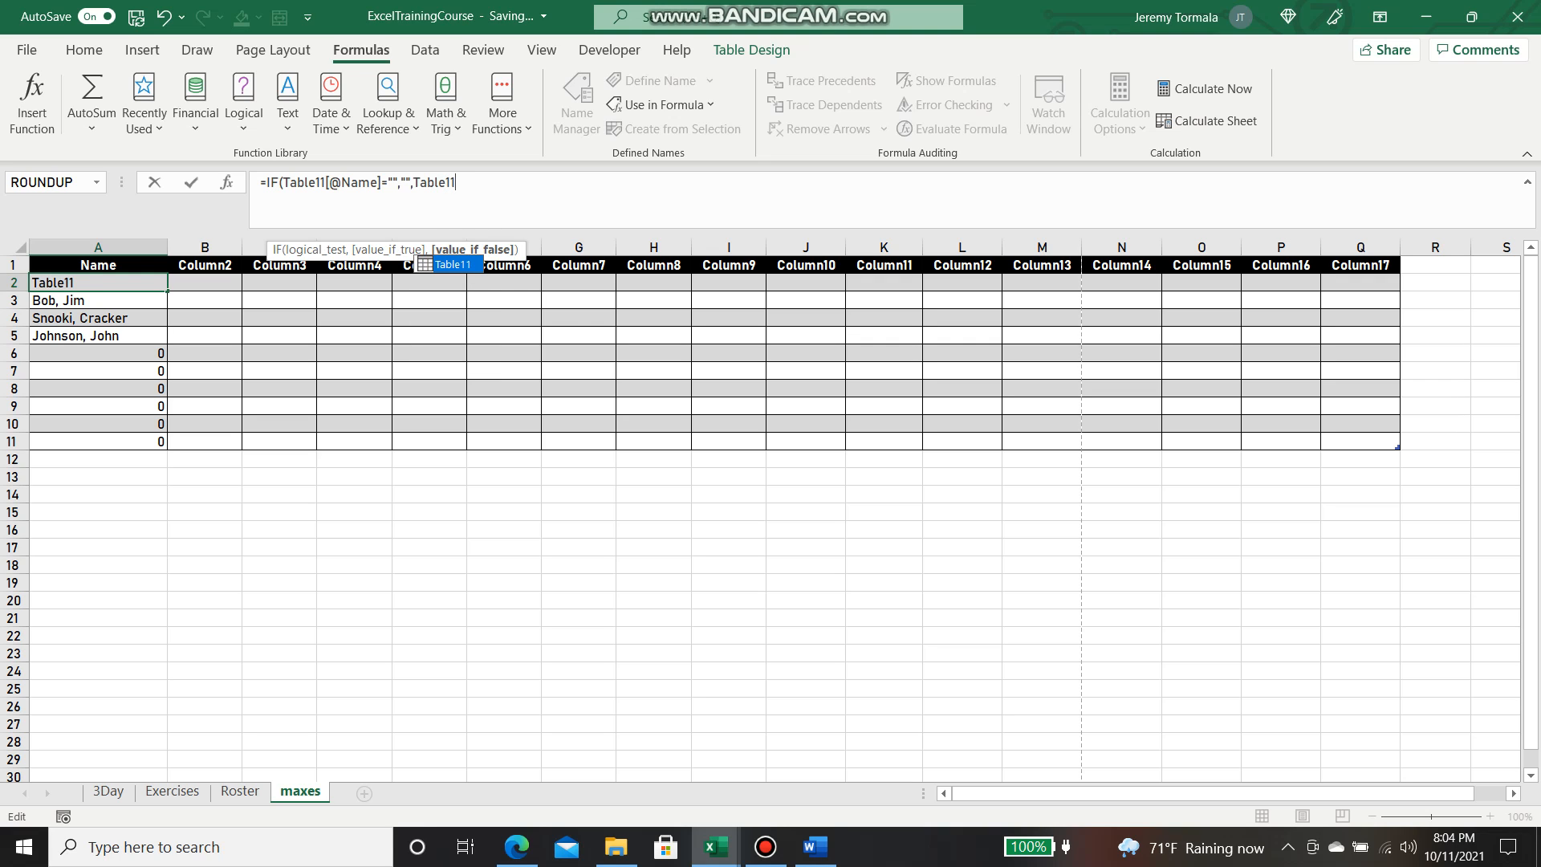
pyautogui.write('[@')
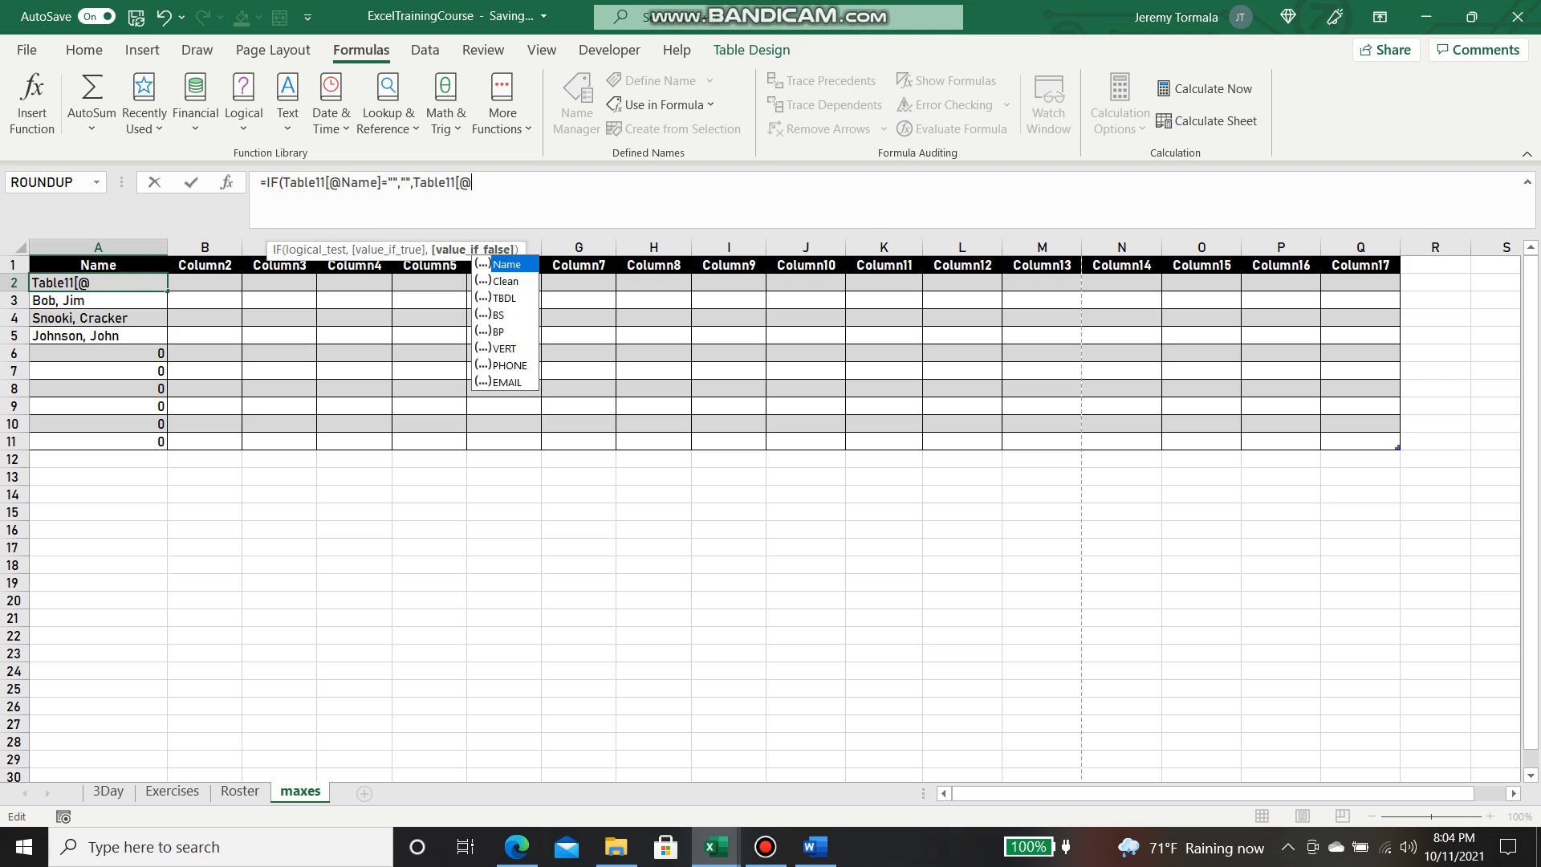
pyautogui.press('Tab')
pyautogui.write(']')
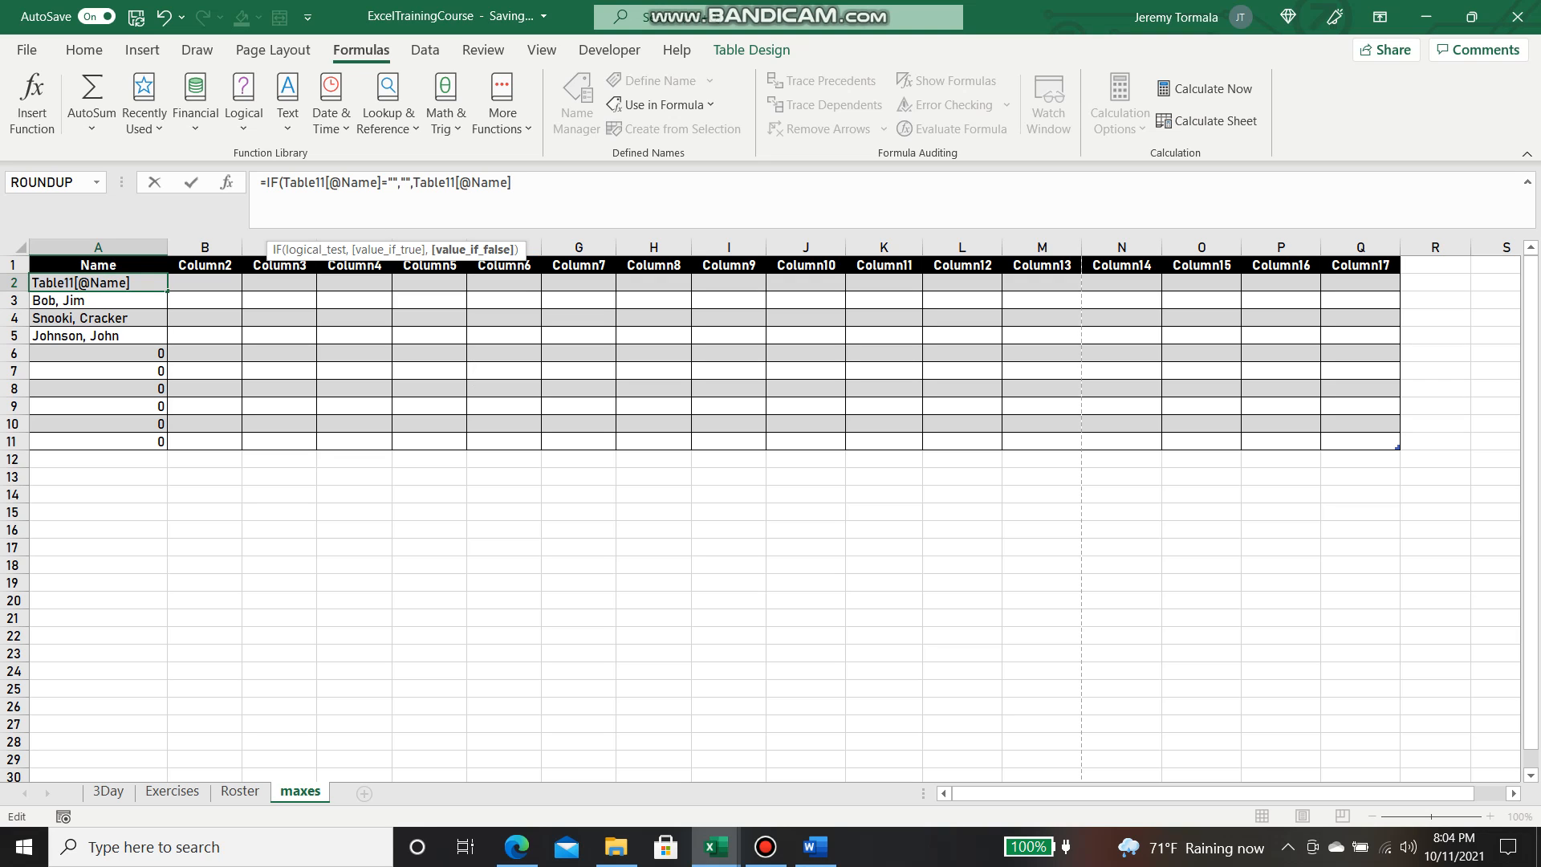
pyautogui.write(')')
pyautogui.press('Return')
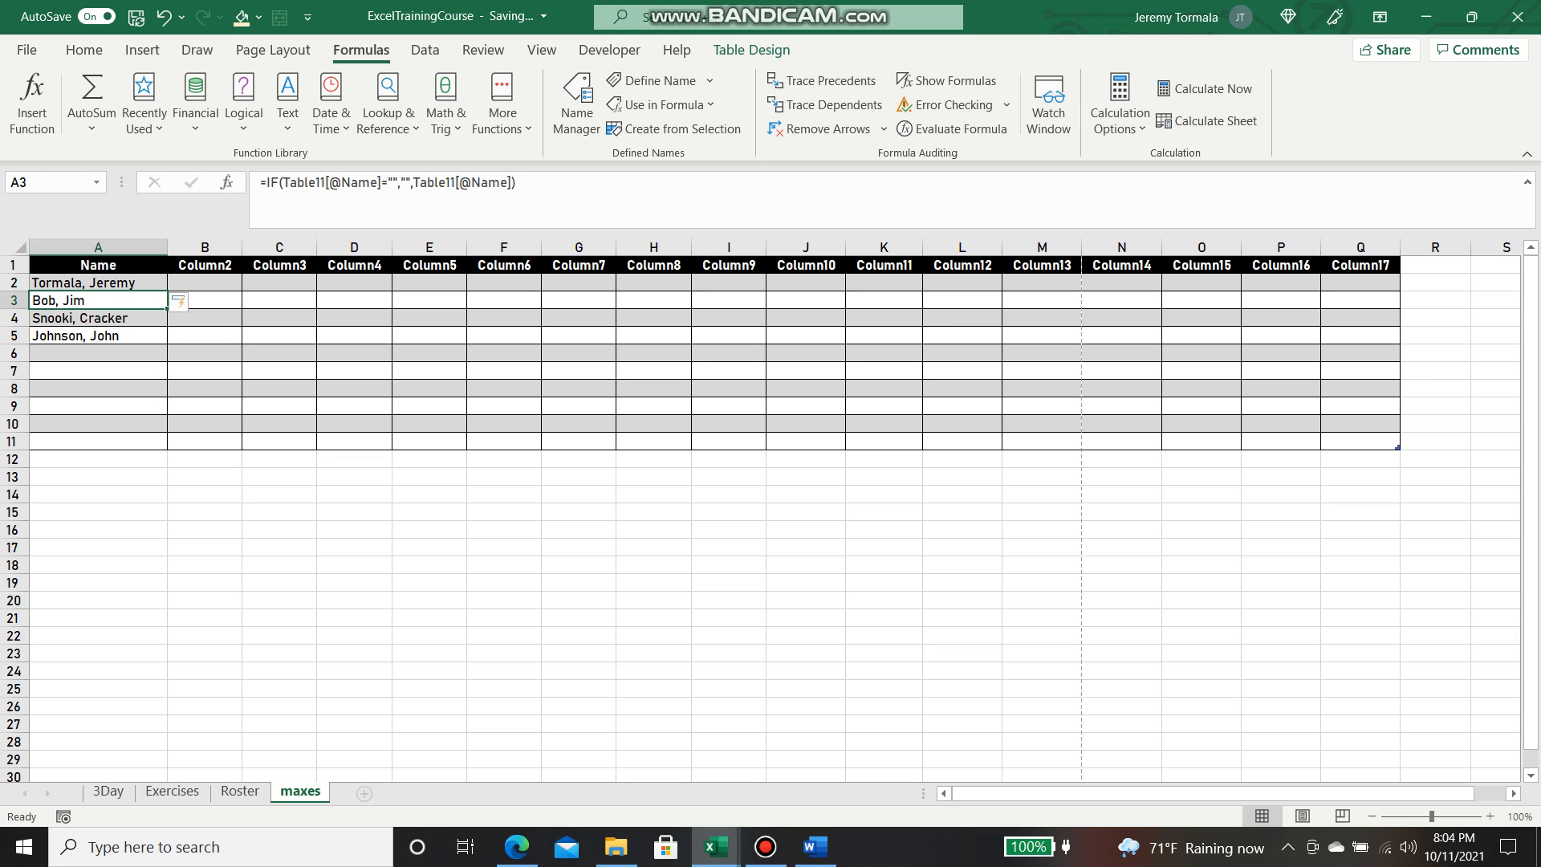
pyautogui.click(98, 283)
pyautogui.click(267, 183)
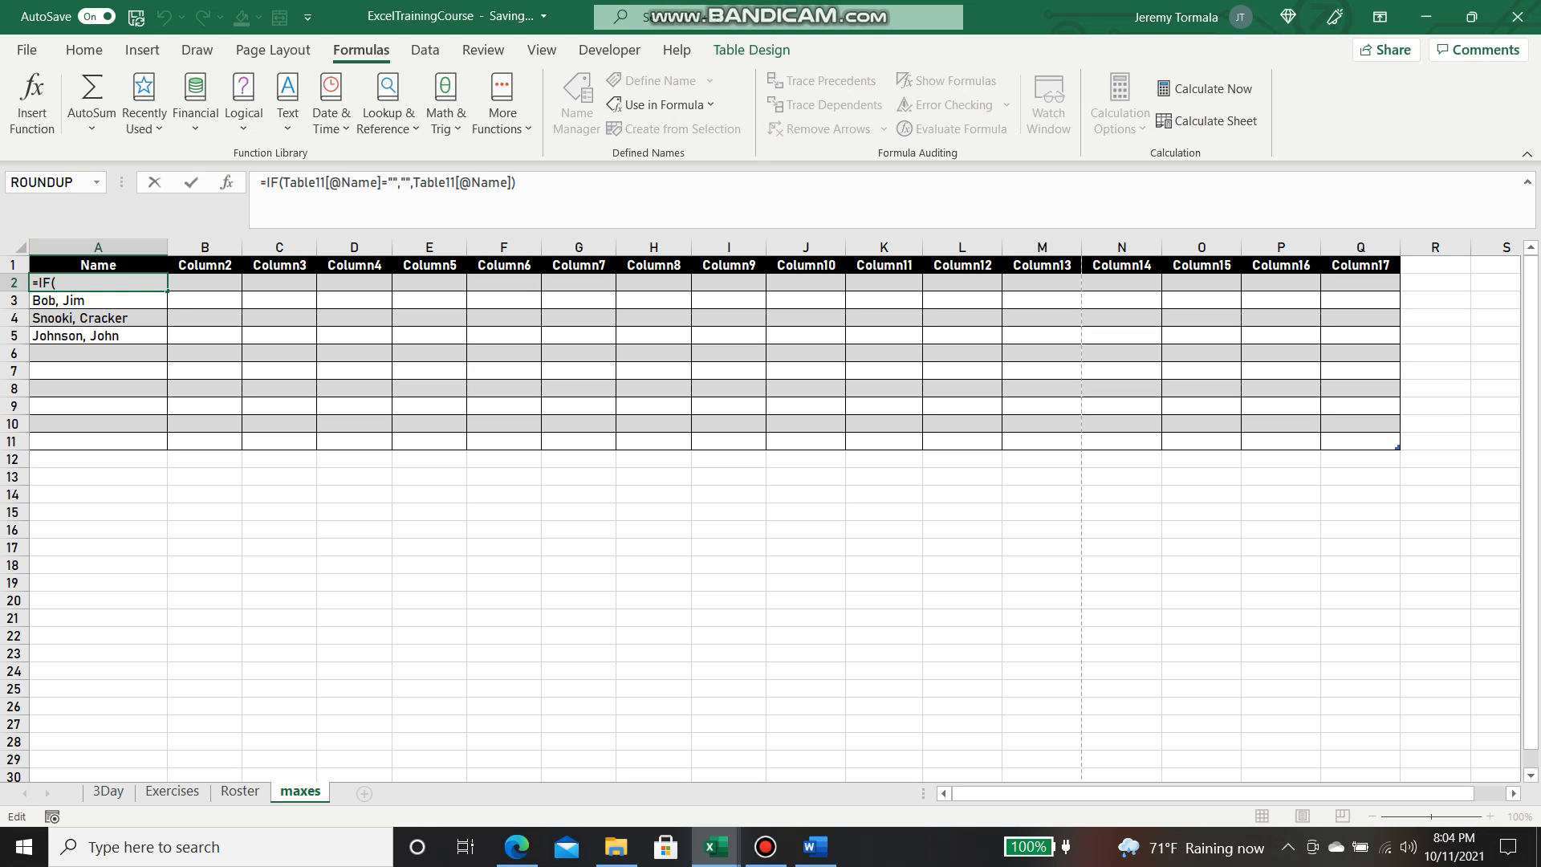
pyautogui.write('IFERRO')
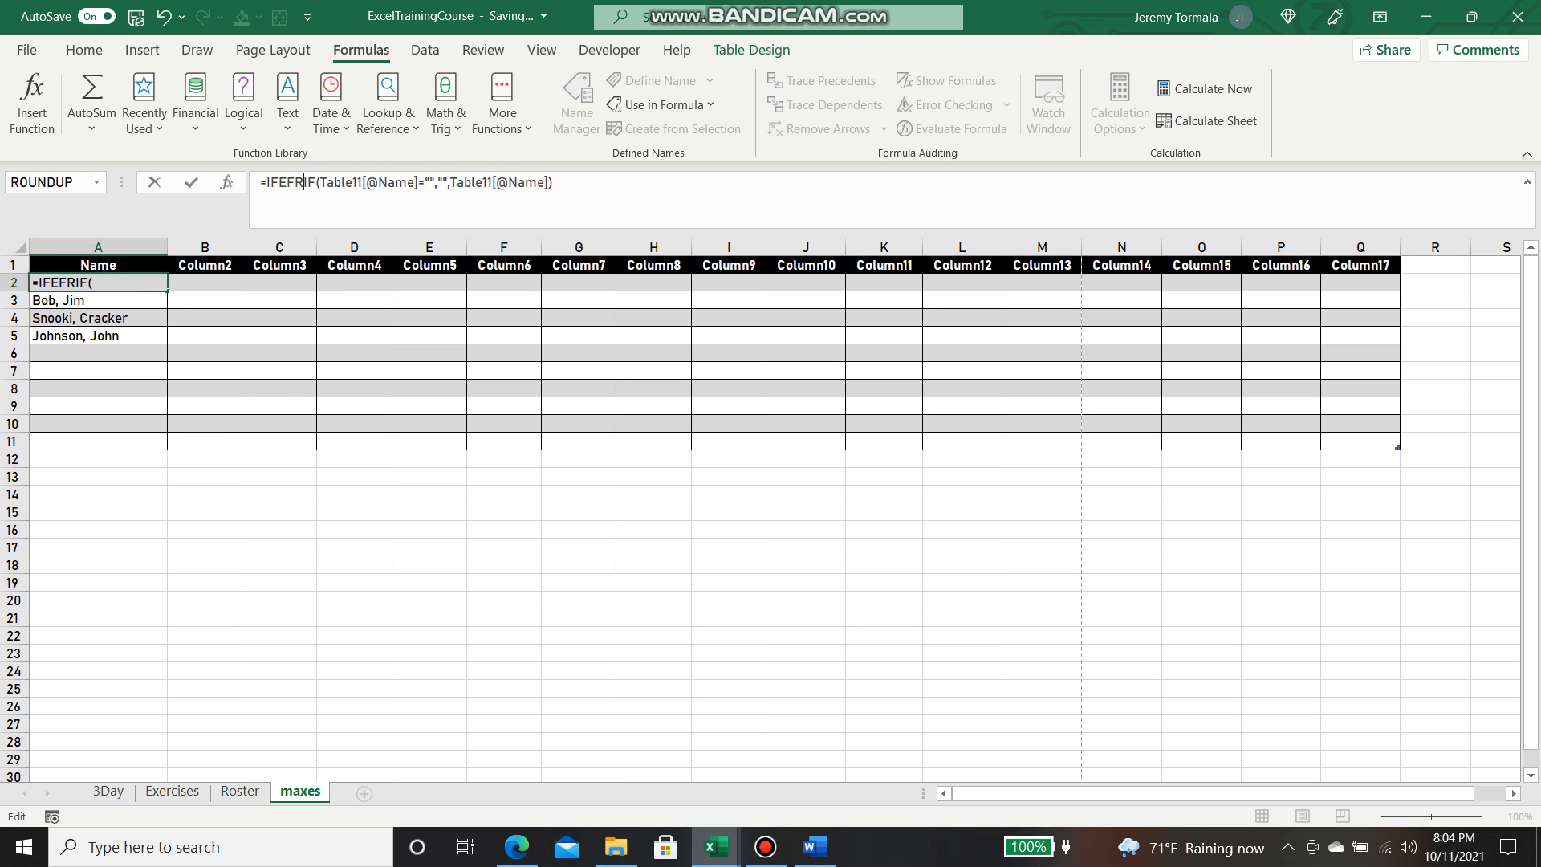
pyautogui.write('R(')
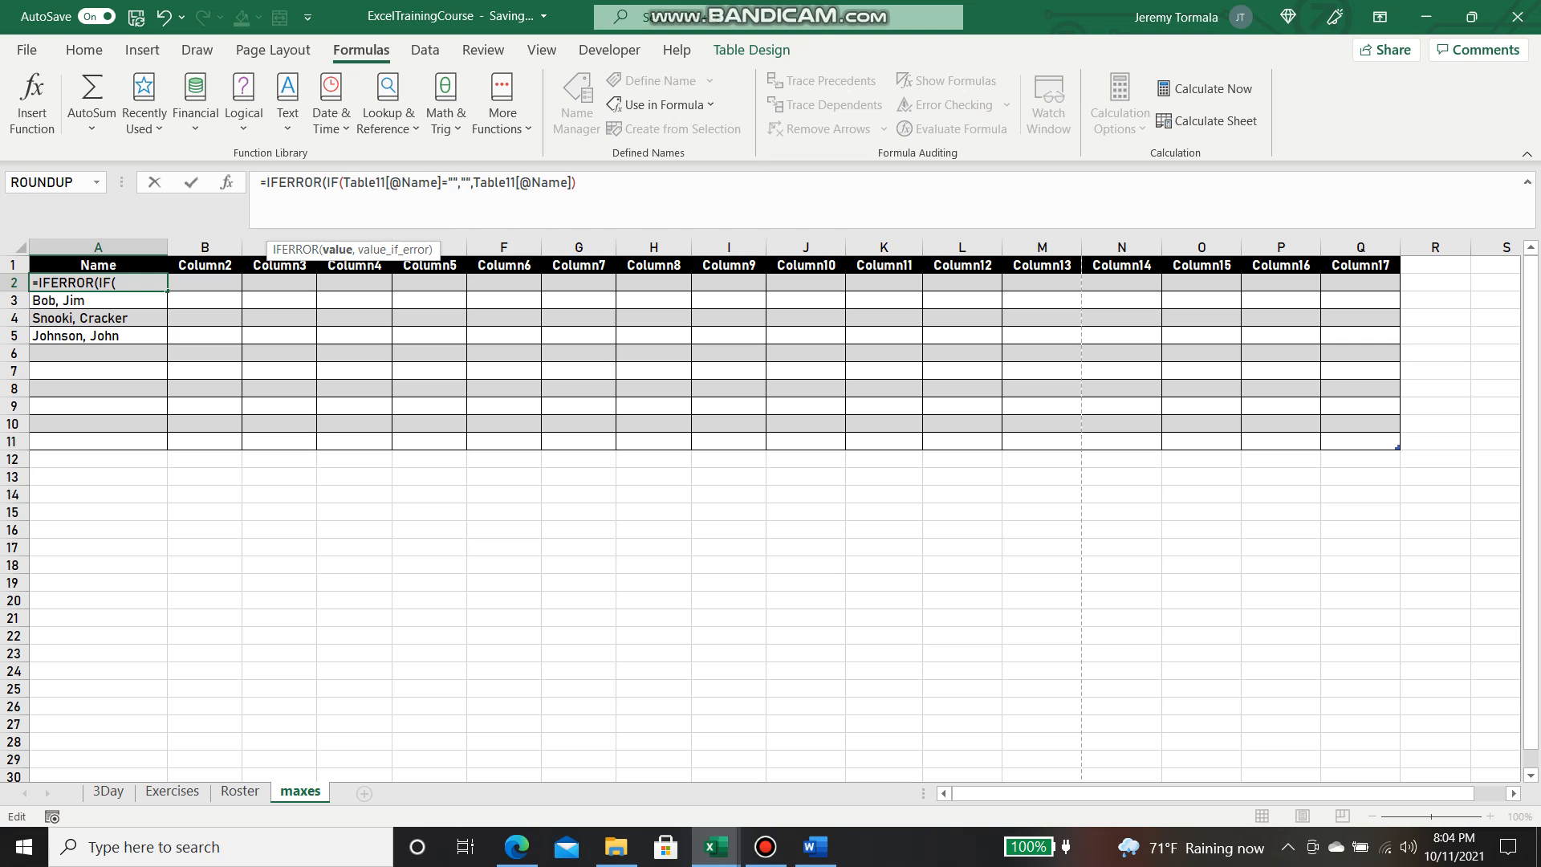
pyautogui.press('End')
pyautogui.write(',"")')
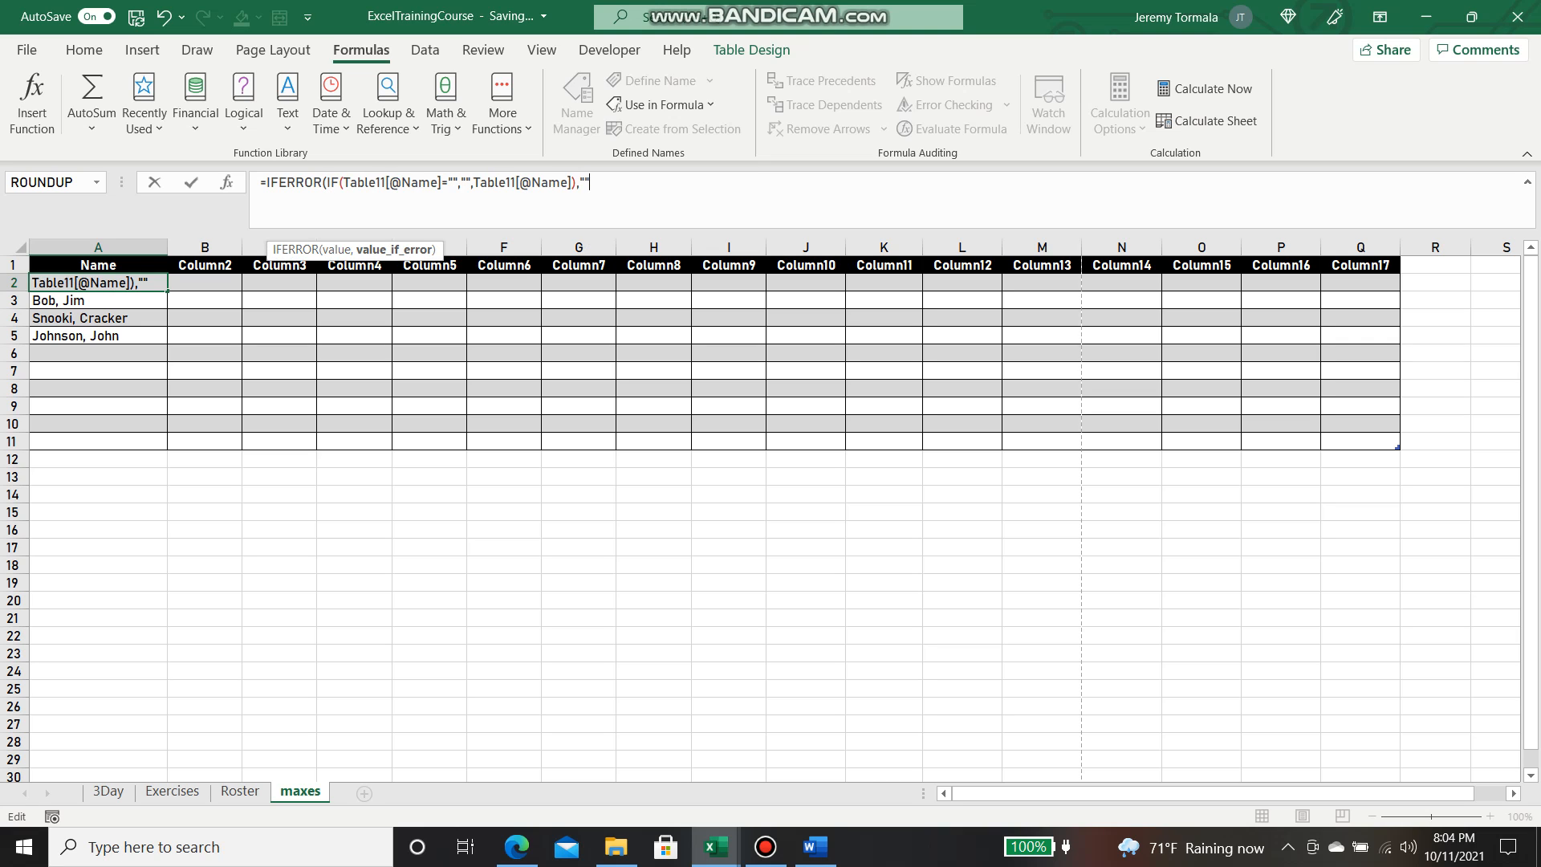
pyautogui.press('Return')
pyautogui.click(279, 495)
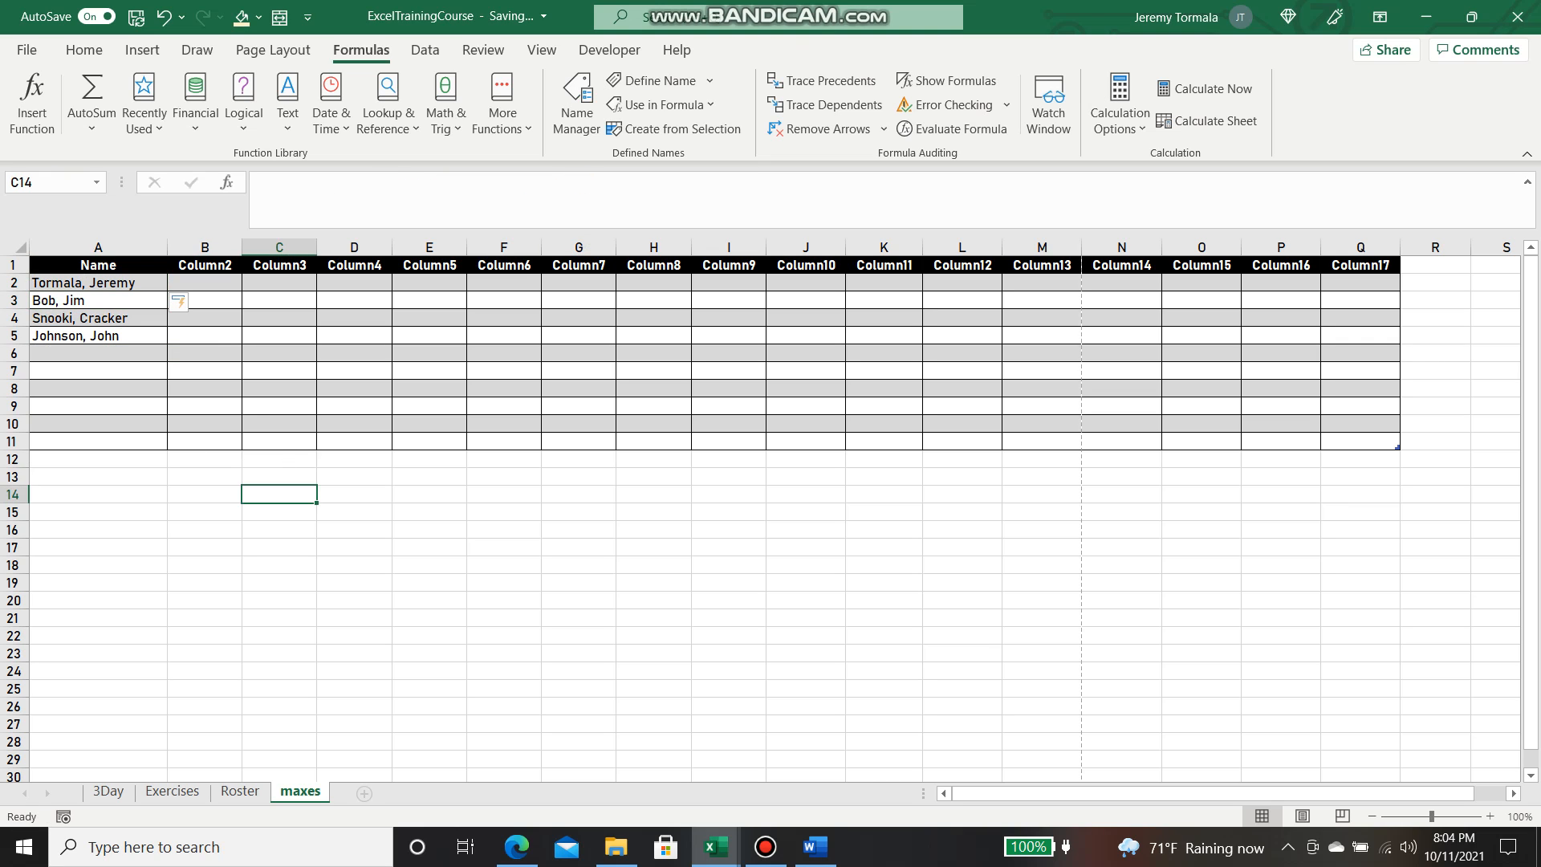
pyautogui.click(98, 283)
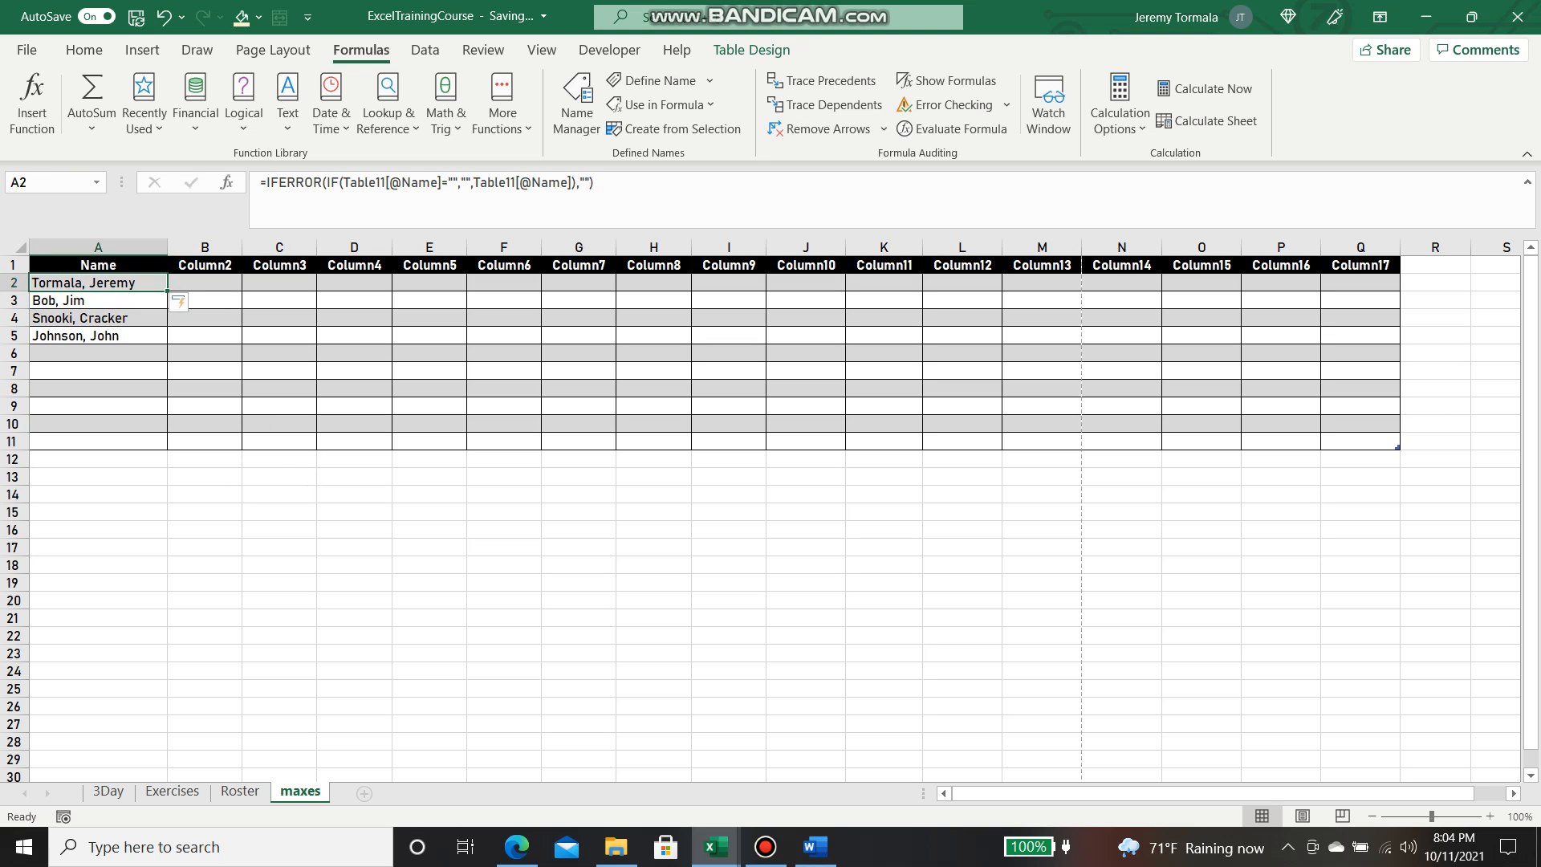
pyautogui.click(429, 636)
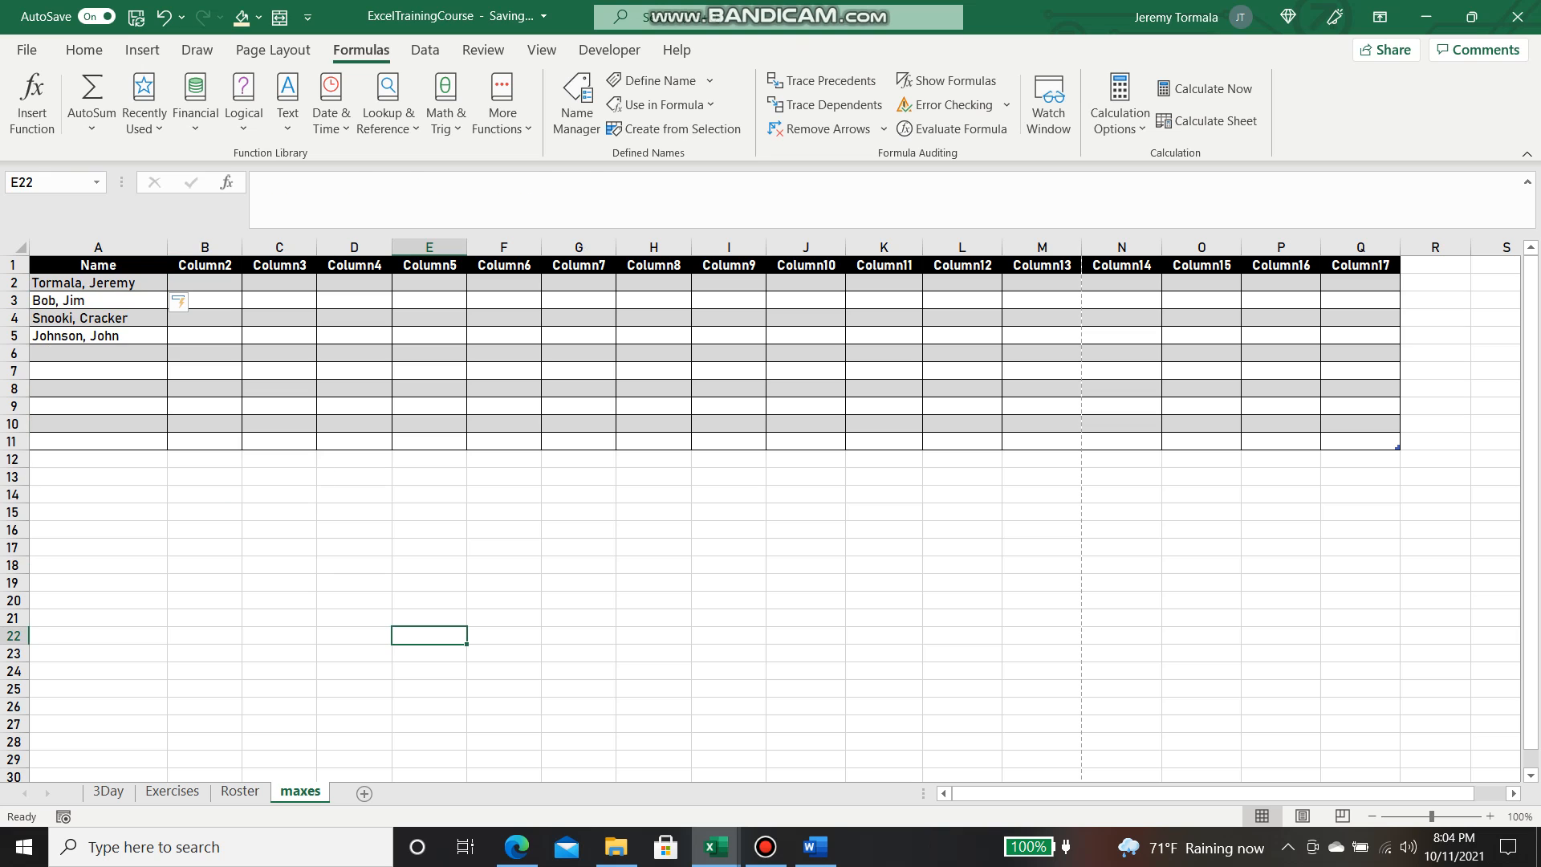
pyautogui.click(98, 300)
pyautogui.click(98, 283)
pyautogui.click(205, 265)
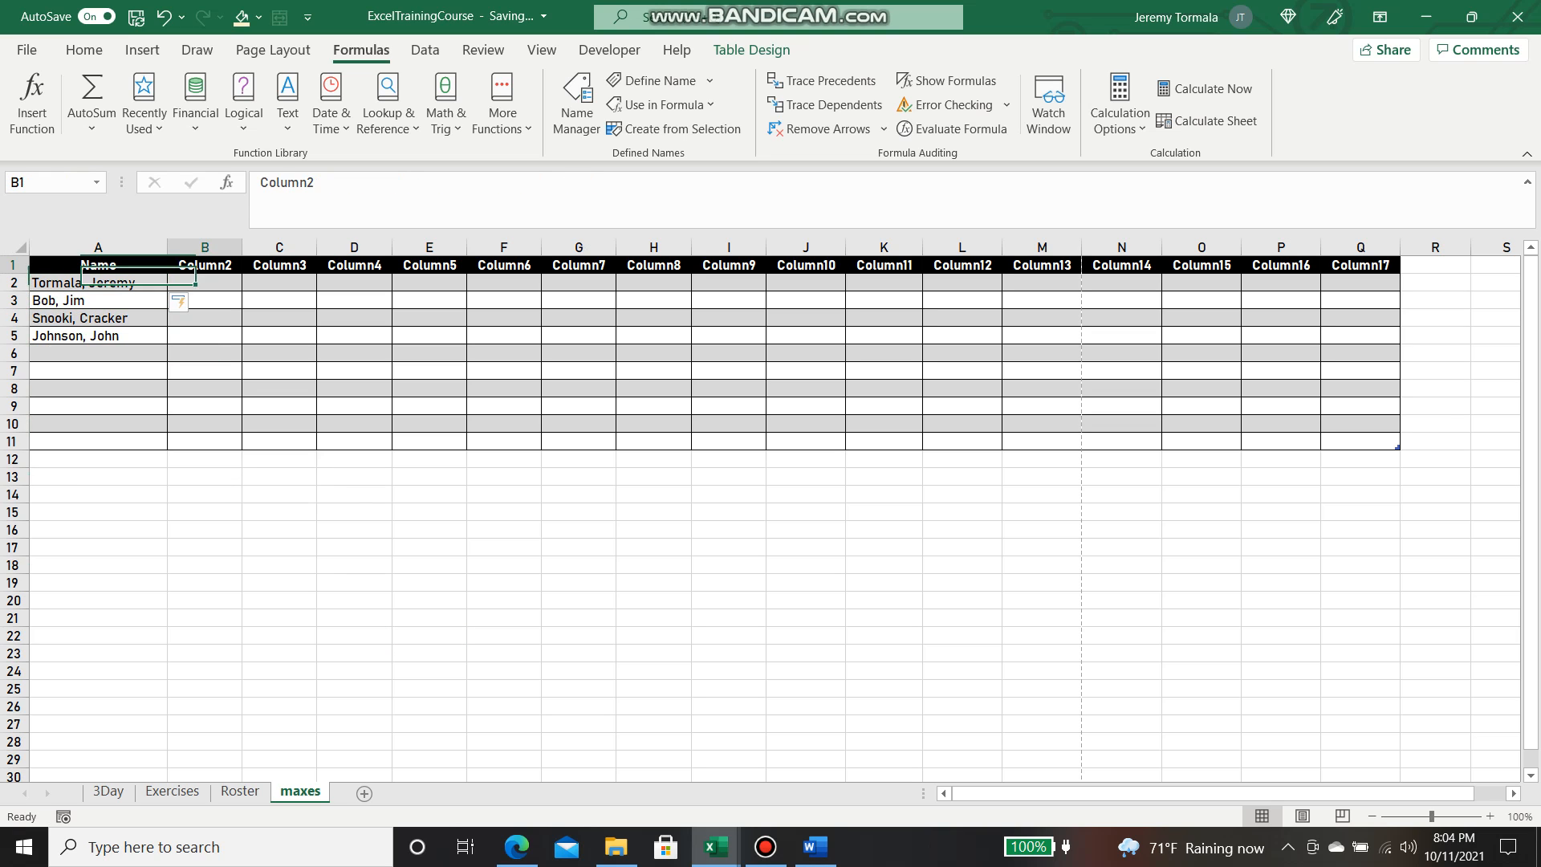
pyautogui.click(429, 530)
pyautogui.click(205, 265)
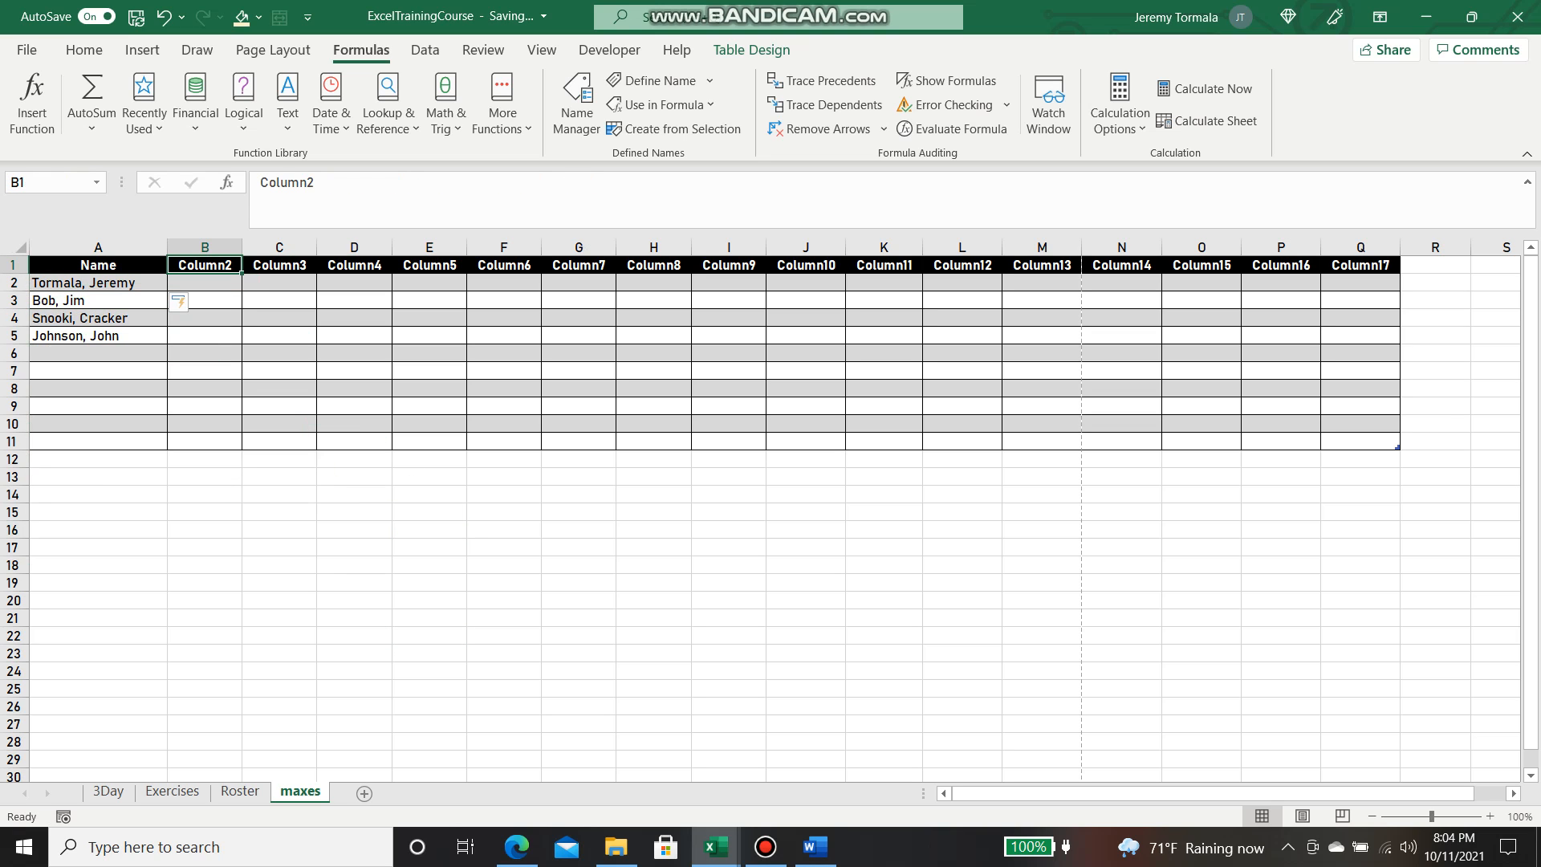
pyautogui.click(210, 300)
# Review the Clean, TBDL, BS and BP column headers on the Roster sheet and return to the maxes sheet
pyautogui.click(240, 790)
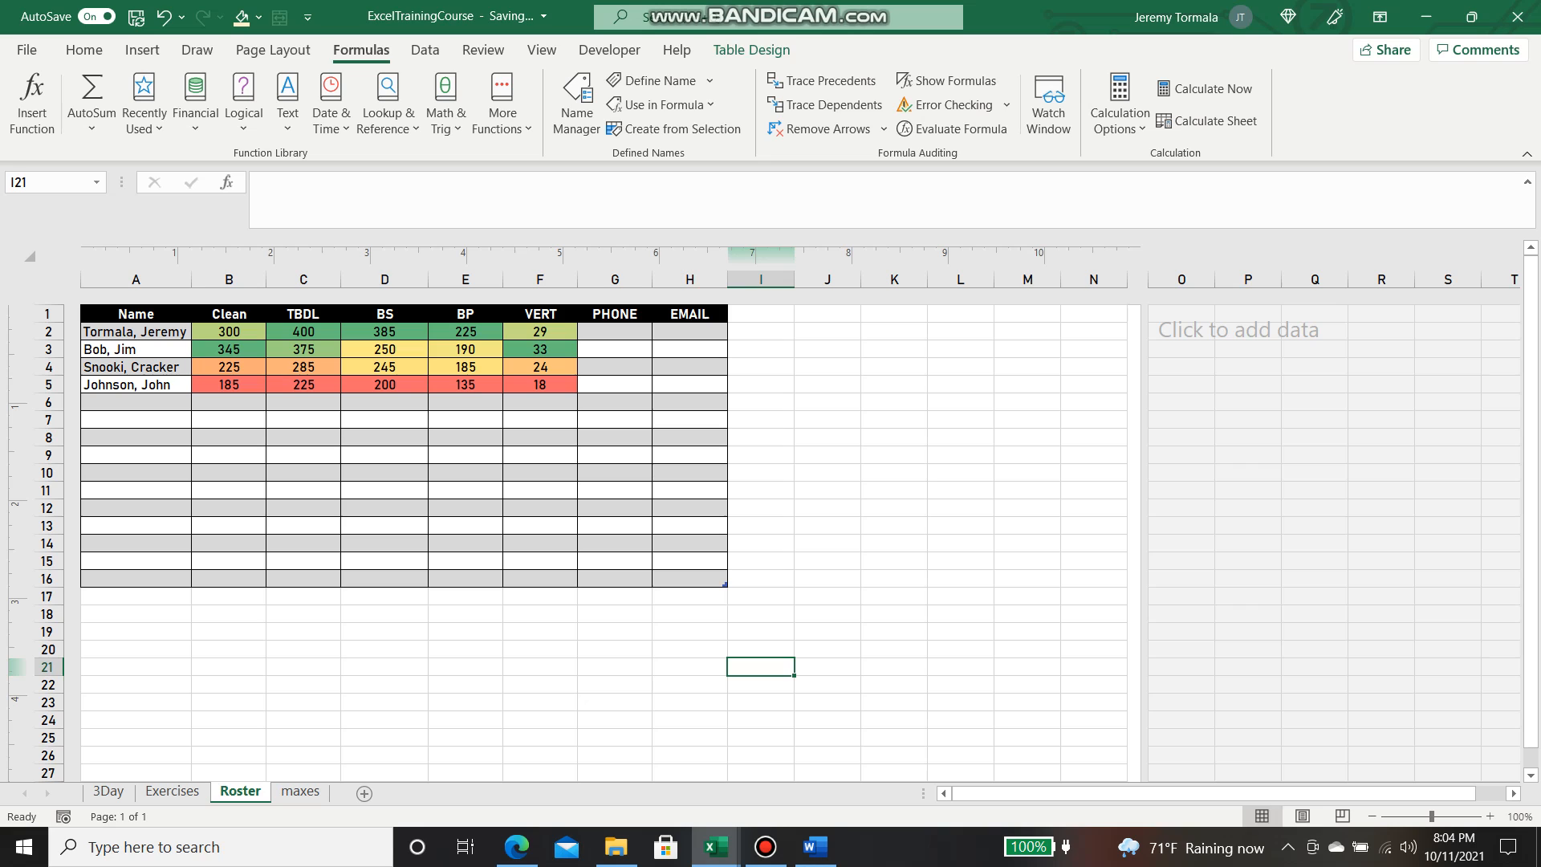
pyautogui.click(229, 314)
pyautogui.click(304, 314)
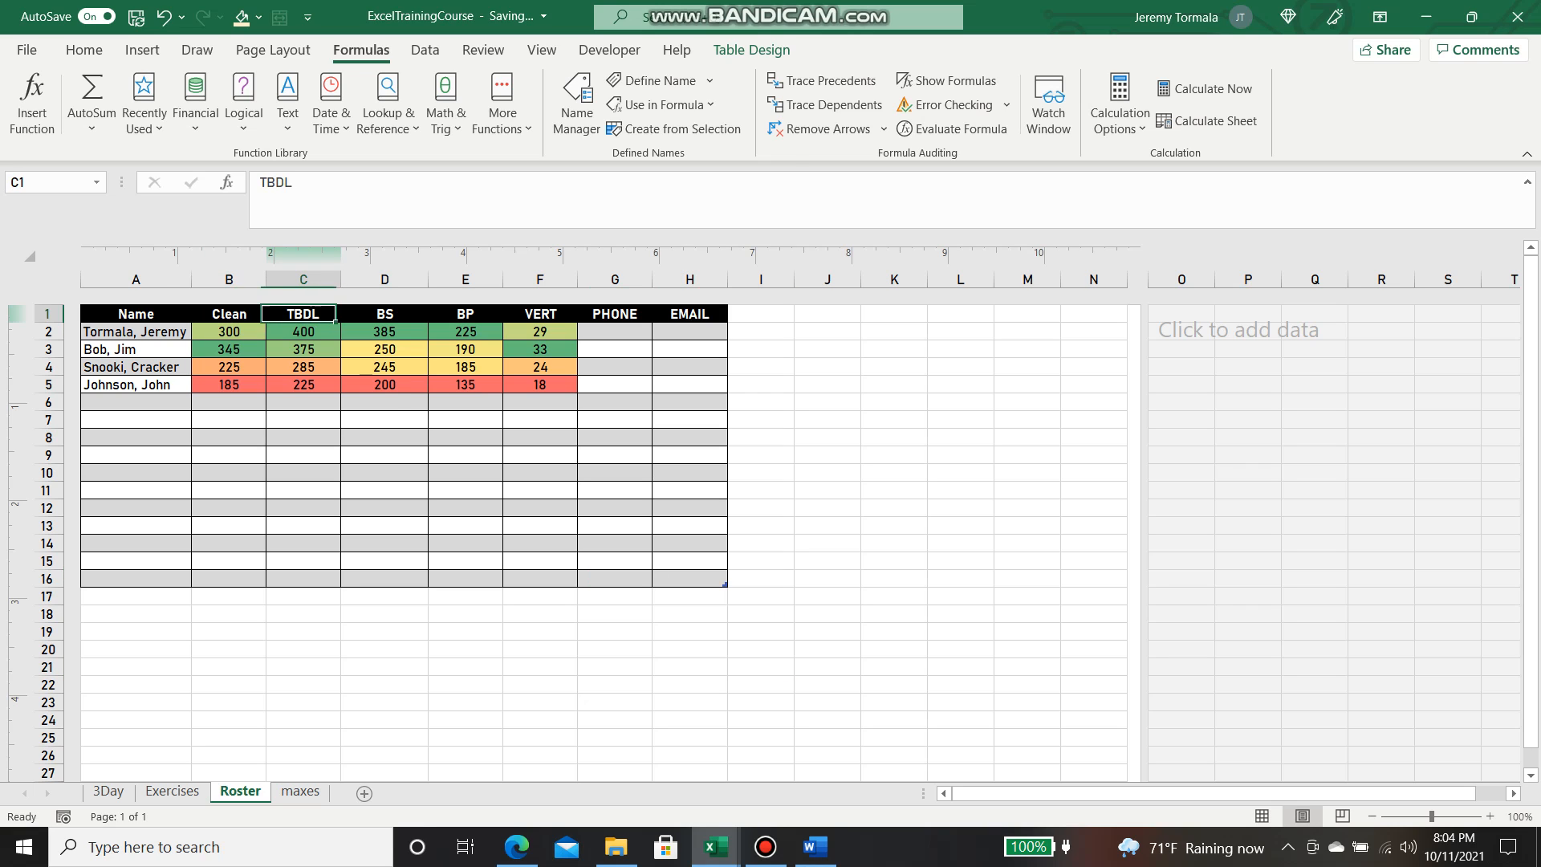
pyautogui.click(385, 314)
pyautogui.click(466, 314)
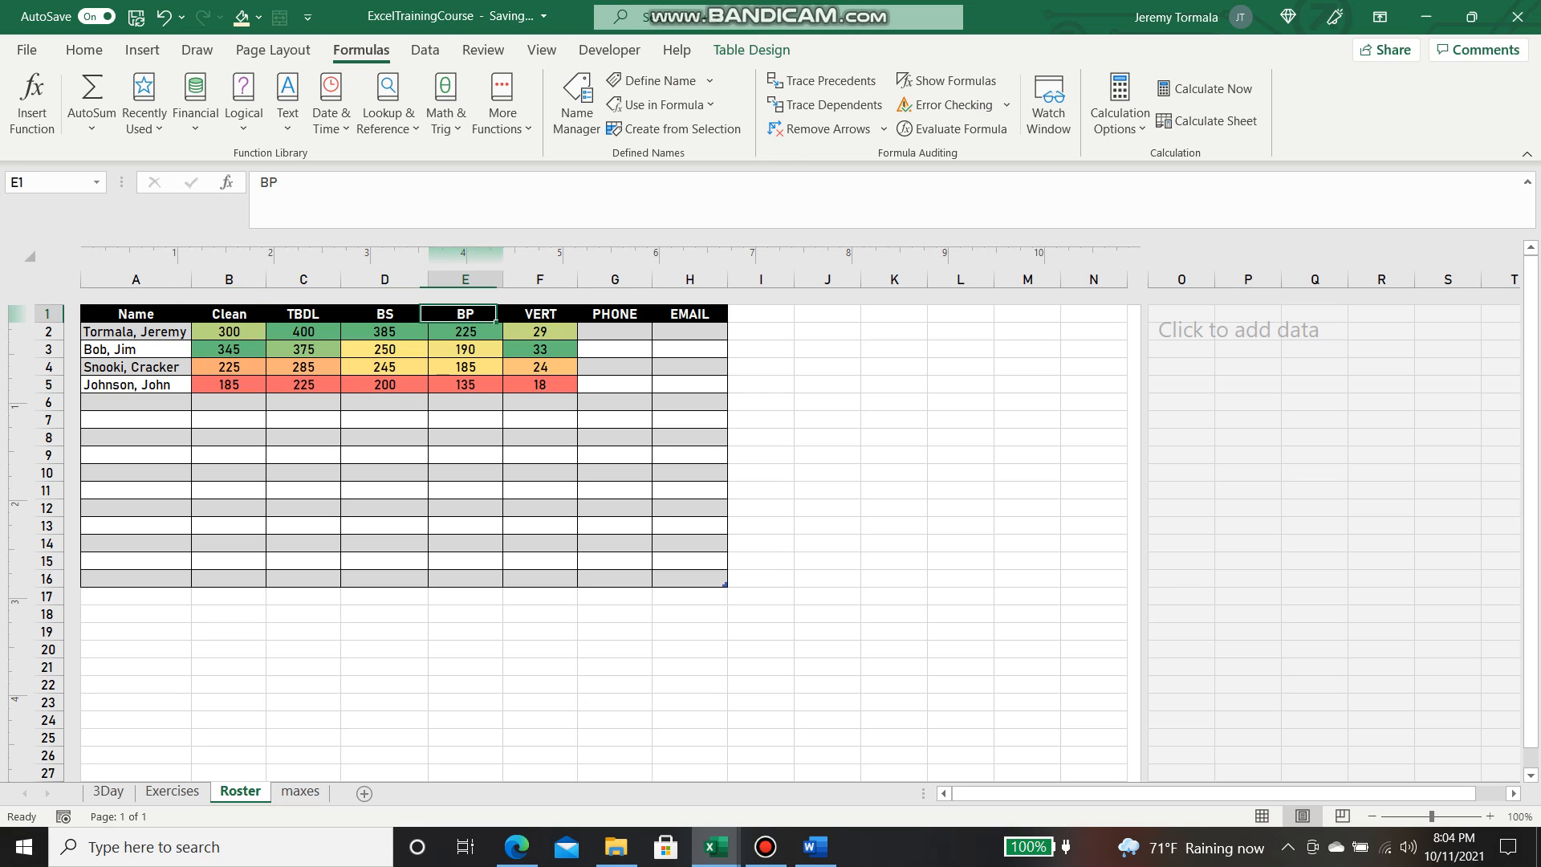
pyautogui.click(300, 791)
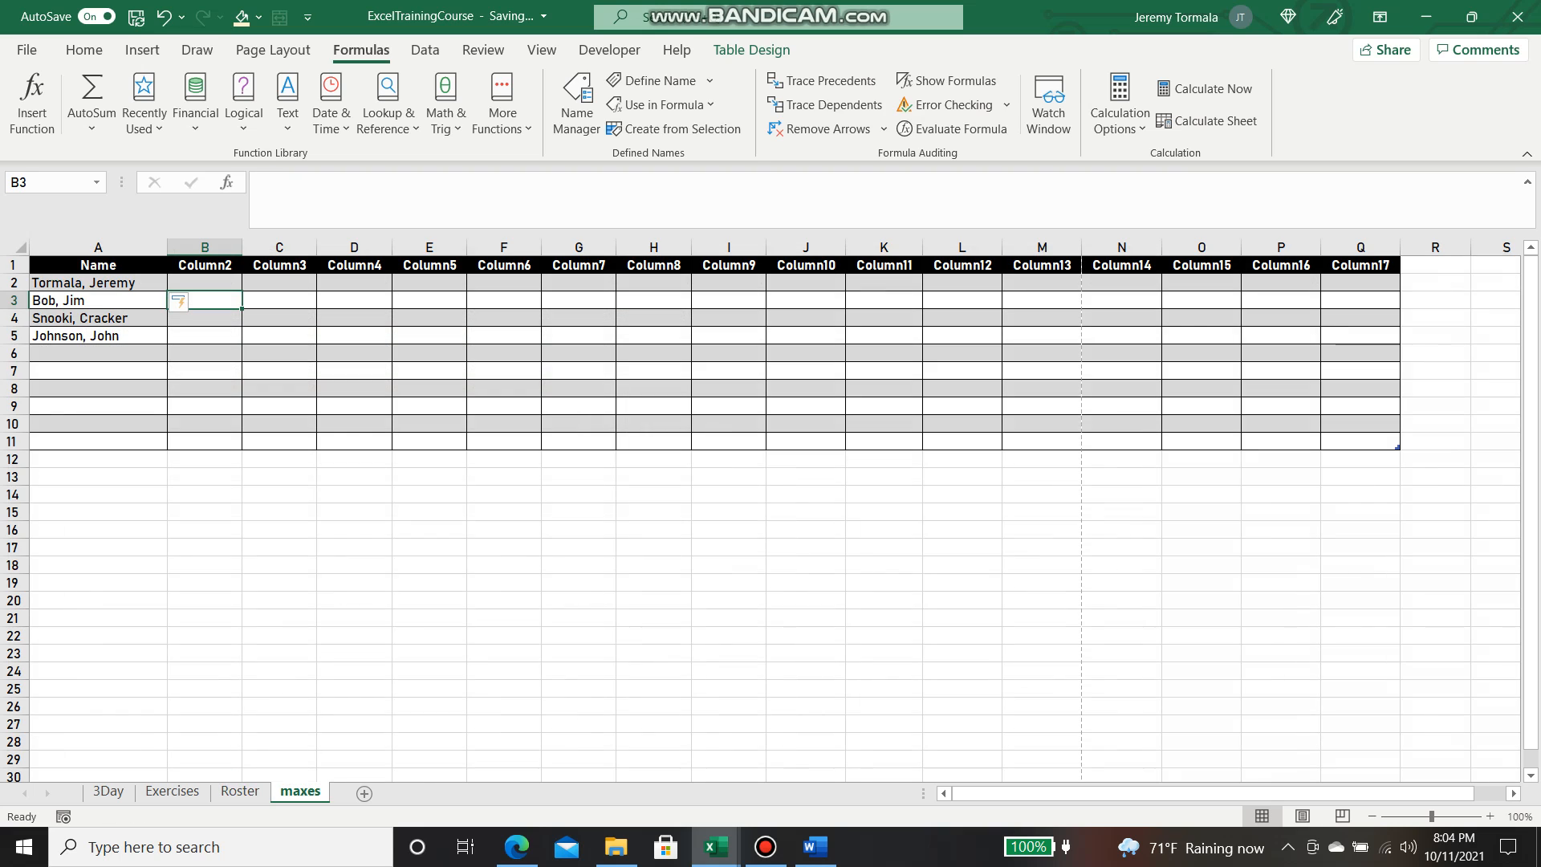
# Rotate the header text in A1:Q1 to 90 degrees and set its horizontal alignment to Center
pyautogui.click(98, 265)
pyautogui.click(204, 265)
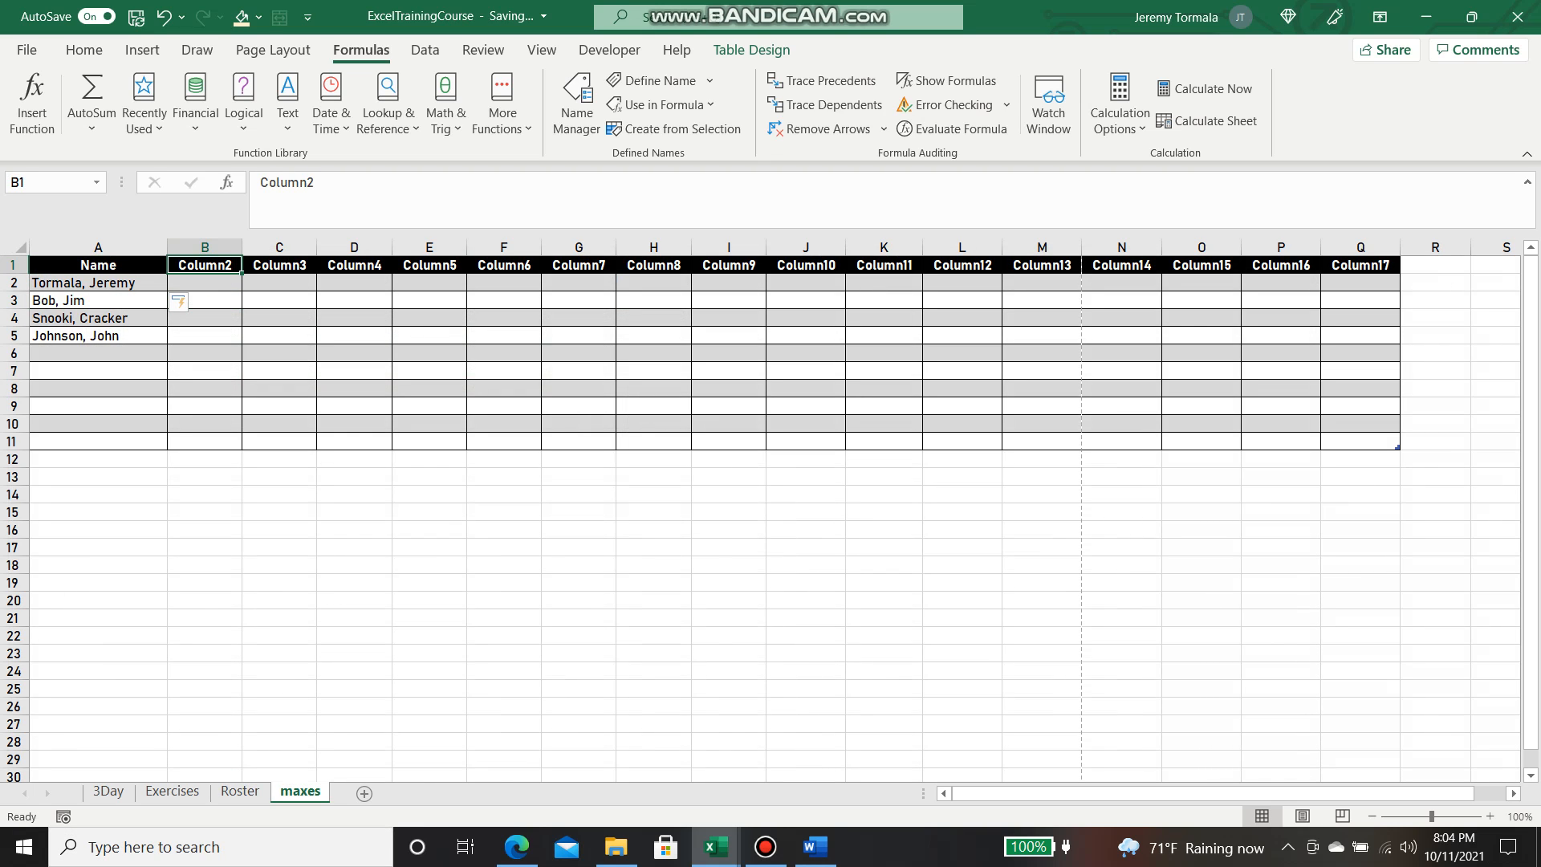
pyautogui.rightClick(150, 265)
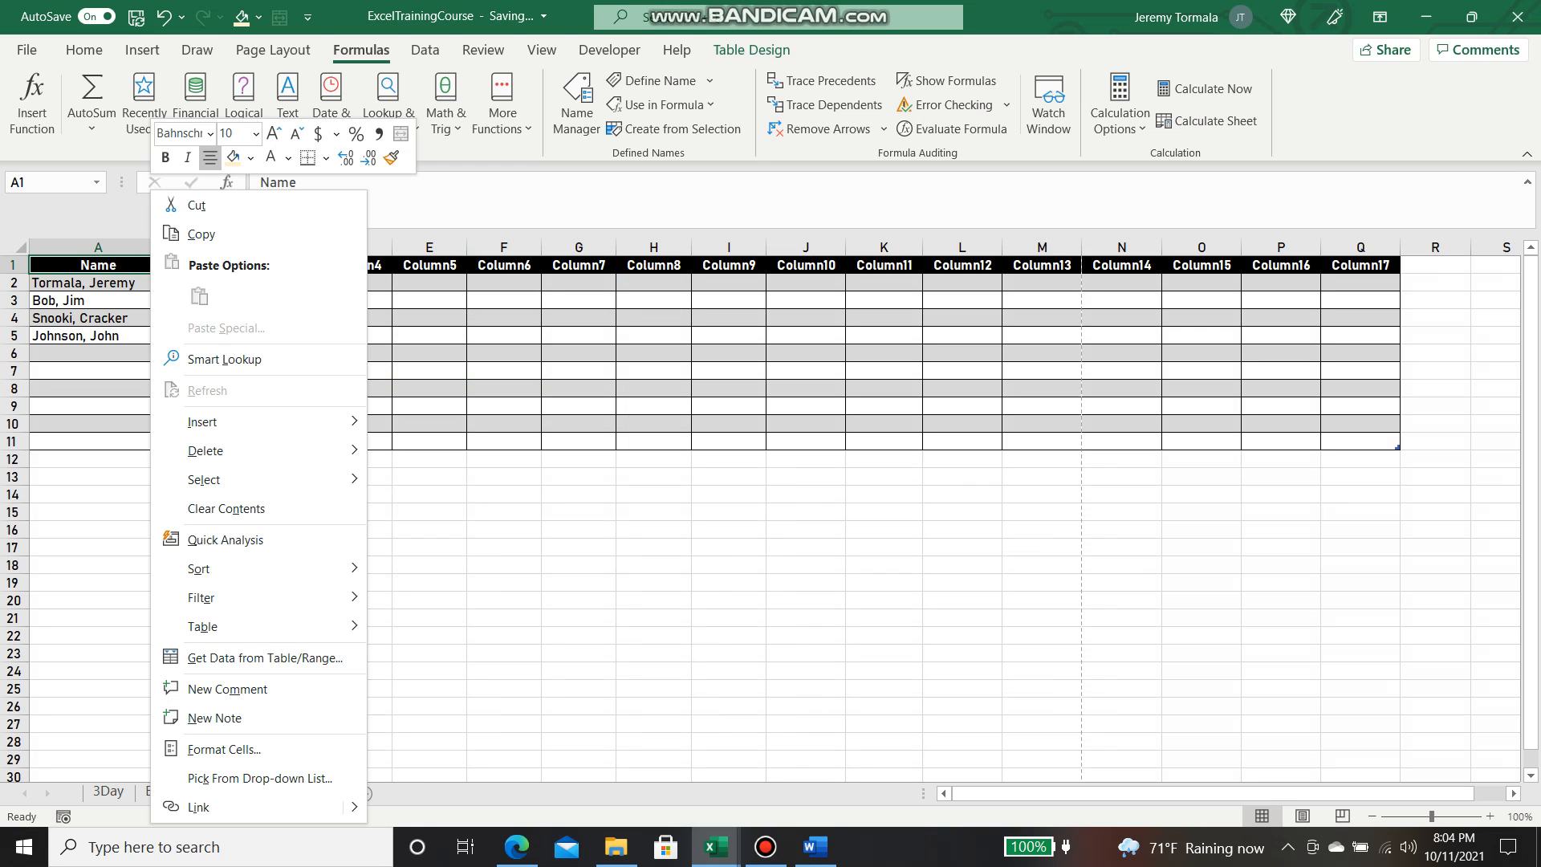
pyautogui.press('Escape')
pyautogui.moveTo(120, 265); pyautogui.dragTo(1365, 266)
pyautogui.rightClick(1353, 265)
pyautogui.click(1252, 750)
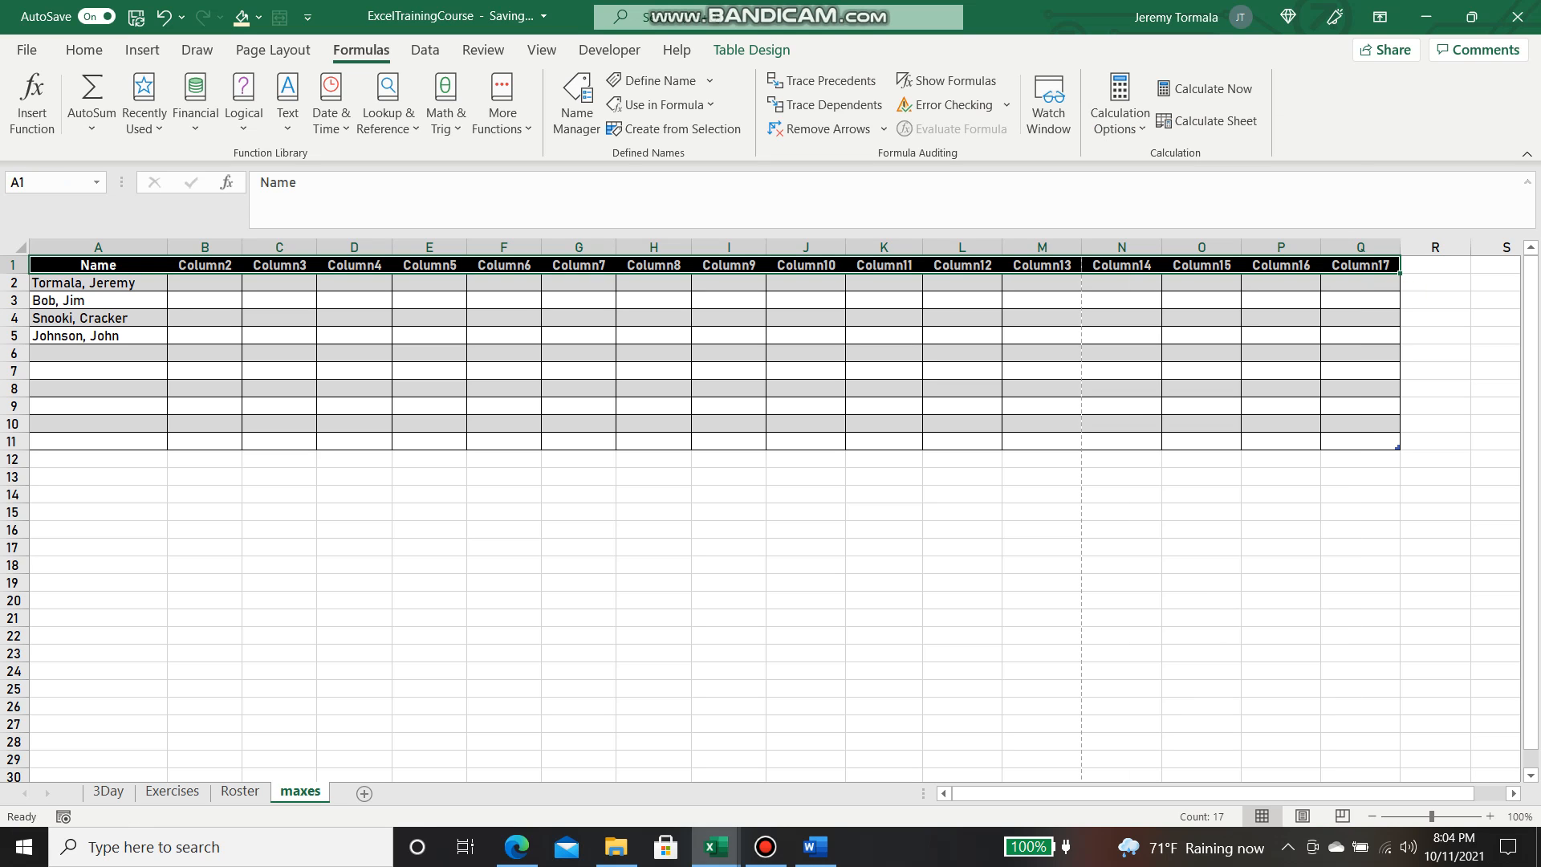
pyautogui.click(1109, 435)
pyautogui.click(1109, 434)
pyautogui.moveTo(1439, 467); pyautogui.dragTo(1388, 415)
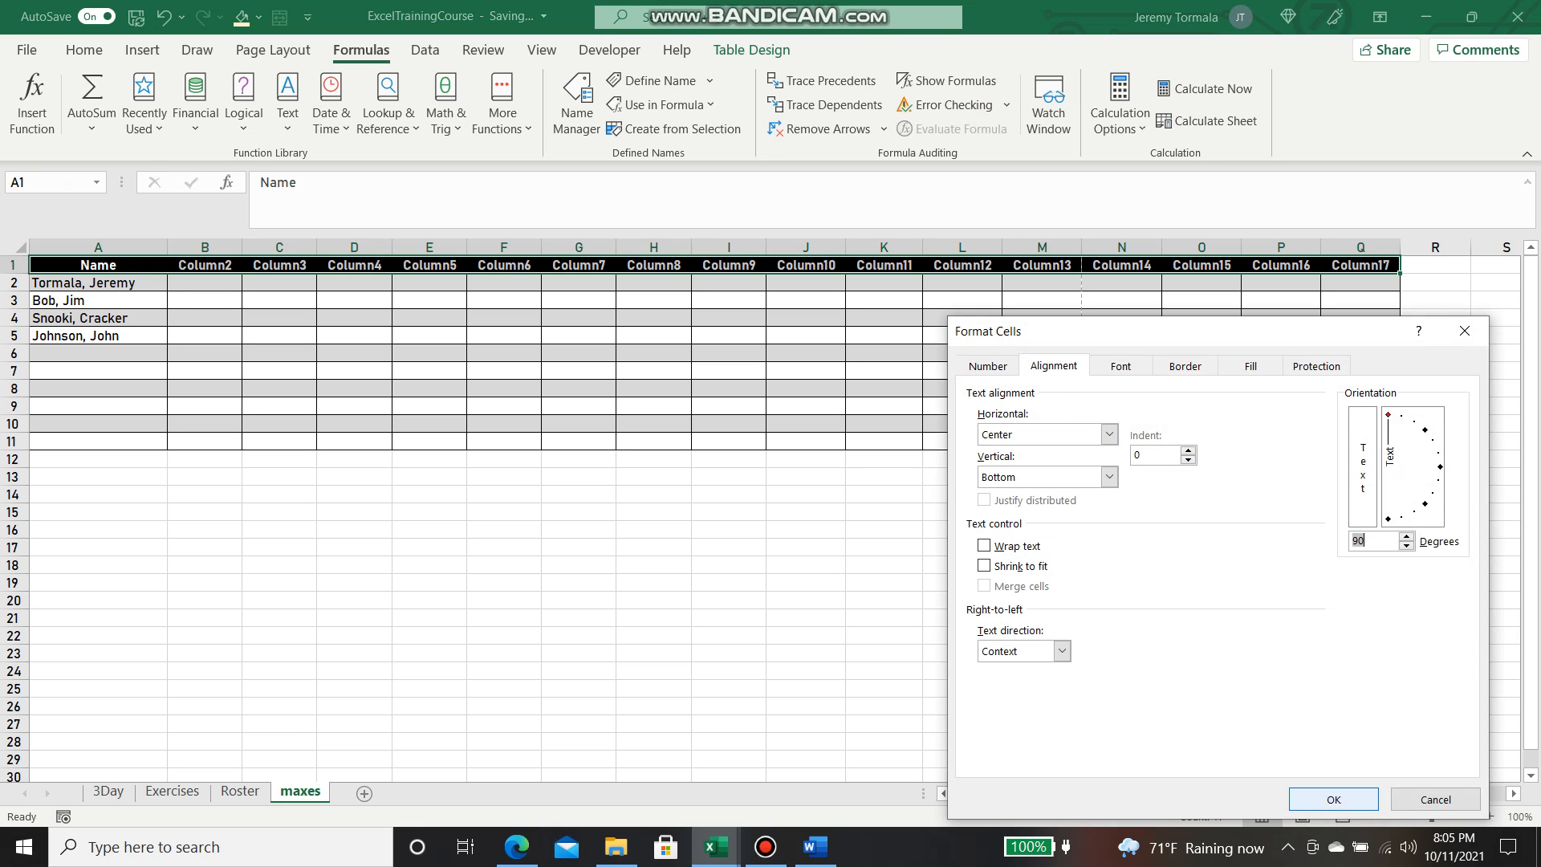
pyautogui.click(1333, 800)
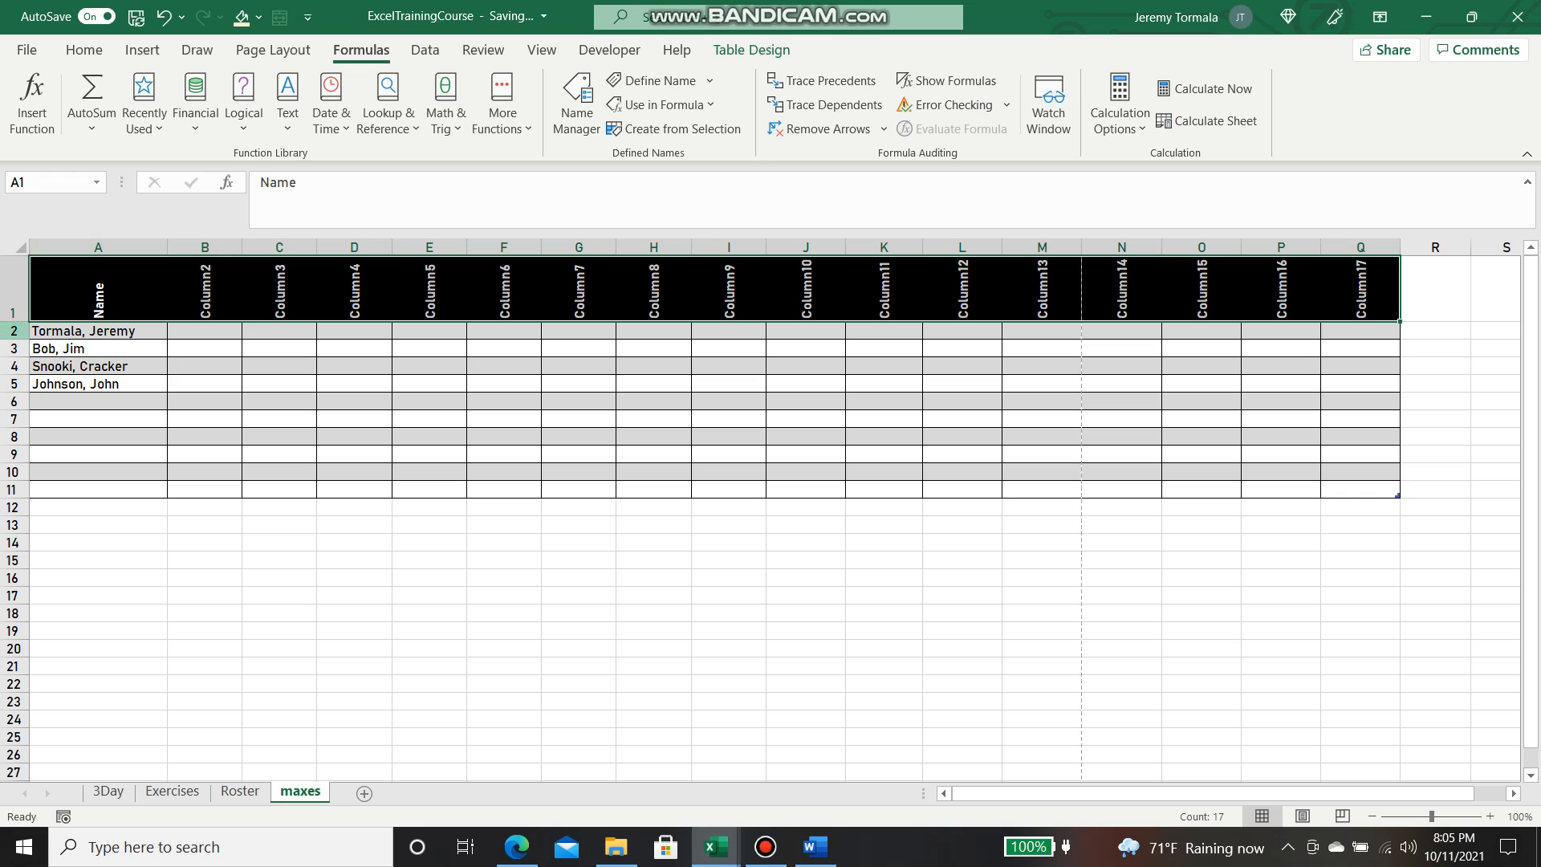
# Make header row 1 taller, then middle-align and wrap the text in A1:Q1
pyautogui.moveTo(15, 321); pyautogui.dragTo(14, 353)
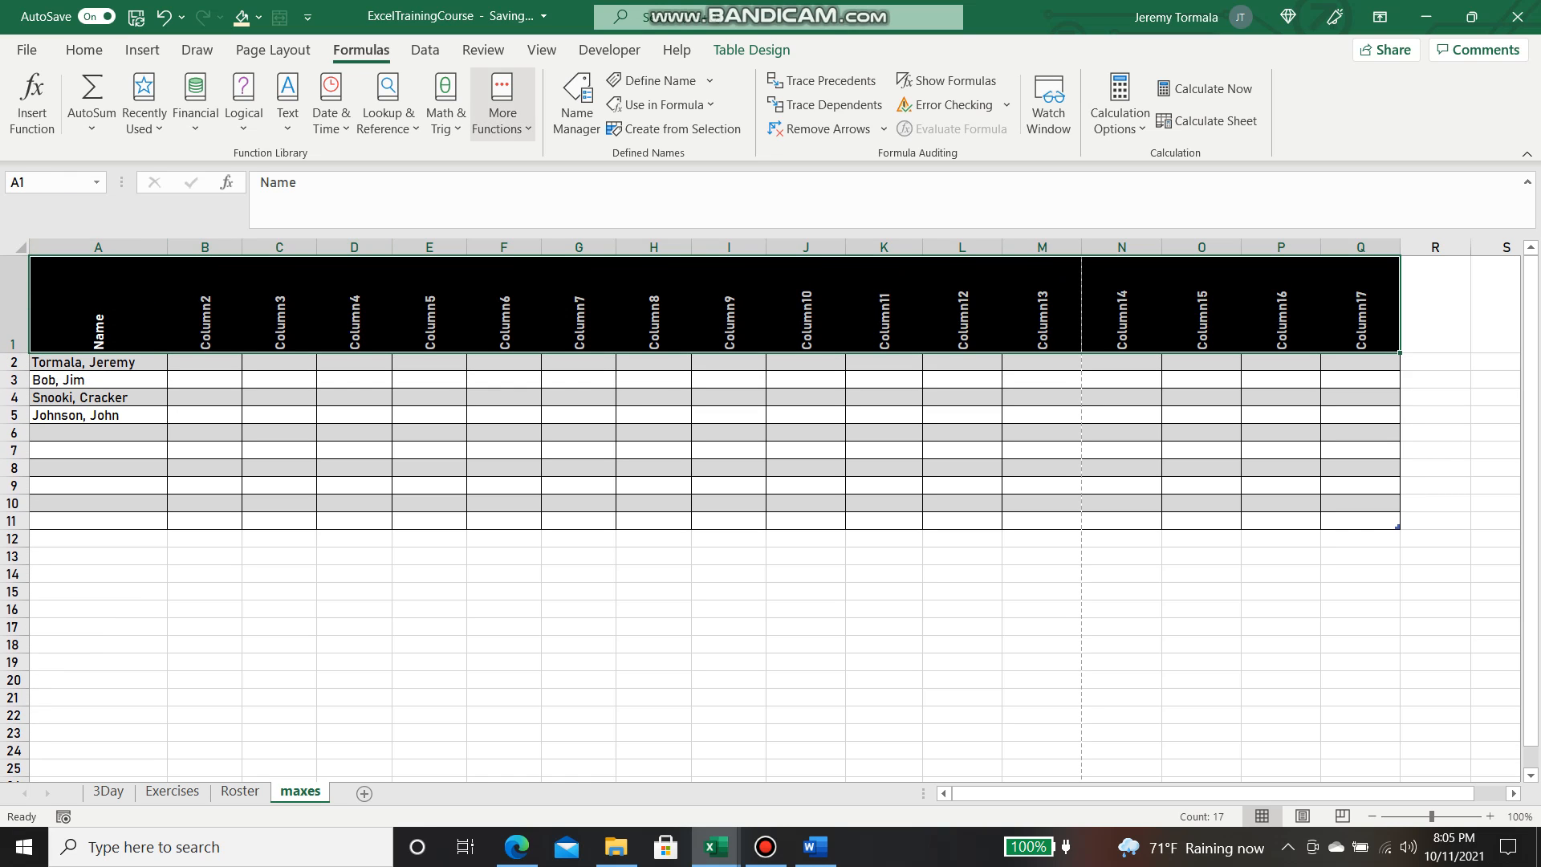
pyautogui.click(84, 49)
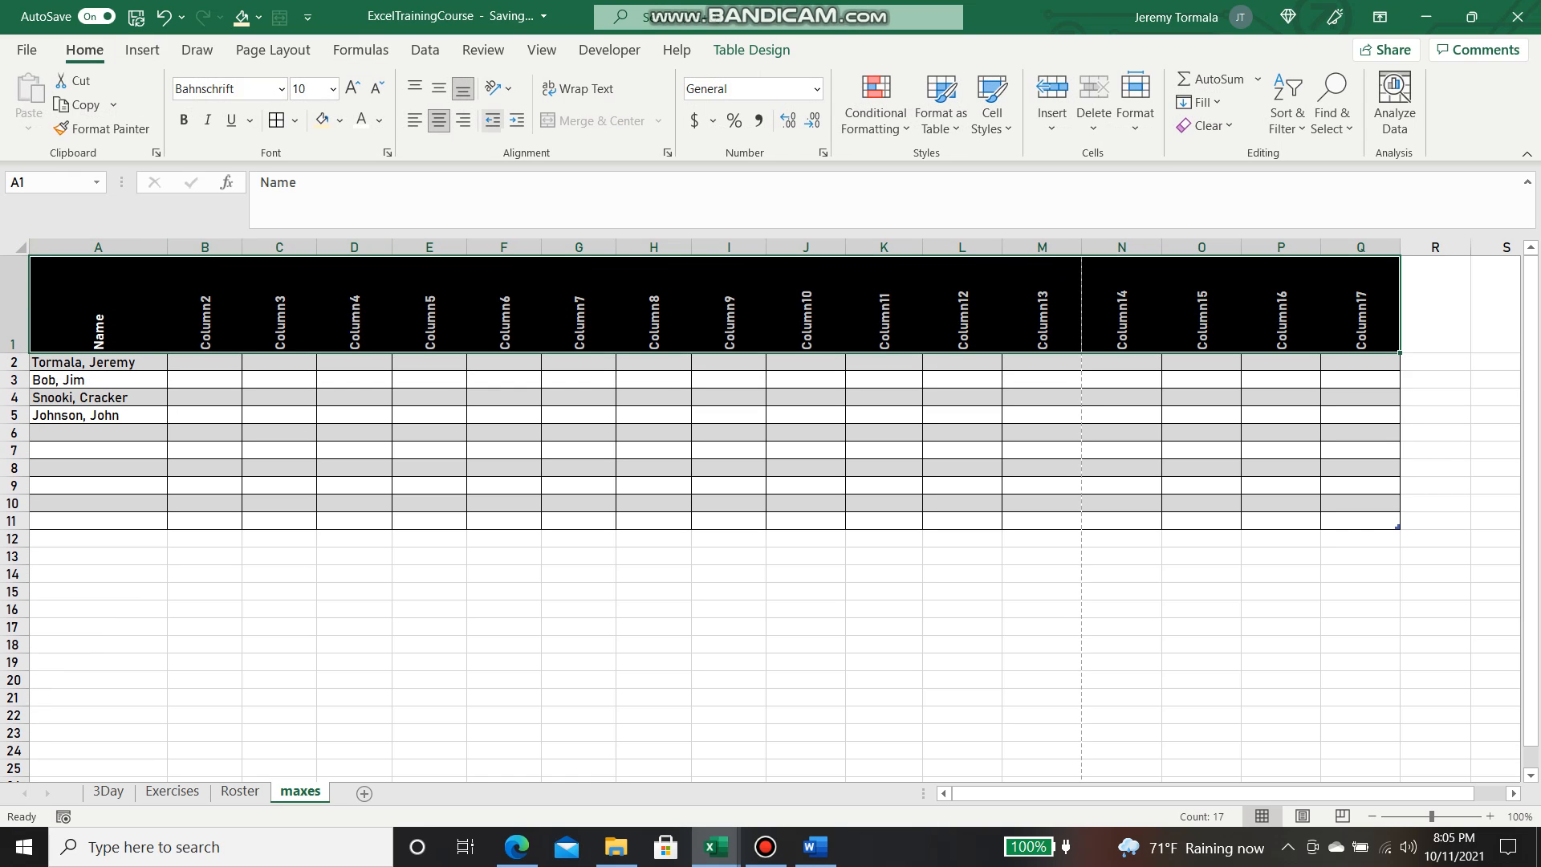
pyautogui.click(438, 88)
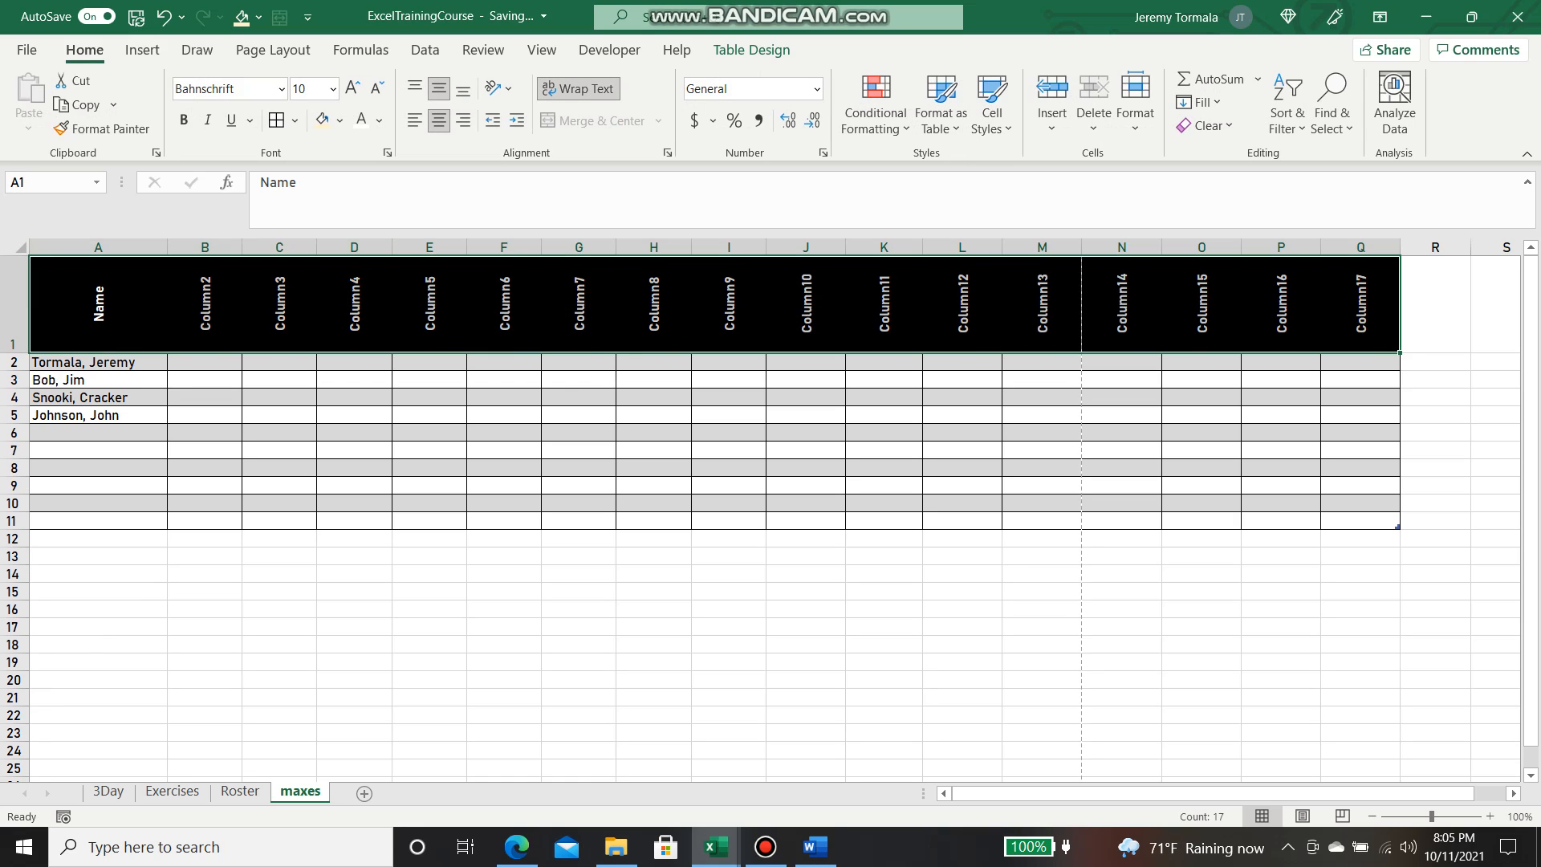
# Name the headers in B1:E1 Clean, TBDL, Back Squat and BB Bench Press
pyautogui.click(204, 304)
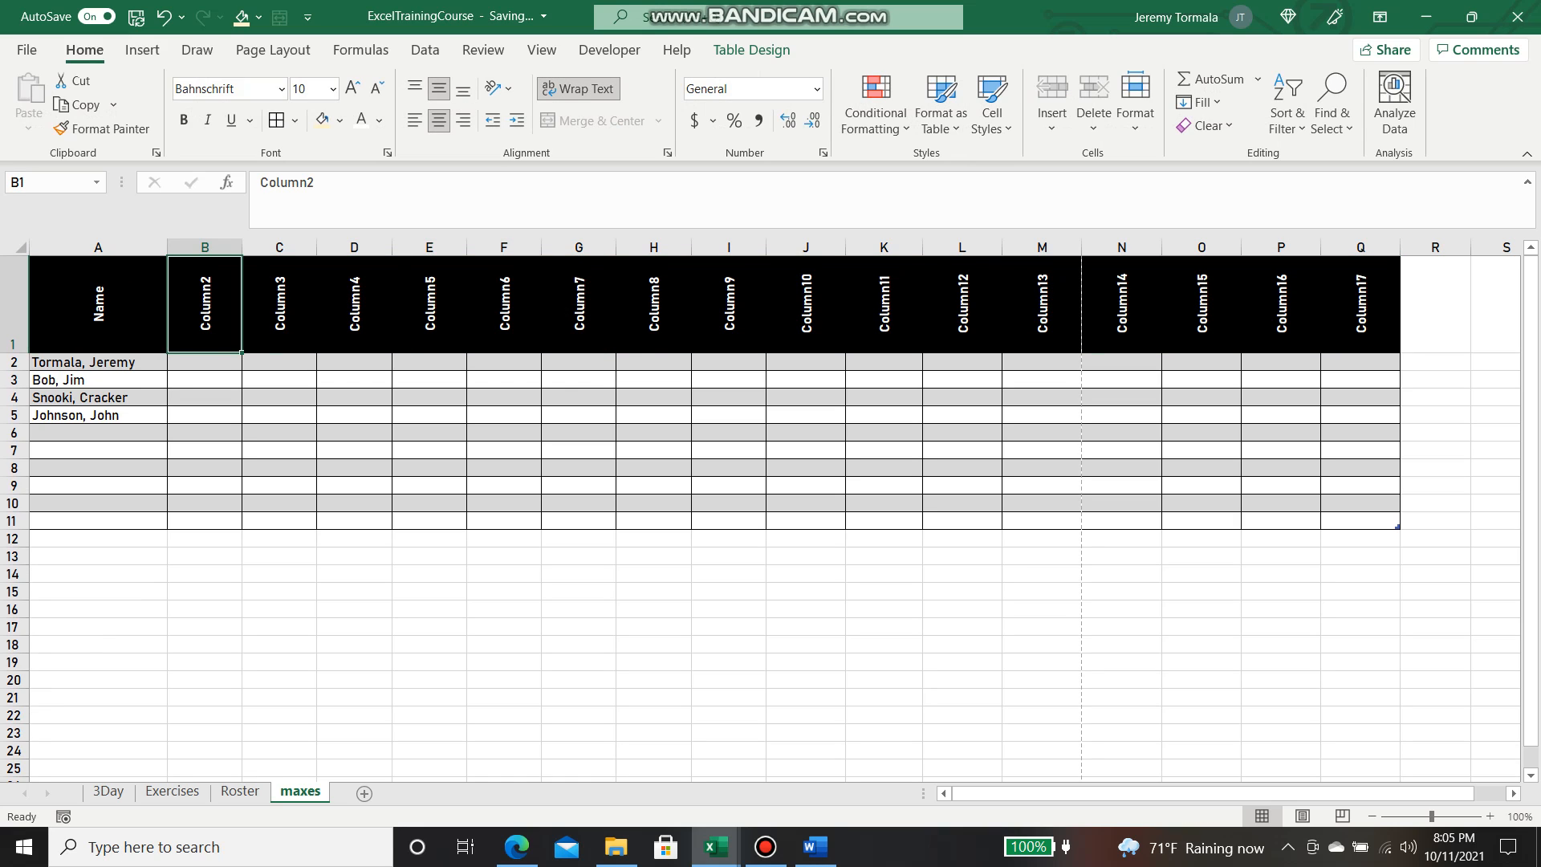
pyautogui.write('Clean')
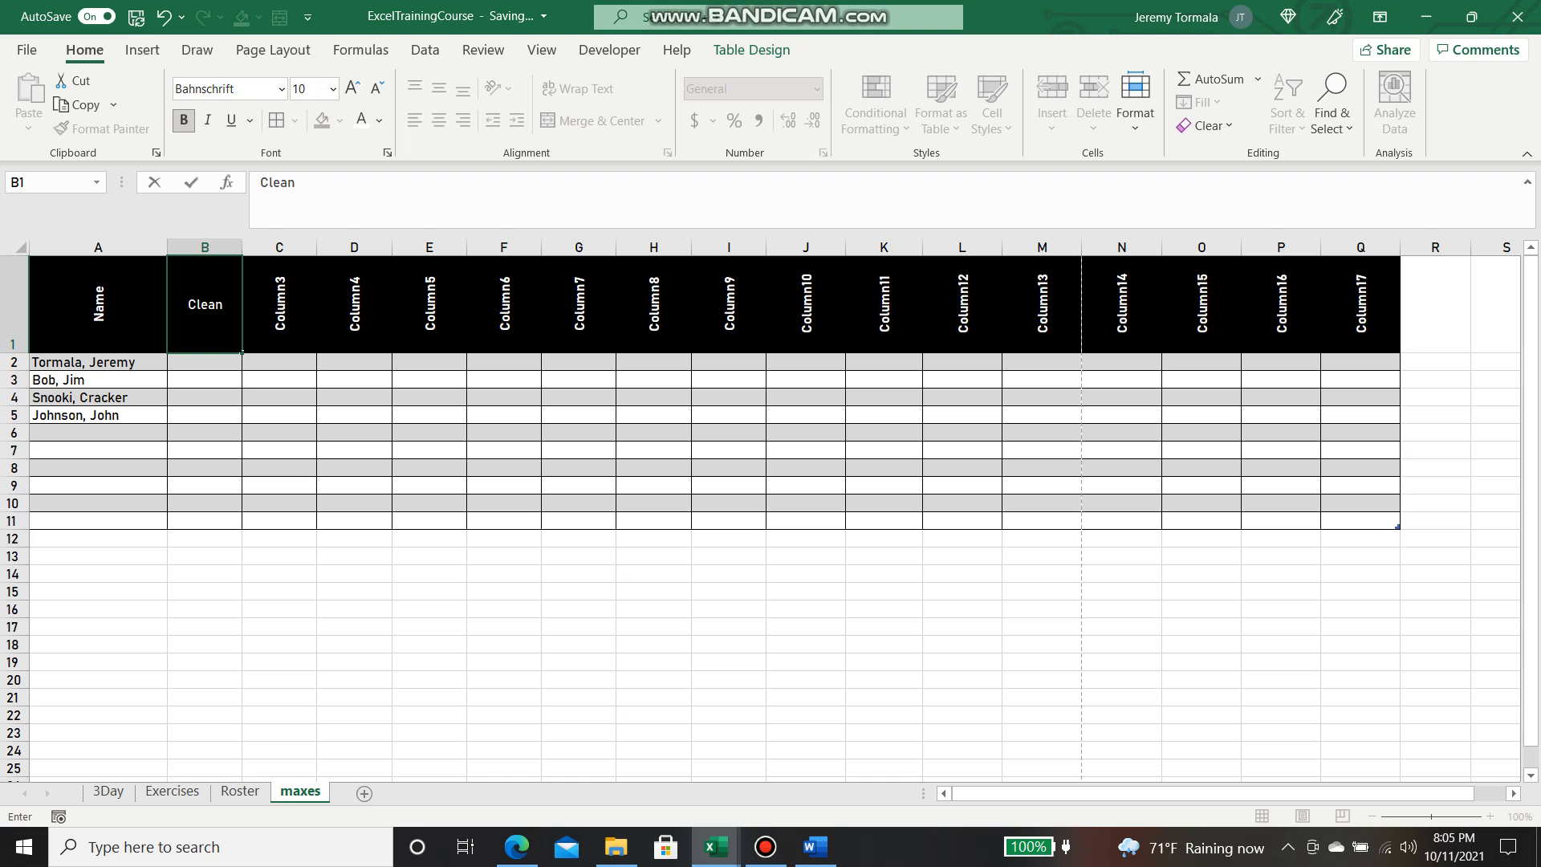
pyautogui.press('Tab')
pyautogui.write('TBDL')
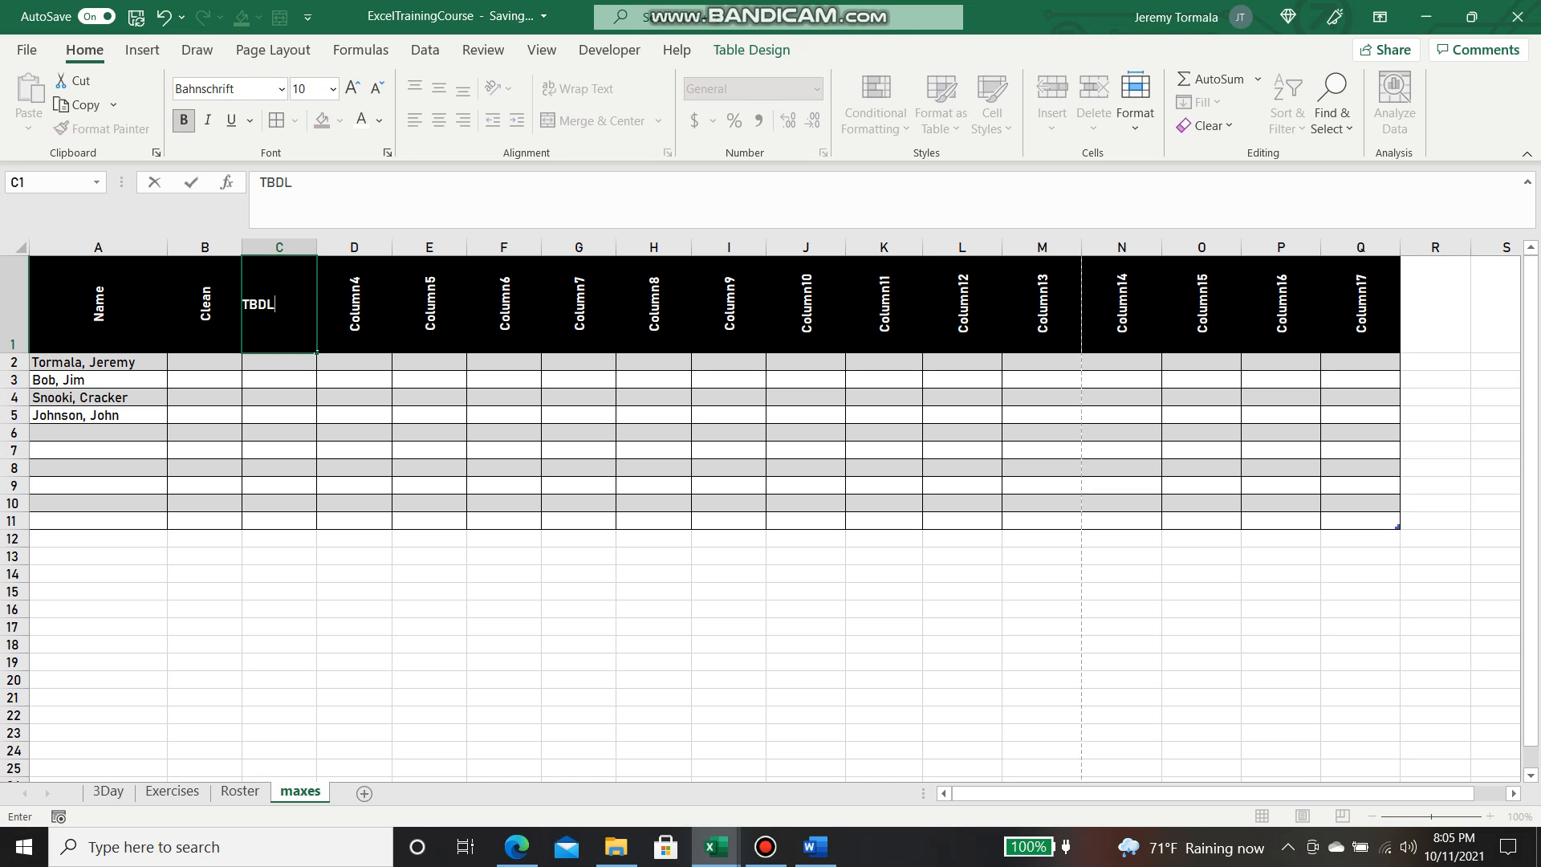
pyautogui.press('Tab')
pyautogui.write('Back Squat')
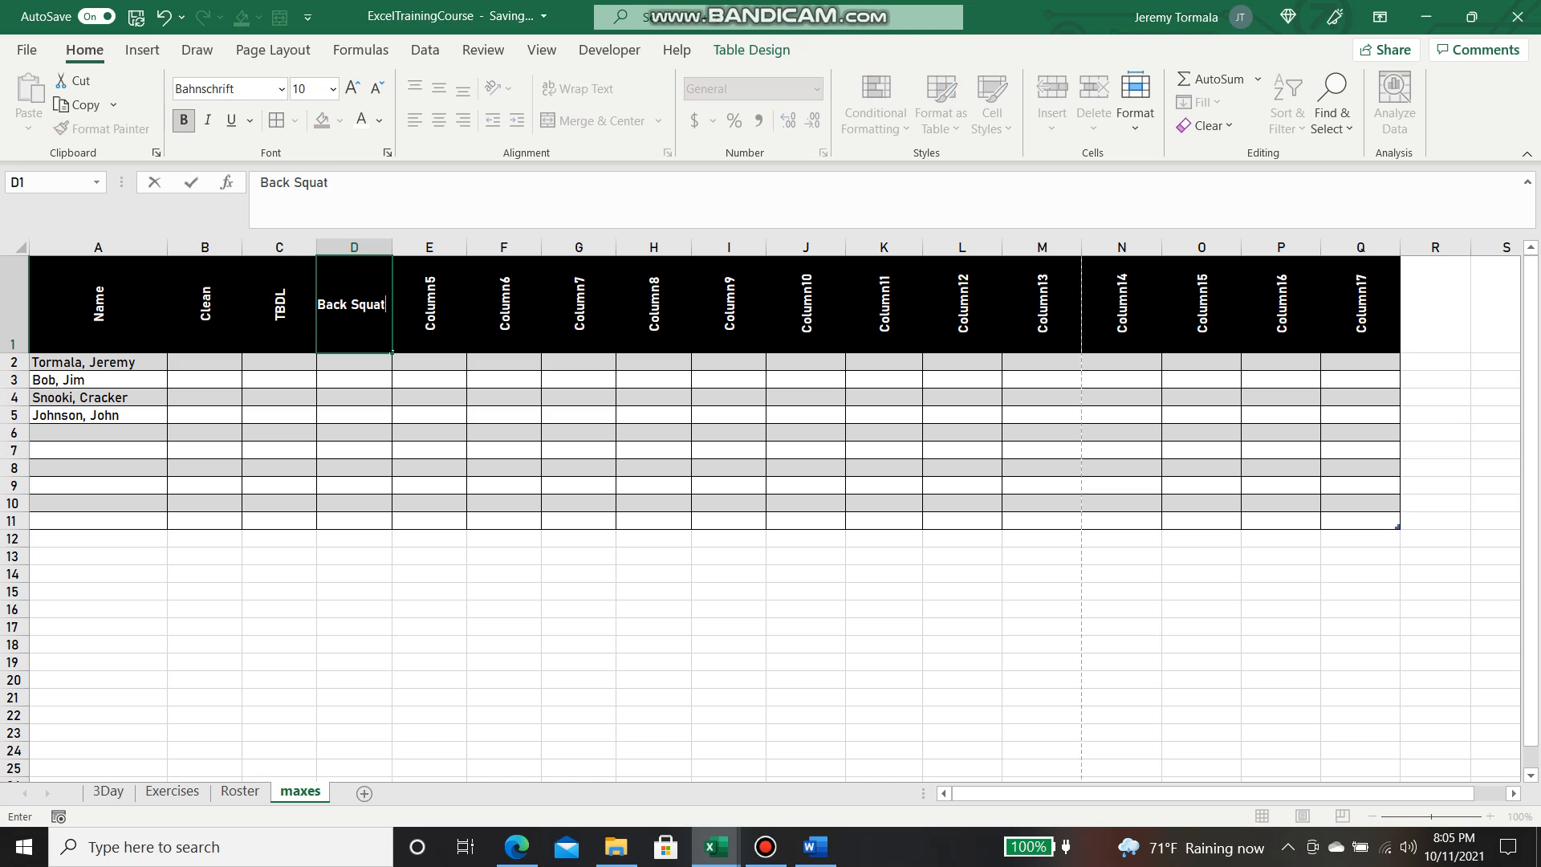
pyautogui.press('Tab')
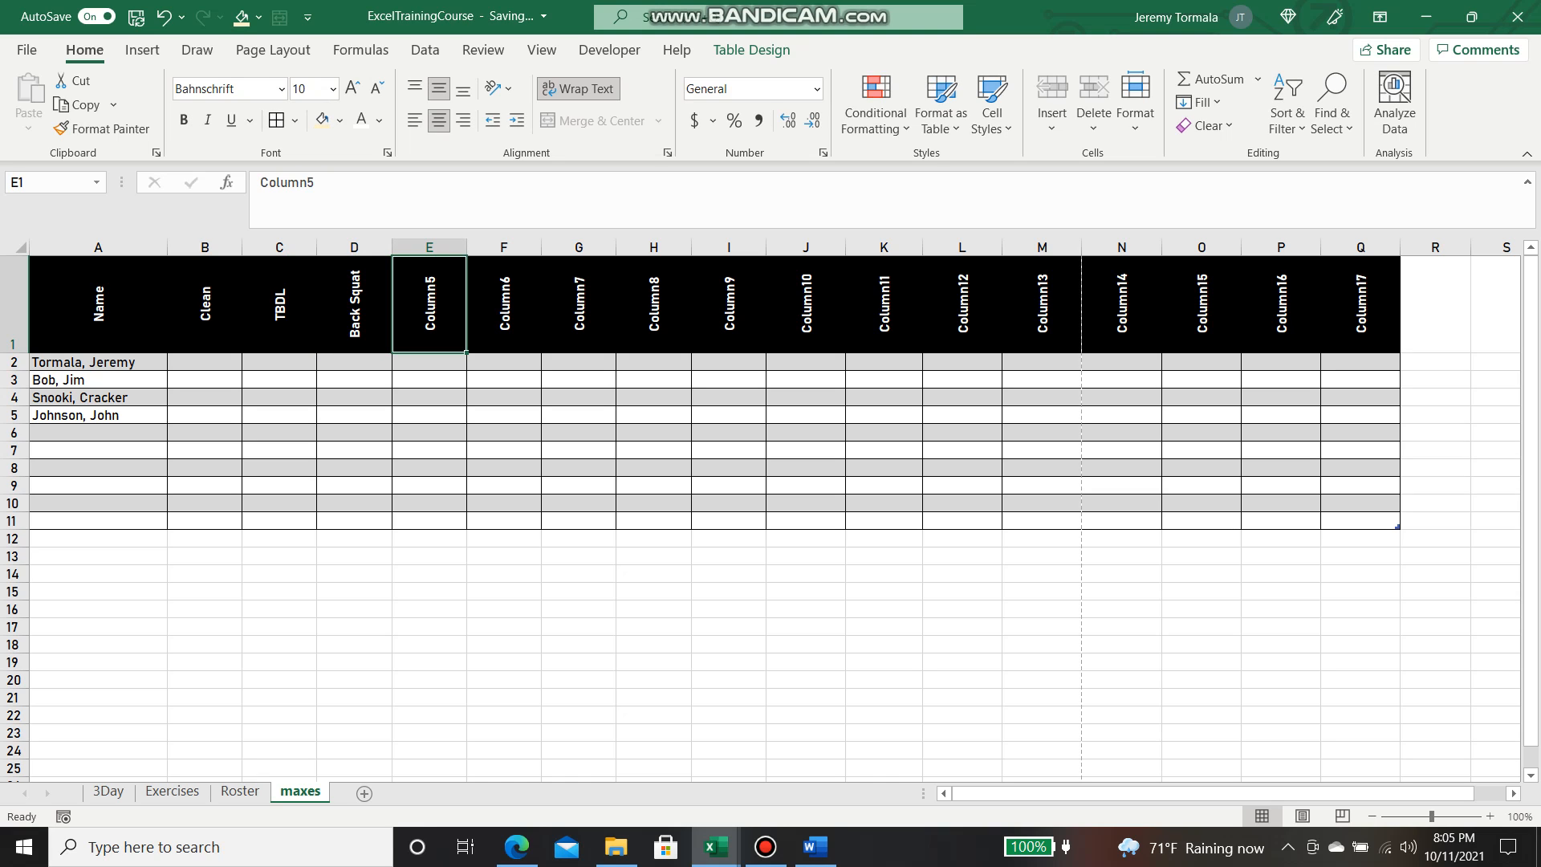
pyautogui.write('BB')
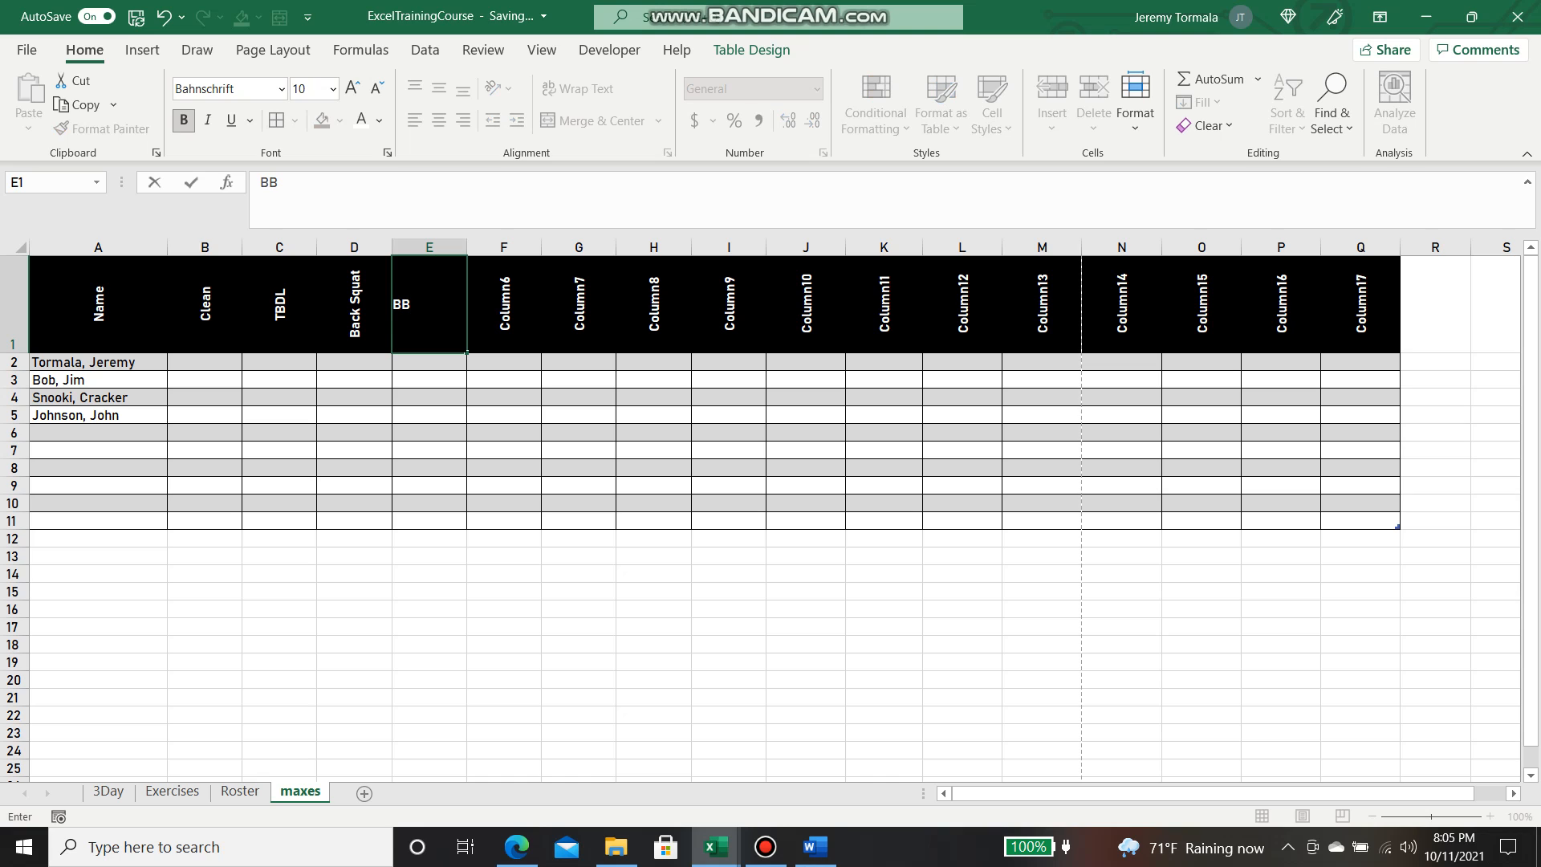
pyautogui.write(' Bench Press')
pyautogui.press('Tab')
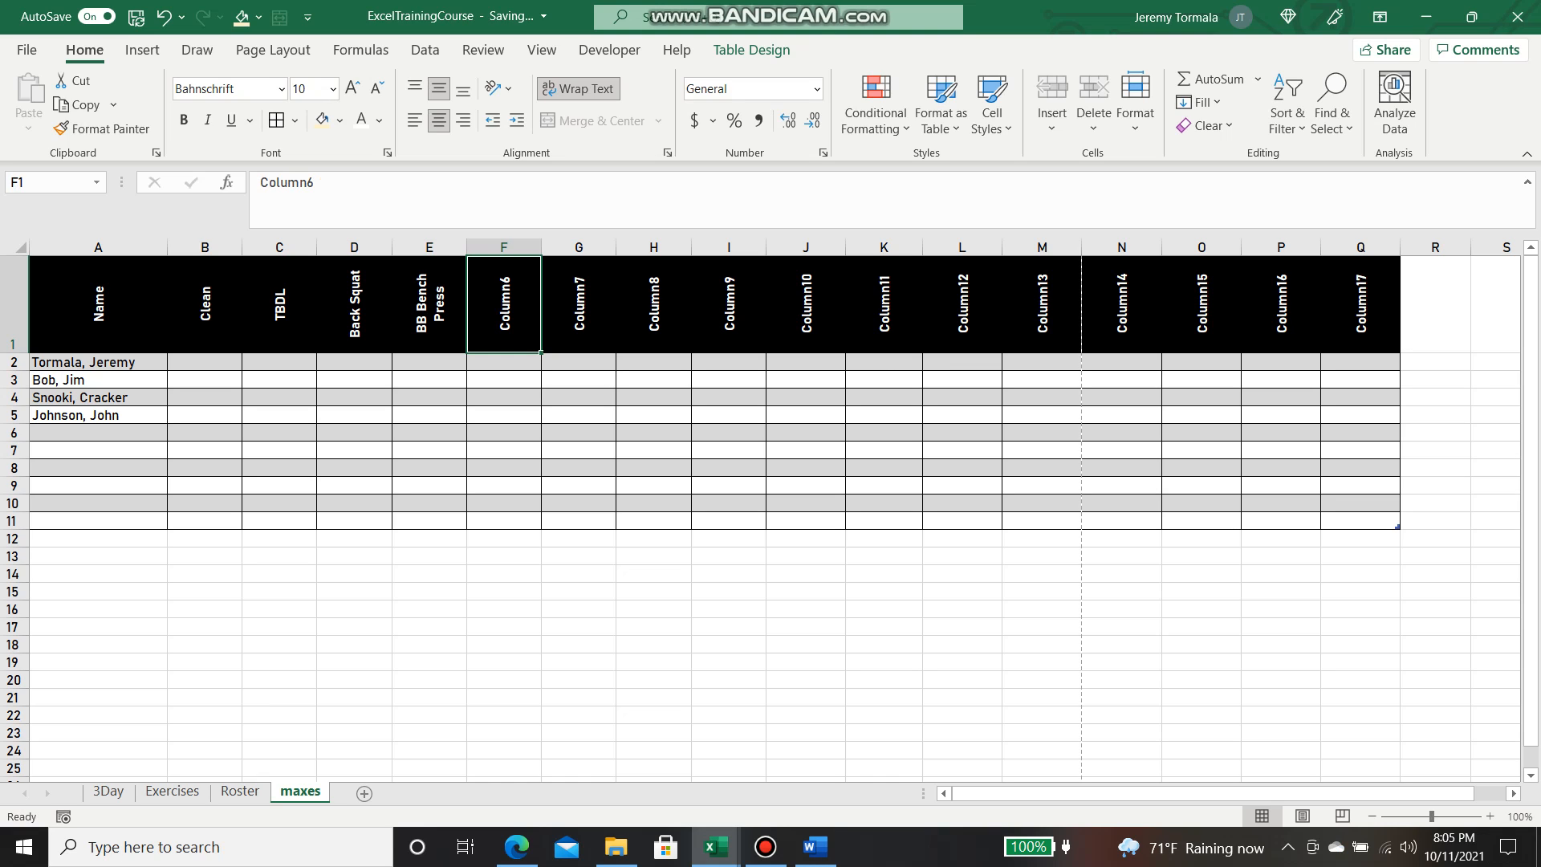
# Name the headers in F1:H1 Split Squat, Front Squat and RFE Split Squat
pyautogui.write('Split Squat')
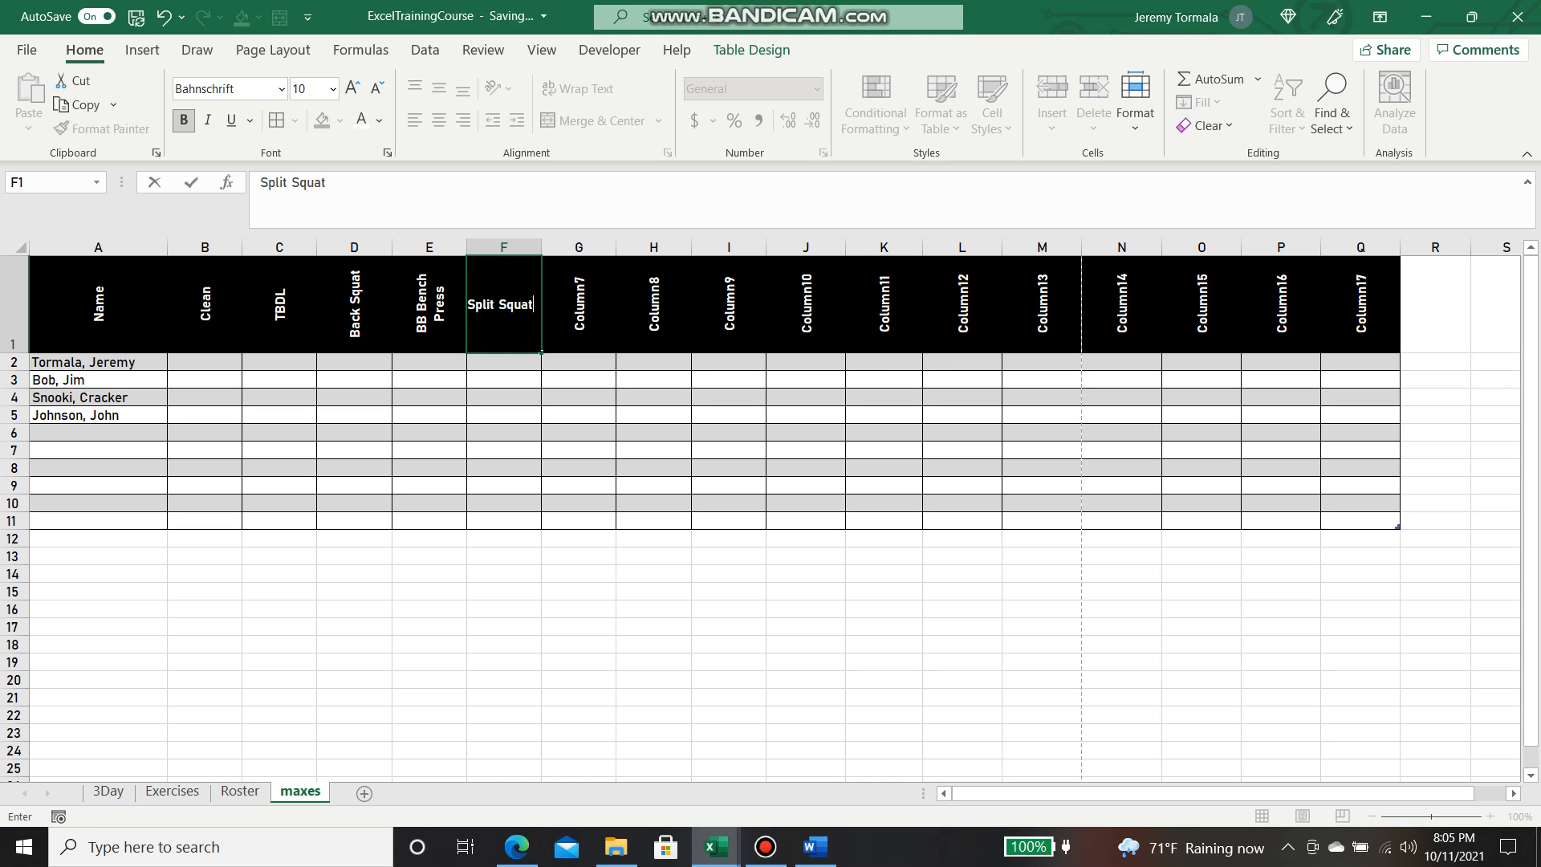
pyautogui.press('Tab')
pyautogui.write('F')
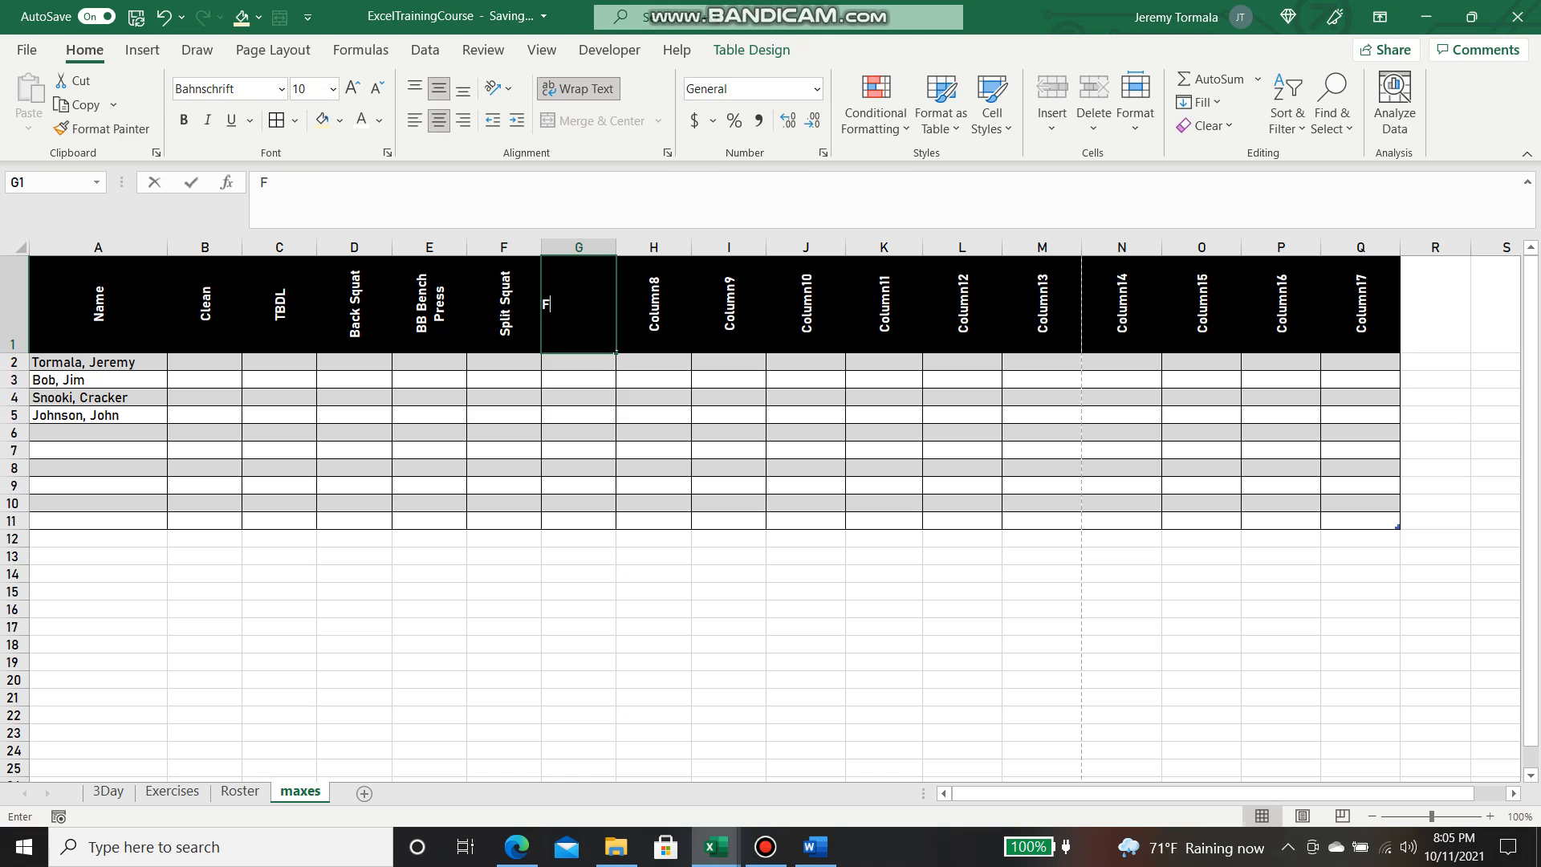
pyautogui.write('ront Squat')
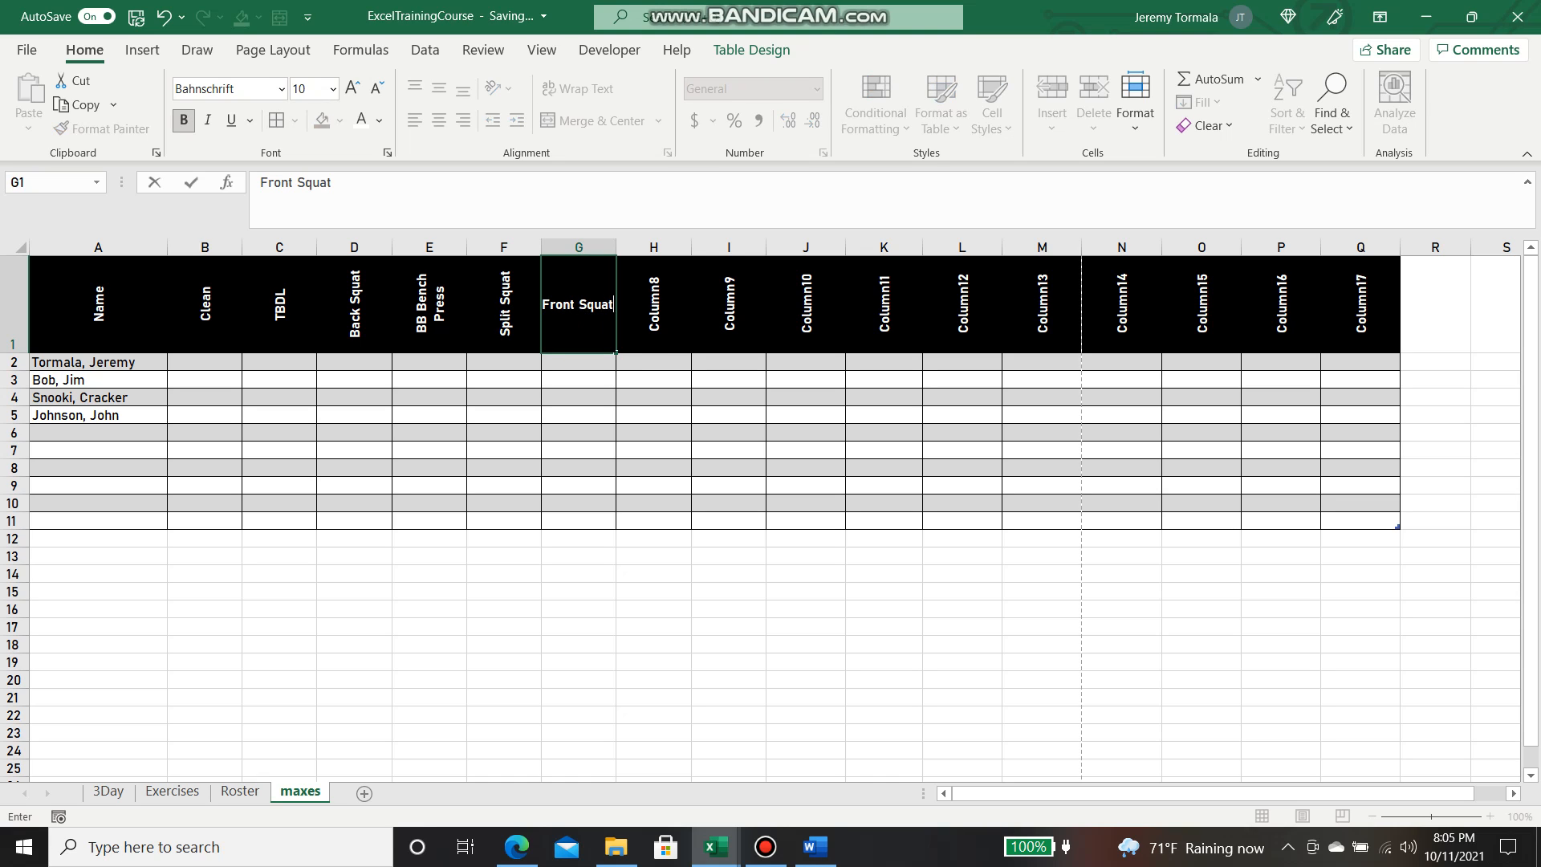
pyautogui.press('Tab')
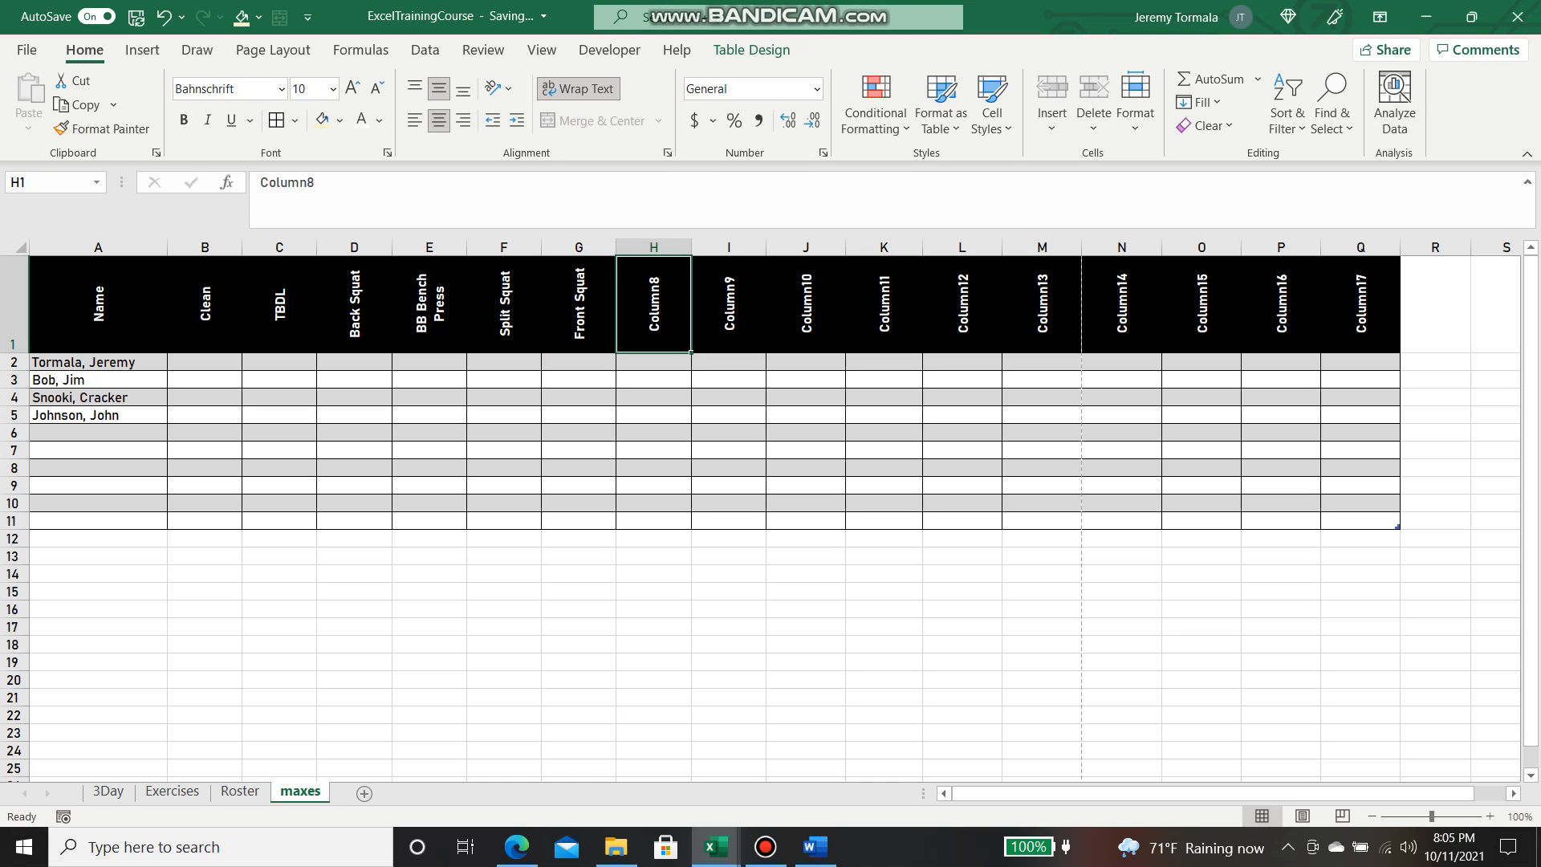
pyautogui.write('RFE Sp')
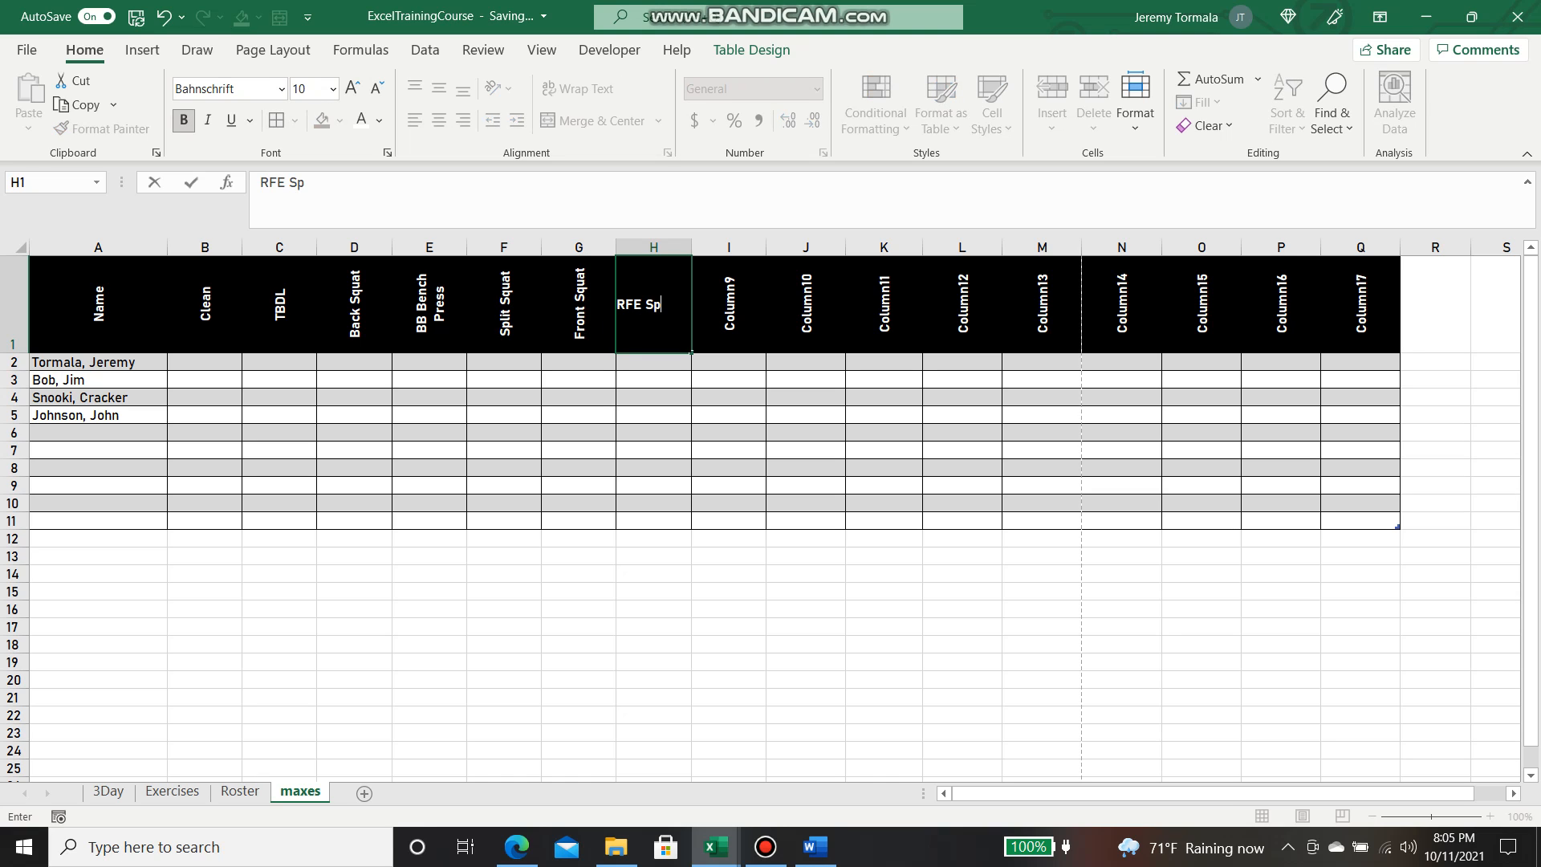
pyautogui.write('lit Squat')
pyautogui.press('Return')
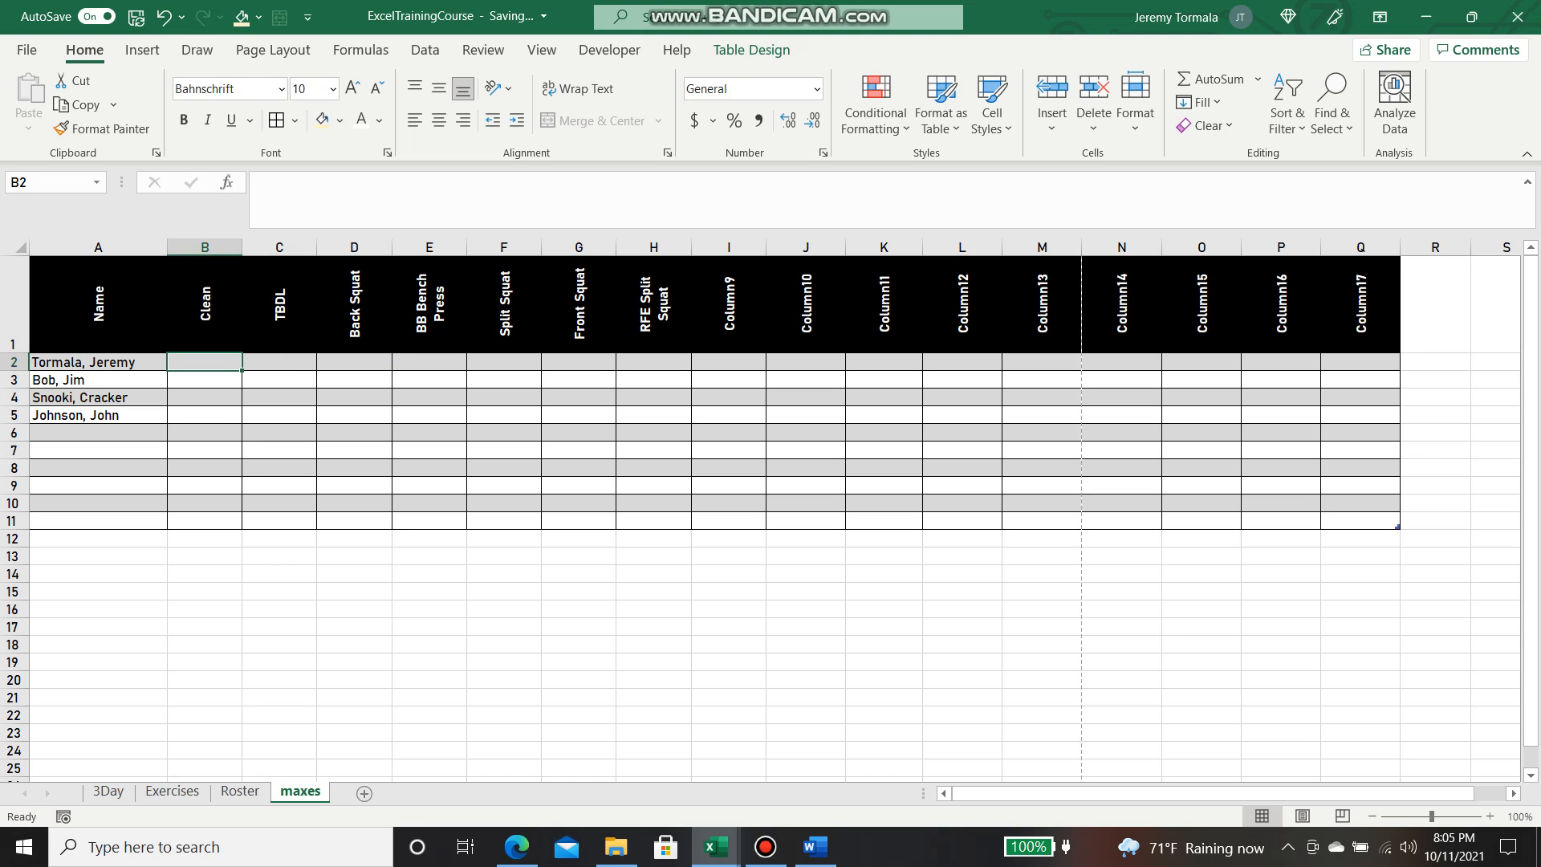
# Name the header in I1 Hip Lift and the header in J1 SL Hip Lift
pyautogui.click(653, 304)
pyautogui.moveTo(654, 362); pyautogui.dragTo(647, 397)
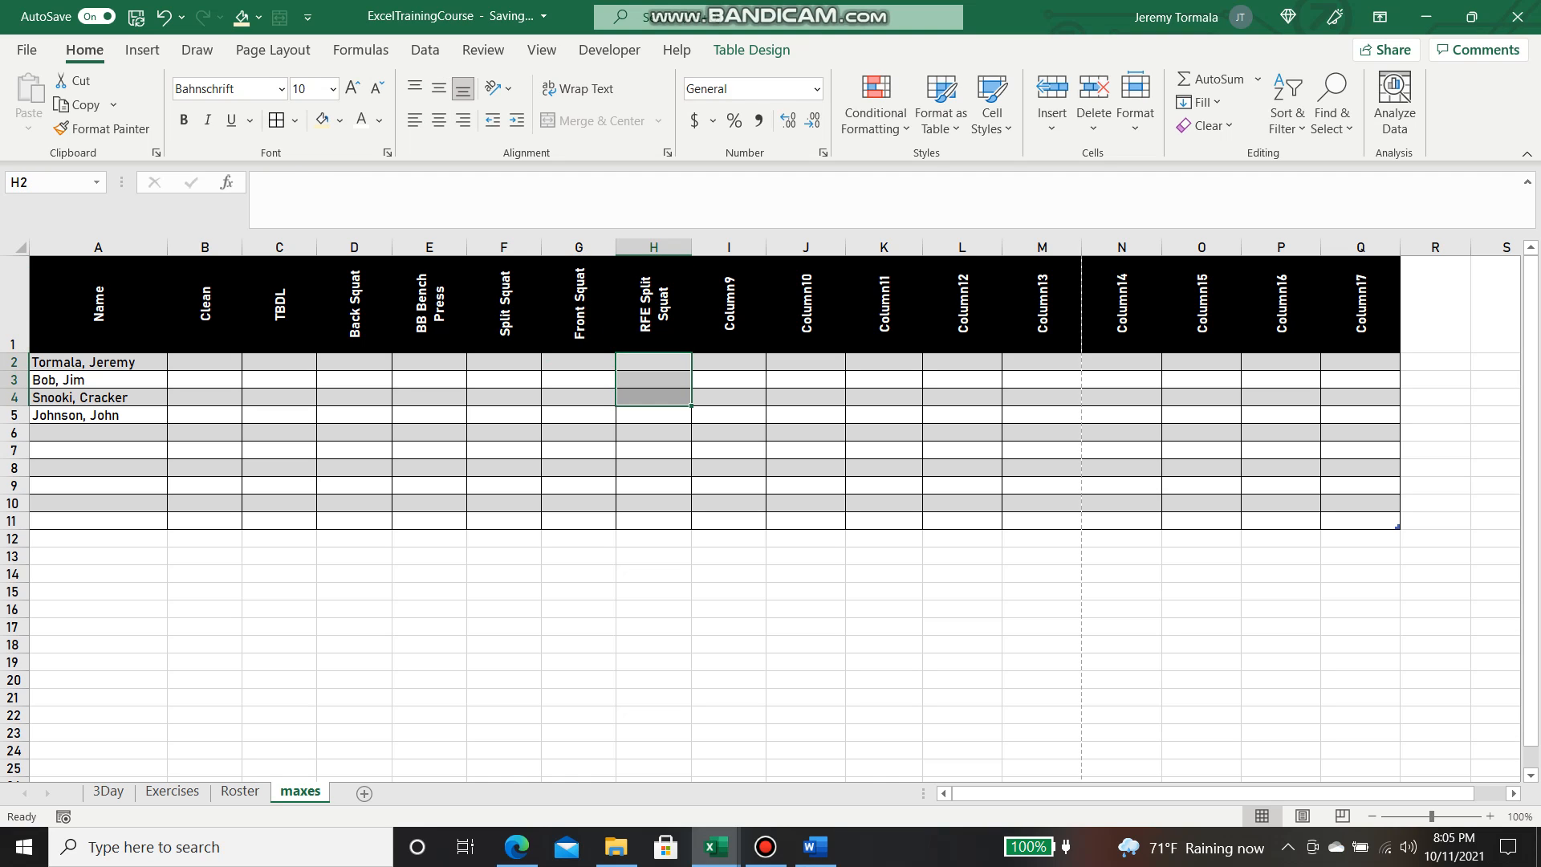
pyautogui.click(653, 304)
pyautogui.click(729, 304)
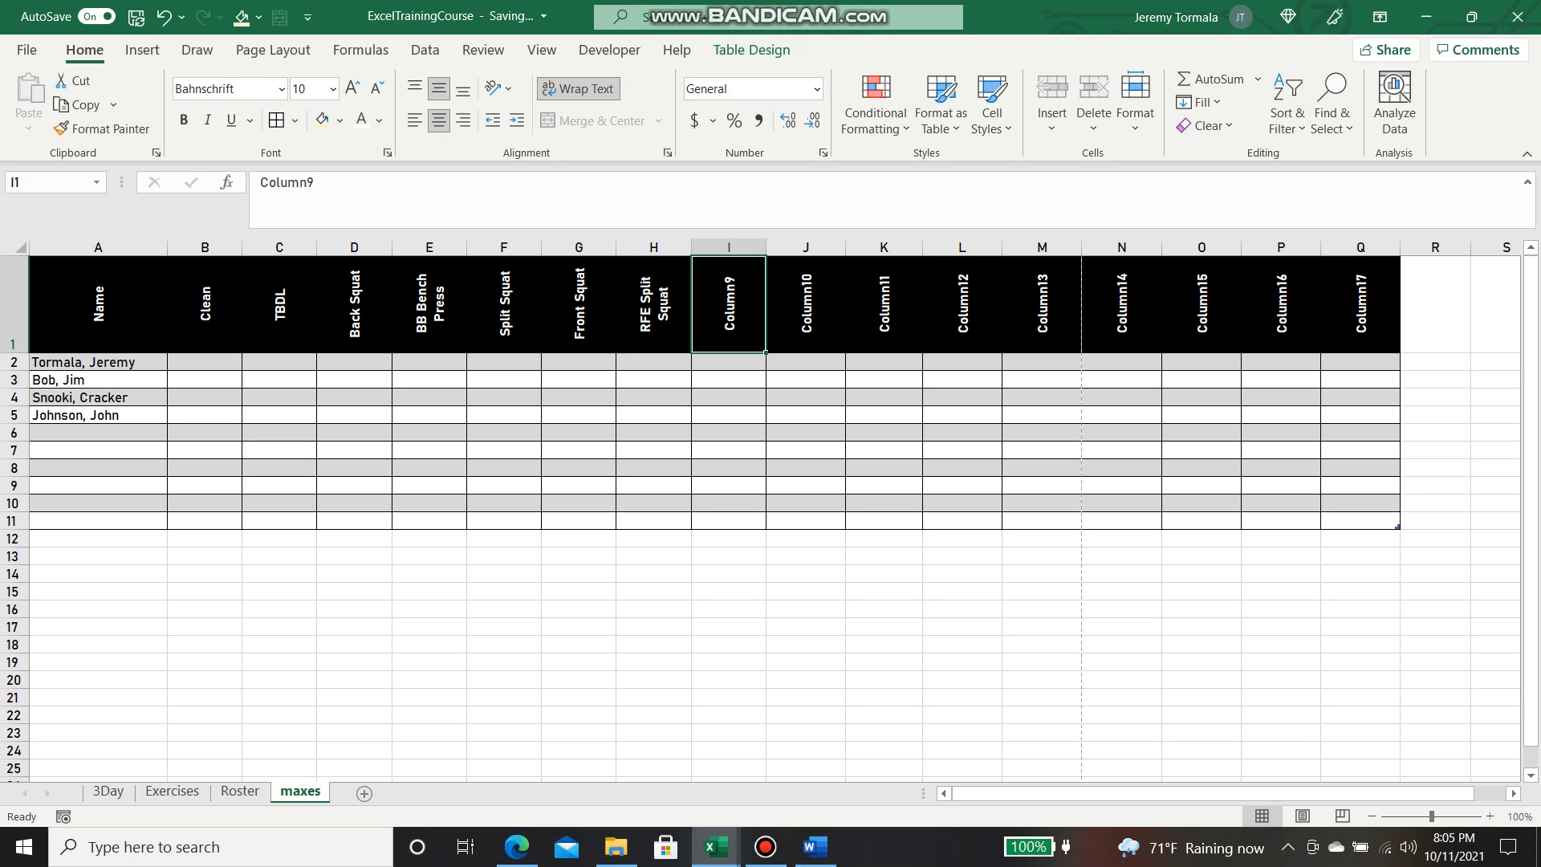
pyautogui.write('Hip Lift')
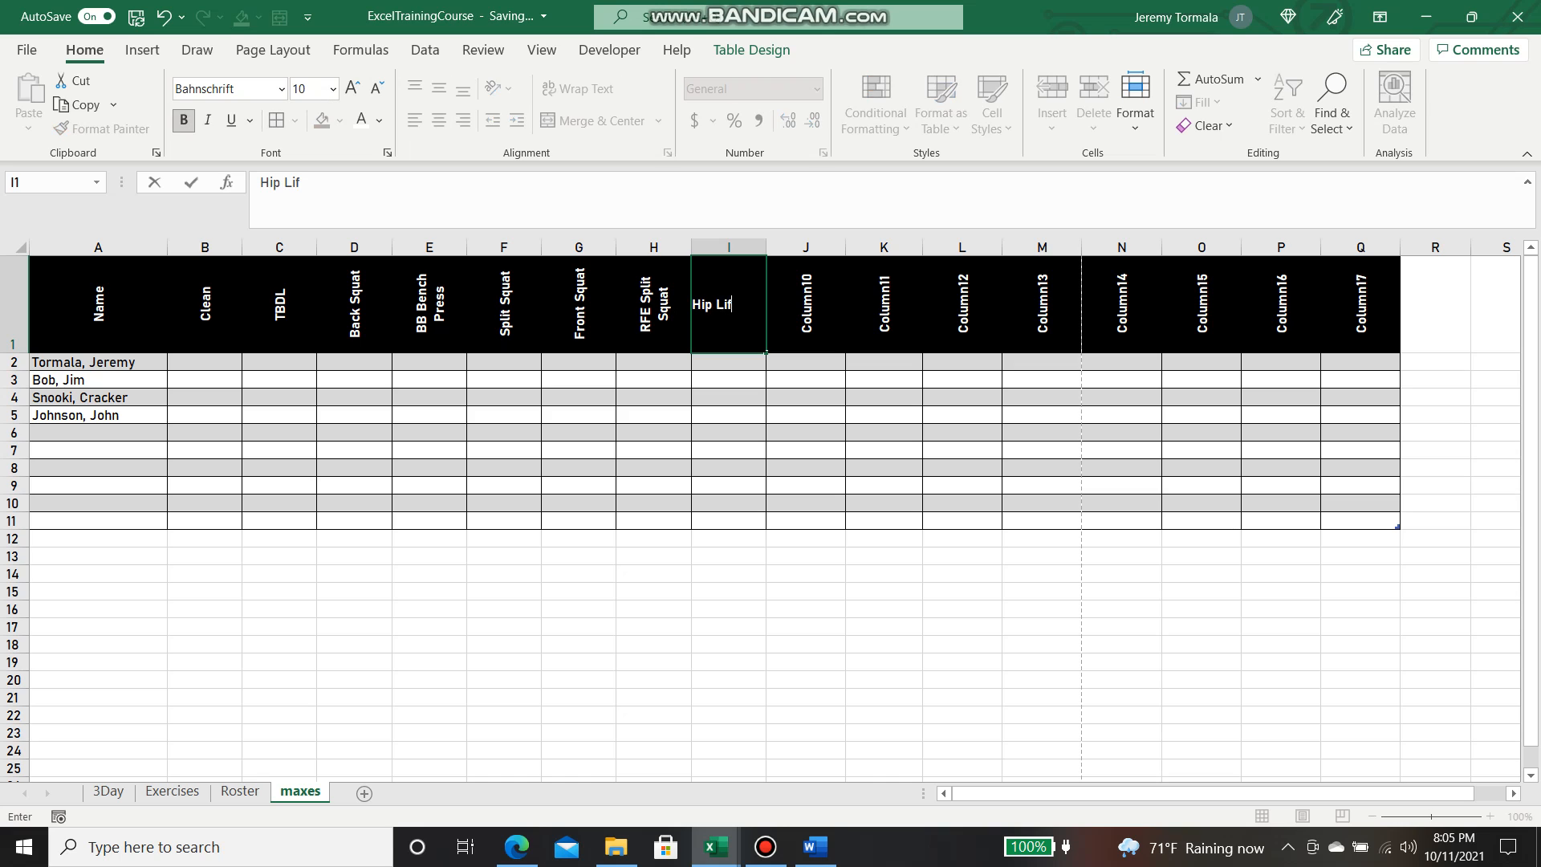
pyautogui.press('Tab')
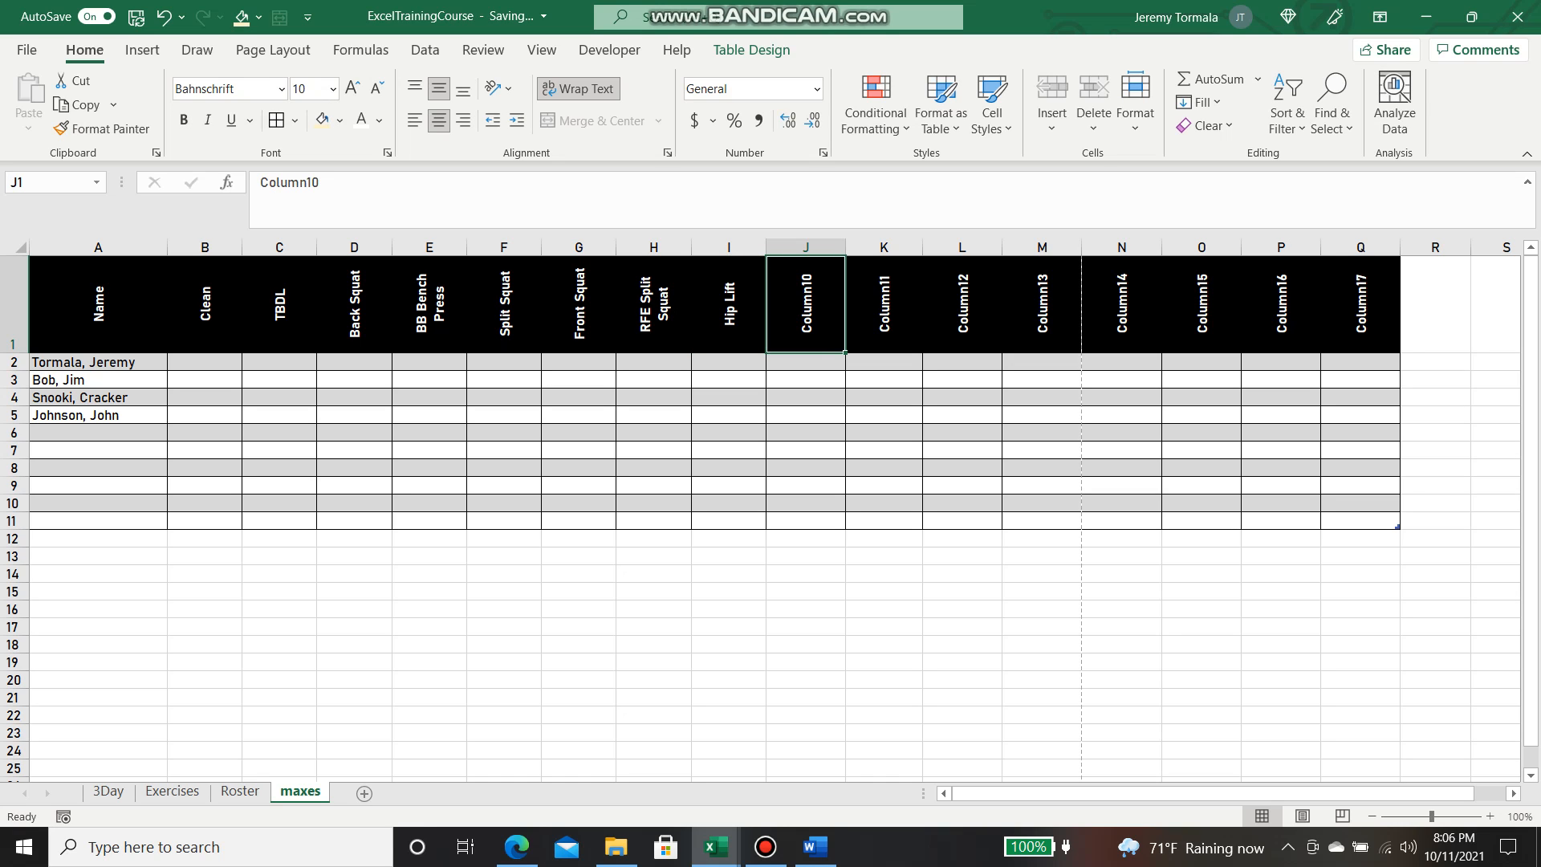
pyautogui.click(729, 304)
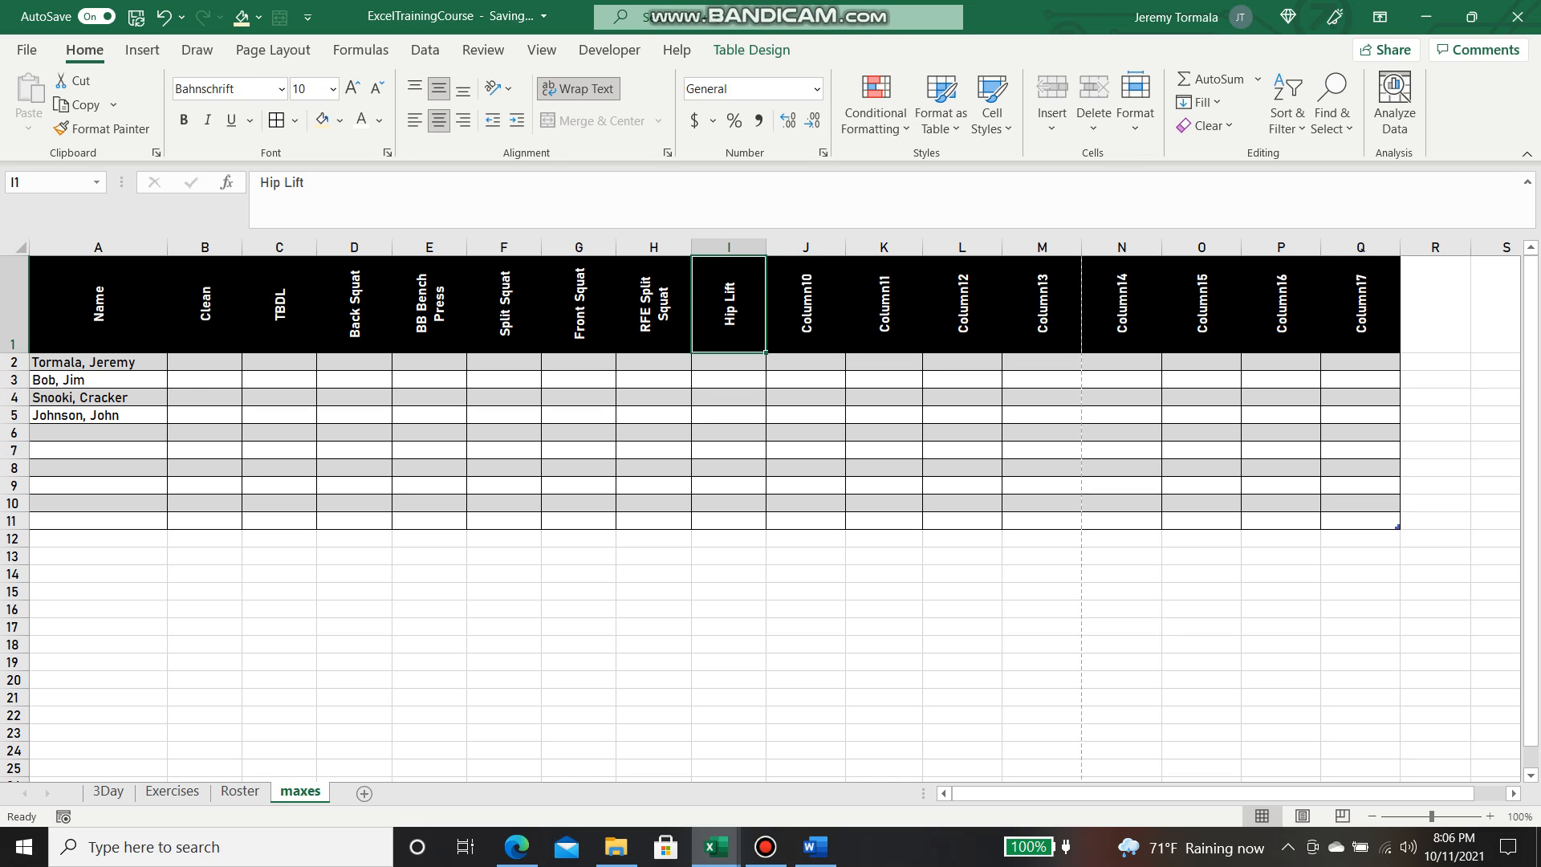
pyautogui.click(806, 305)
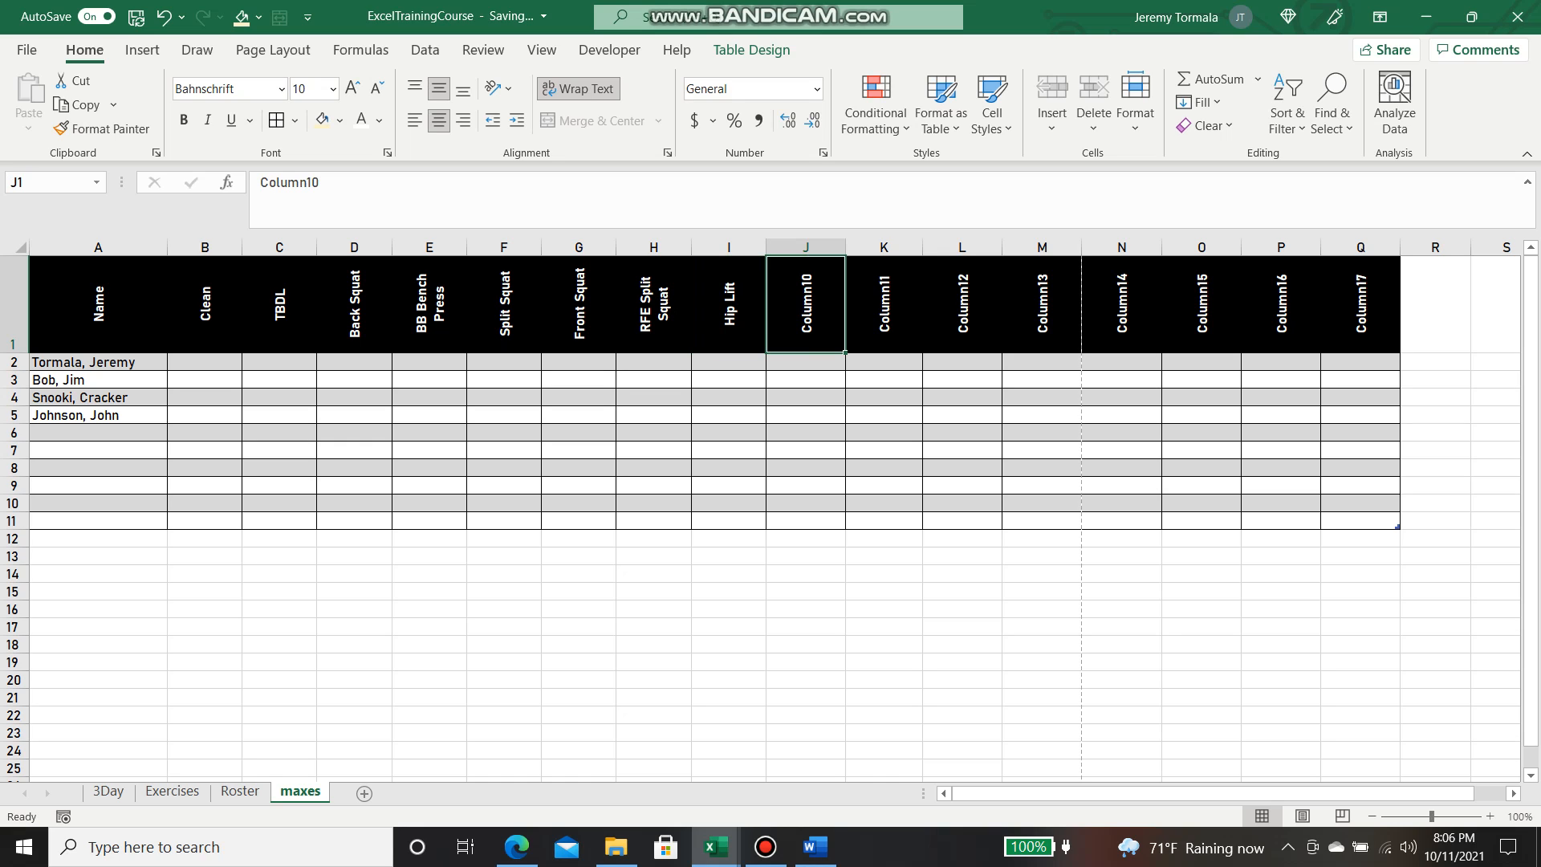
pyautogui.write('S')
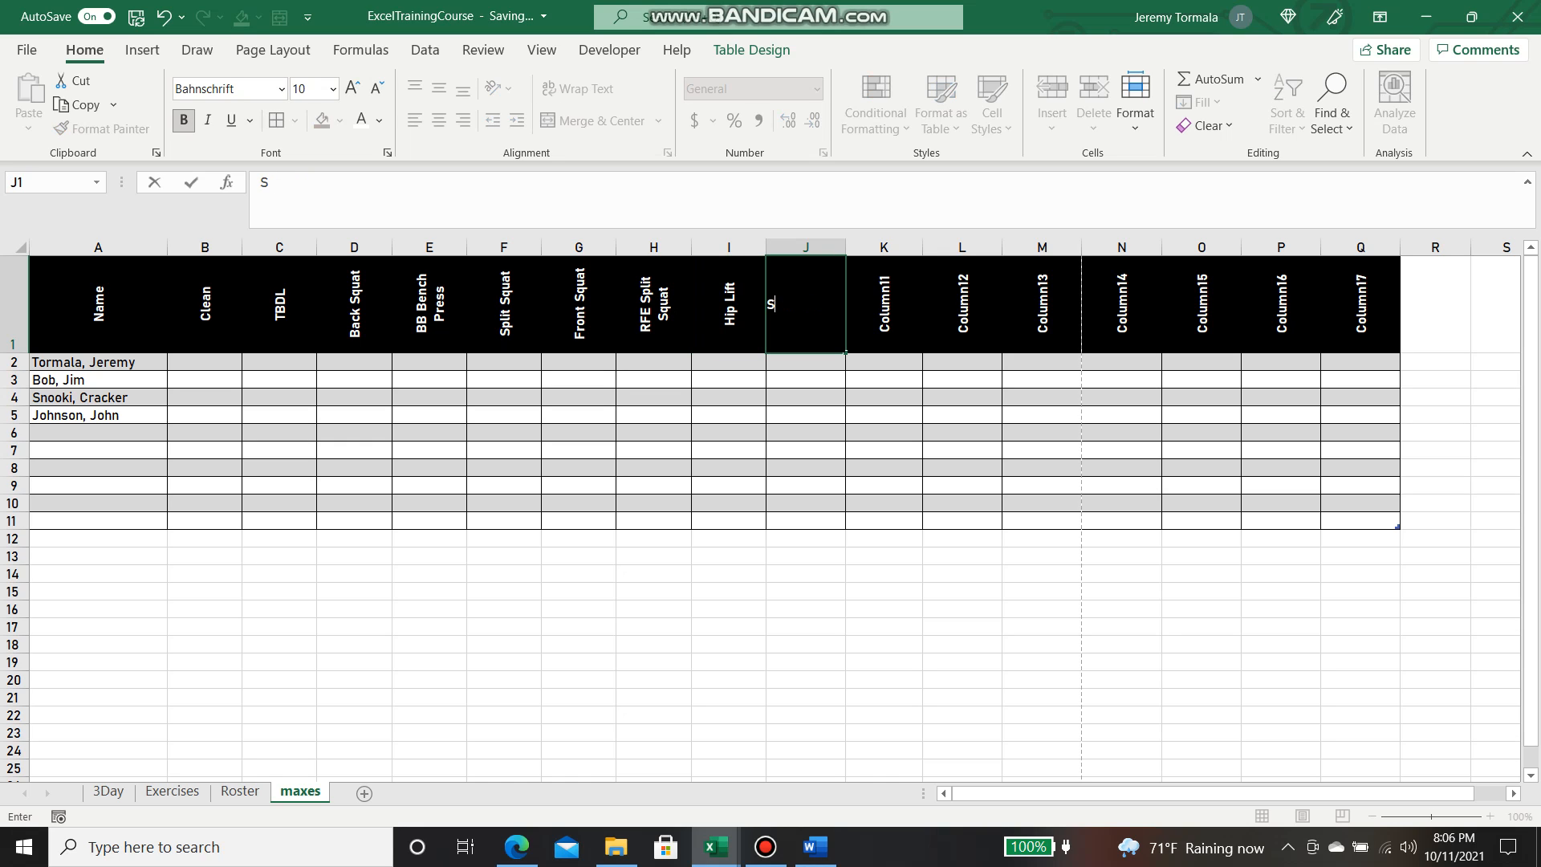
pyautogui.write('L Hip Lift')
pyautogui.press('Tab')
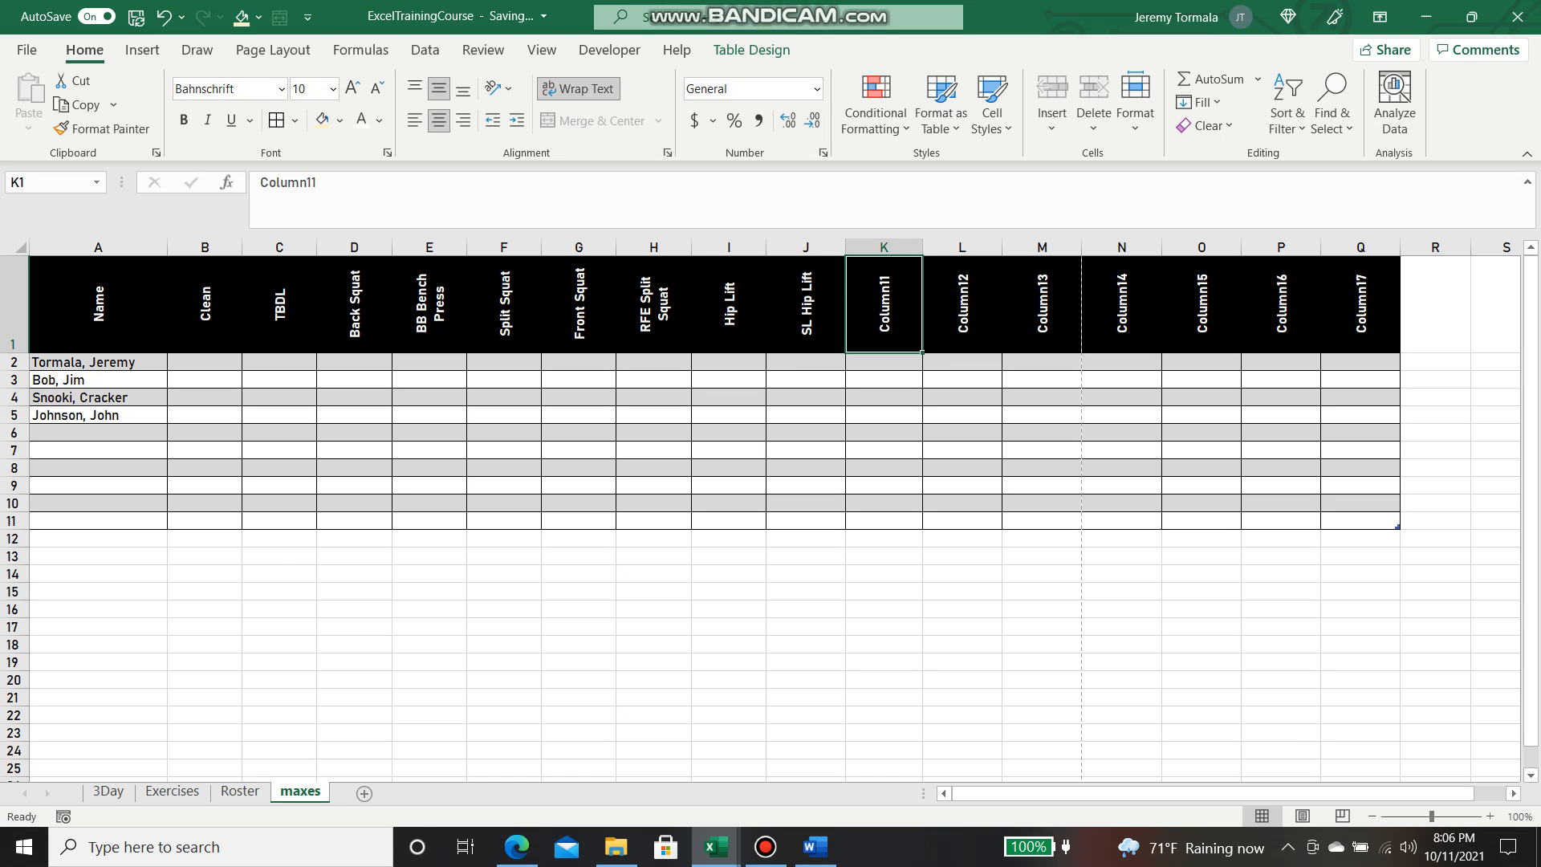
# Name the header in K1 BB Incline Bench Press
pyautogui.write('BB incline')
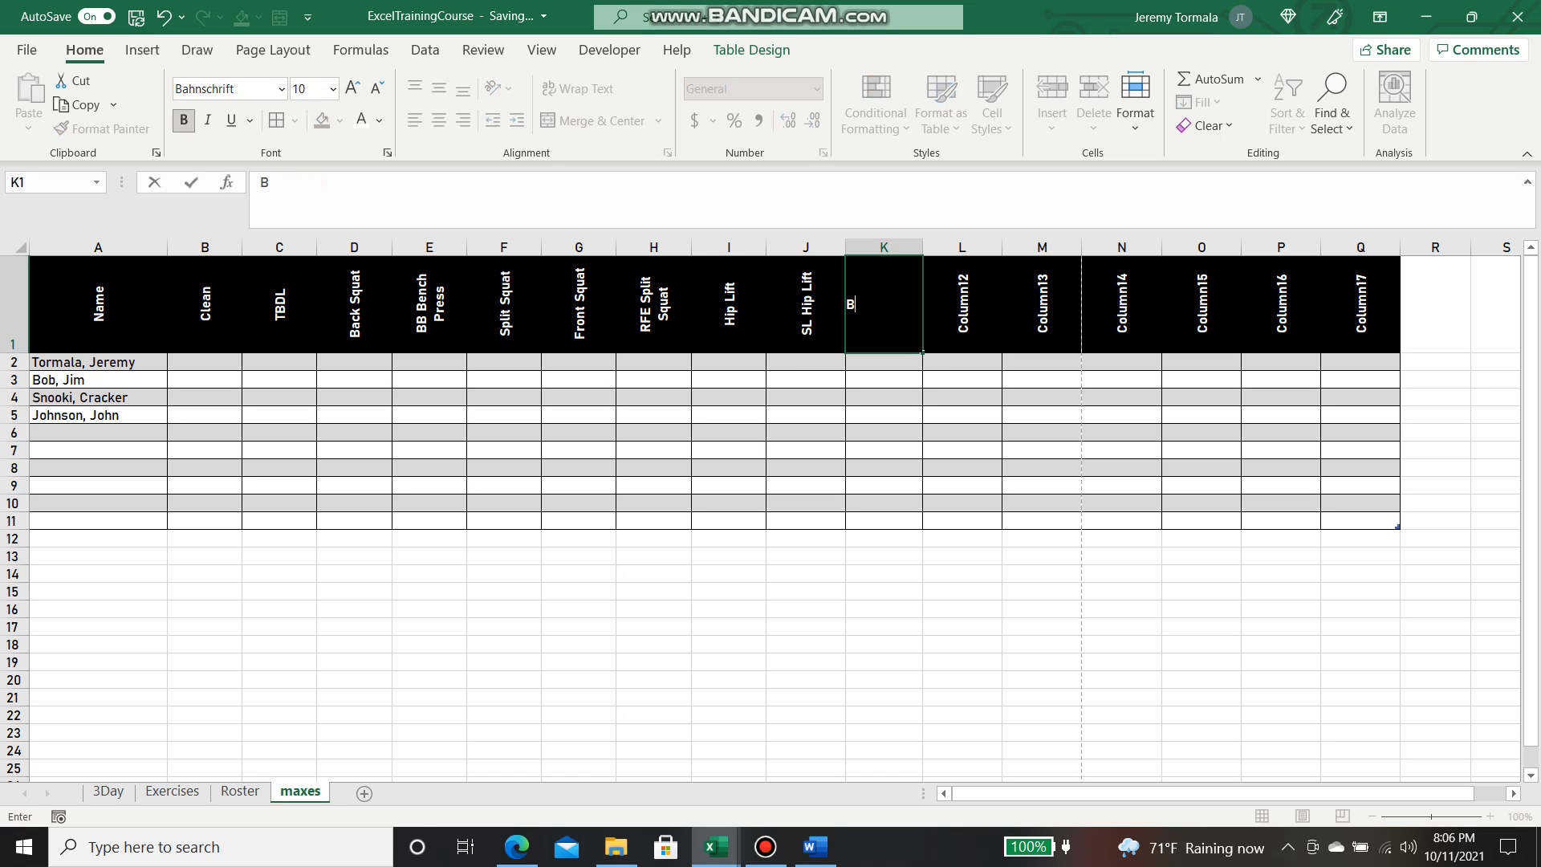
pyautogui.press('BackSpace')
pyautogui.press('BackSpace')
pyautogui.press('BackSpace')
pyautogui.press('BackSpace')
pyautogui.press('BackSpace')
pyautogui.press('BackSpace')
pyautogui.press('BackSpace')
pyautogui.write('Incline Bench Press')
pyautogui.press('Return')
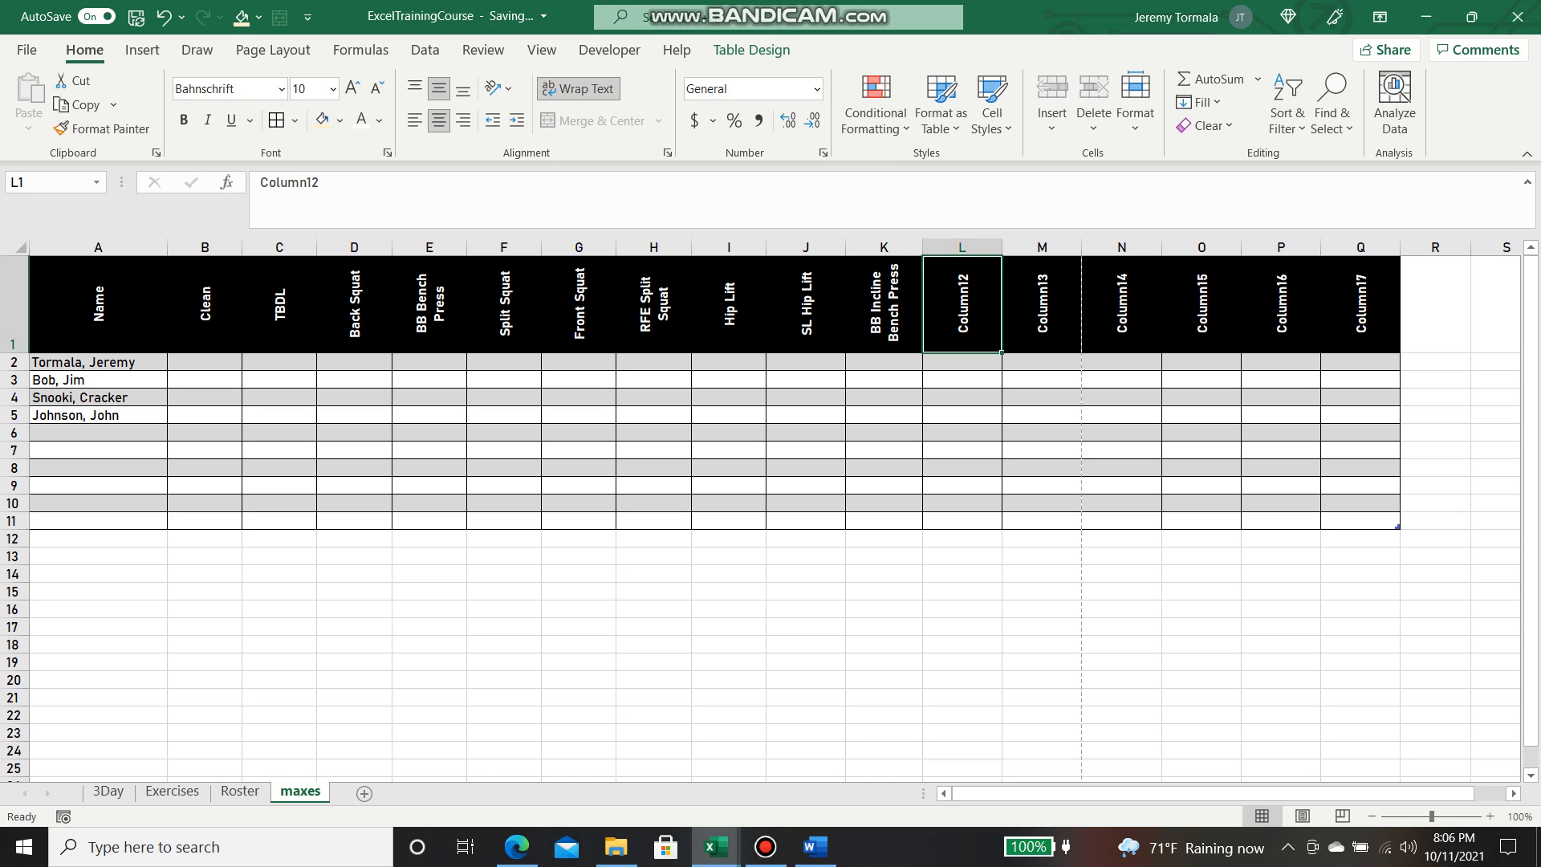
# Name the headers in L1:N1 Power Clean, Snatch and Power Snatch
pyautogui.write('Power Clean')
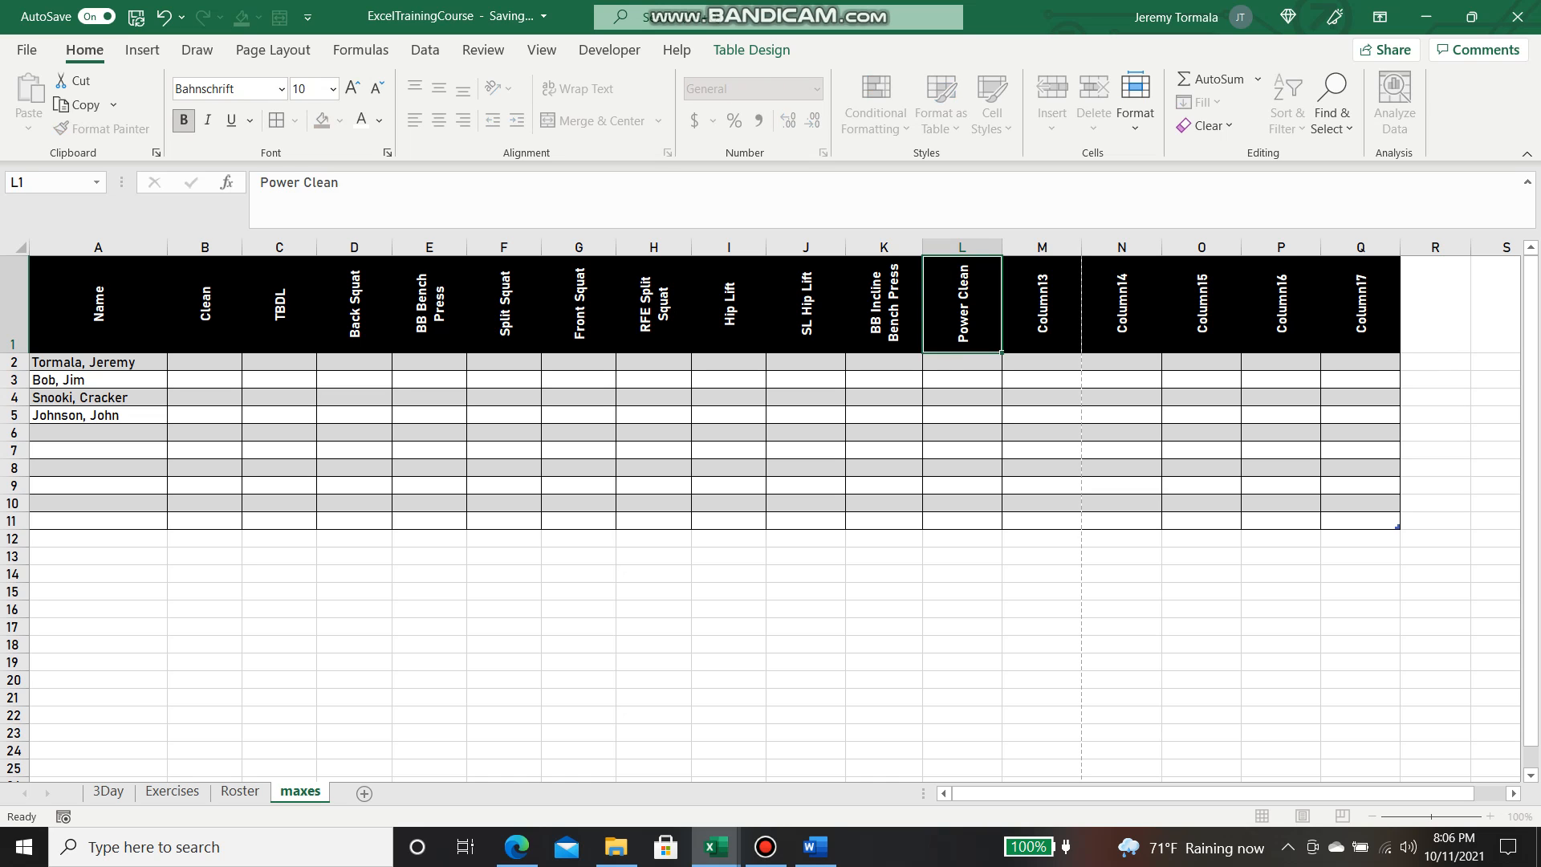
pyautogui.press('Return')
pyautogui.write('Snatch')
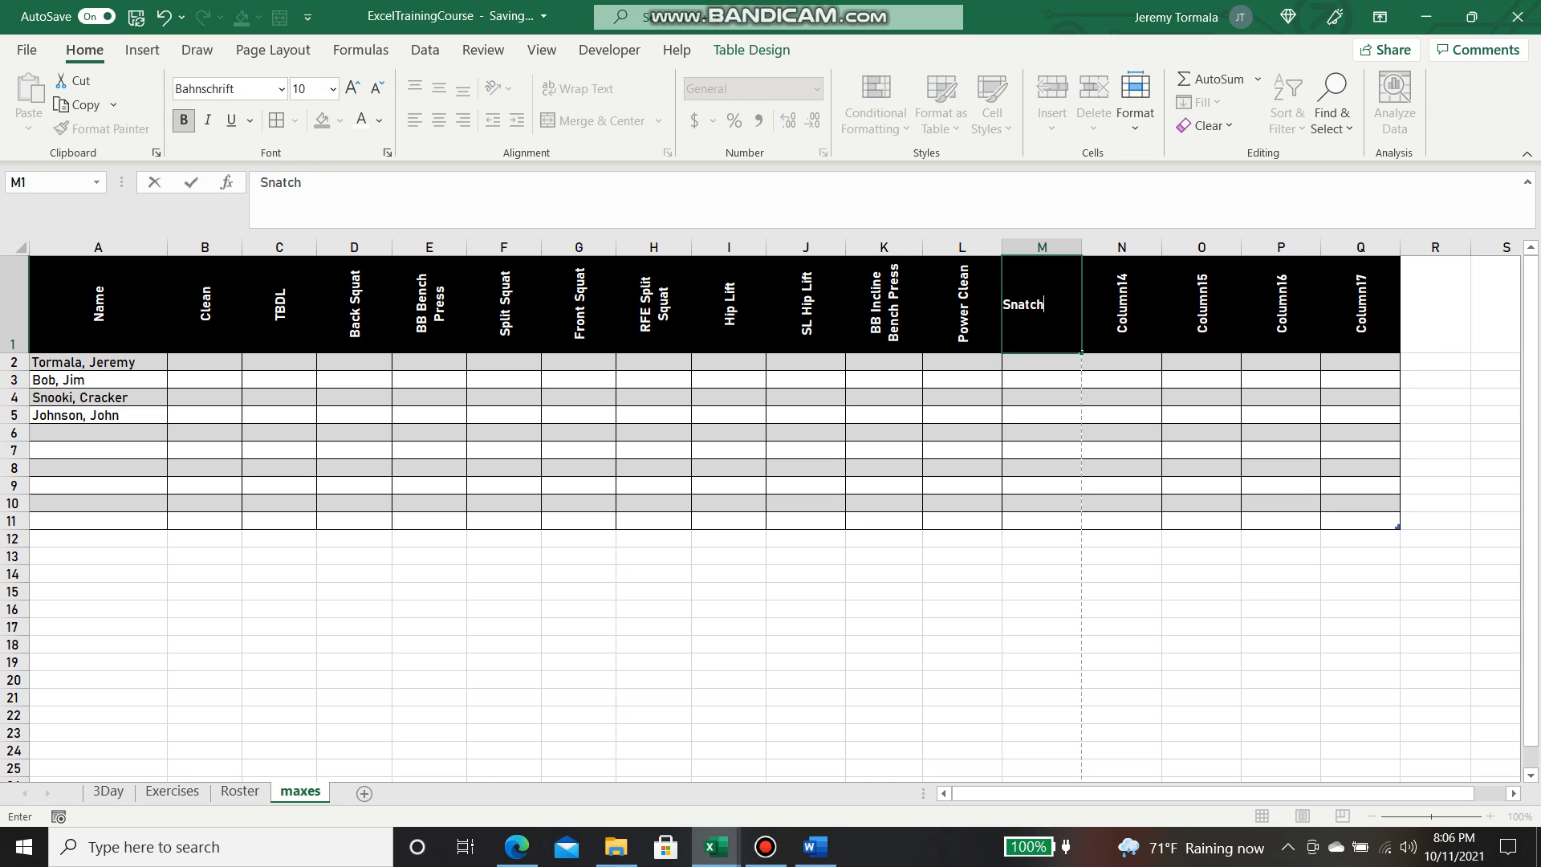
pyautogui.press('Return')
pyautogui.write('Power Snatchq')
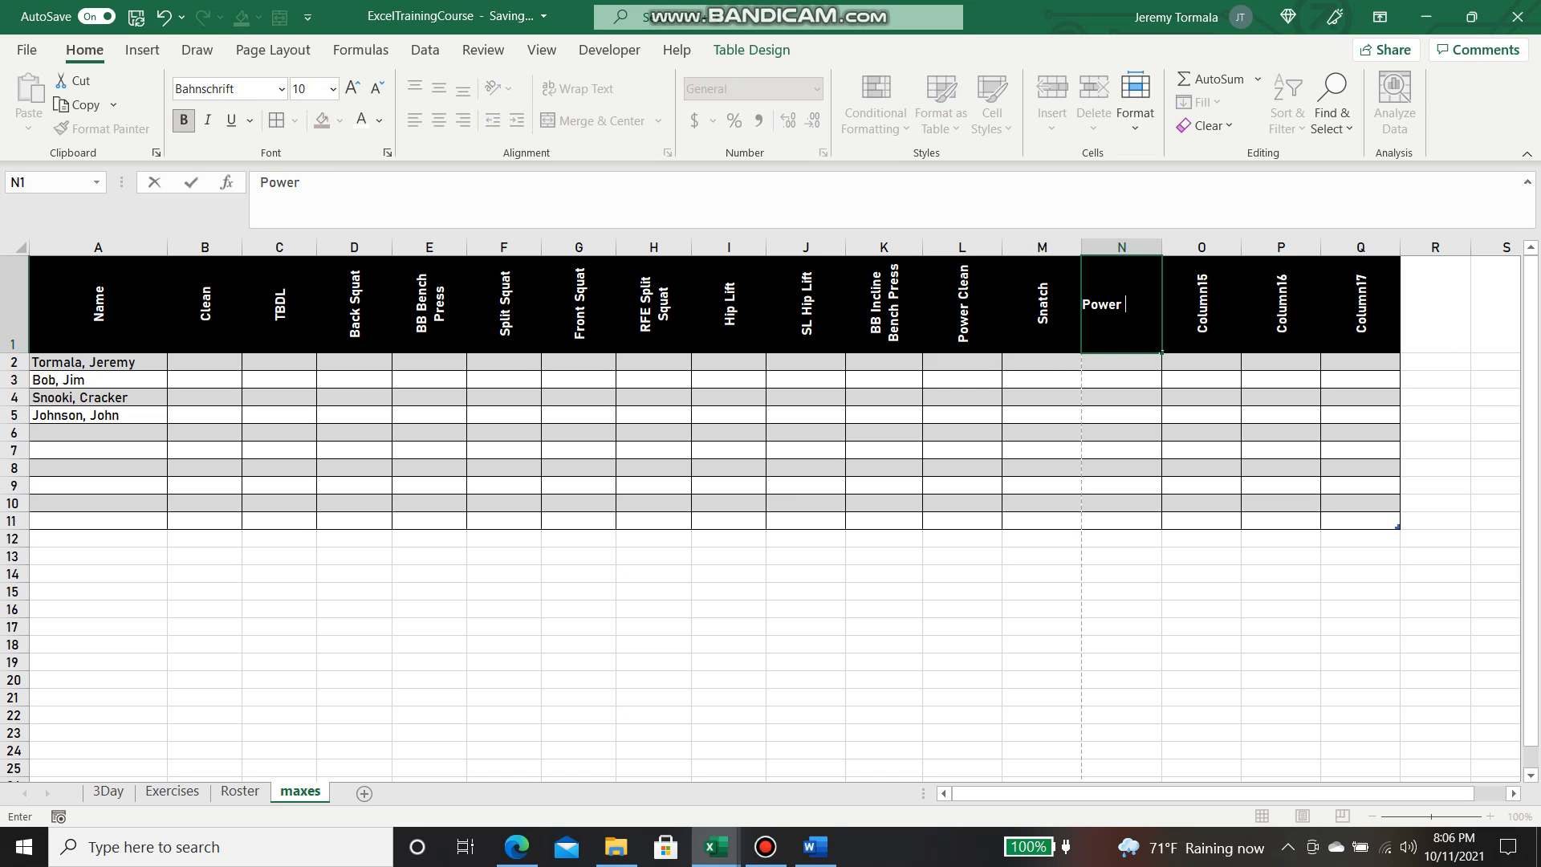
pyautogui.press('BackSpace')
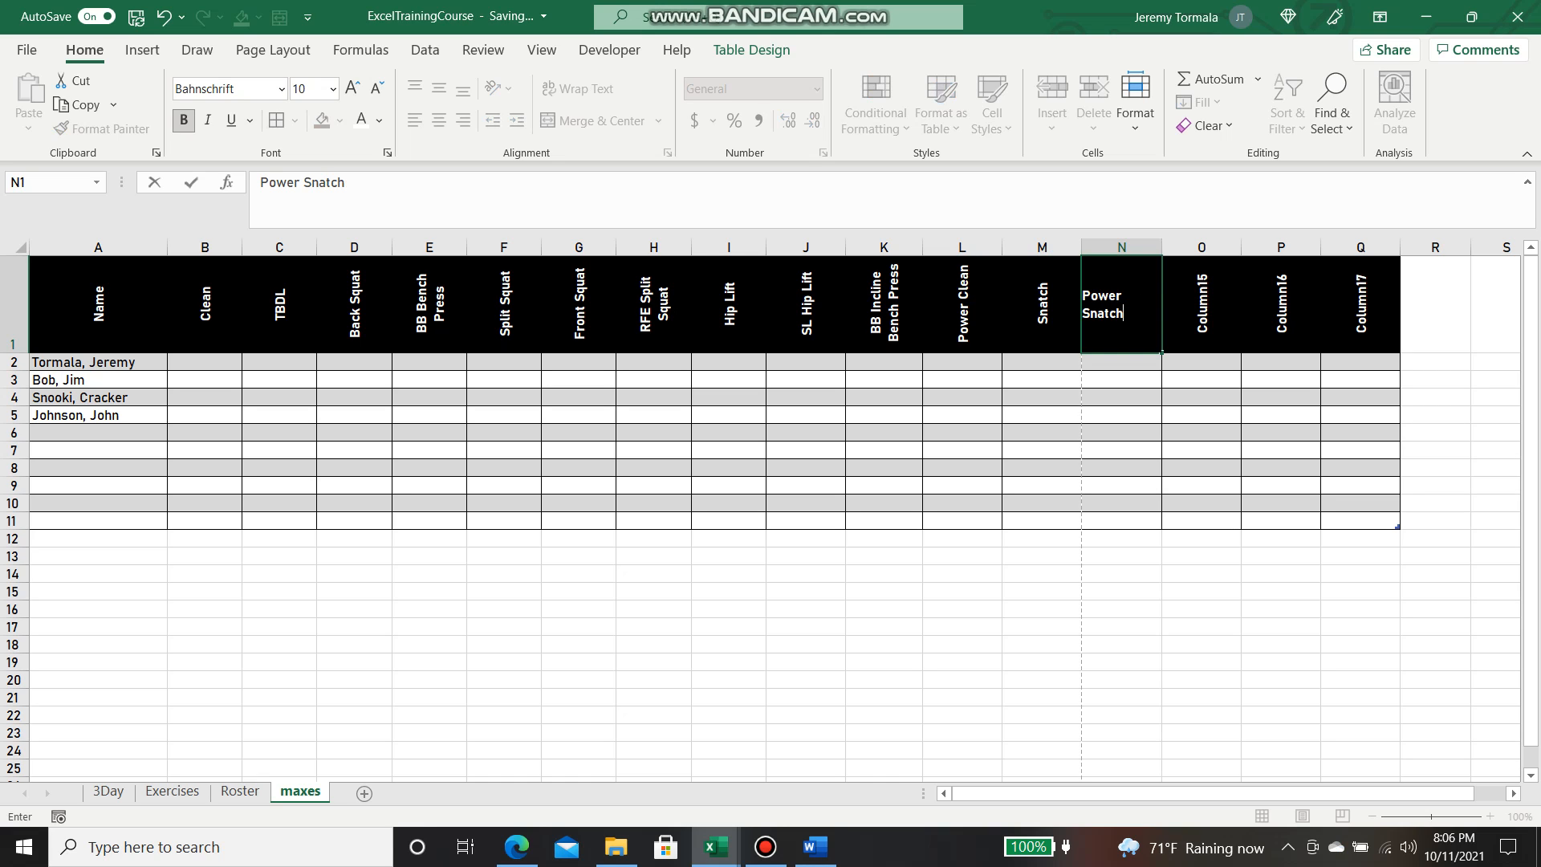
pyautogui.press('Return')
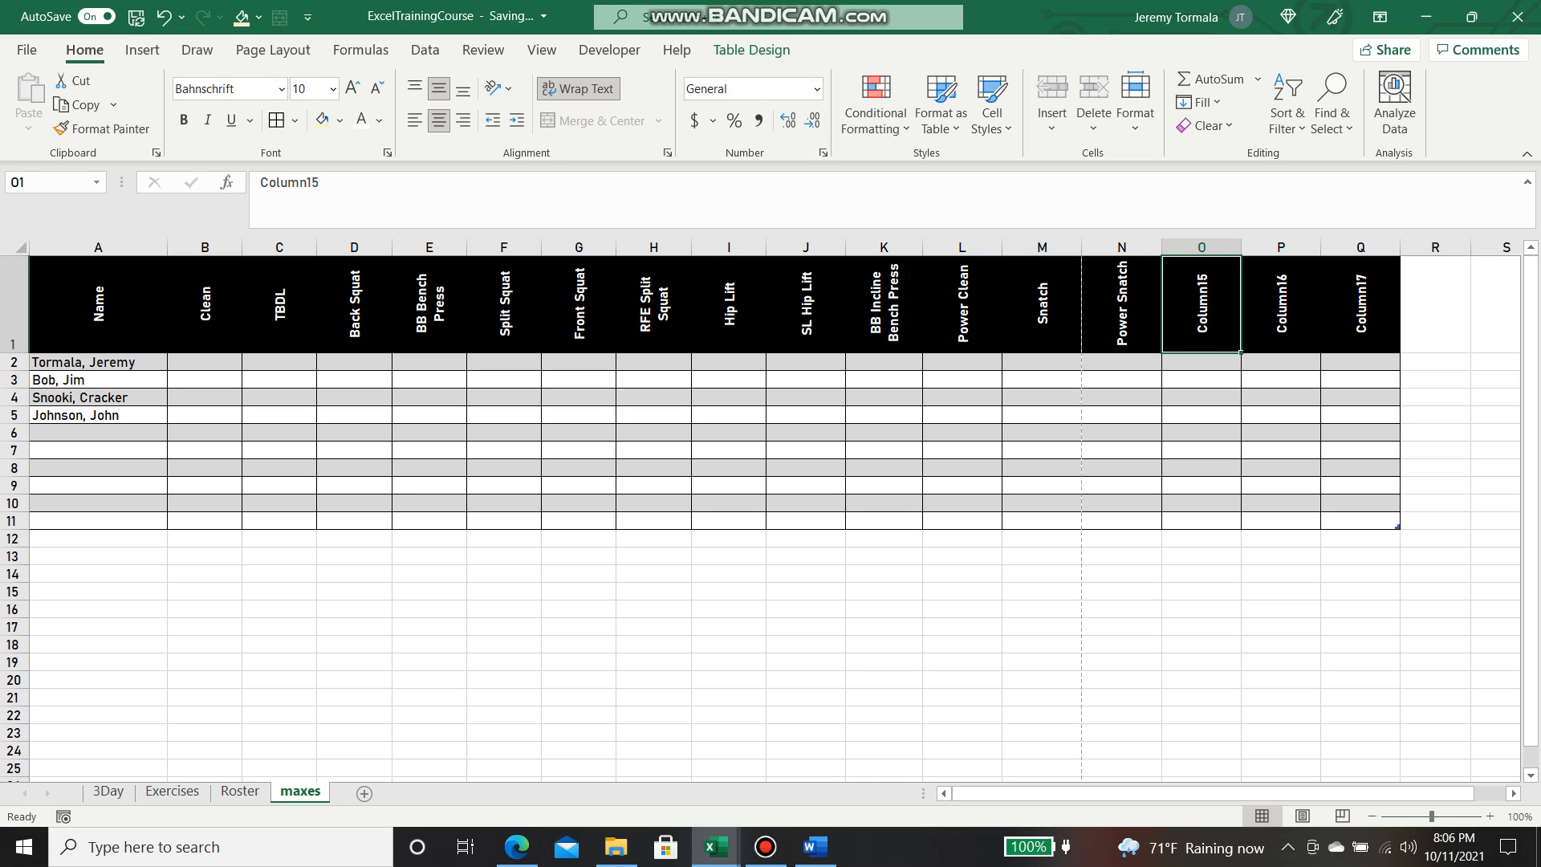
# Name the header in O1 Push Press and the header in P1 Jerk
pyautogui.write('Push Press')
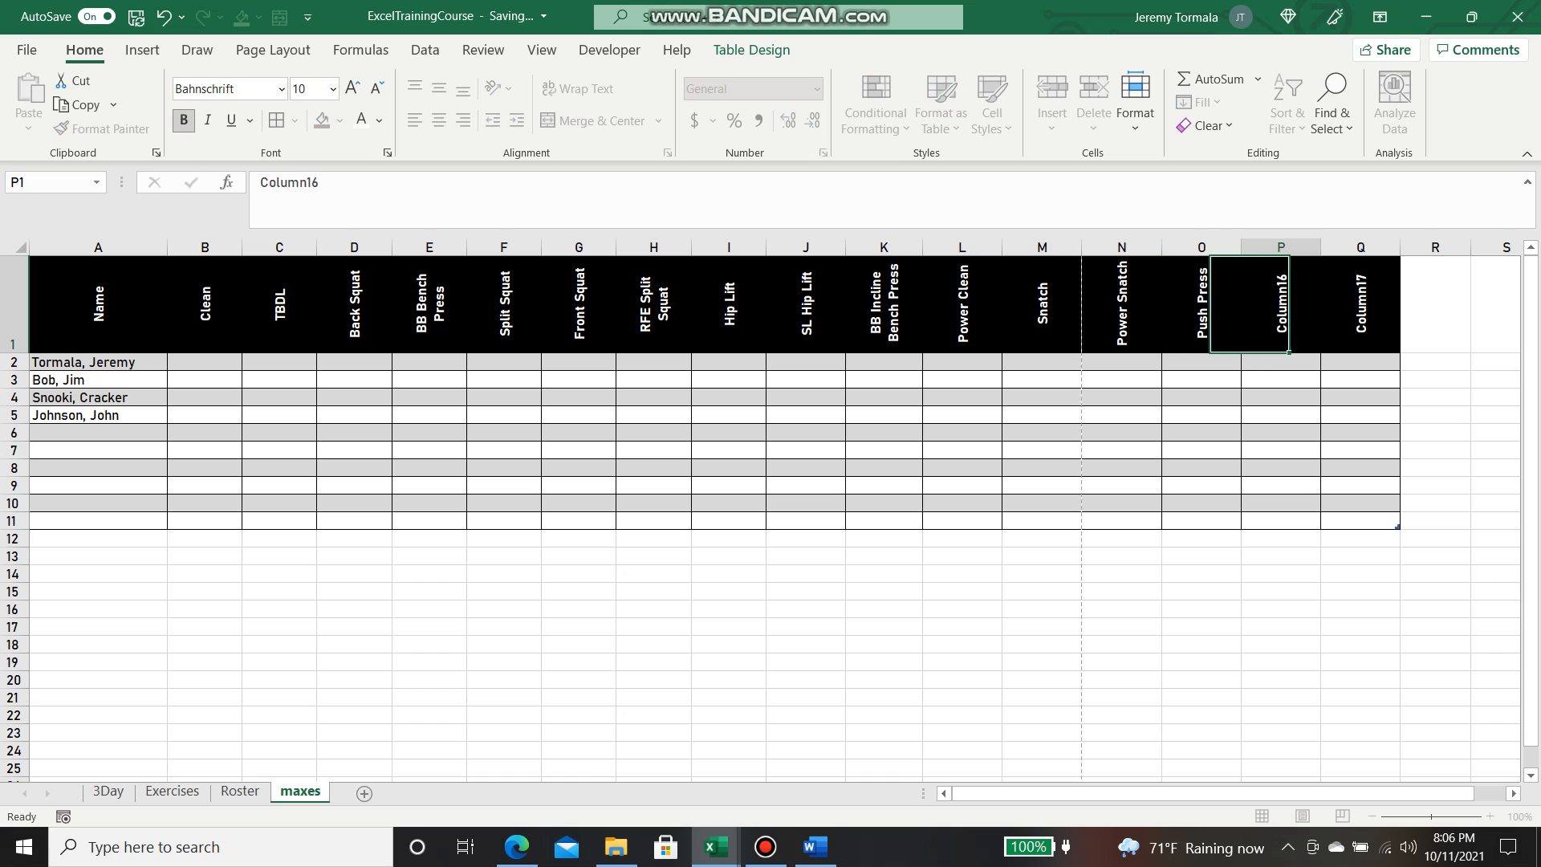
pyautogui.press('Return')
pyautogui.write('Jerk')
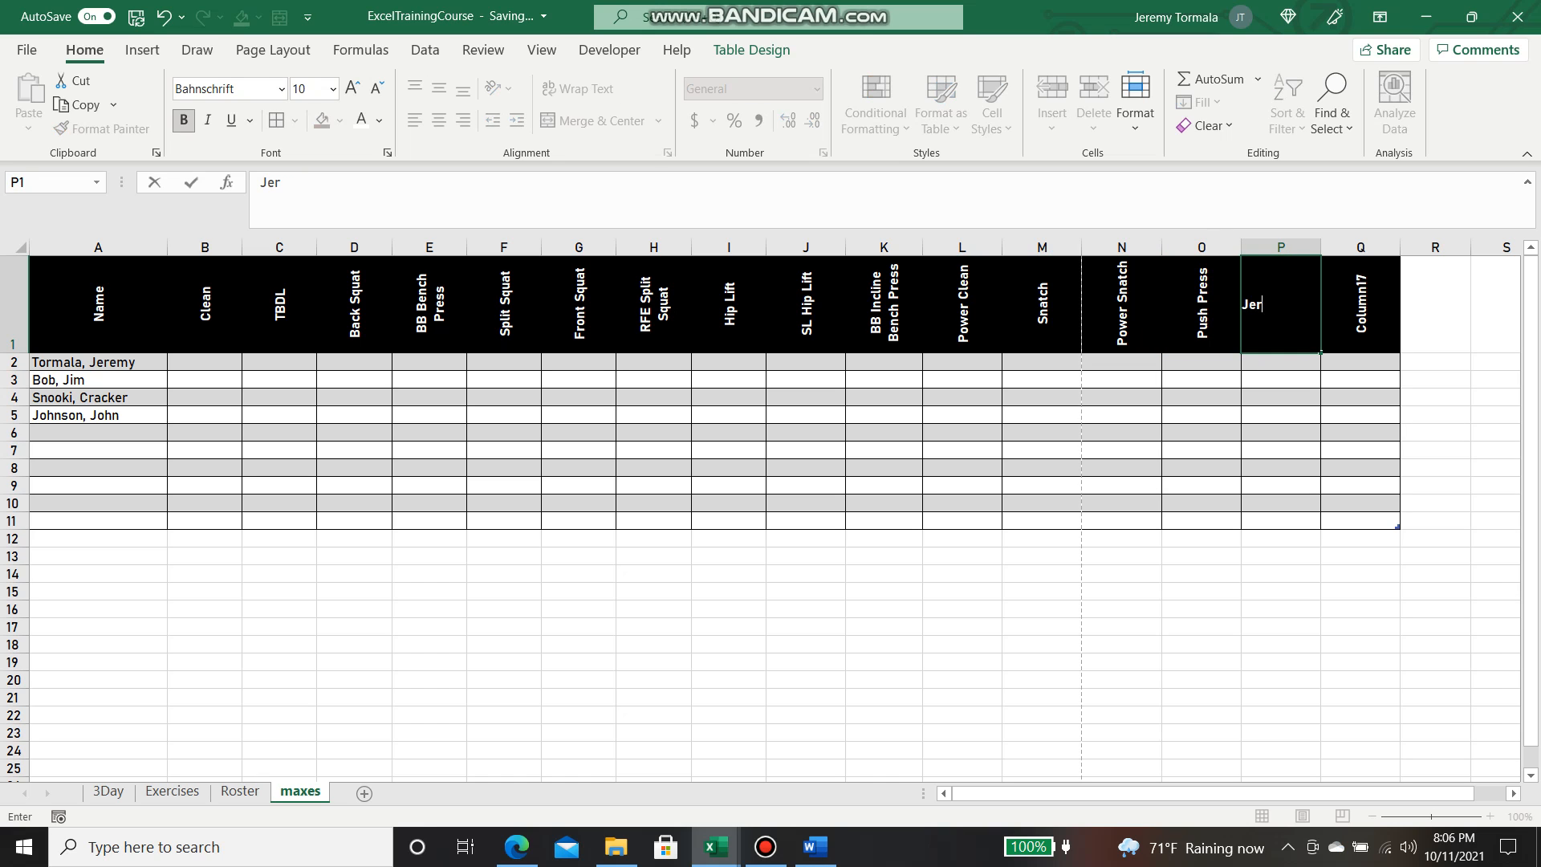
pyautogui.press('Return')
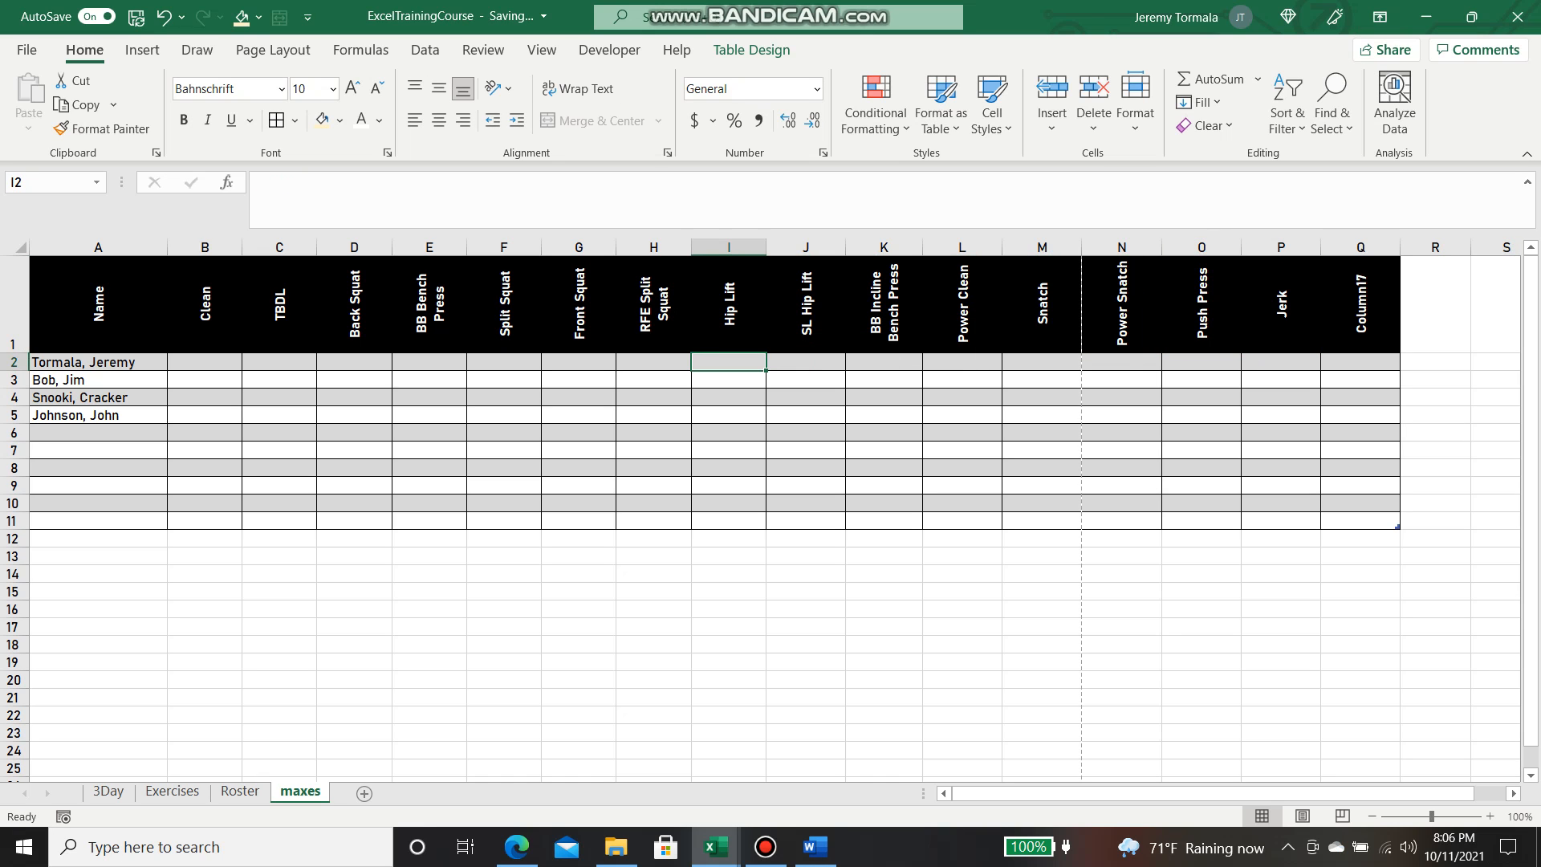
# Insert three new table columns between the Jerk column and the final Column17 column
pyautogui.click(1361, 304)
pyautogui.rightClick(1364, 309)
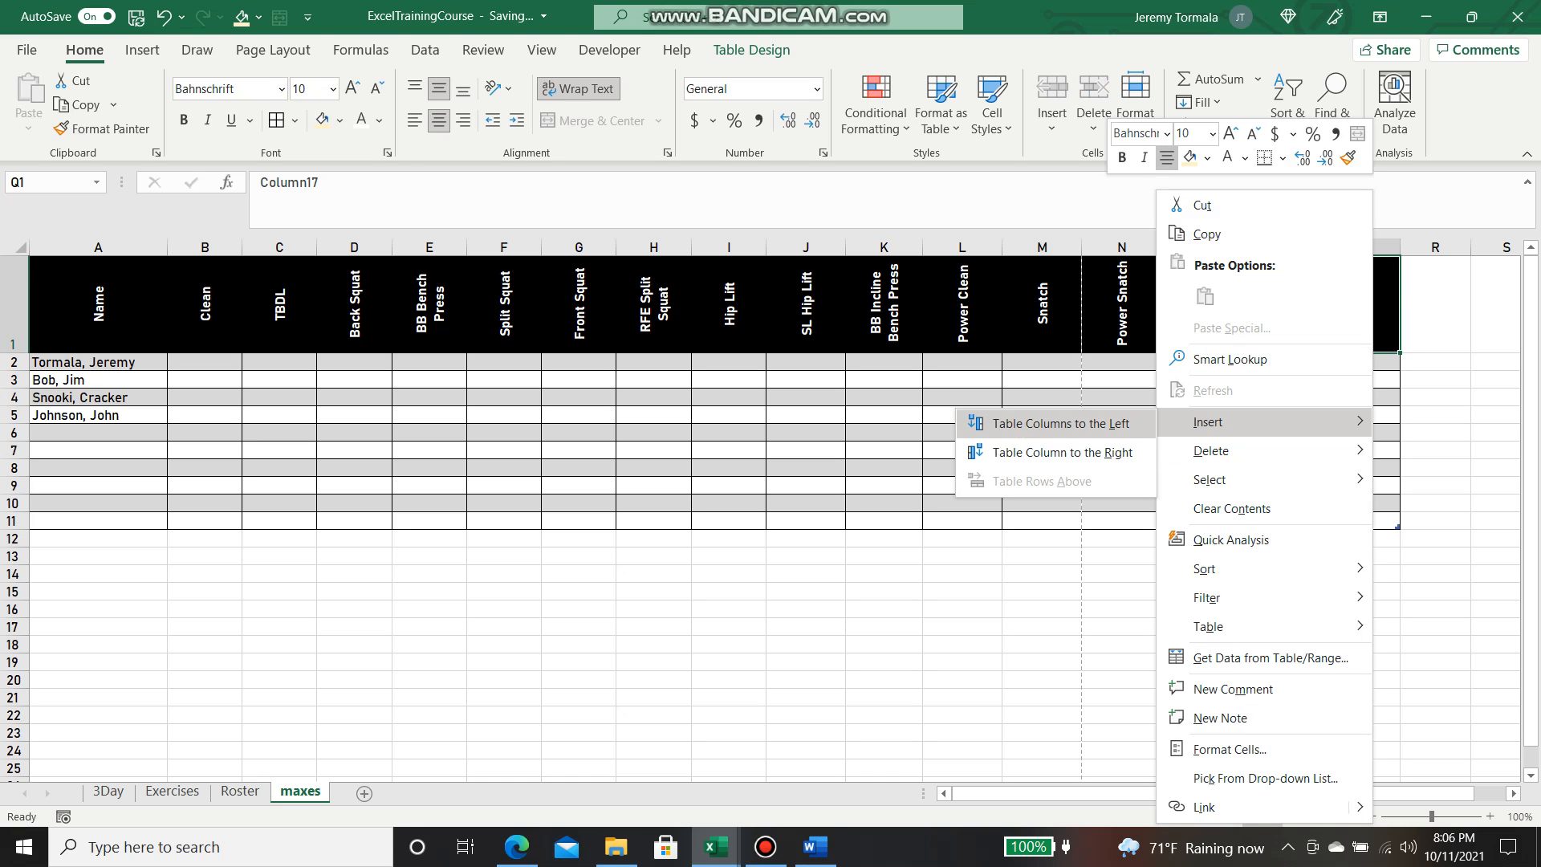
pyautogui.click(1060, 423)
pyautogui.rightClick(1360, 309)
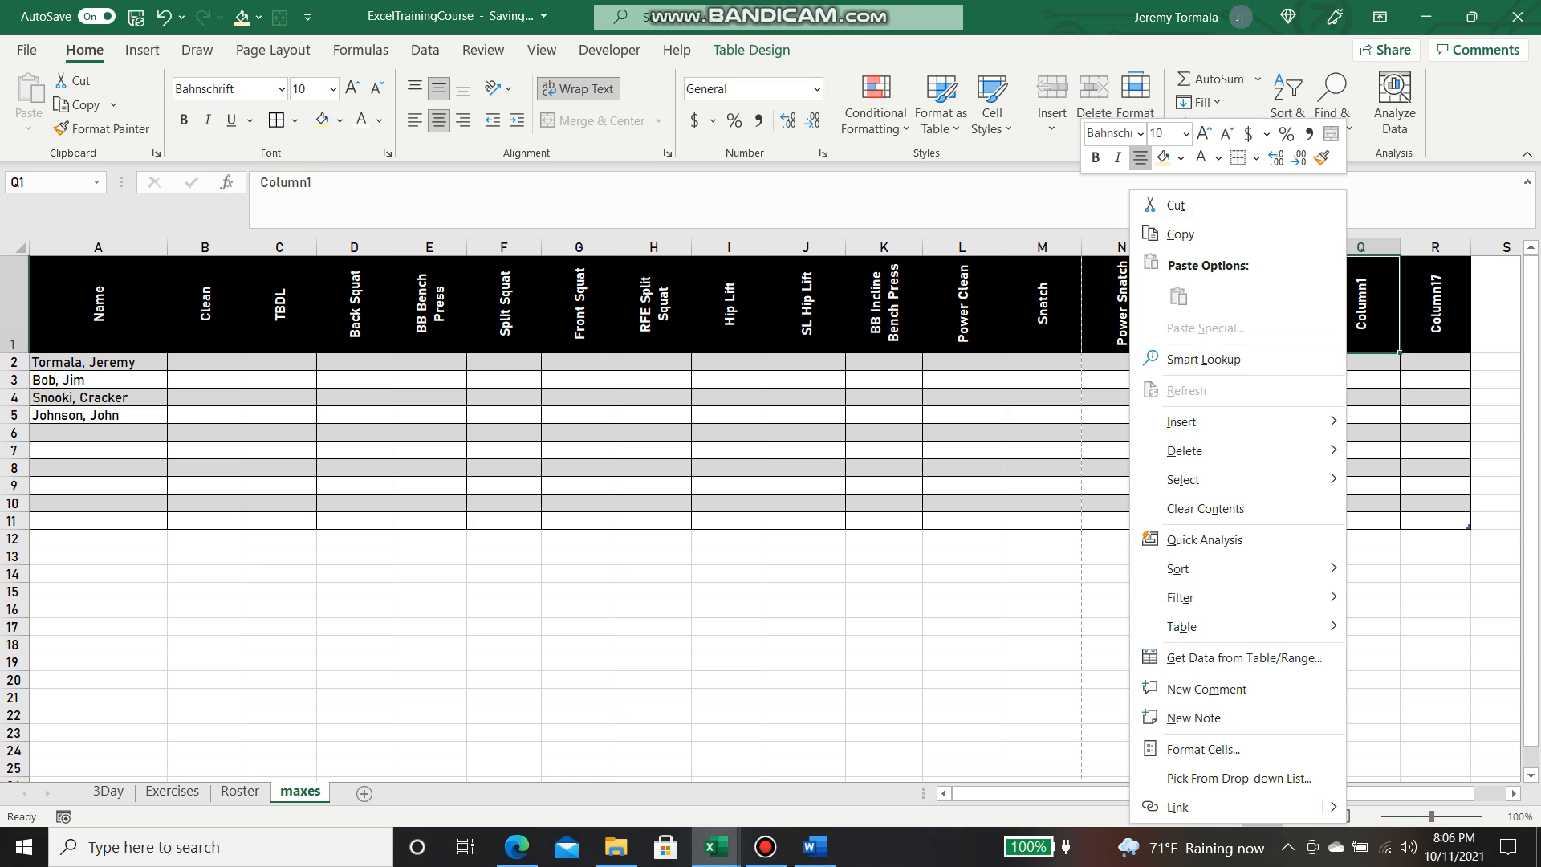
pyautogui.moveTo(1204, 421)
pyautogui.click(1038, 423)
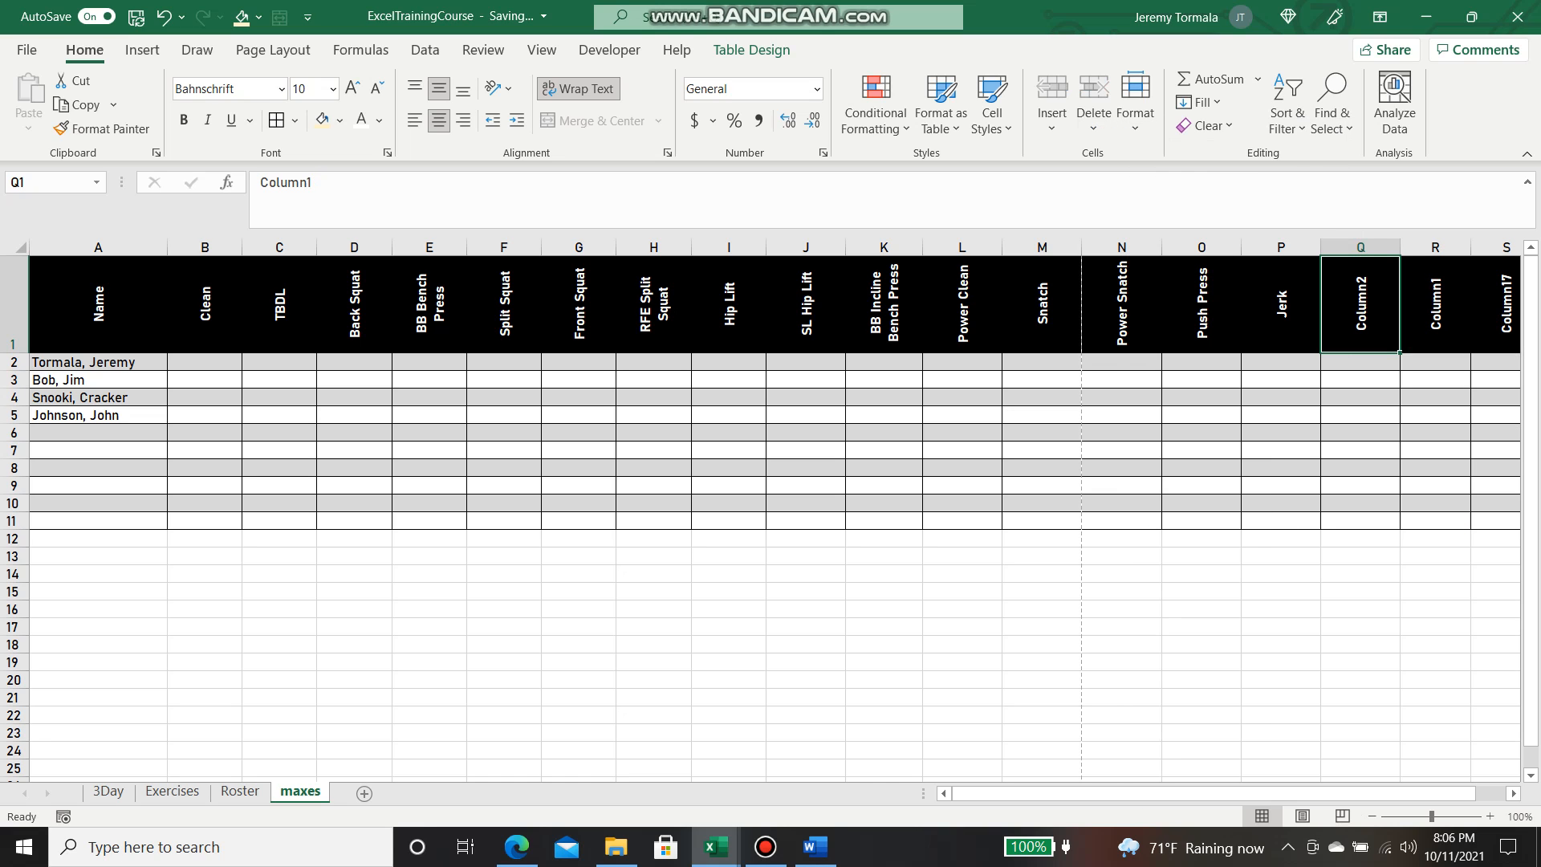
pyautogui.rightClick(1386, 309)
pyautogui.click(1044, 423)
pyautogui.click(1361, 362)
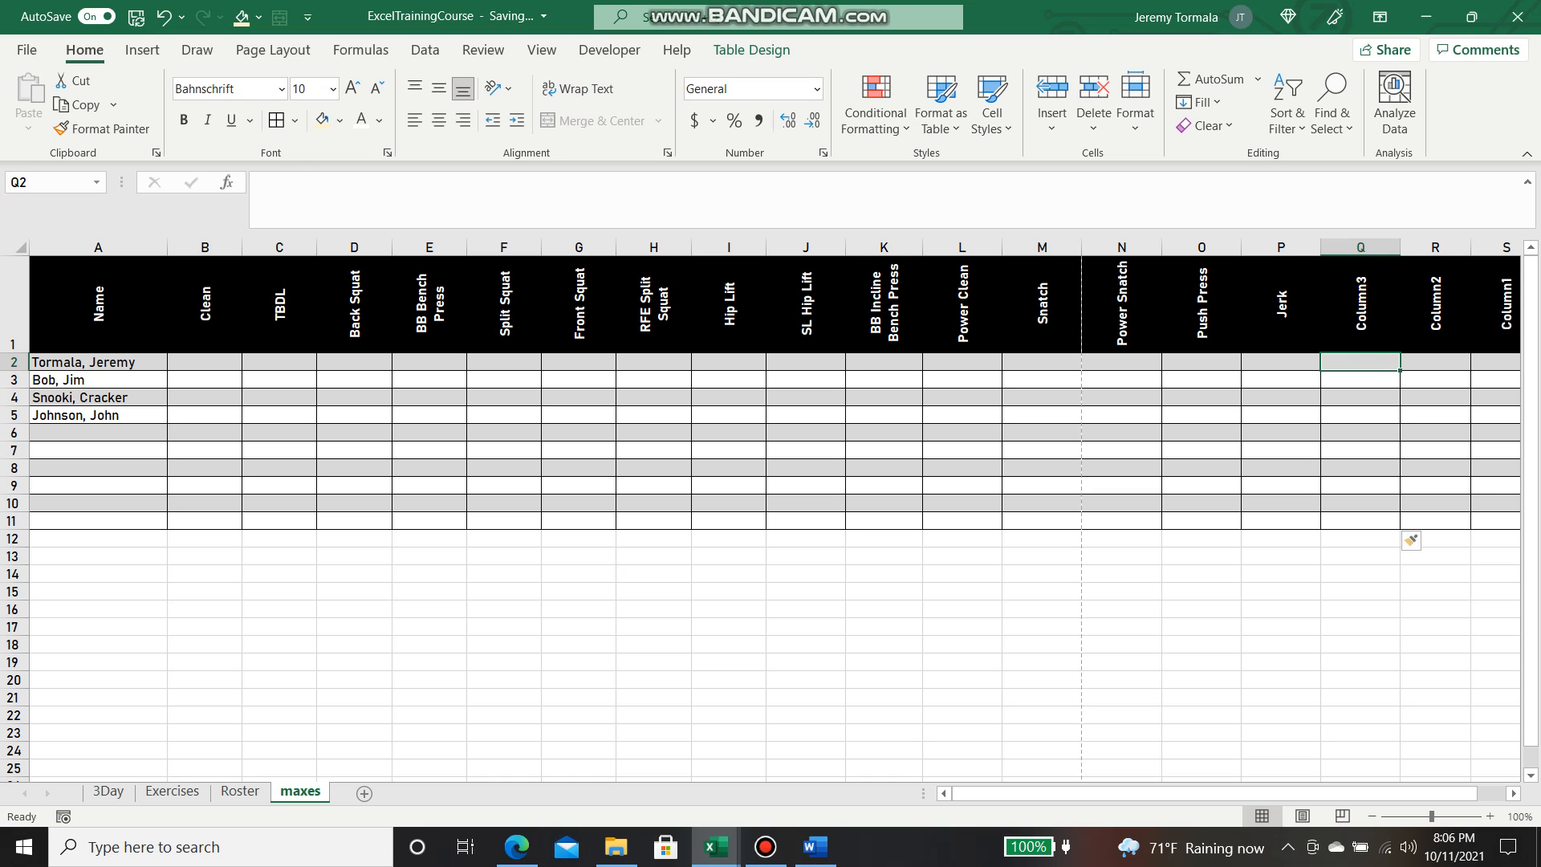
# Name the header in Q1, the first column after Jerk, Hang Clean
pyautogui.hscroll(1, 771, 514)
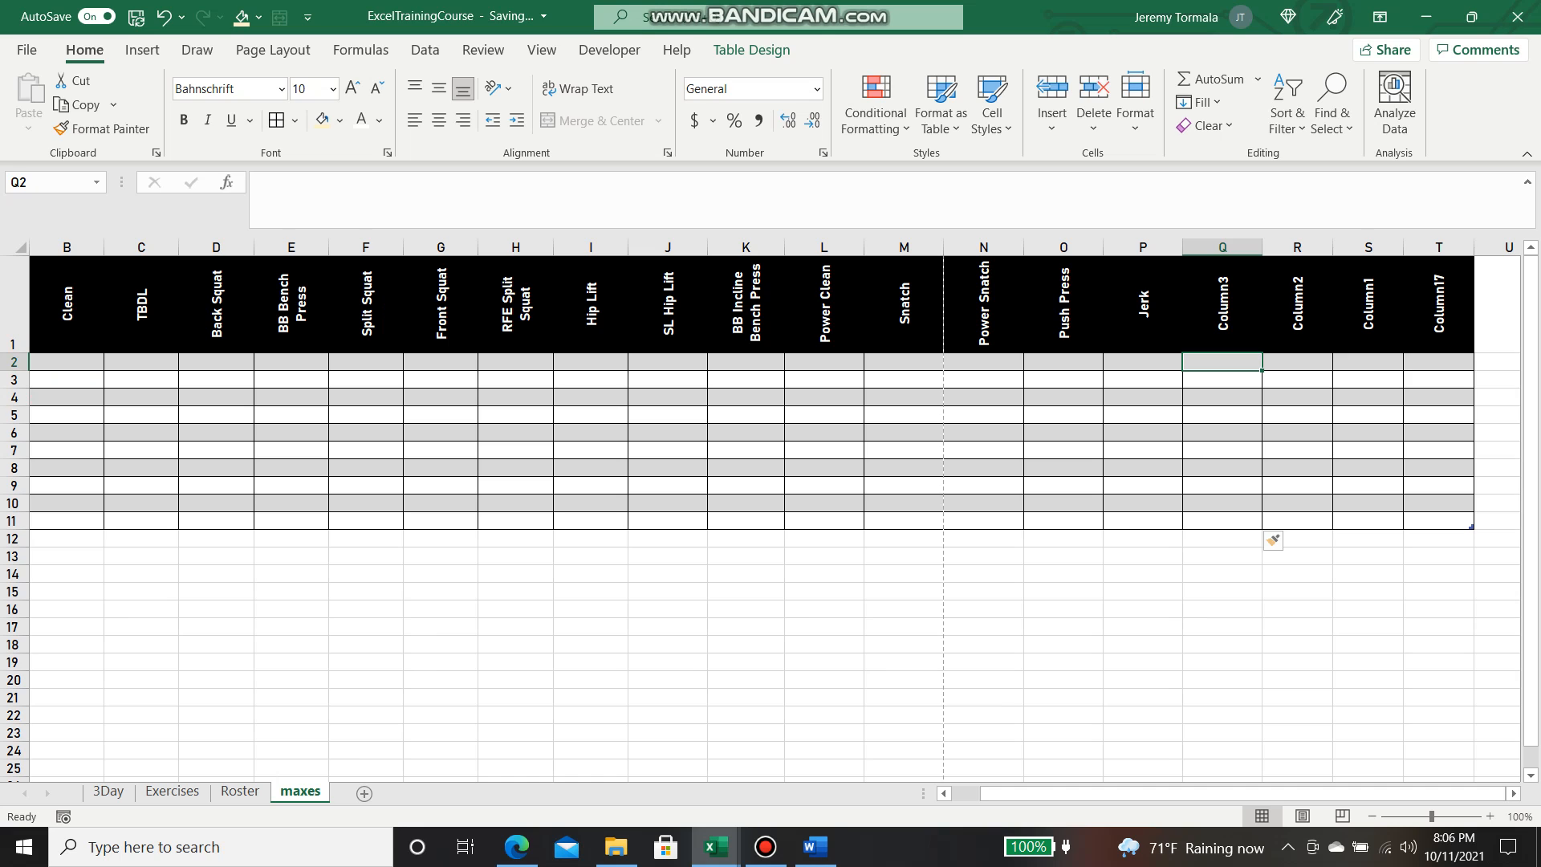
pyautogui.click(1223, 305)
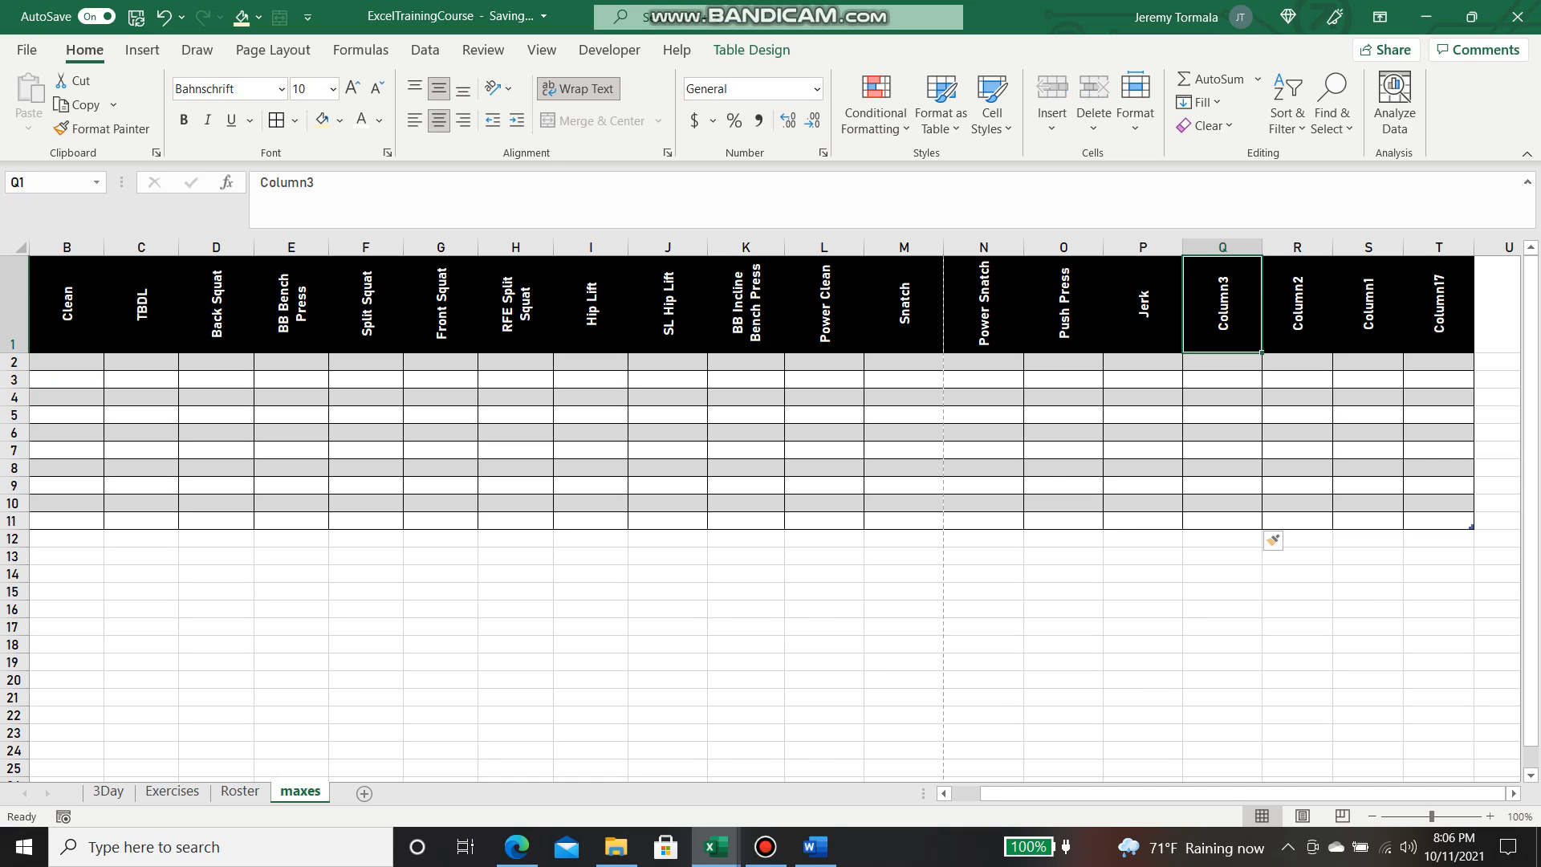
pyautogui.write('Hang CLean')
pyautogui.press('BackSpace')
pyautogui.press('BackSpace')
pyautogui.press('BackSpace')
pyautogui.press('BackSpace')
pyautogui.press('Tab')
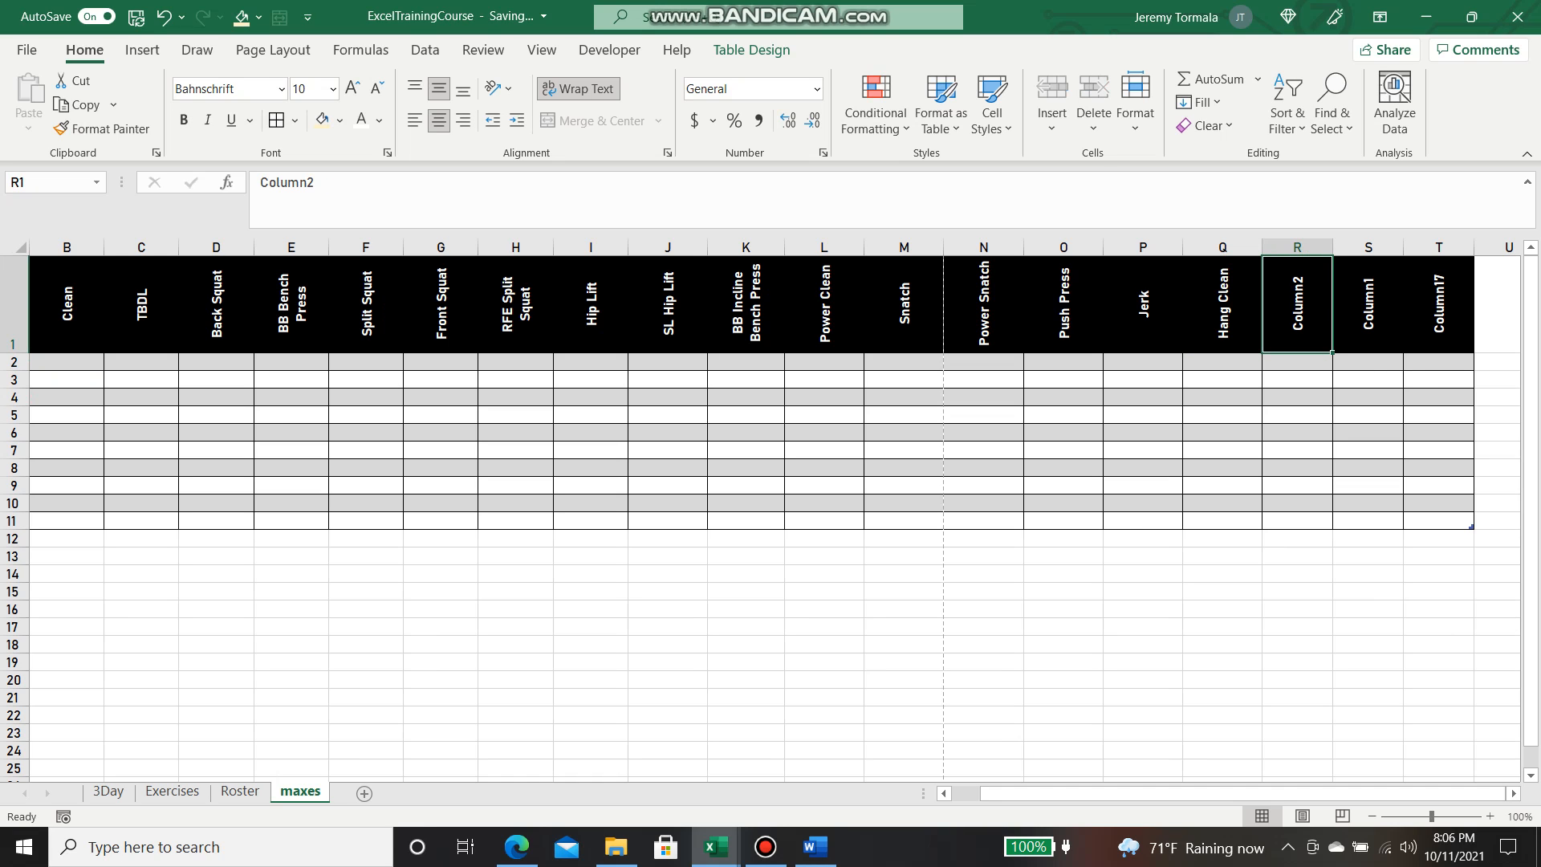
# Name the header in R1 Hang Snatch and the header in S1 Clean Pull
pyautogui.write('Hang Snatch')
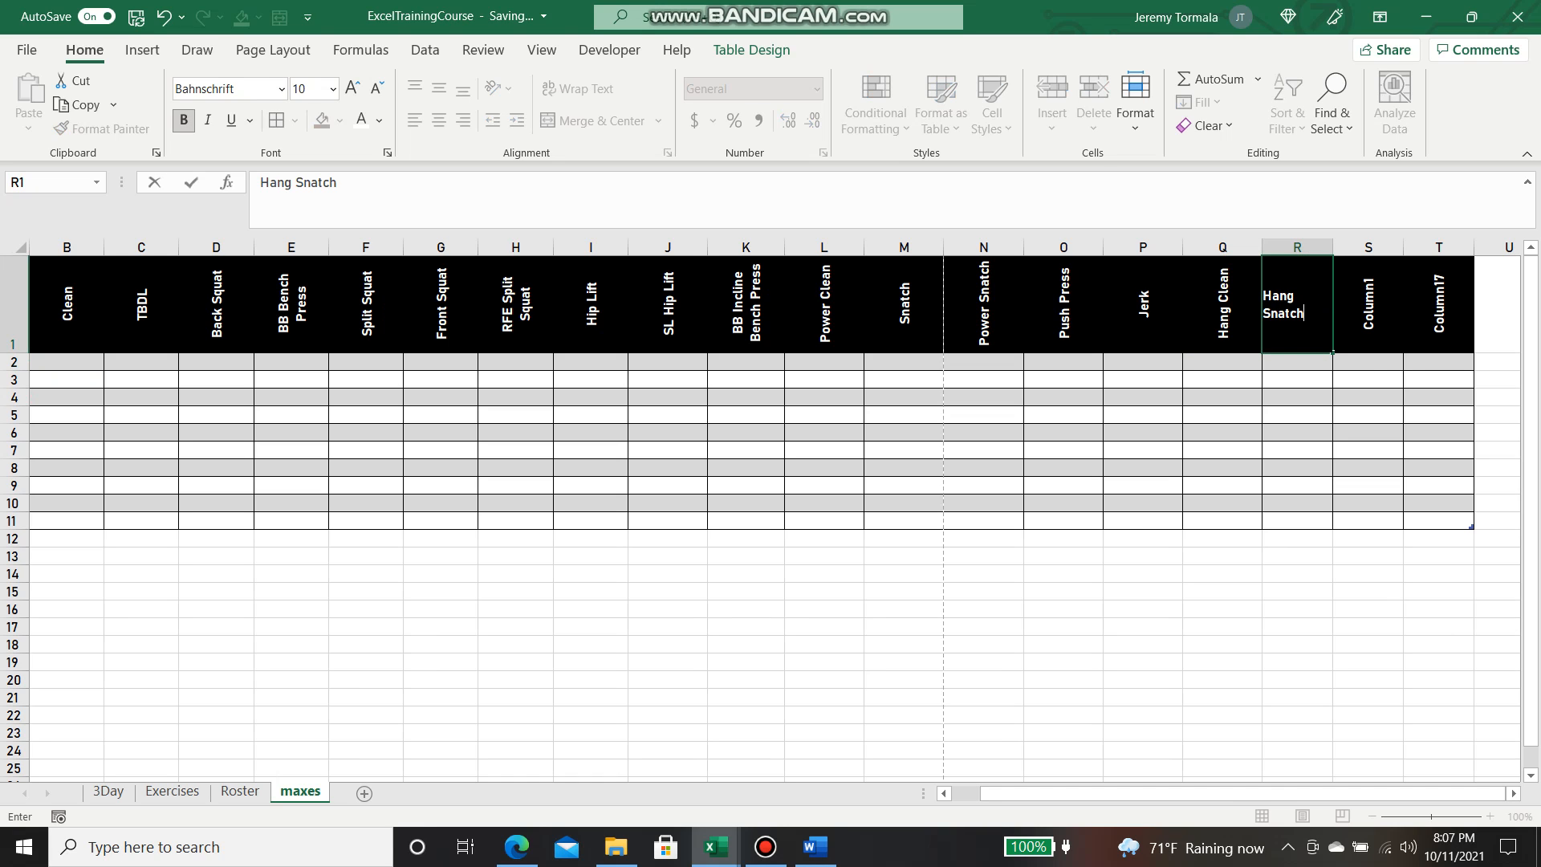
pyautogui.press('Tab')
pyautogui.write('Clean Pu')
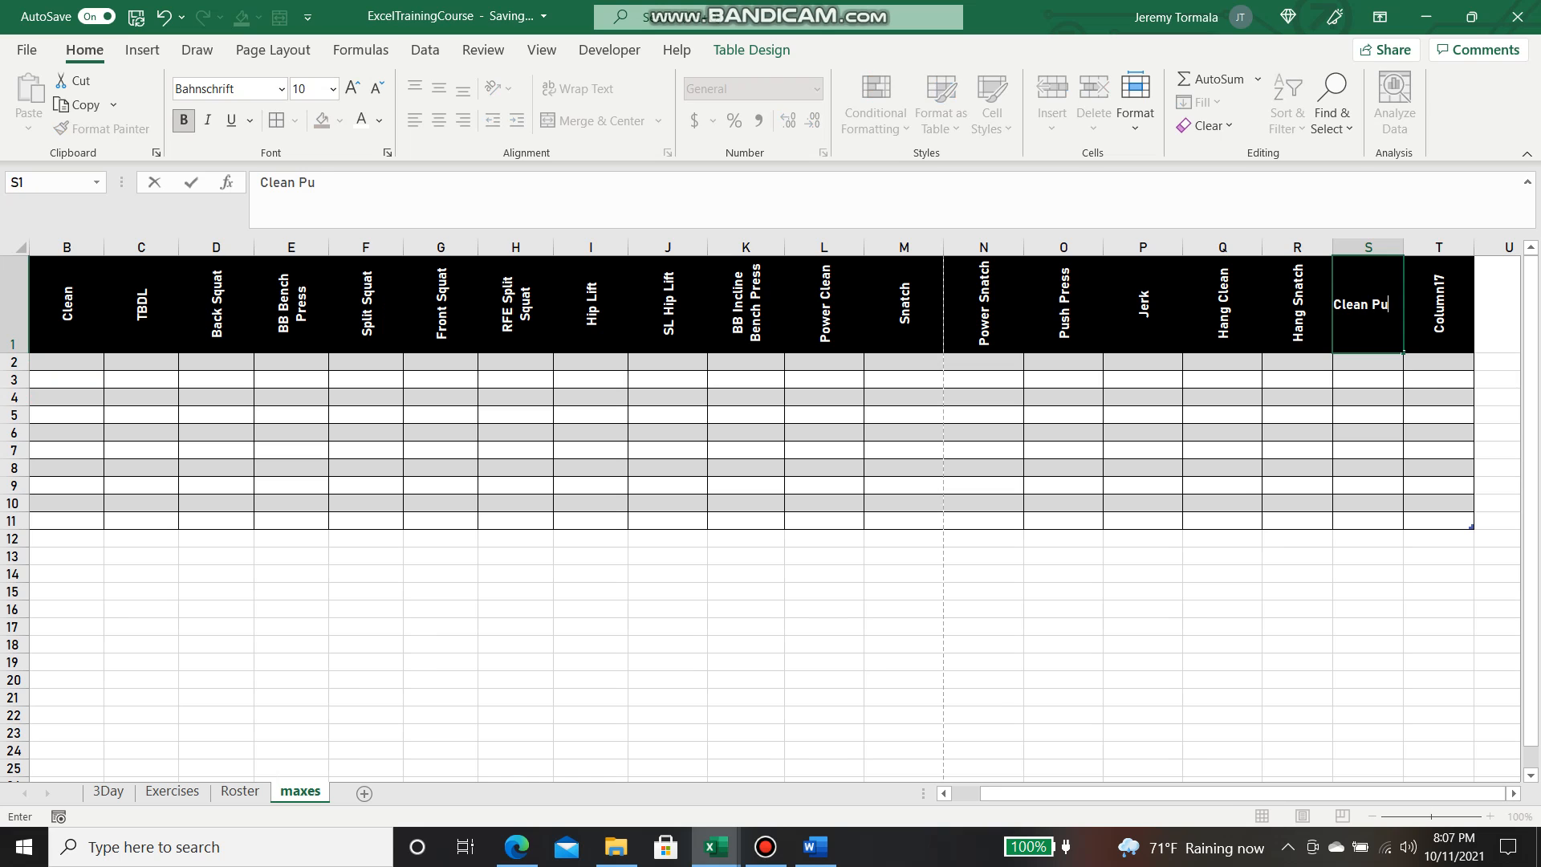
pyautogui.press('Return')
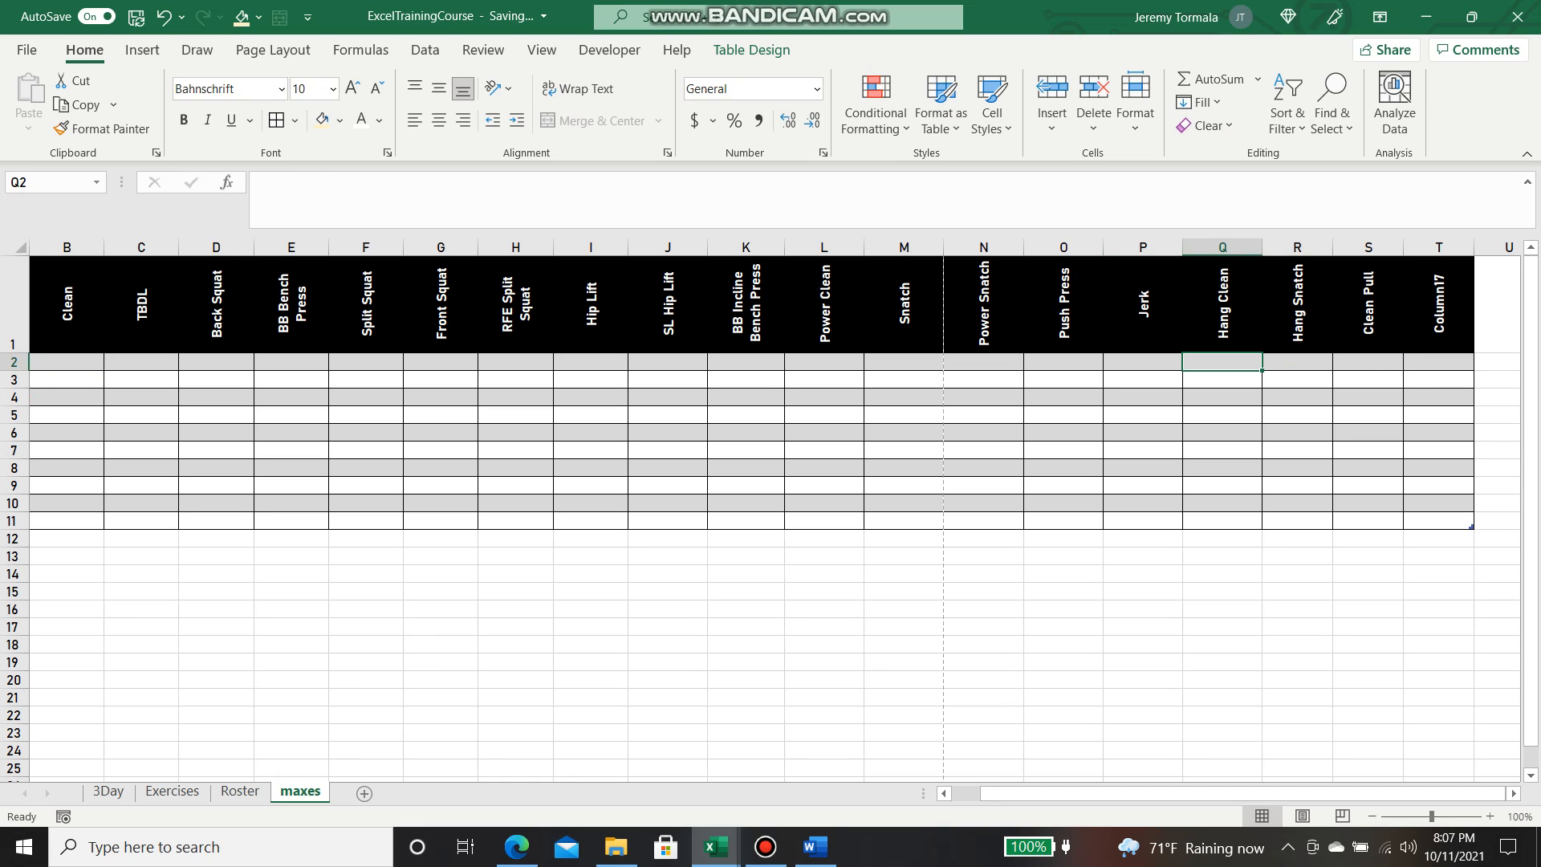
# Delete the unused Column17 column at the end of the maxes table
pyautogui.click(1429, 339)
pyautogui.rightClick(1428, 338)
pyautogui.moveTo(1356, 451)
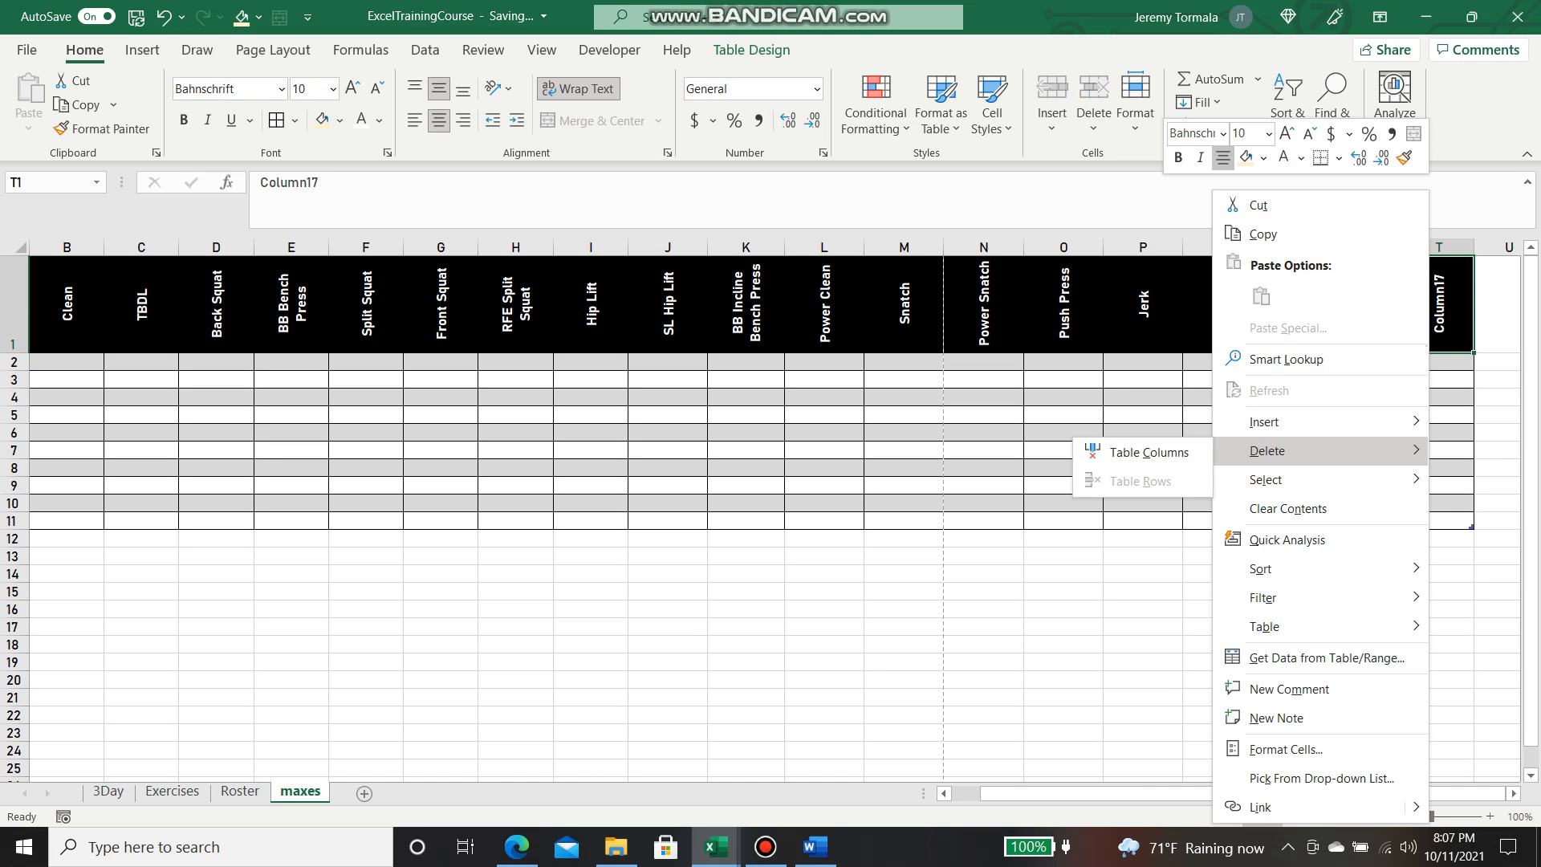
pyautogui.click(1150, 452)
pyautogui.click(1063, 608)
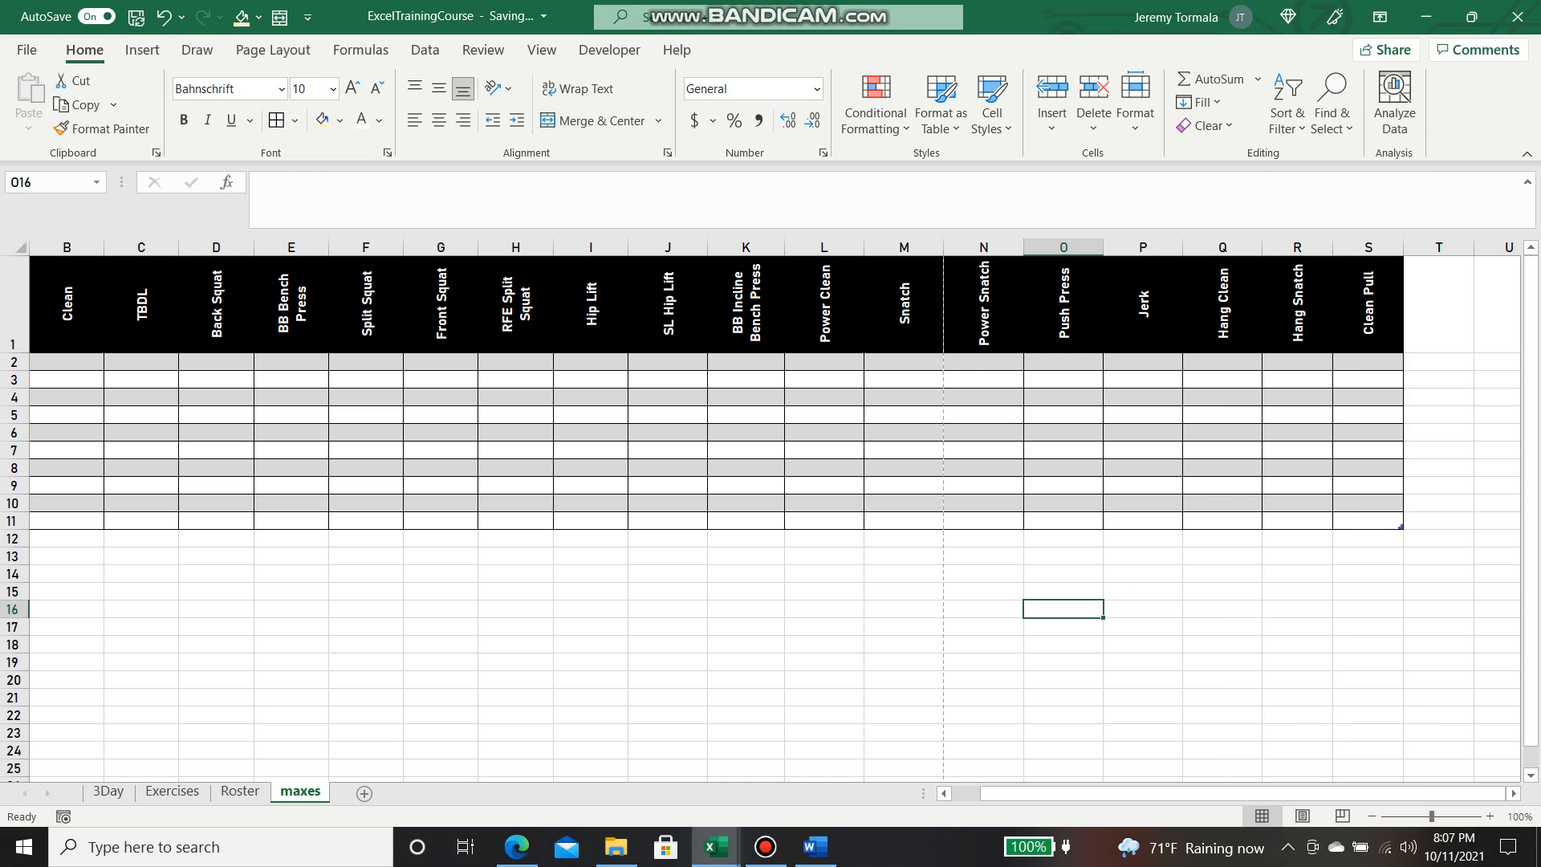
pyautogui.moveTo(1060, 793); pyautogui.dragTo(1024, 793)
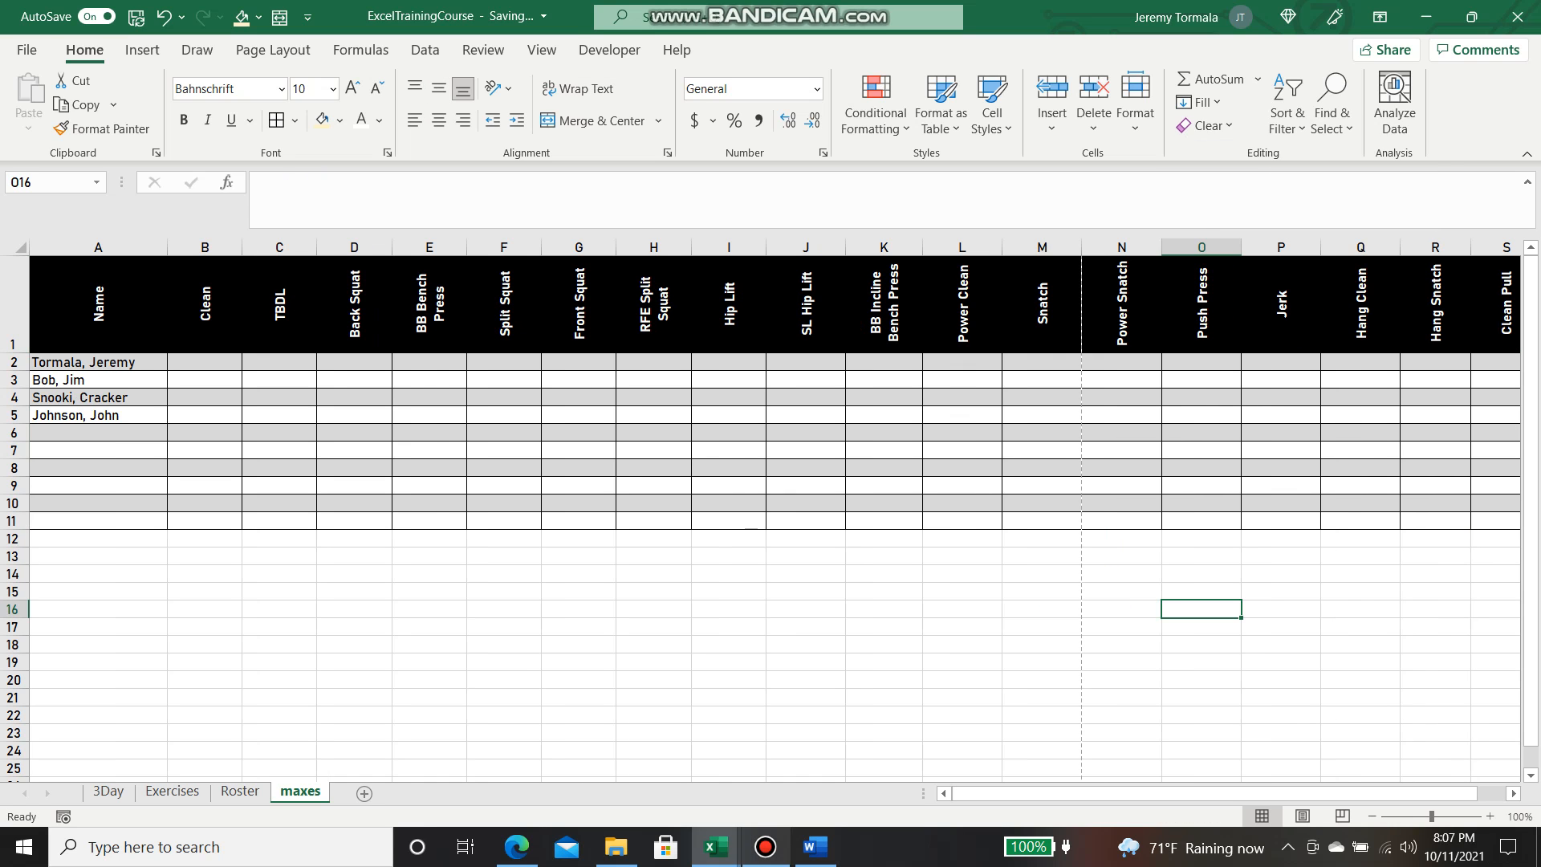
pyautogui.click(765, 847)
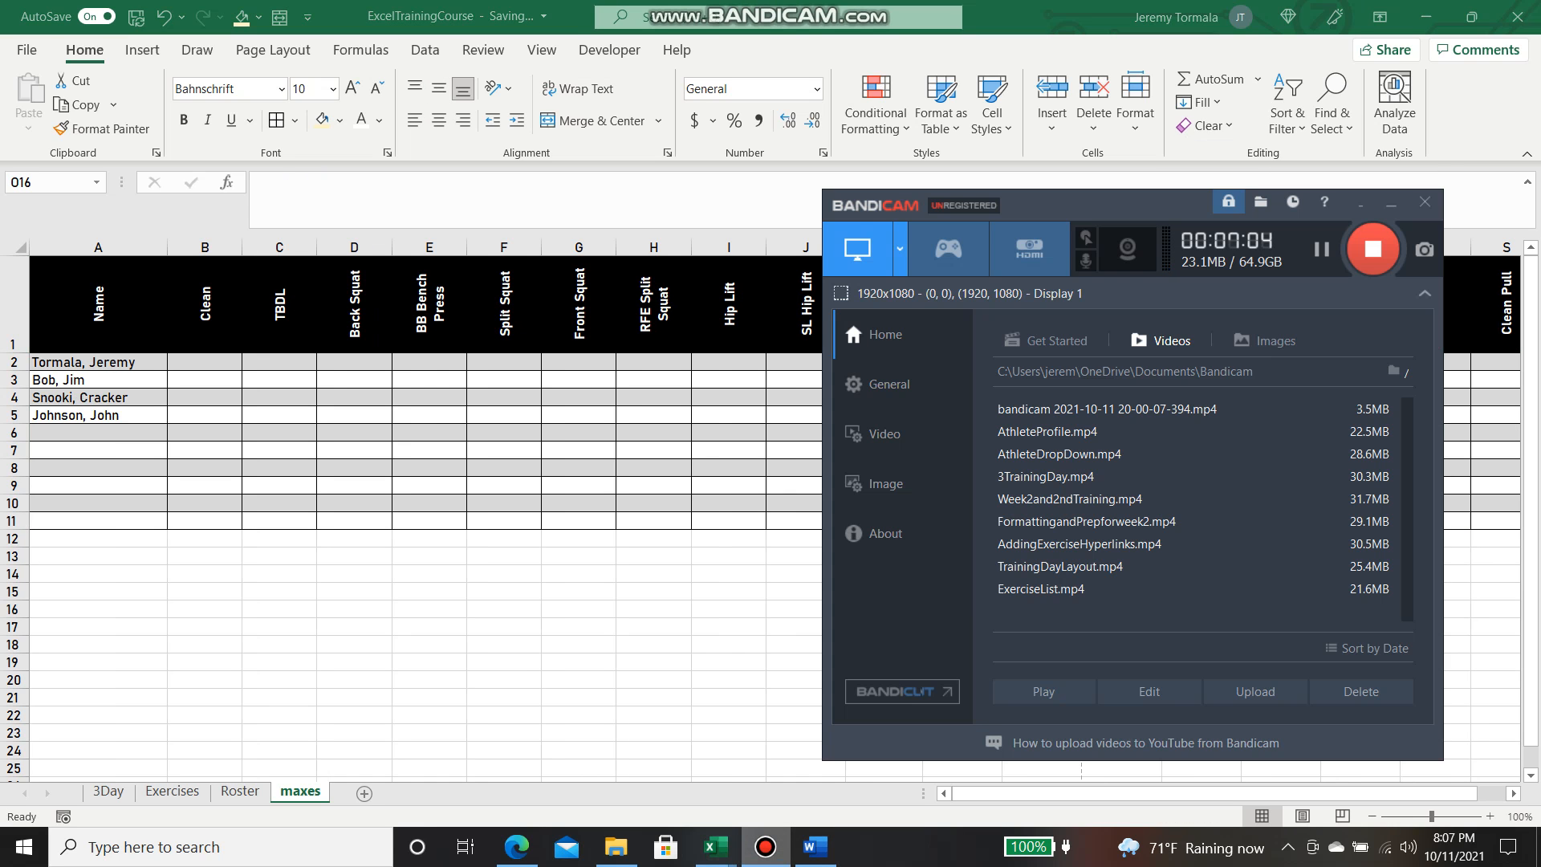